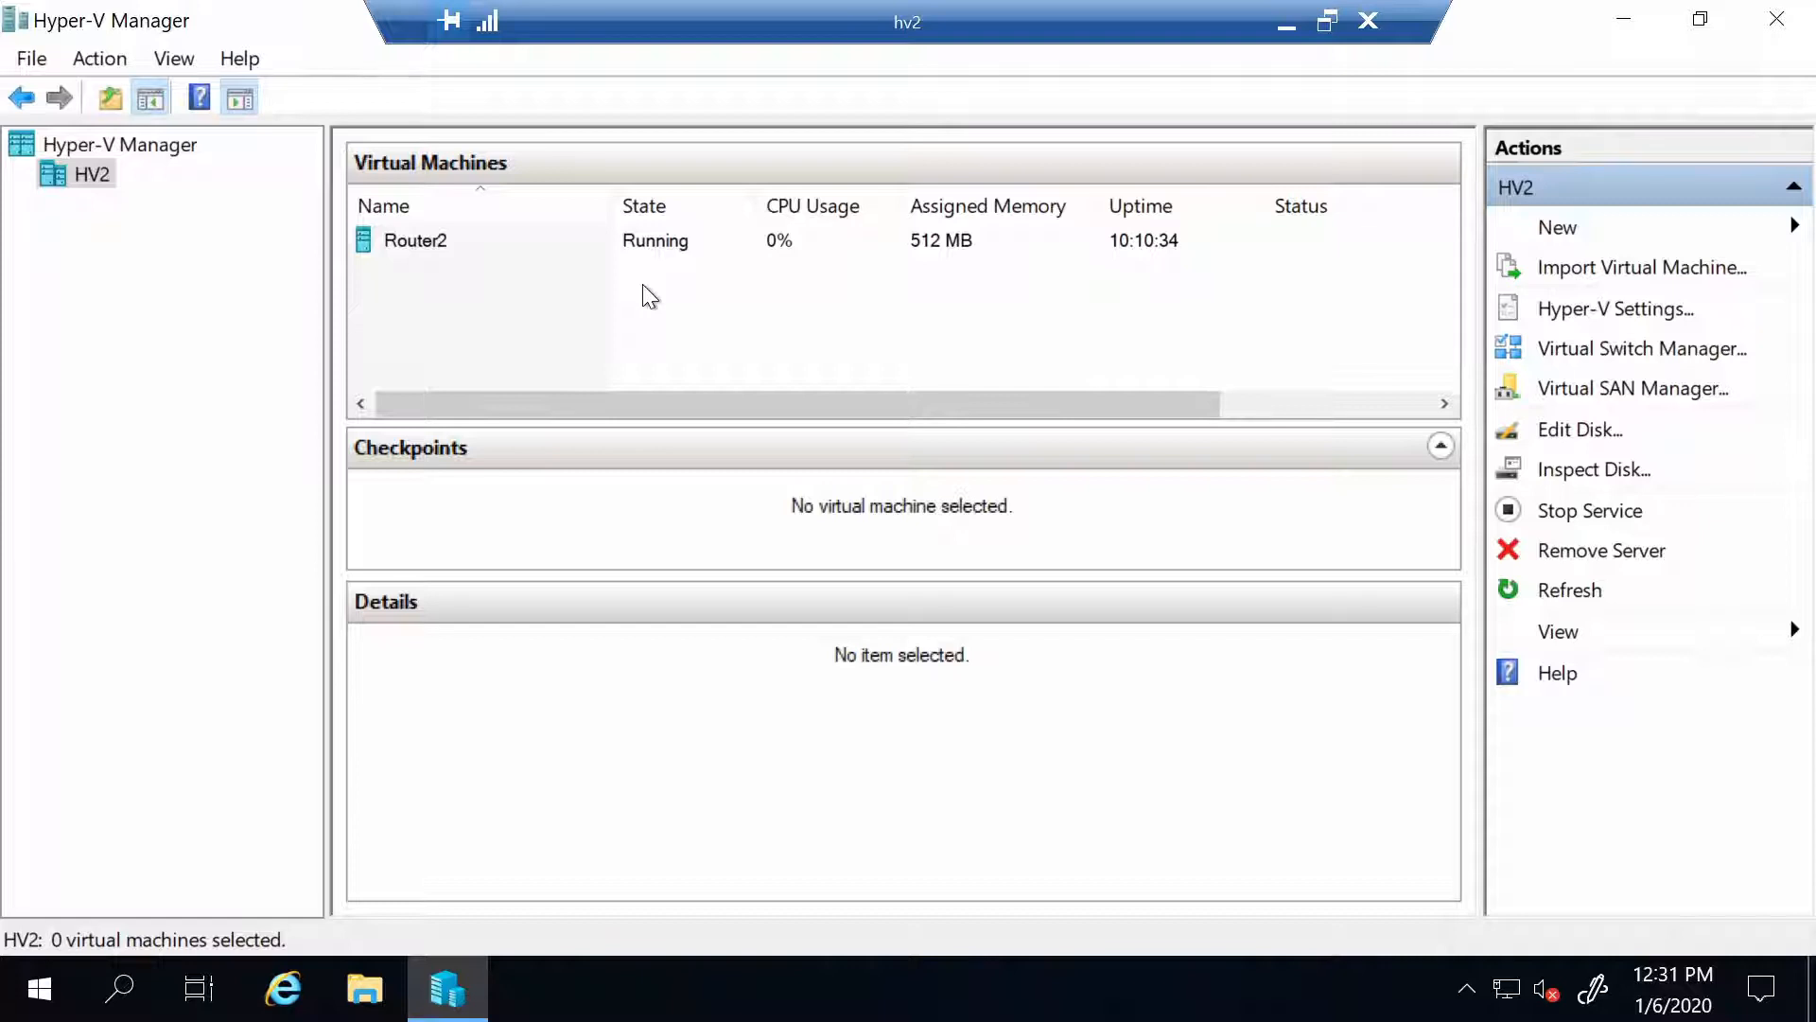
Launch the New Virtual Machine Wizard on host HV2 and advance to naming
right_click(95, 169)
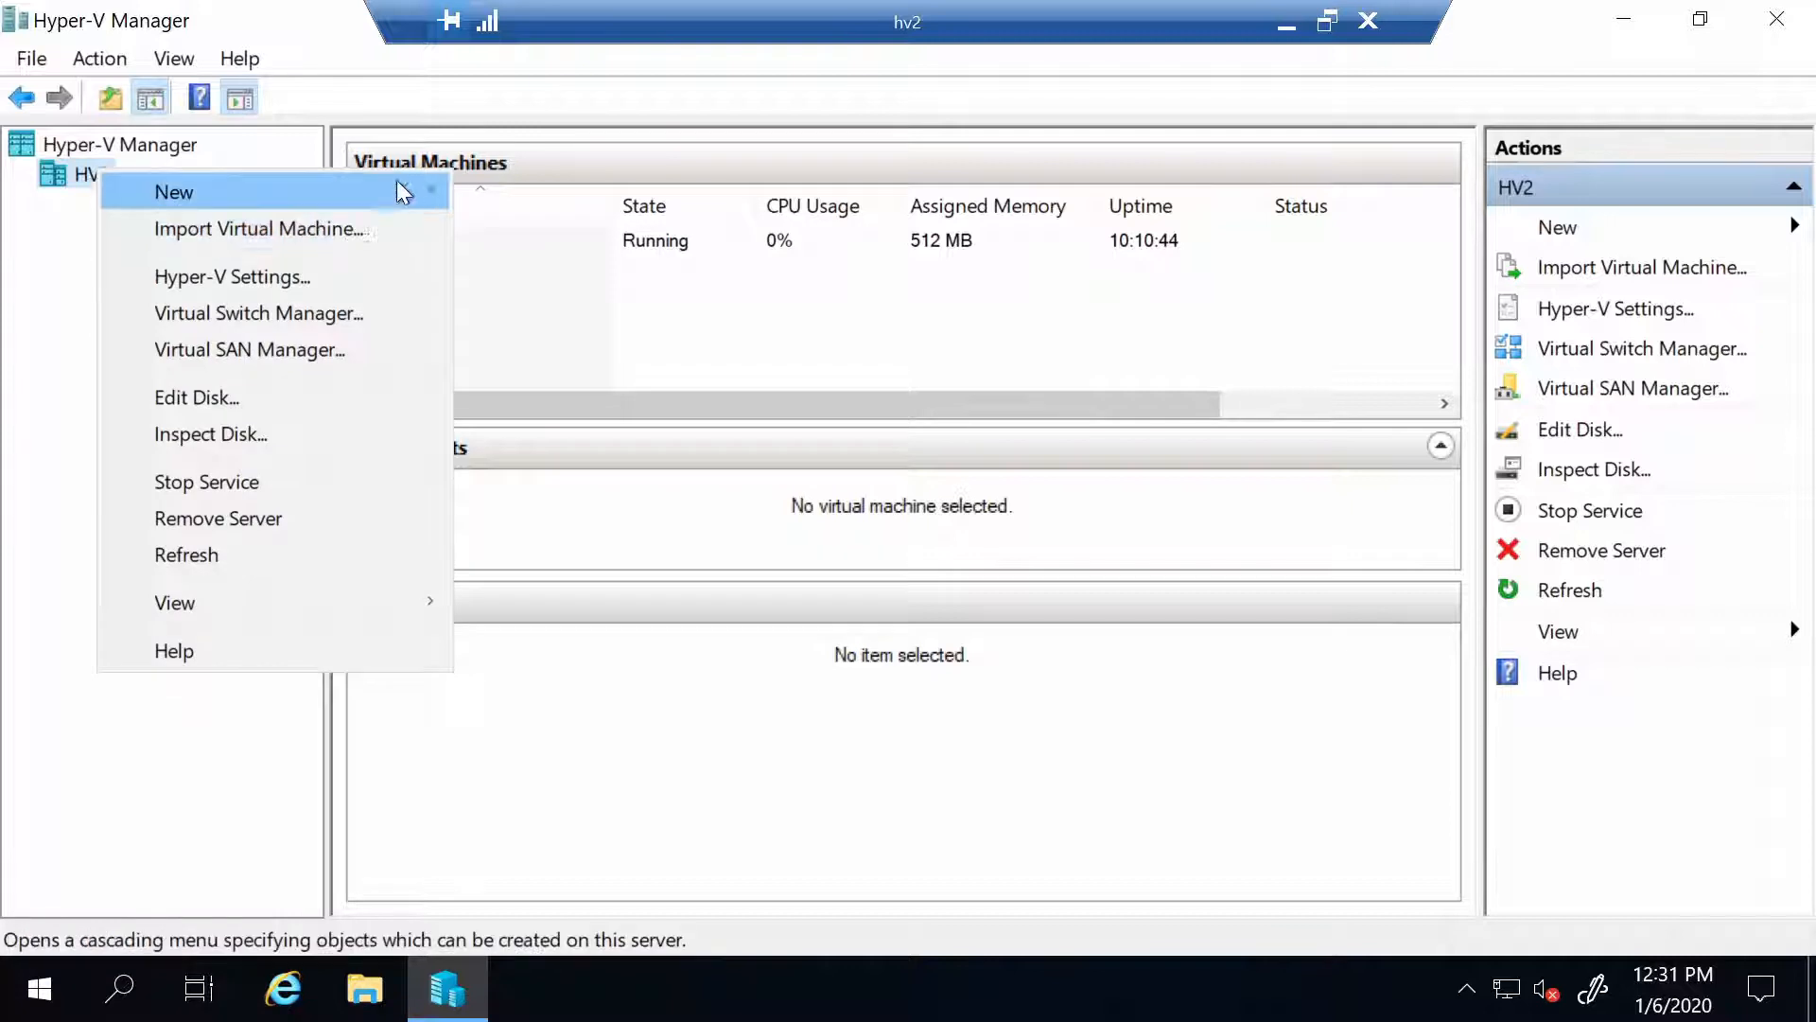
mouse_move(420, 189)
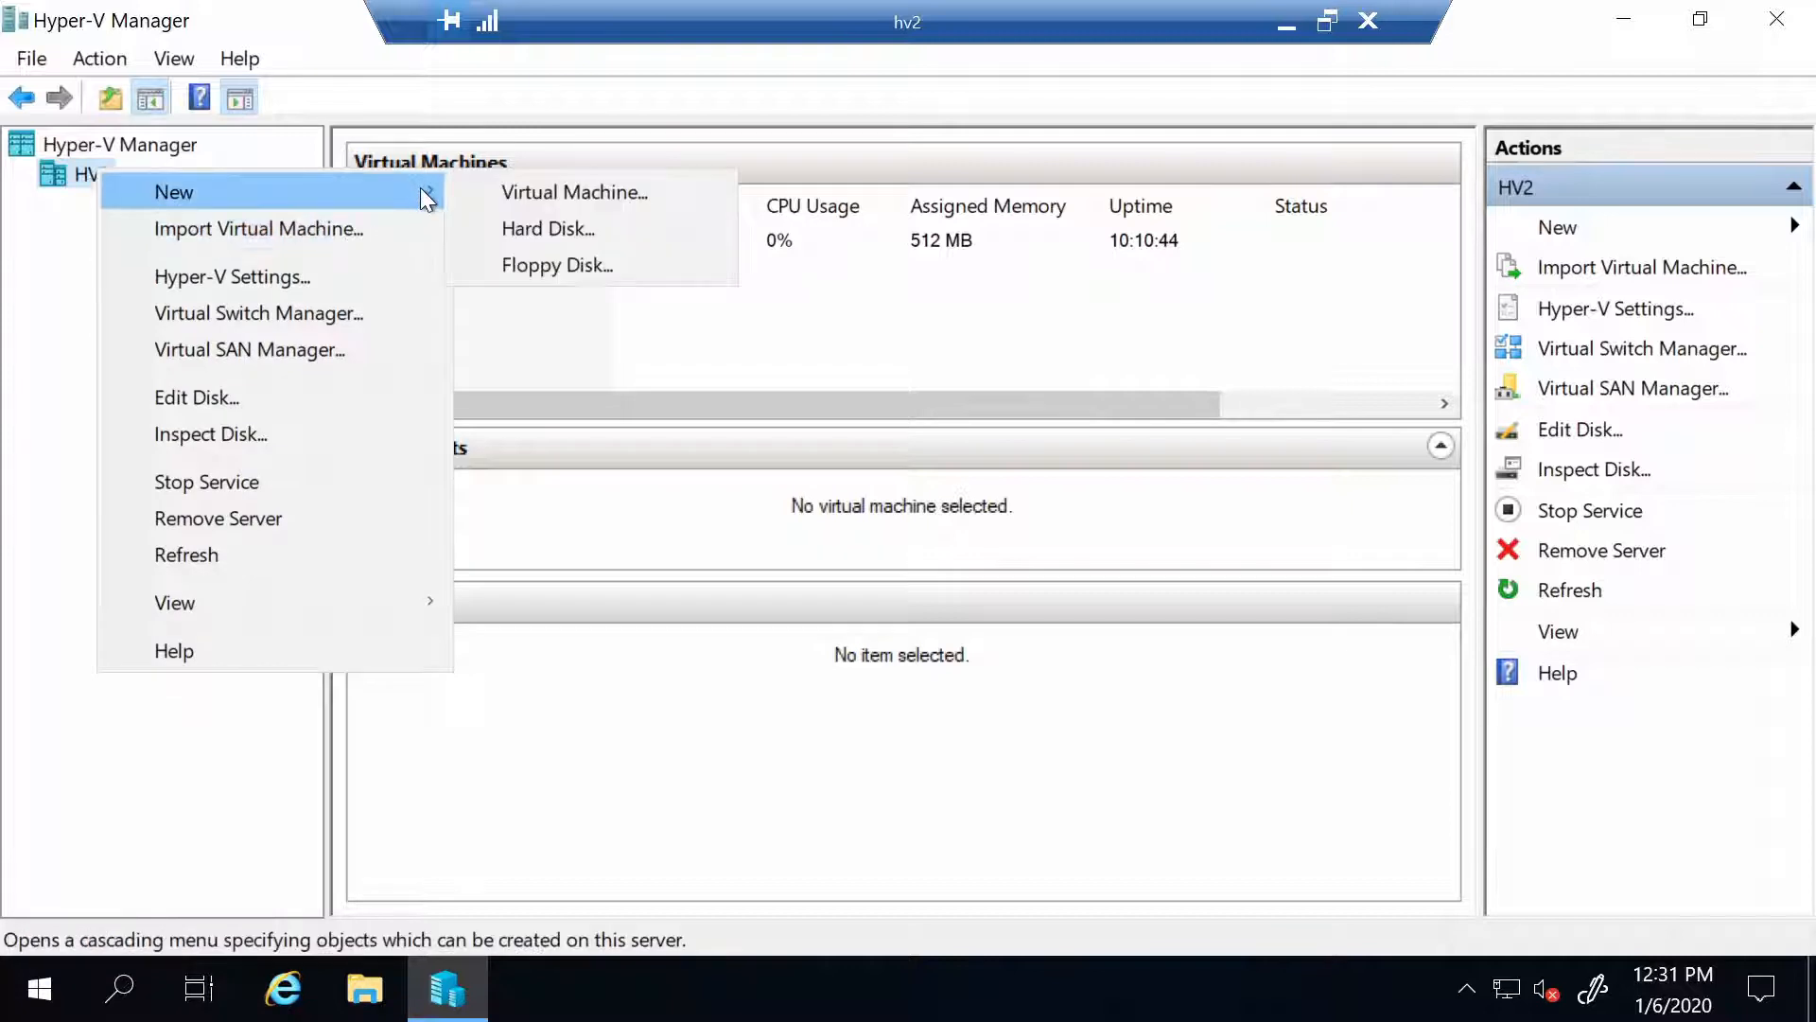
click(602, 187)
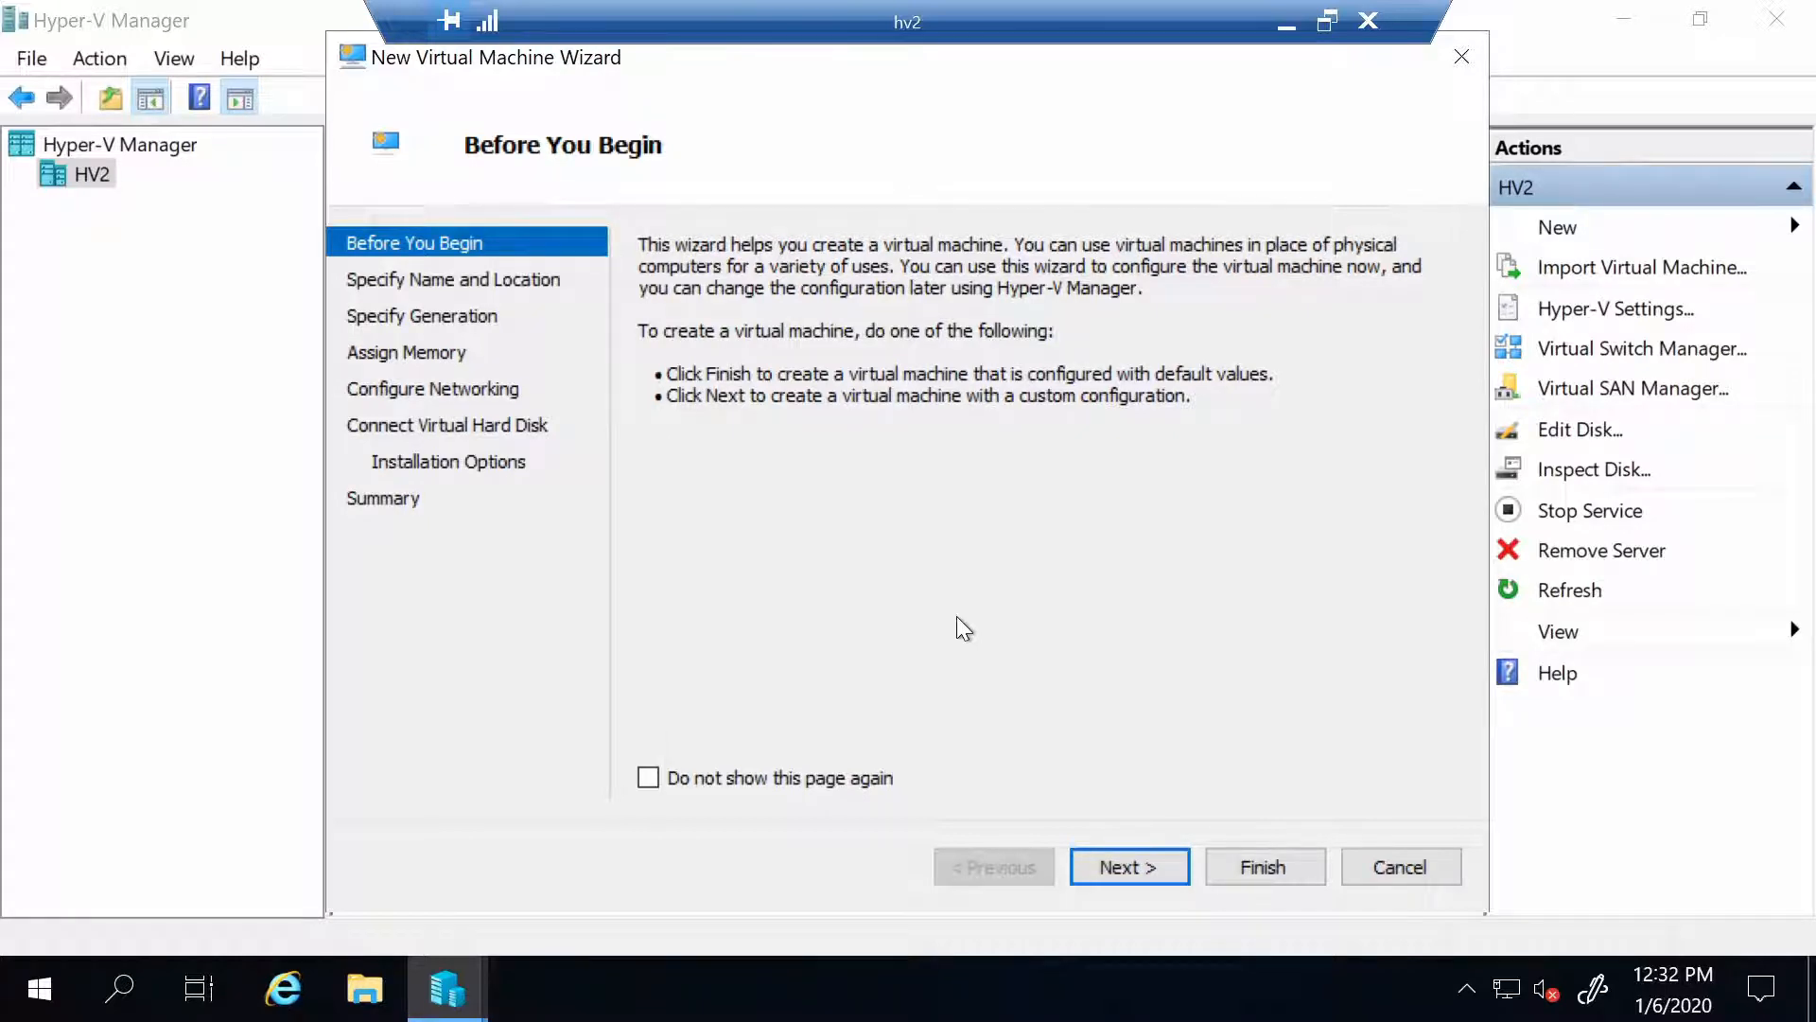
click(1126, 868)
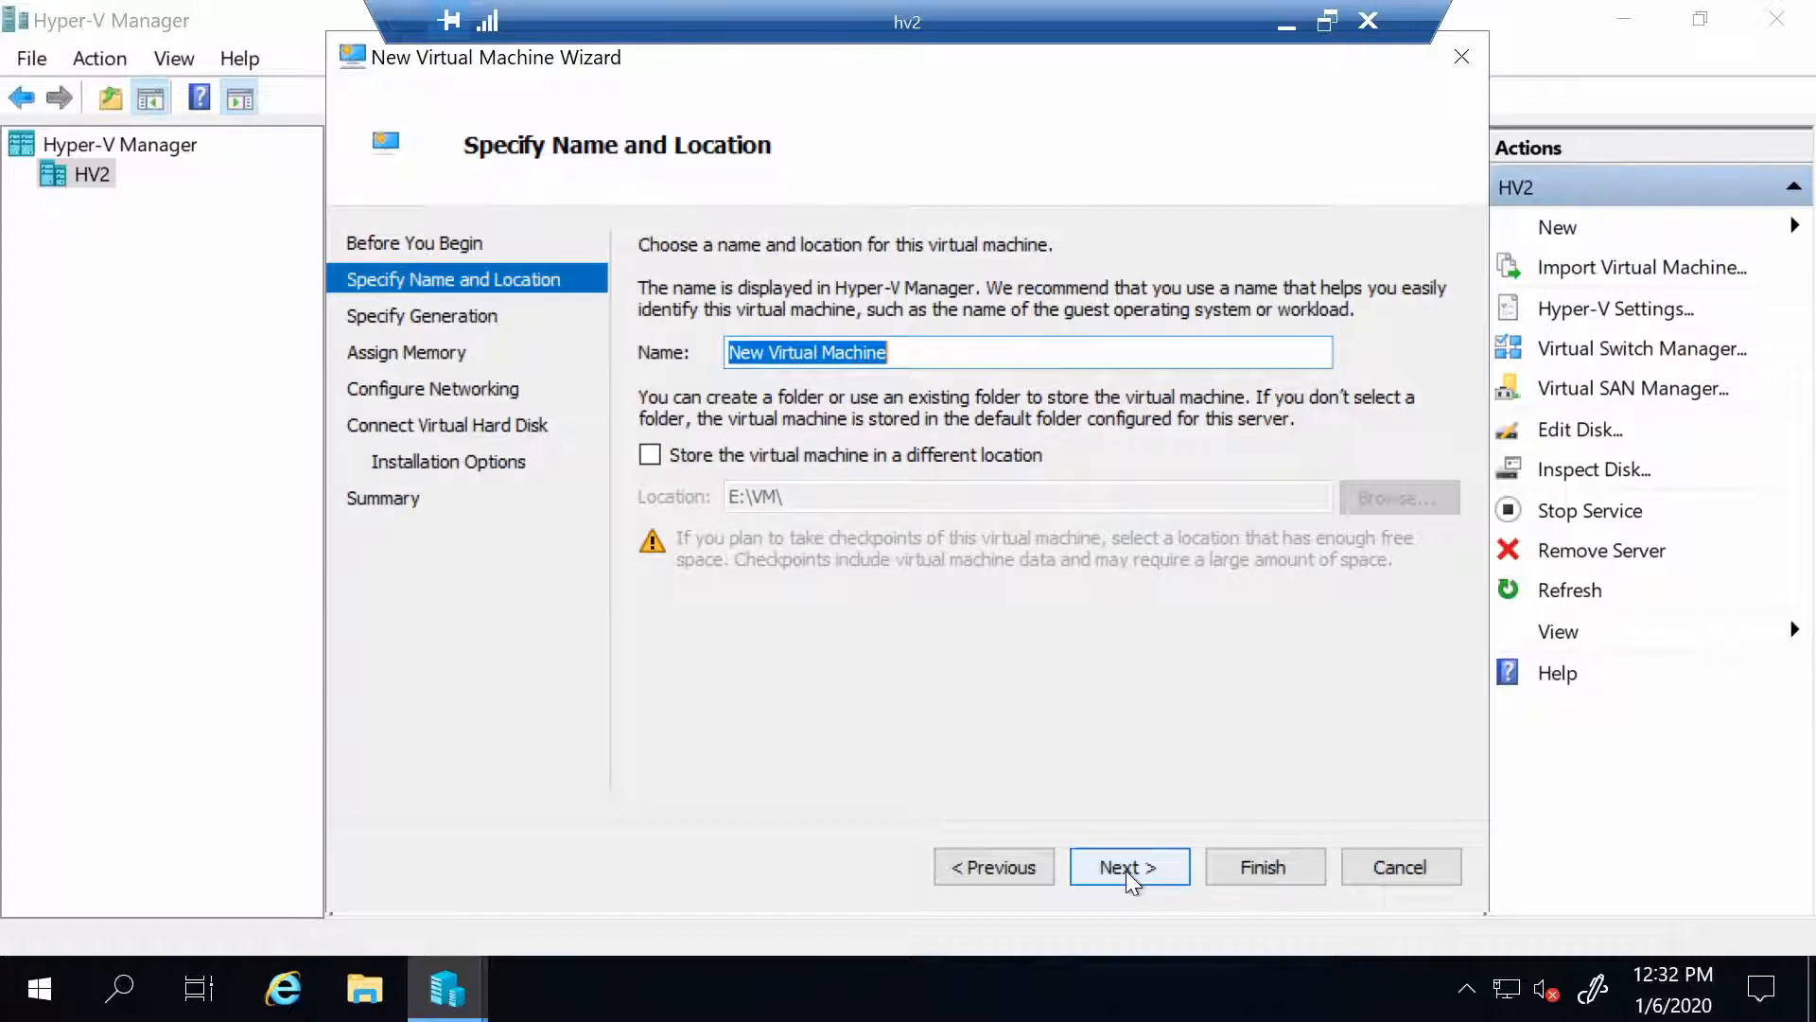
Name the new virtual machine [Lab2012]-DC01
text([])
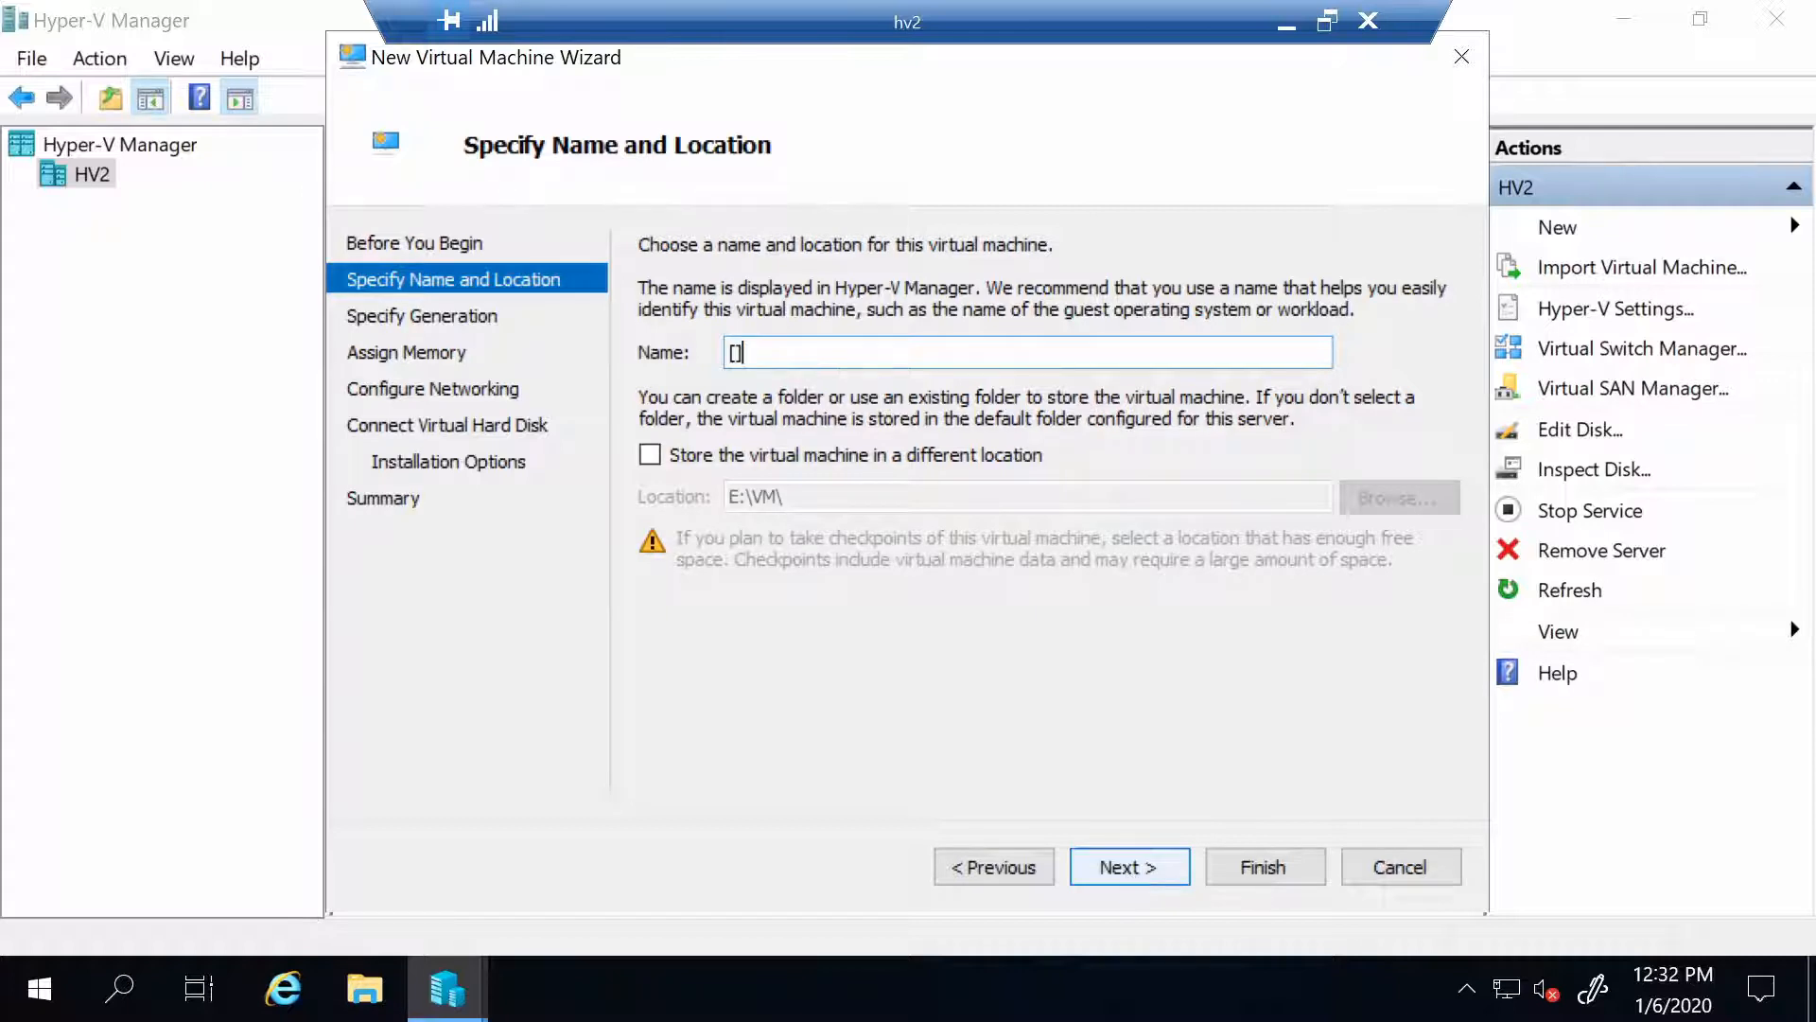
key(Left)
text(Lab2012)
key(End)
text(-DC01)
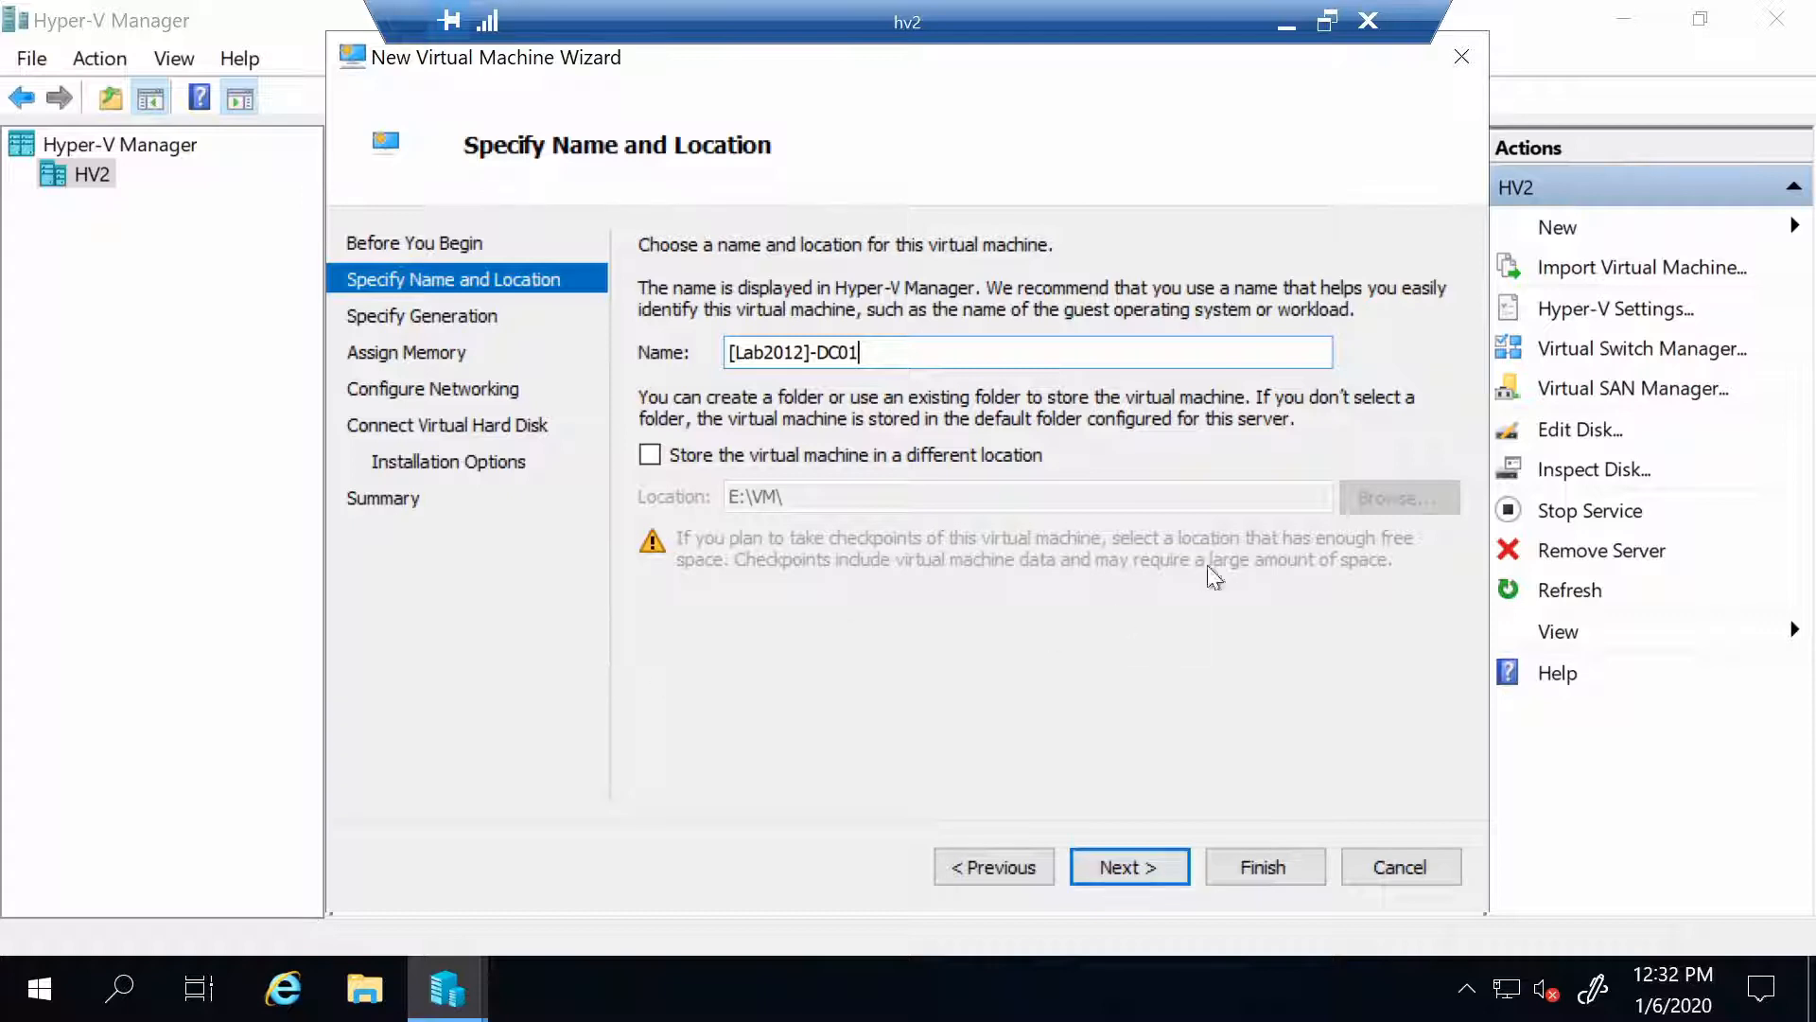
Make the machine Generation 2 with dynamic memory enabled
click(1114, 865)
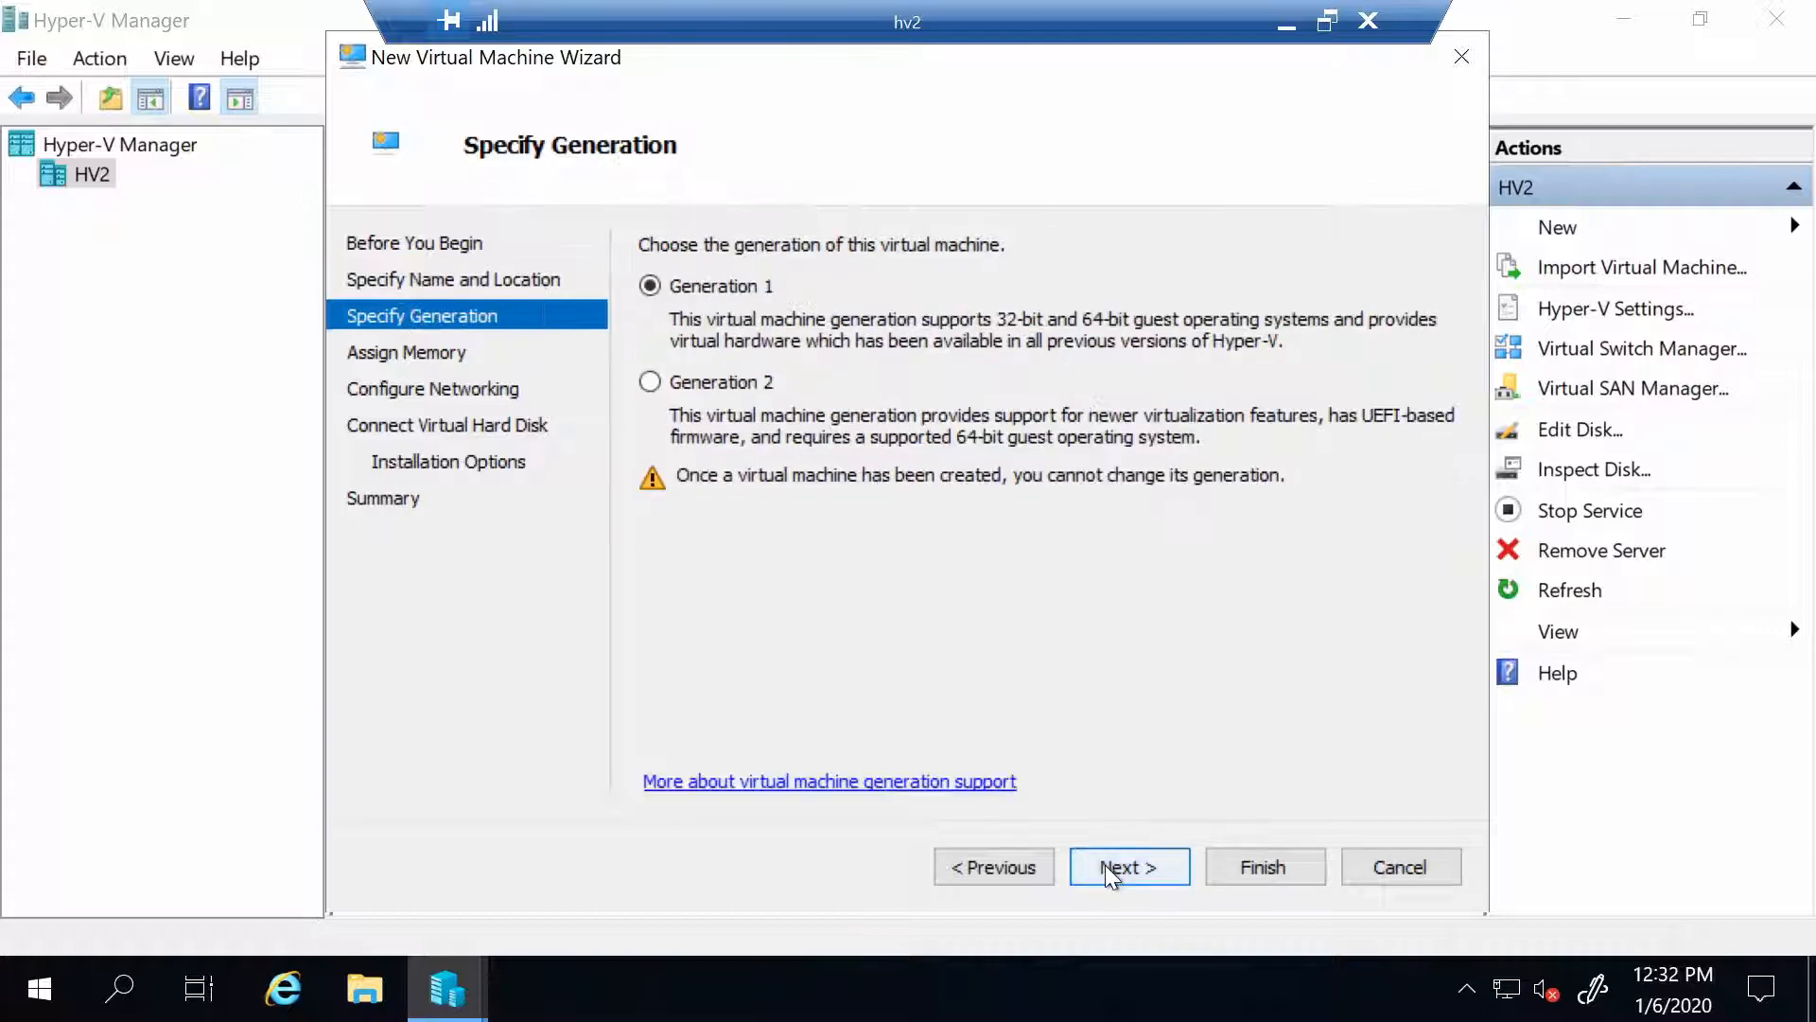
click(670, 378)
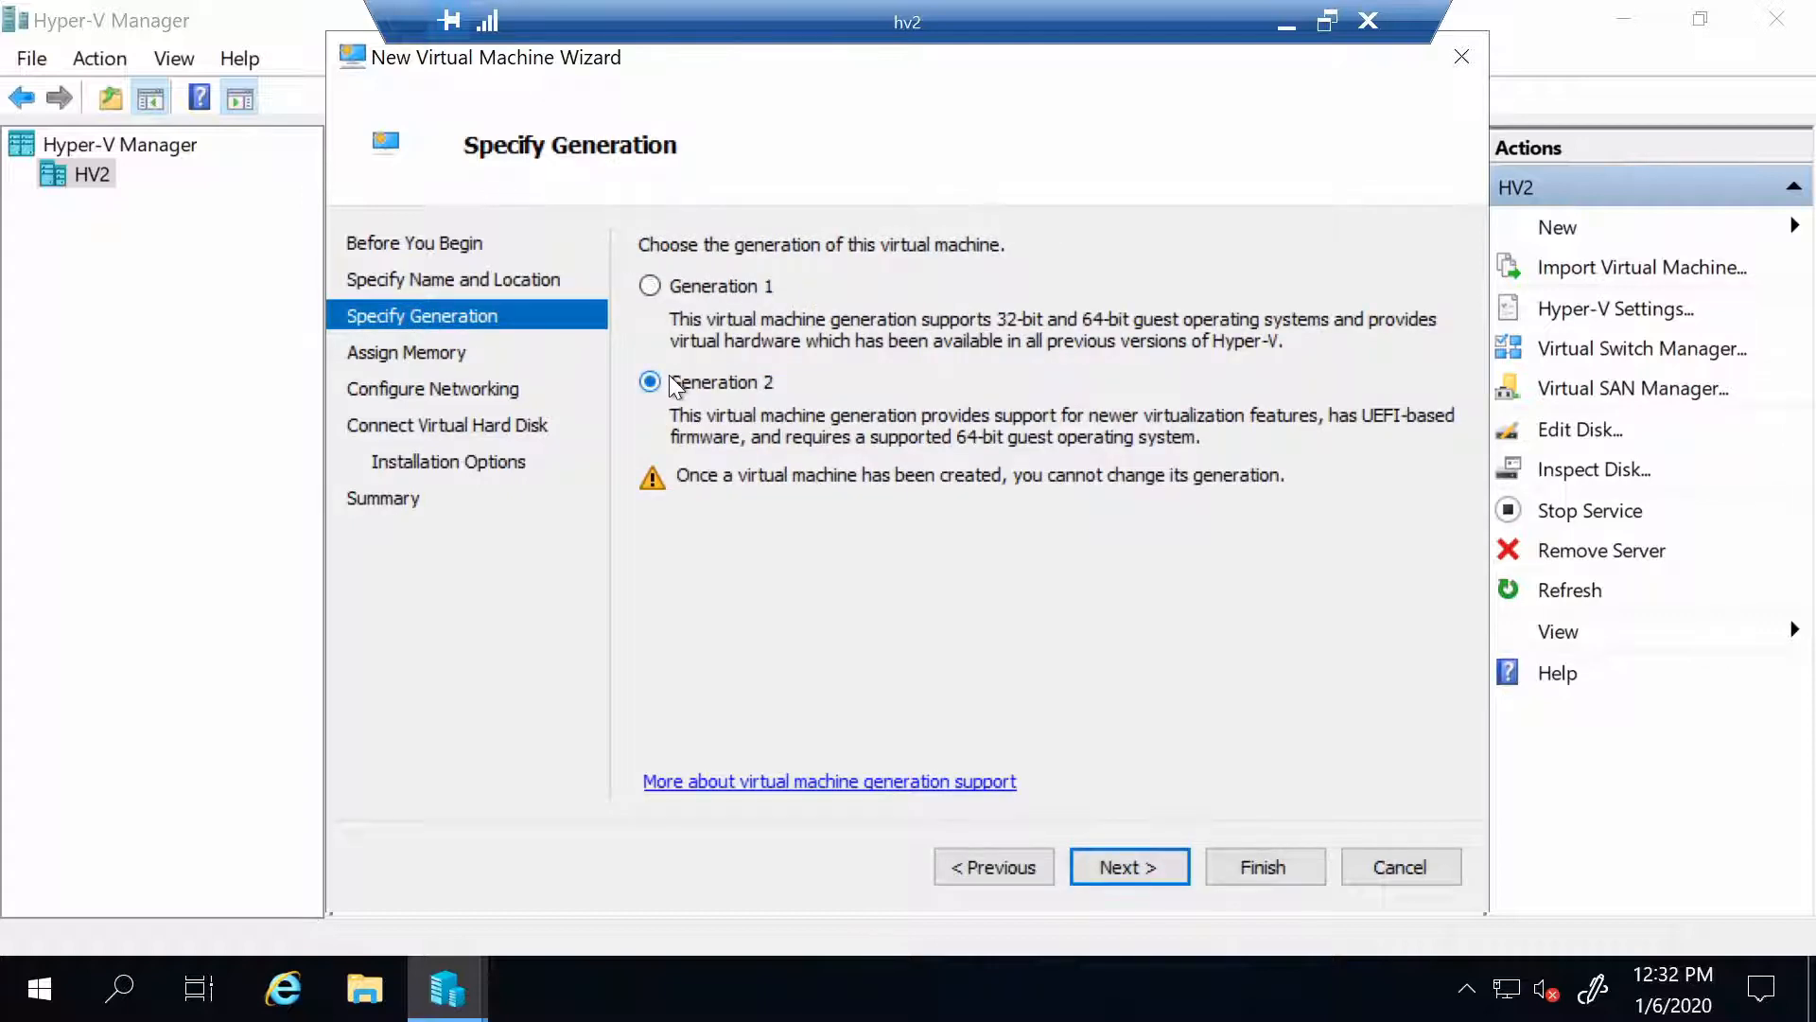
click(1110, 866)
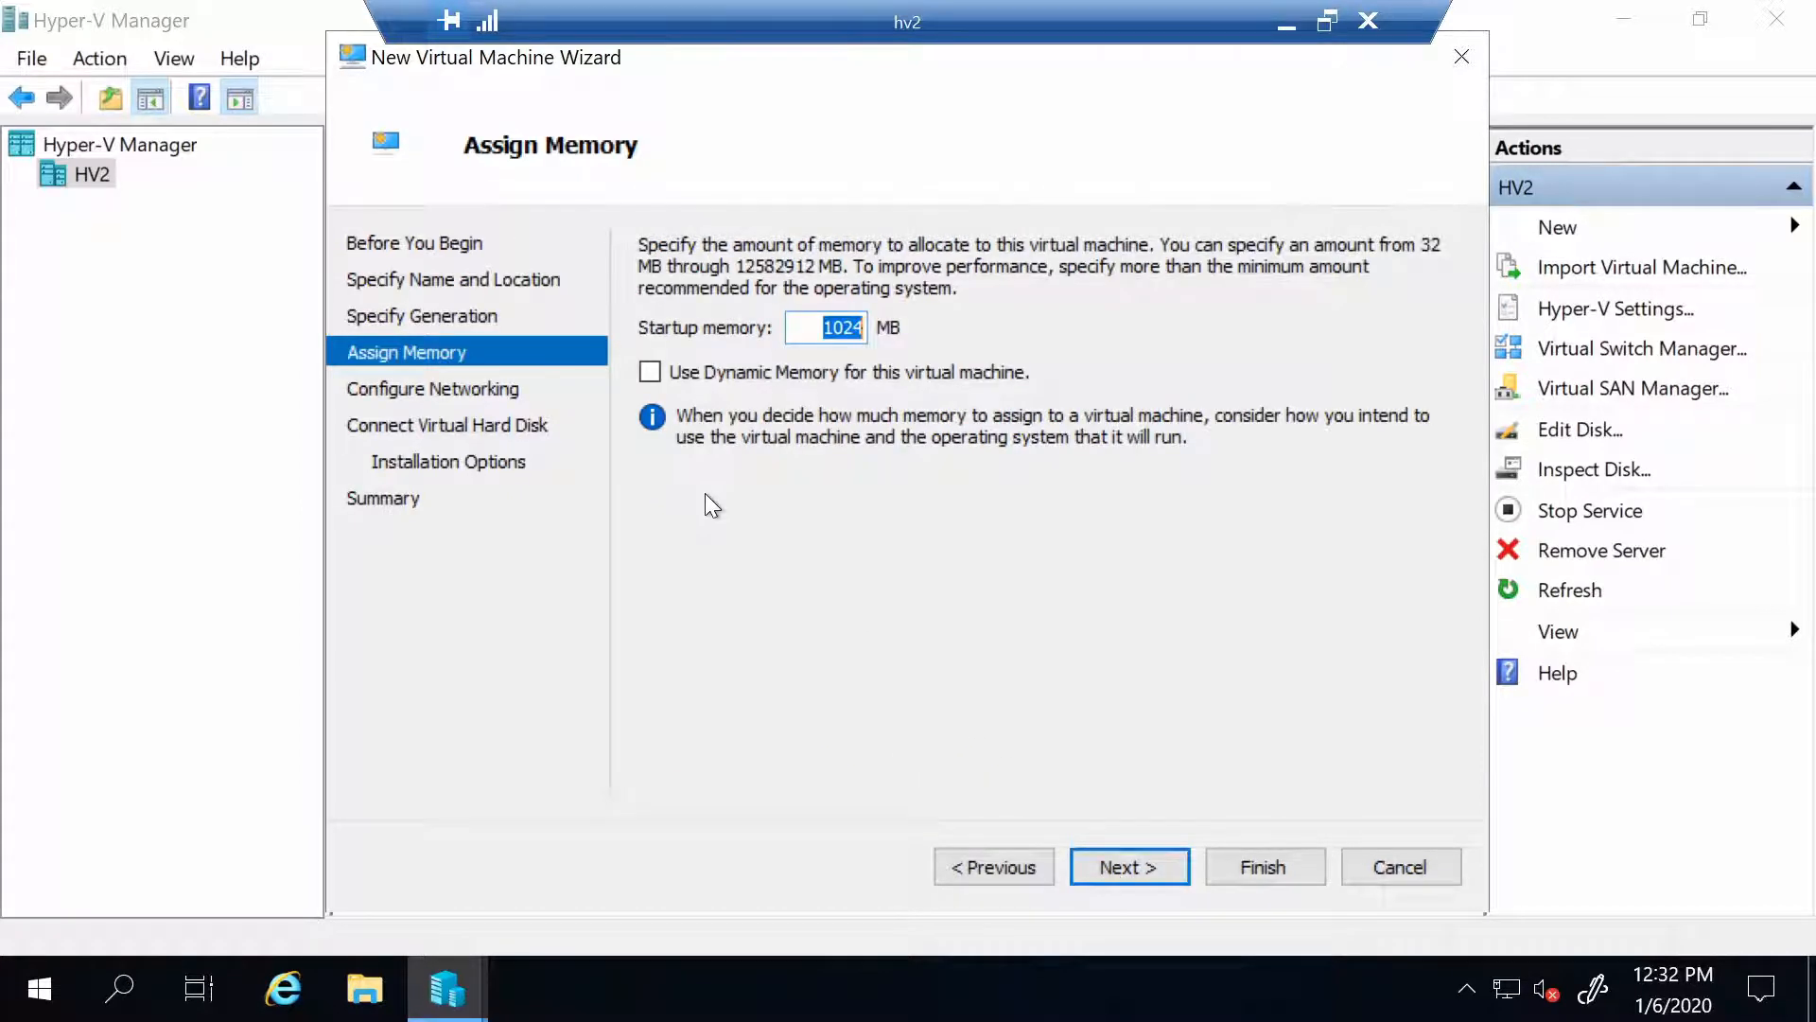
click(657, 376)
double_click(852, 326)
Connect the network adapter to the 192.168.10.X switch and reach the disk size setting
click(1119, 872)
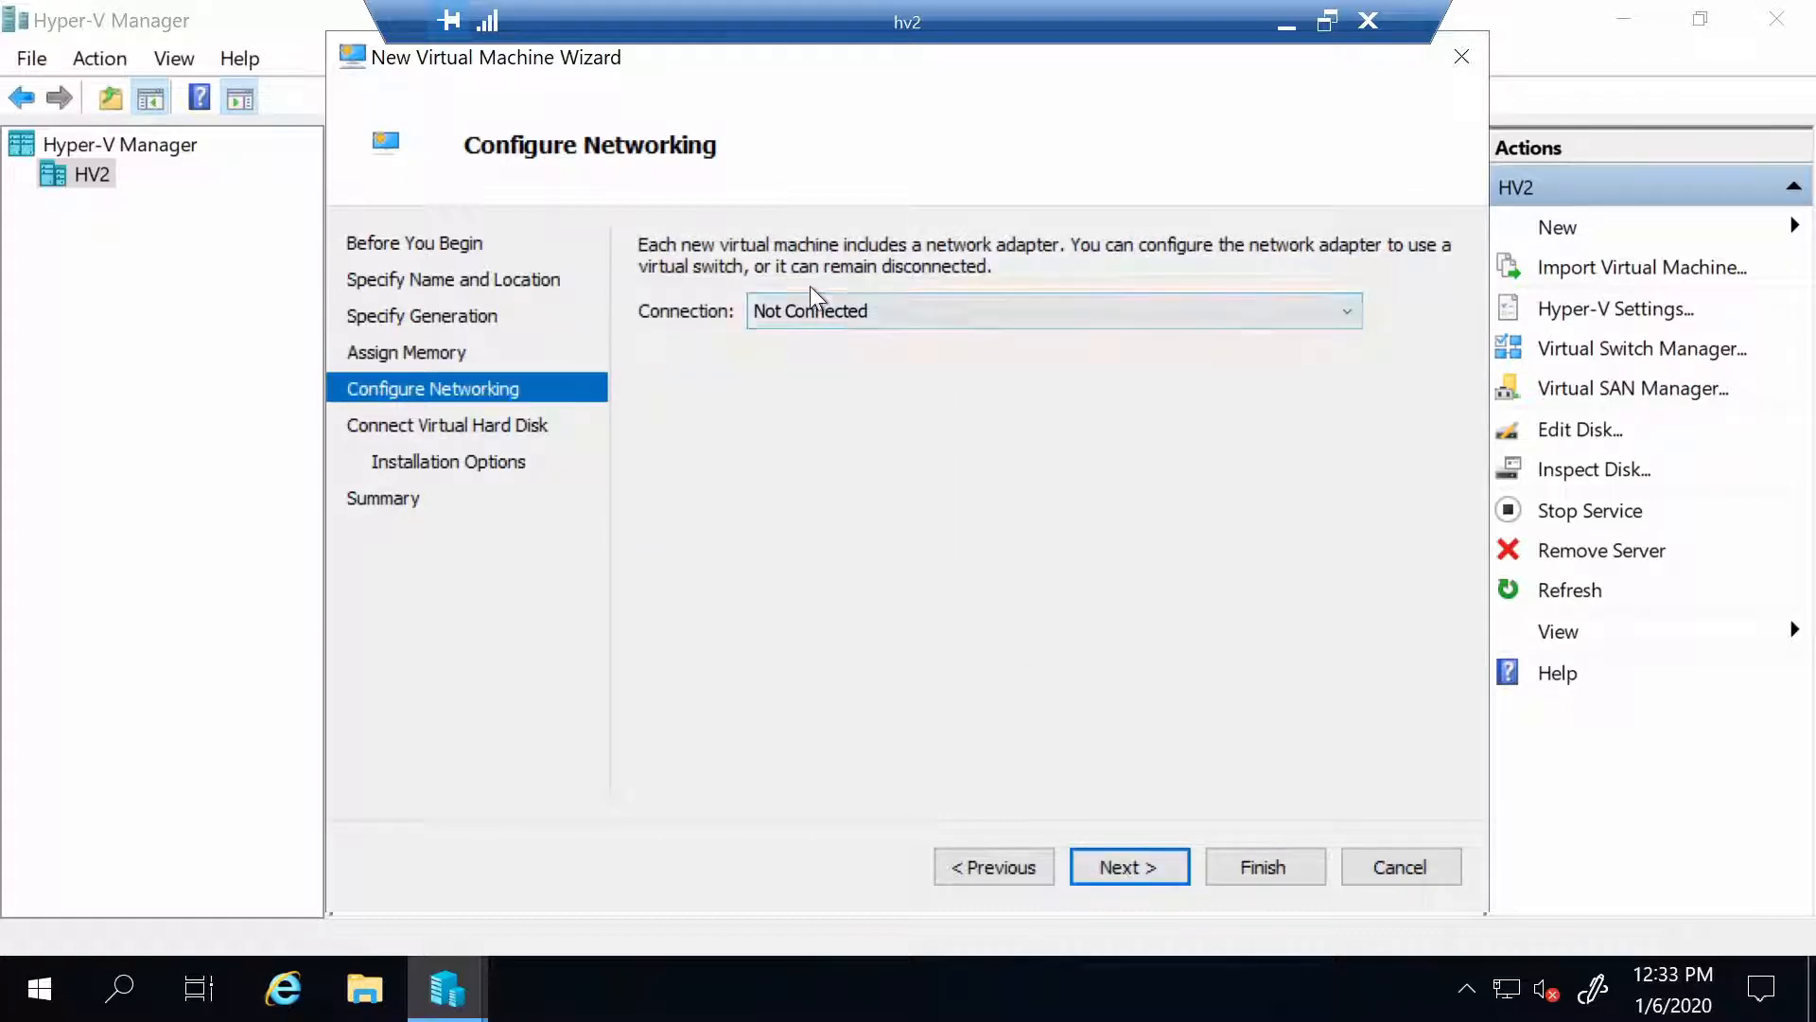
click(812, 315)
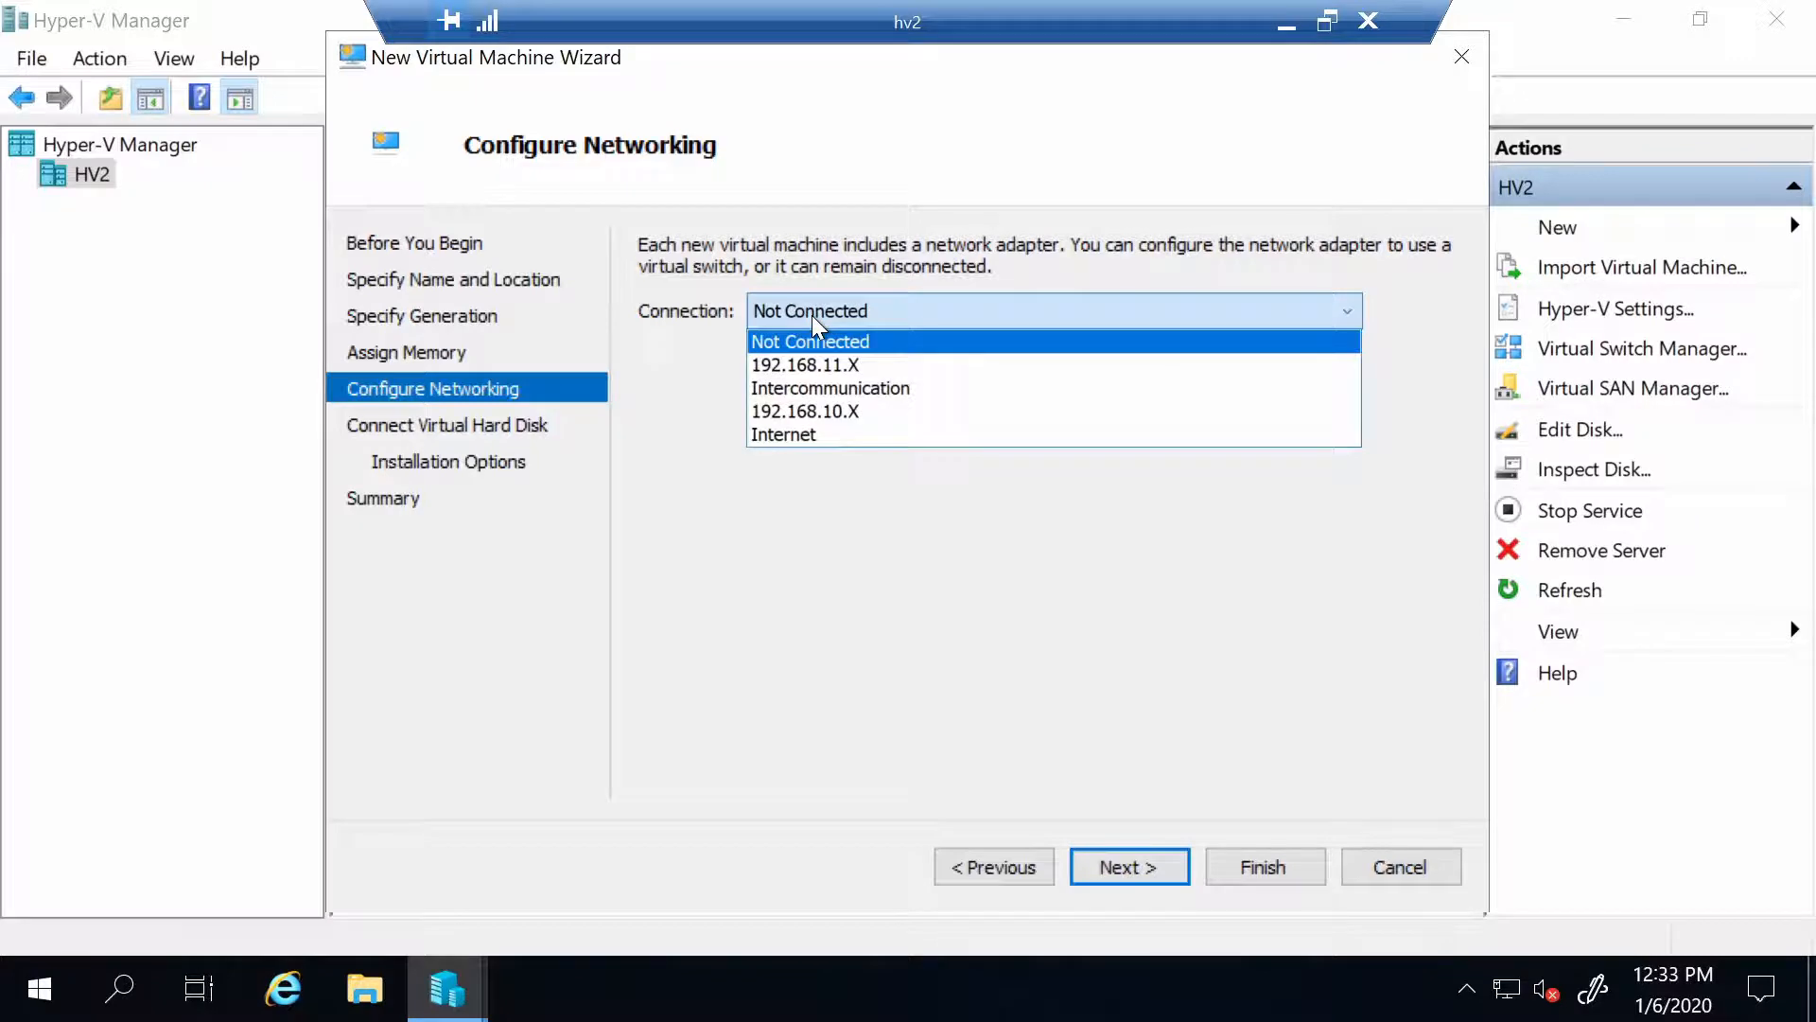
click(836, 412)
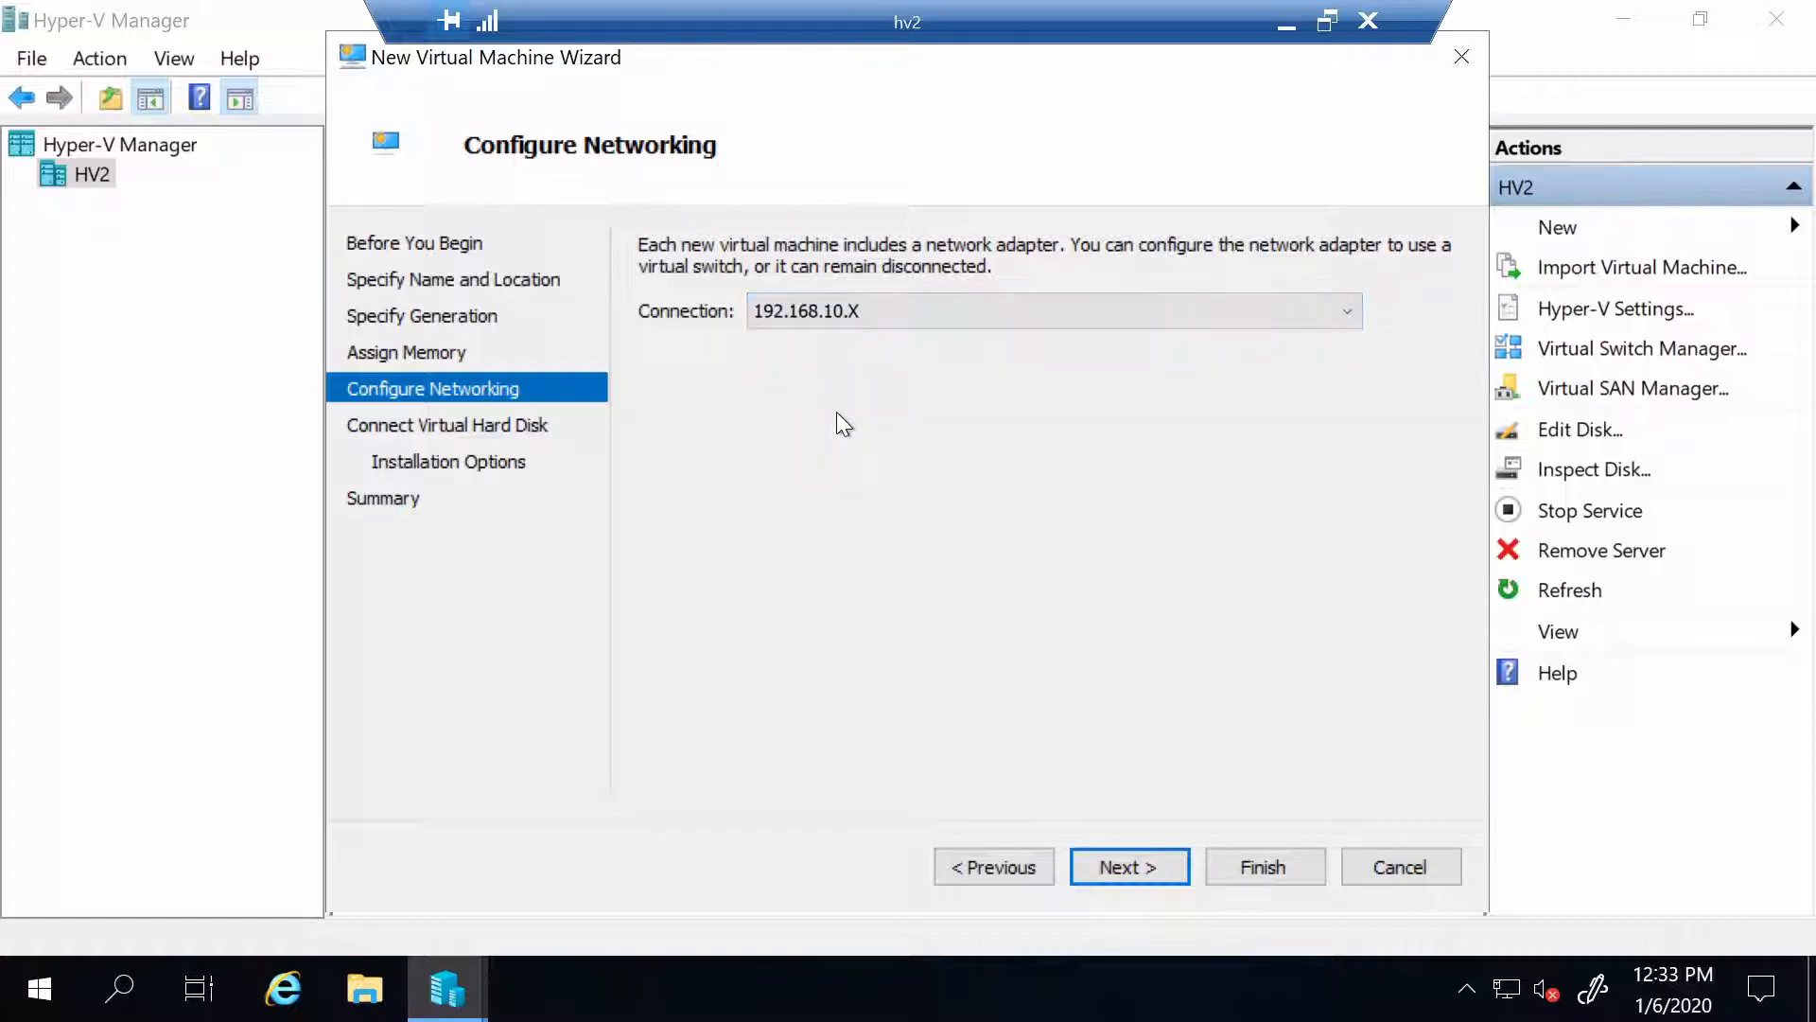
click(1122, 849)
key(Tab)
key(Tab)
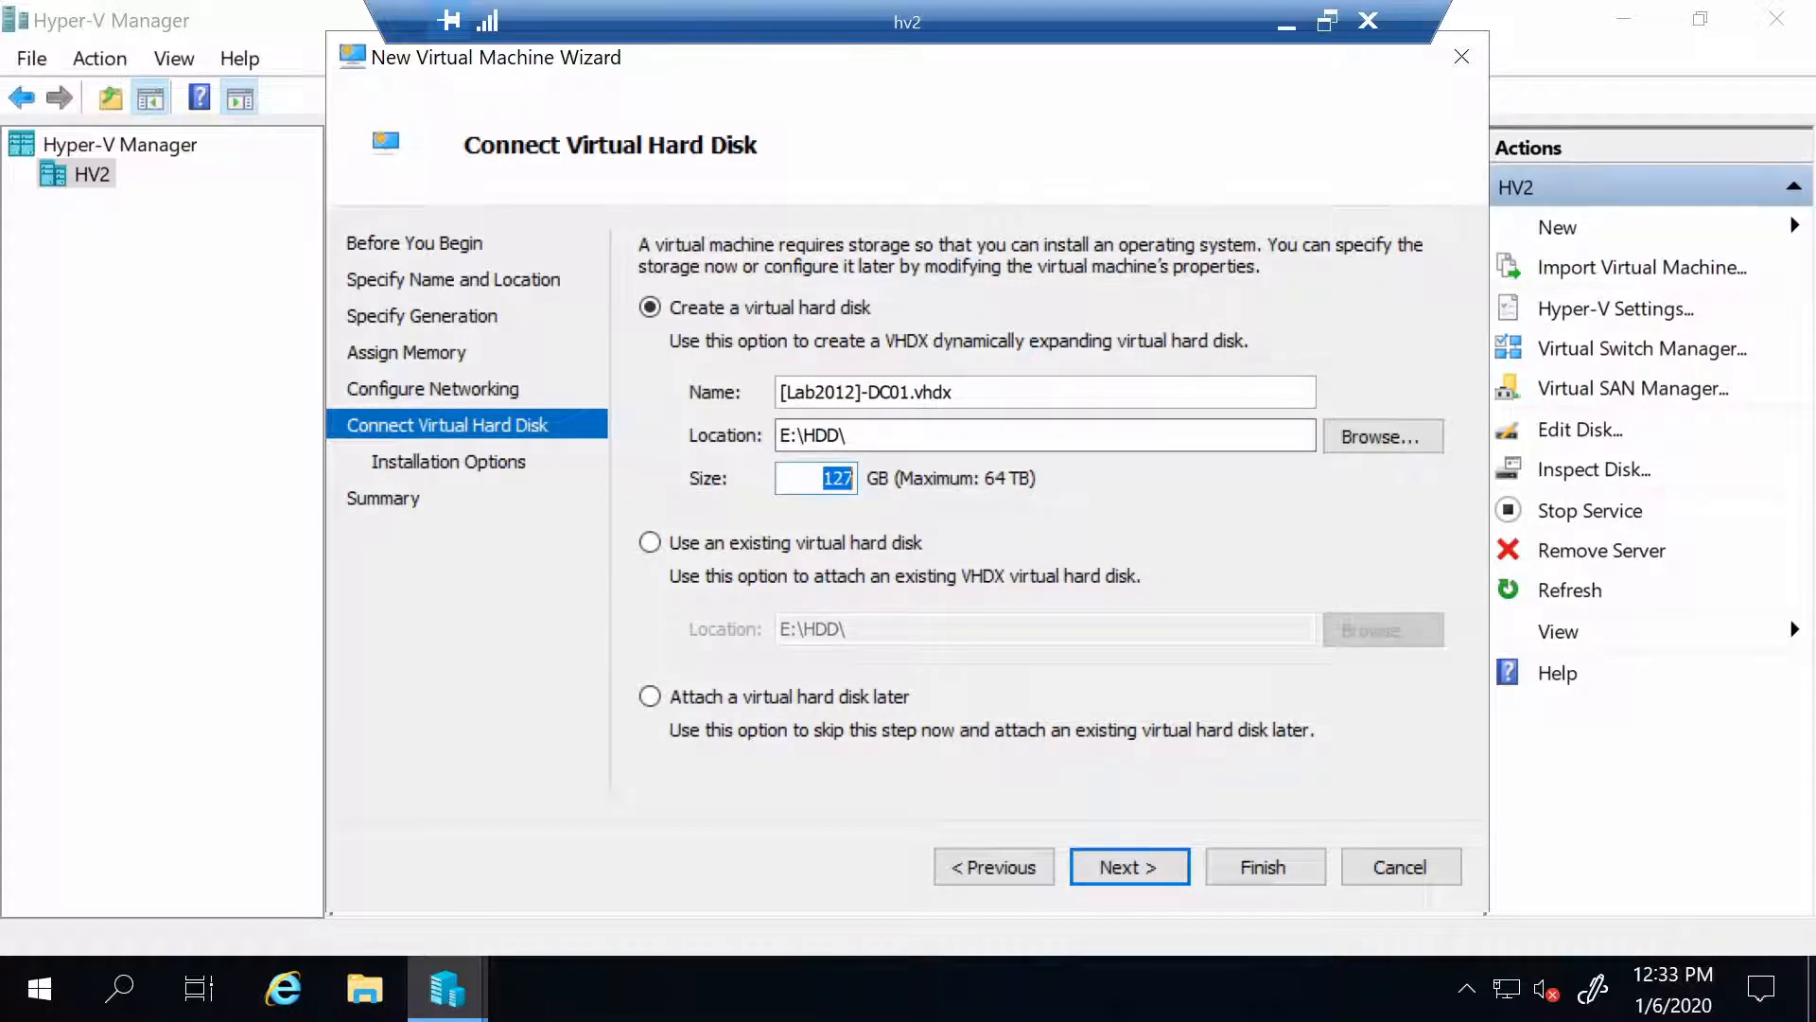
Give DC01 a 40 GB disk, install from the Windows Server 2012 ISO, and finish the wizard
text(40)
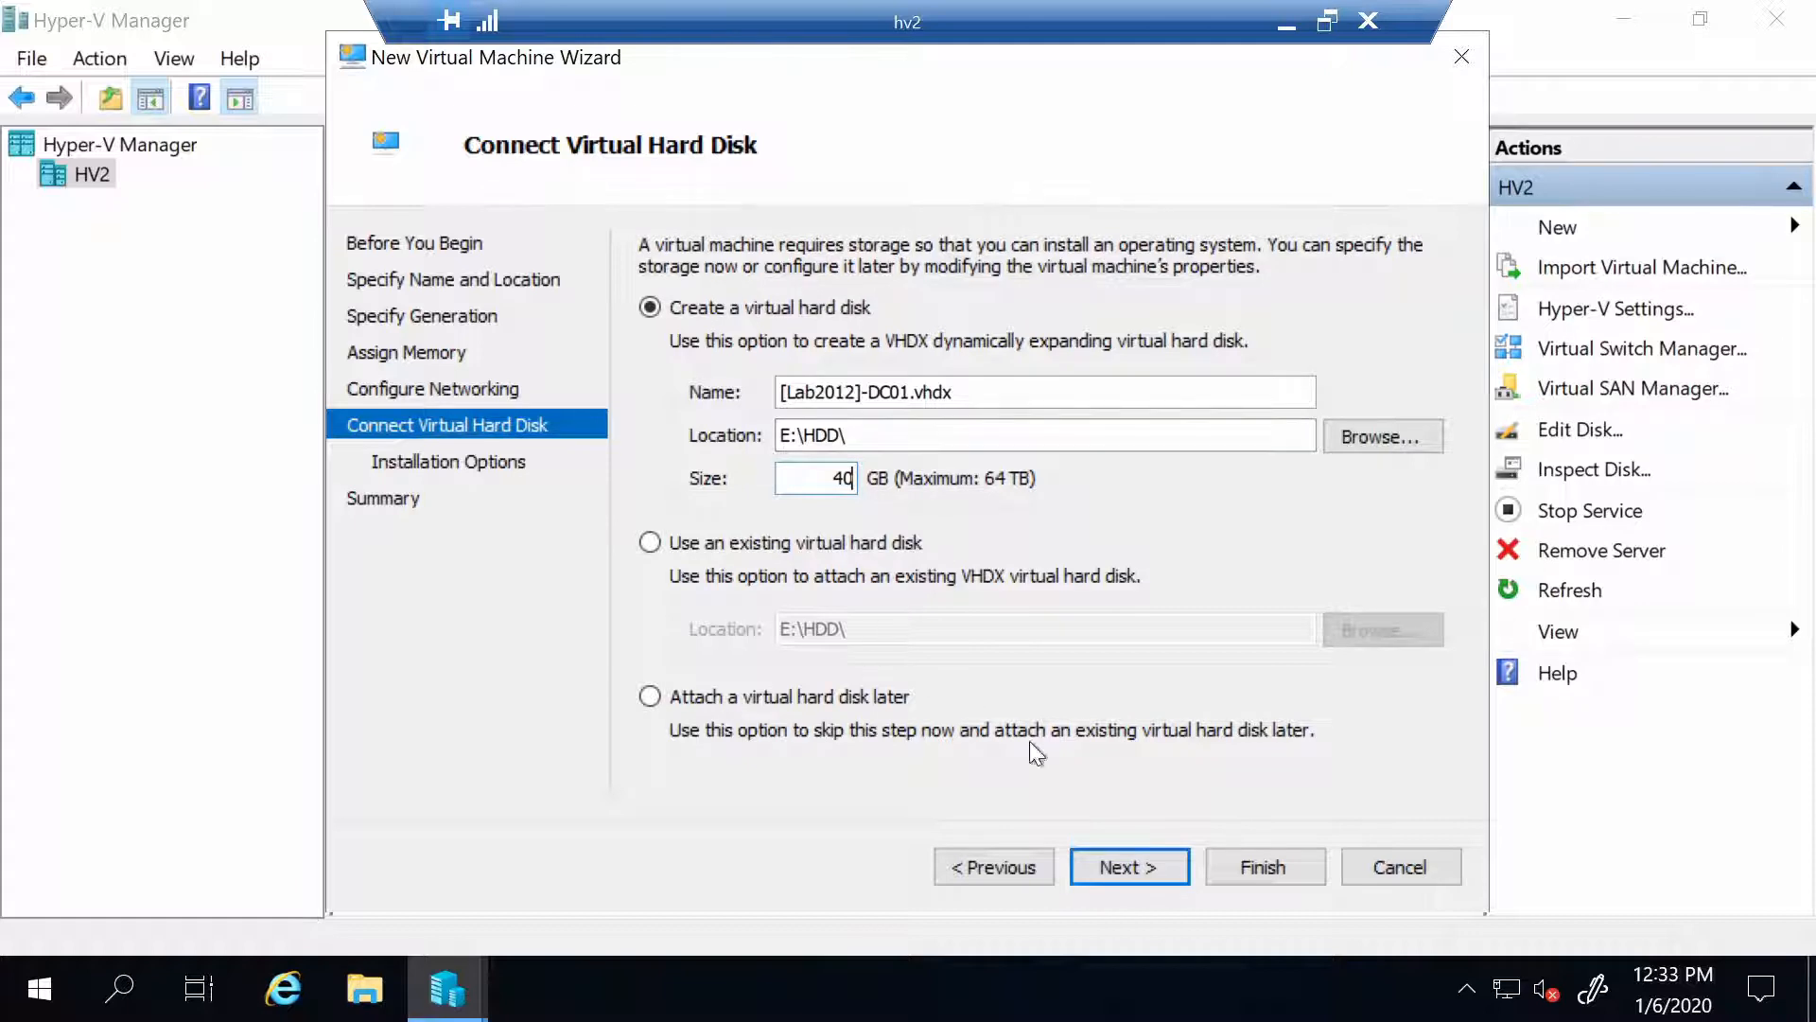
click(1126, 863)
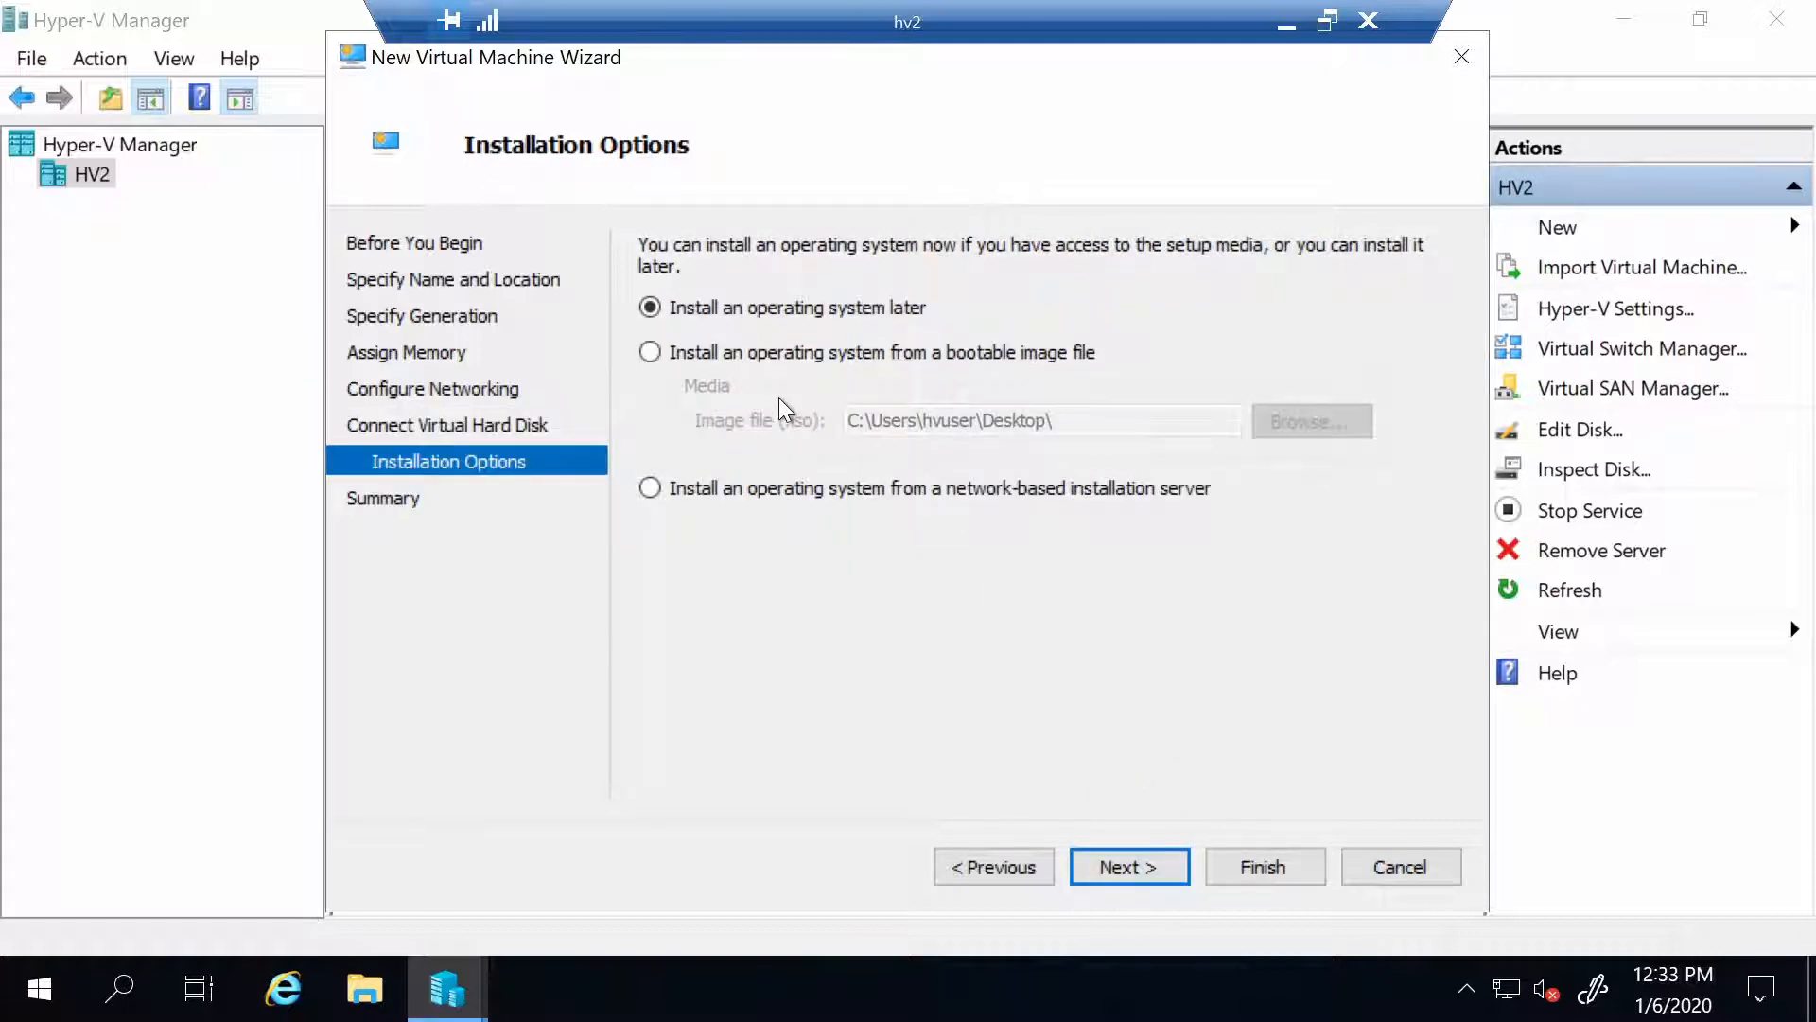
click(690, 341)
click(1352, 416)
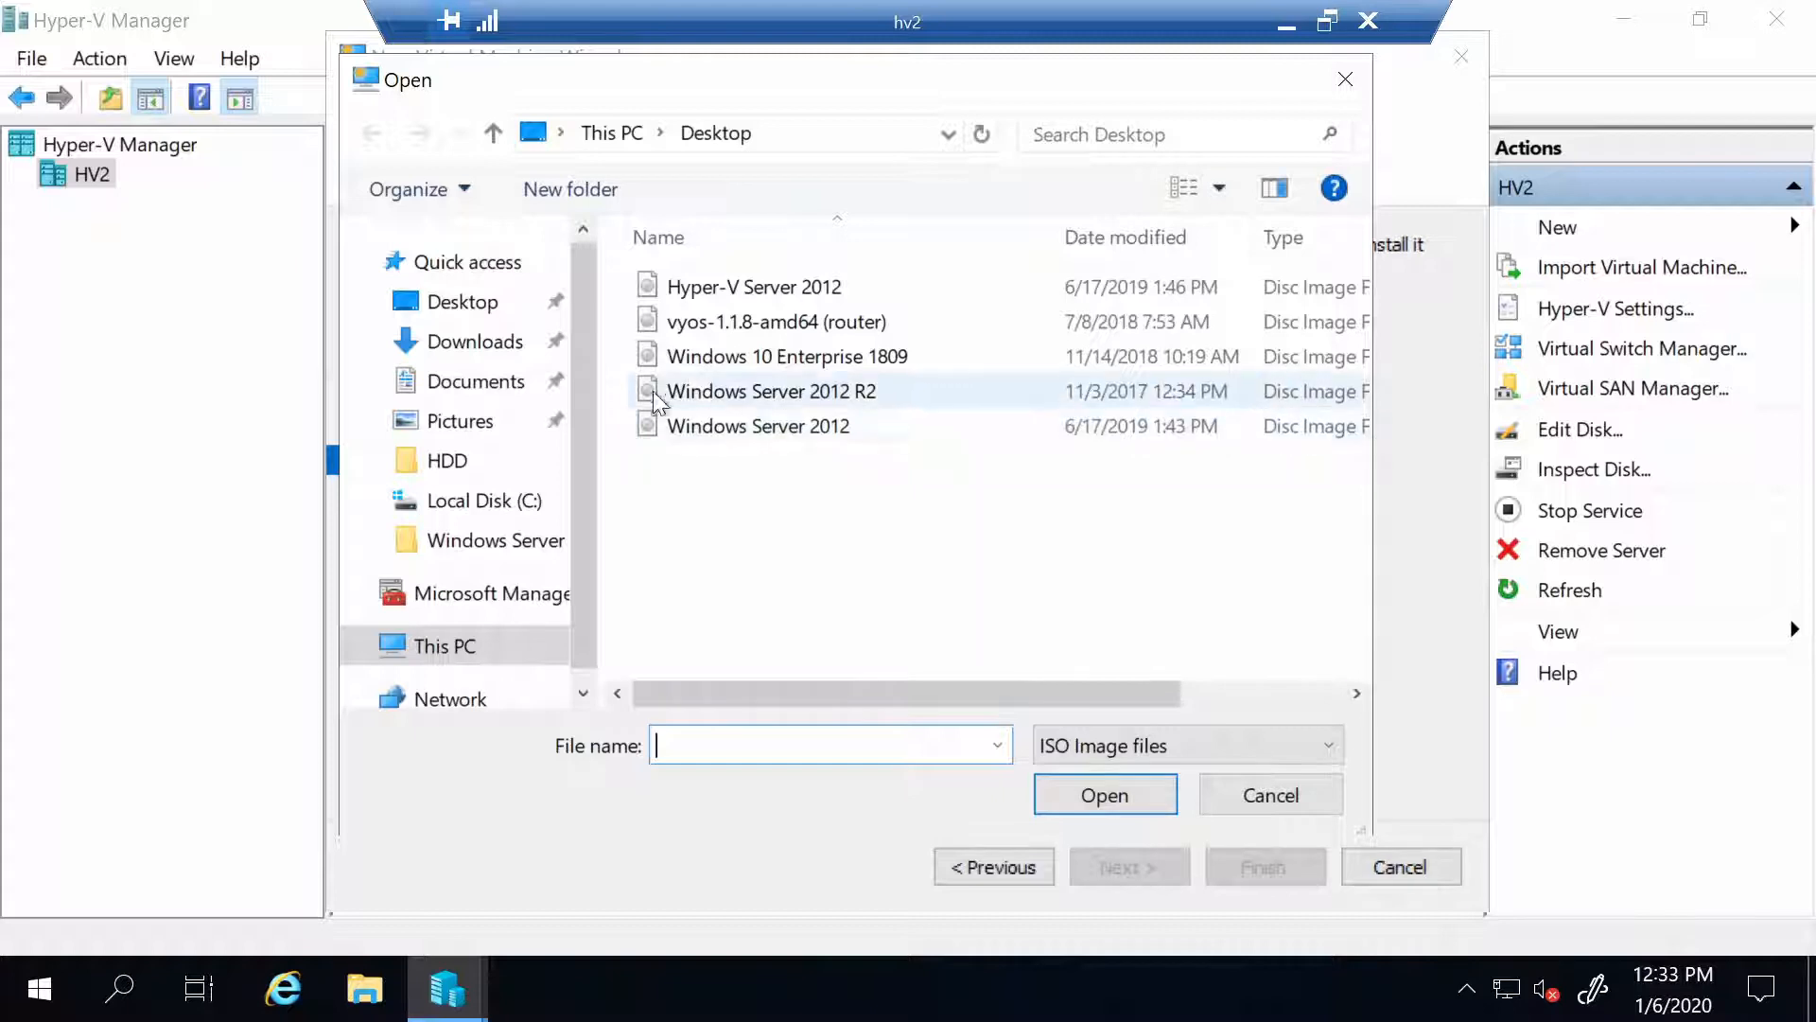
double_click(808, 435)
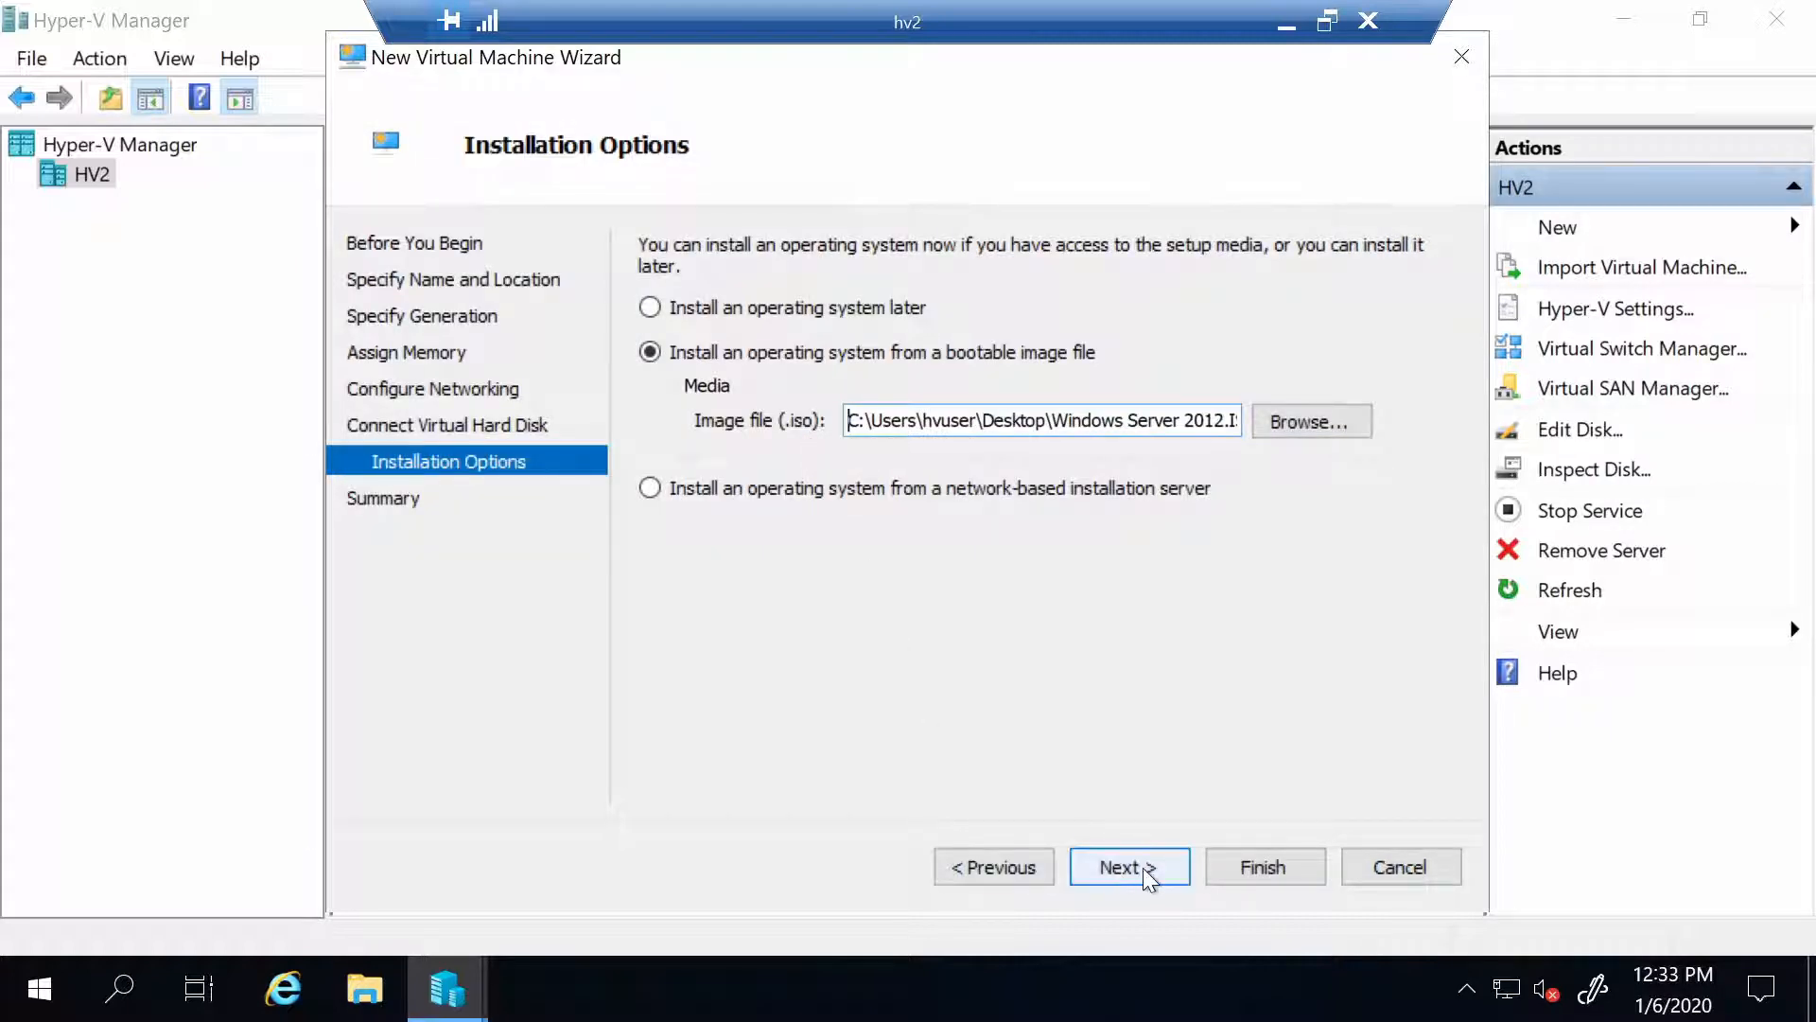
click(1143, 866)
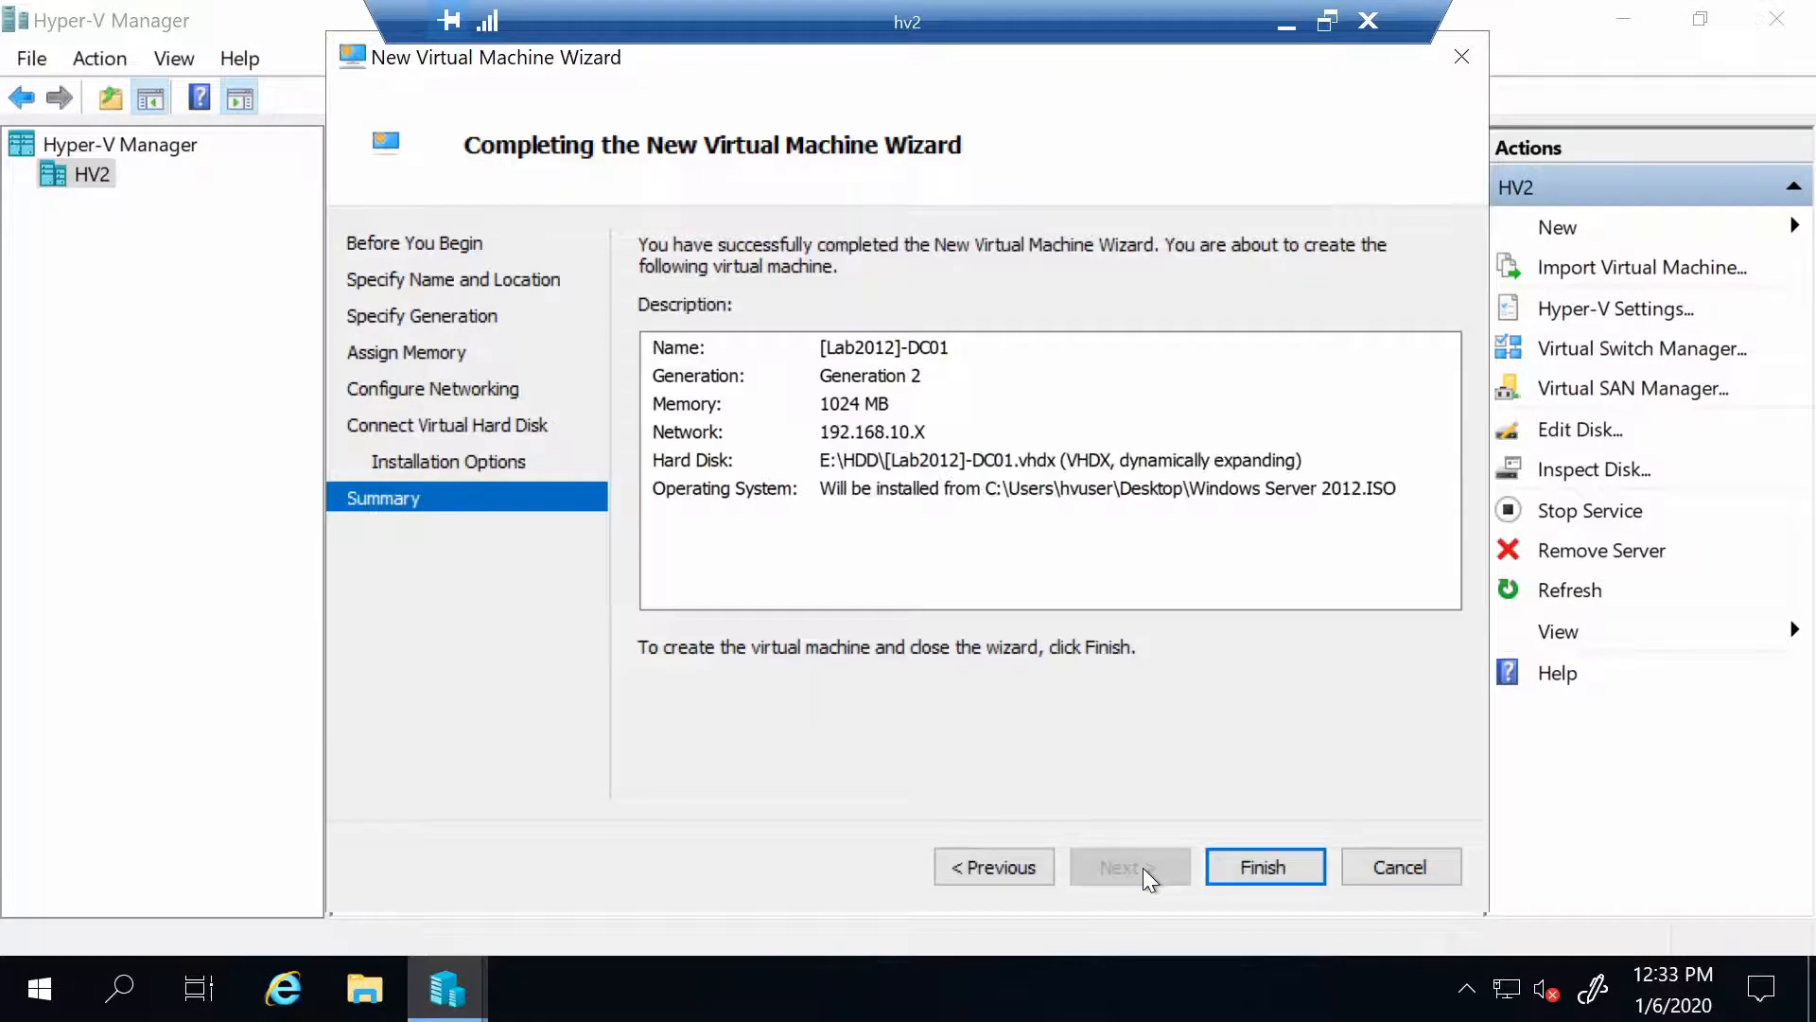
click(1259, 865)
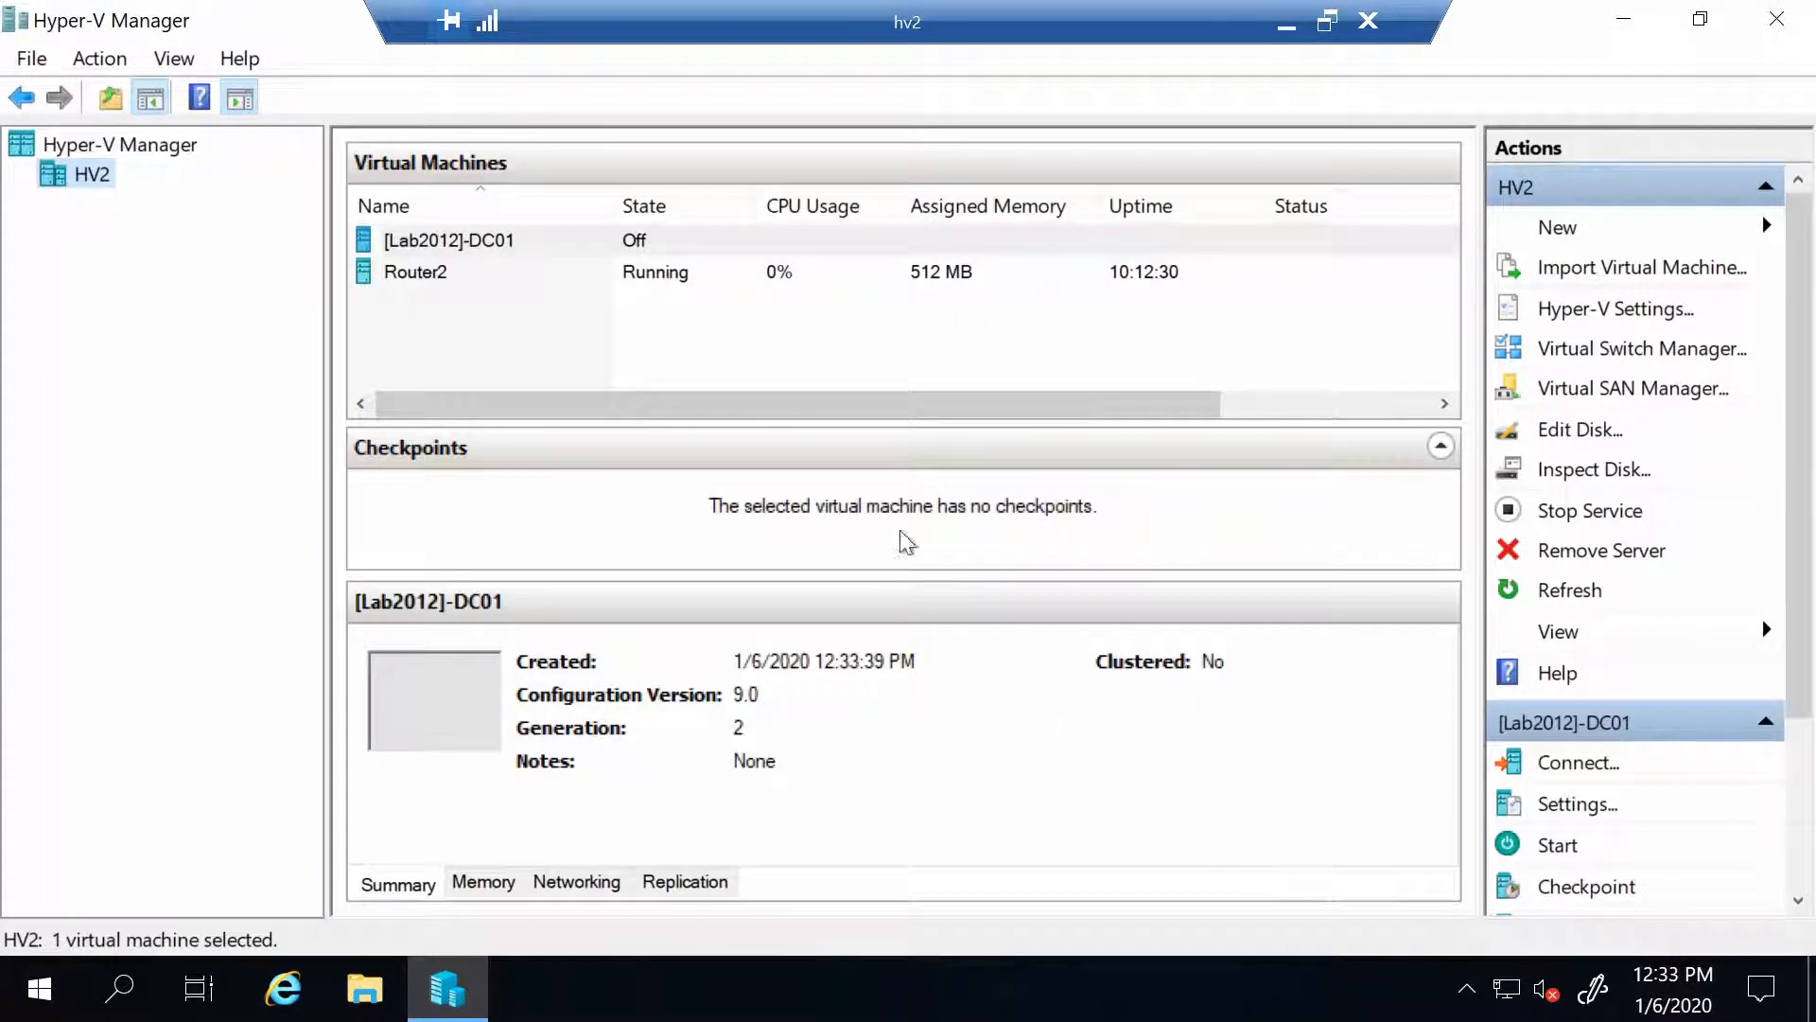
In [Lab2012]-DC01's settings, set the maximum RAM to 2048
click(551, 248)
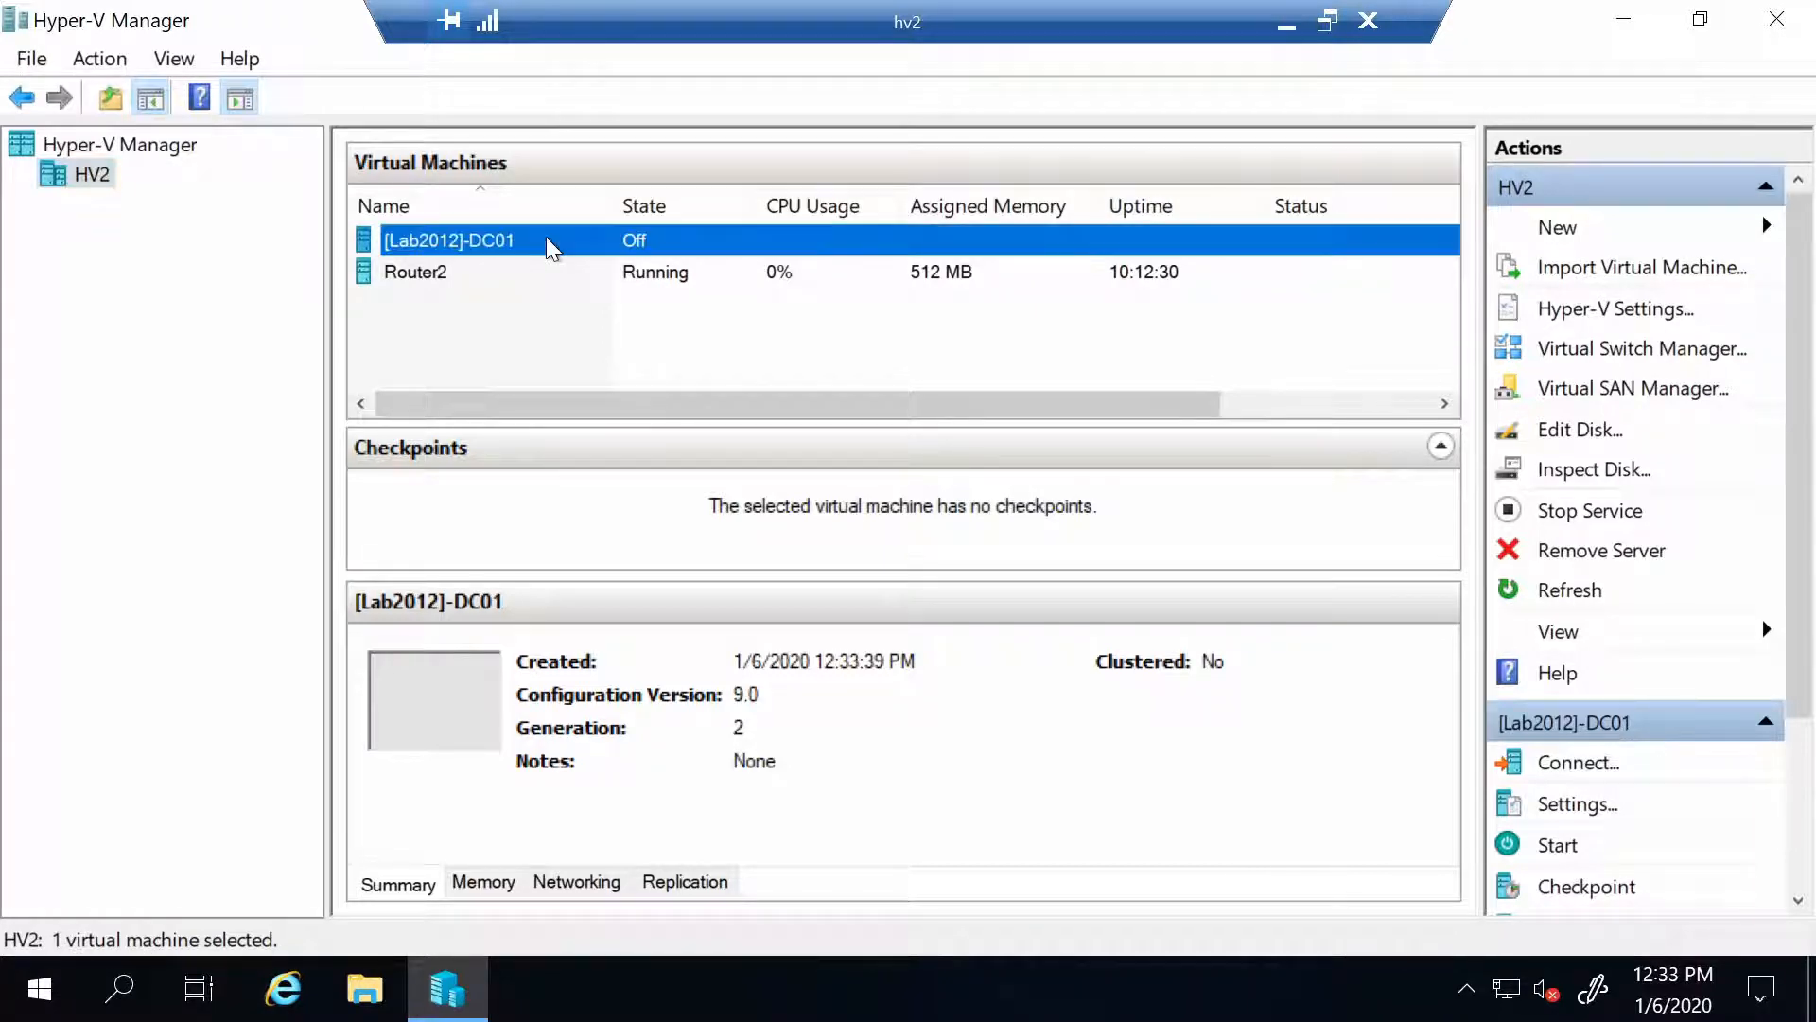
right_click(551, 248)
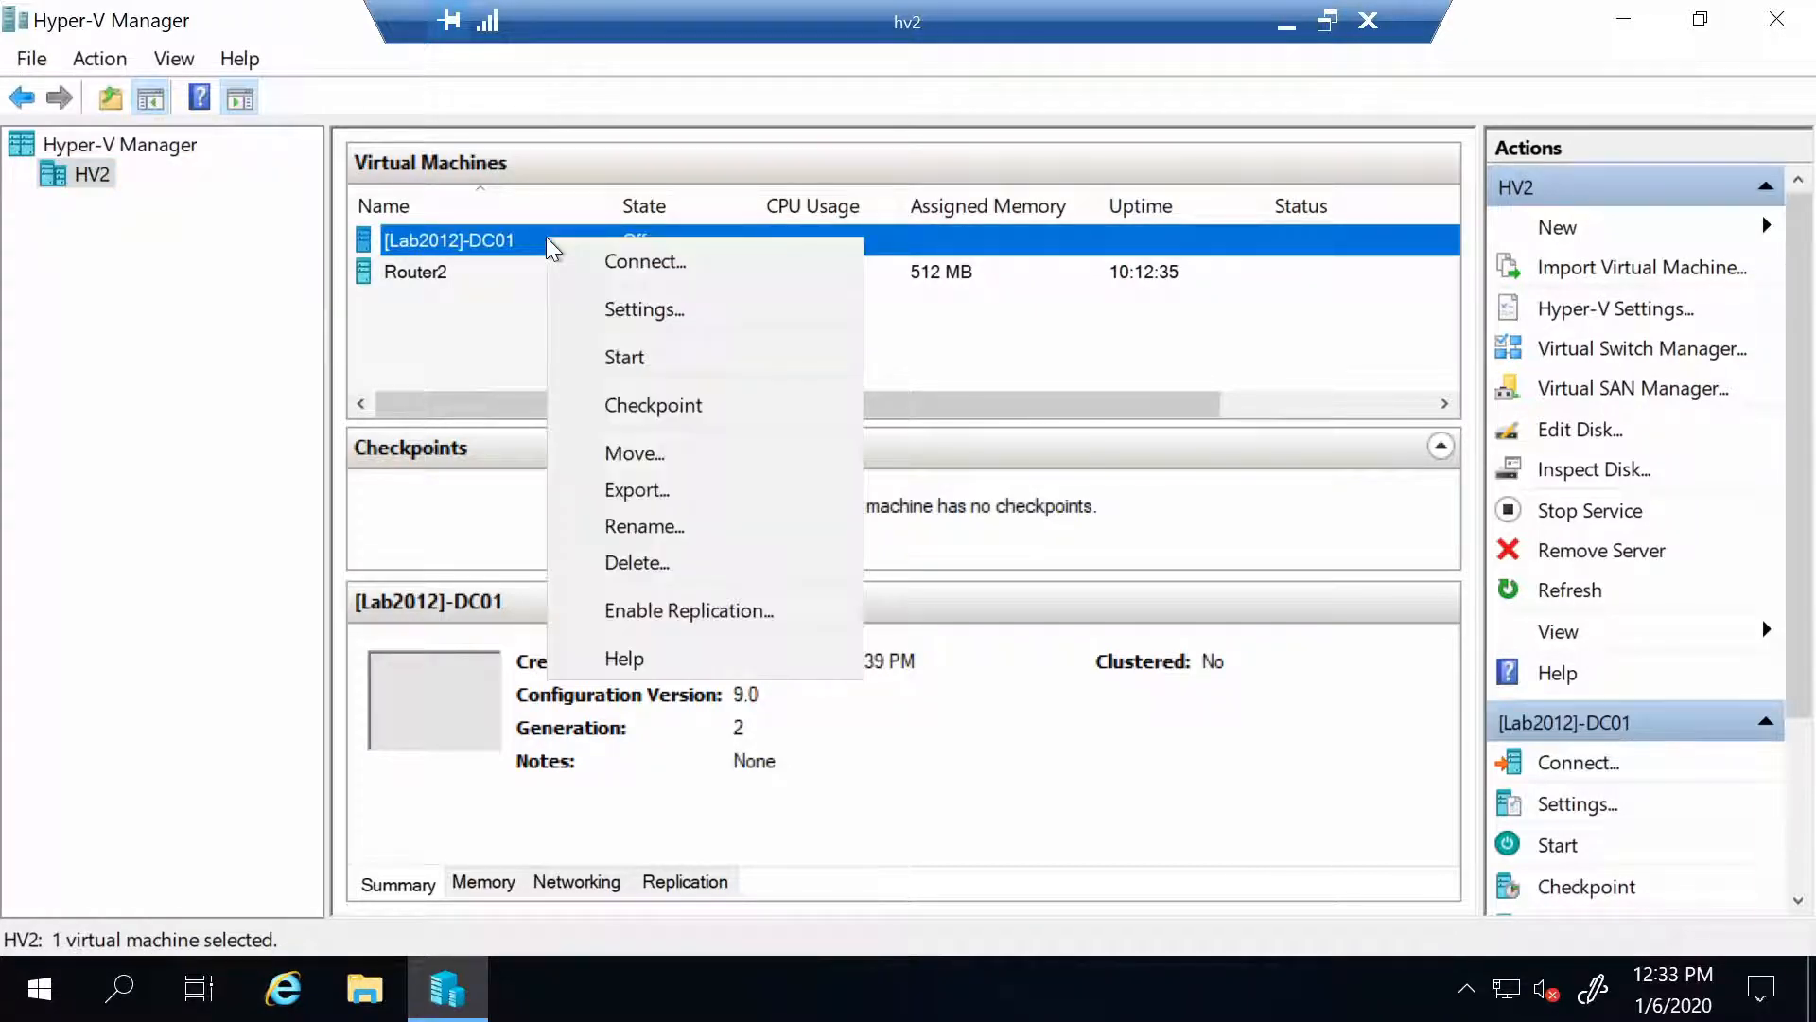
click(708, 328)
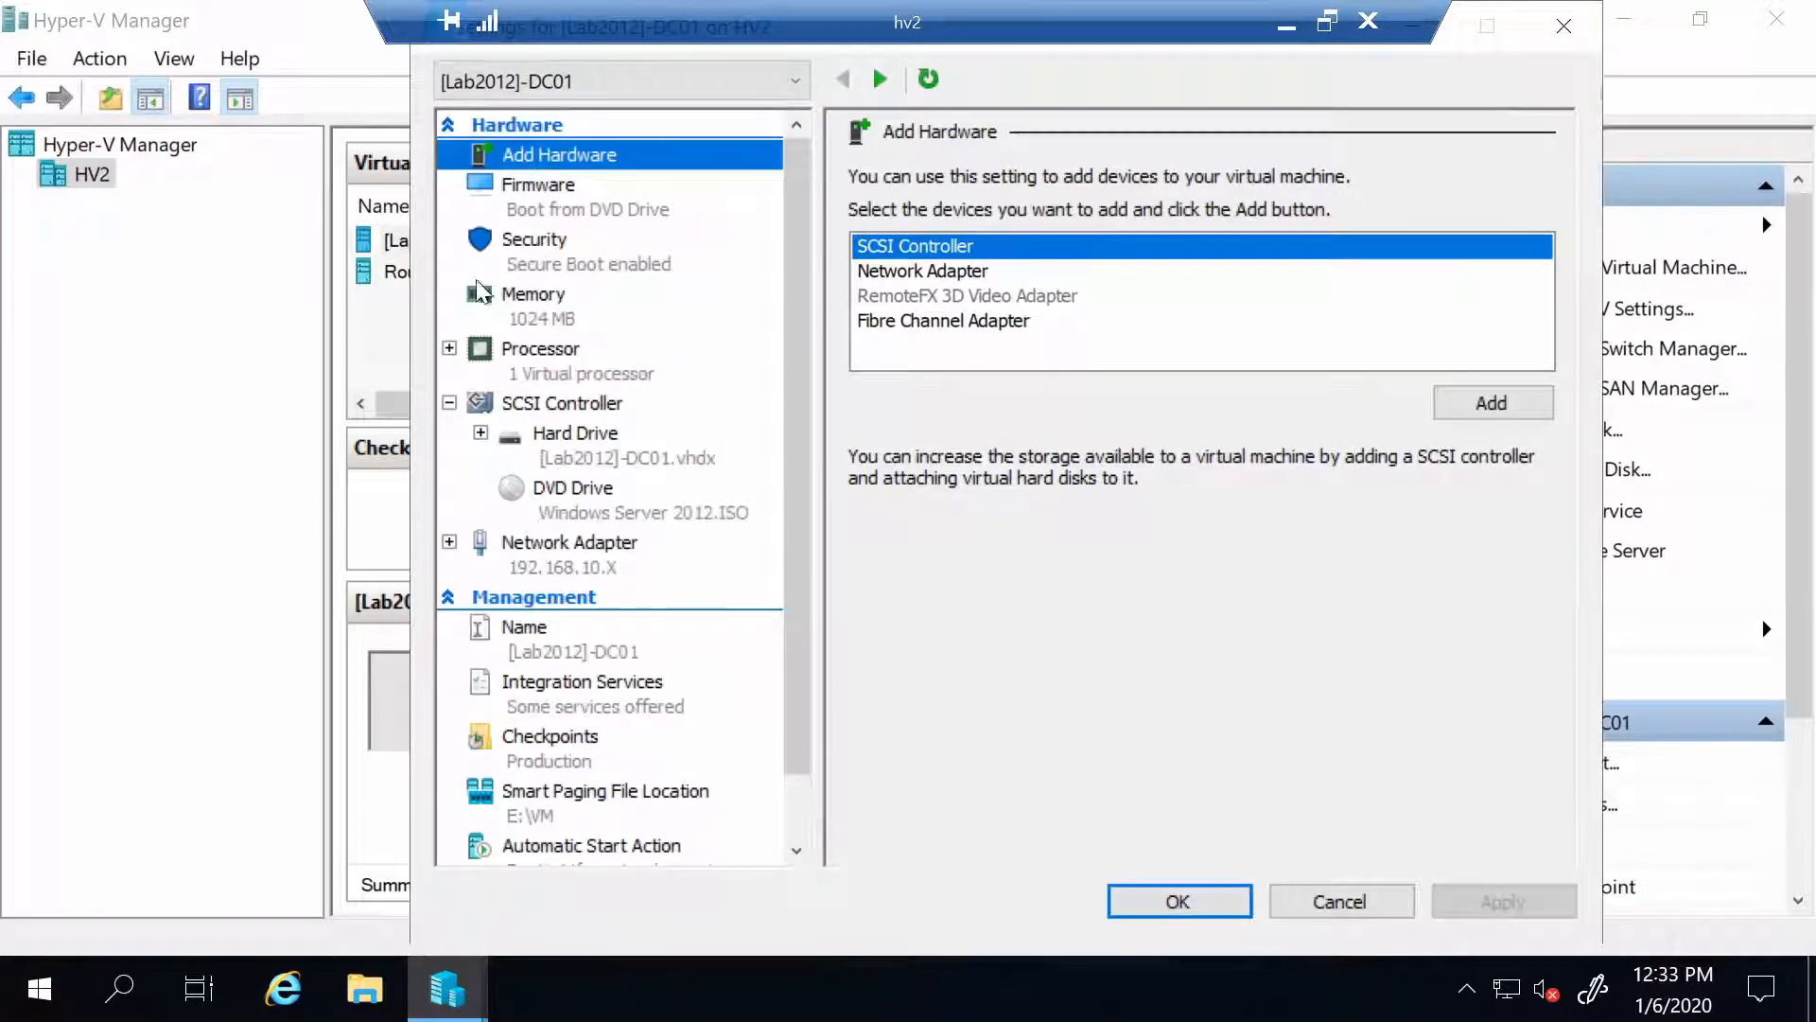
click(525, 304)
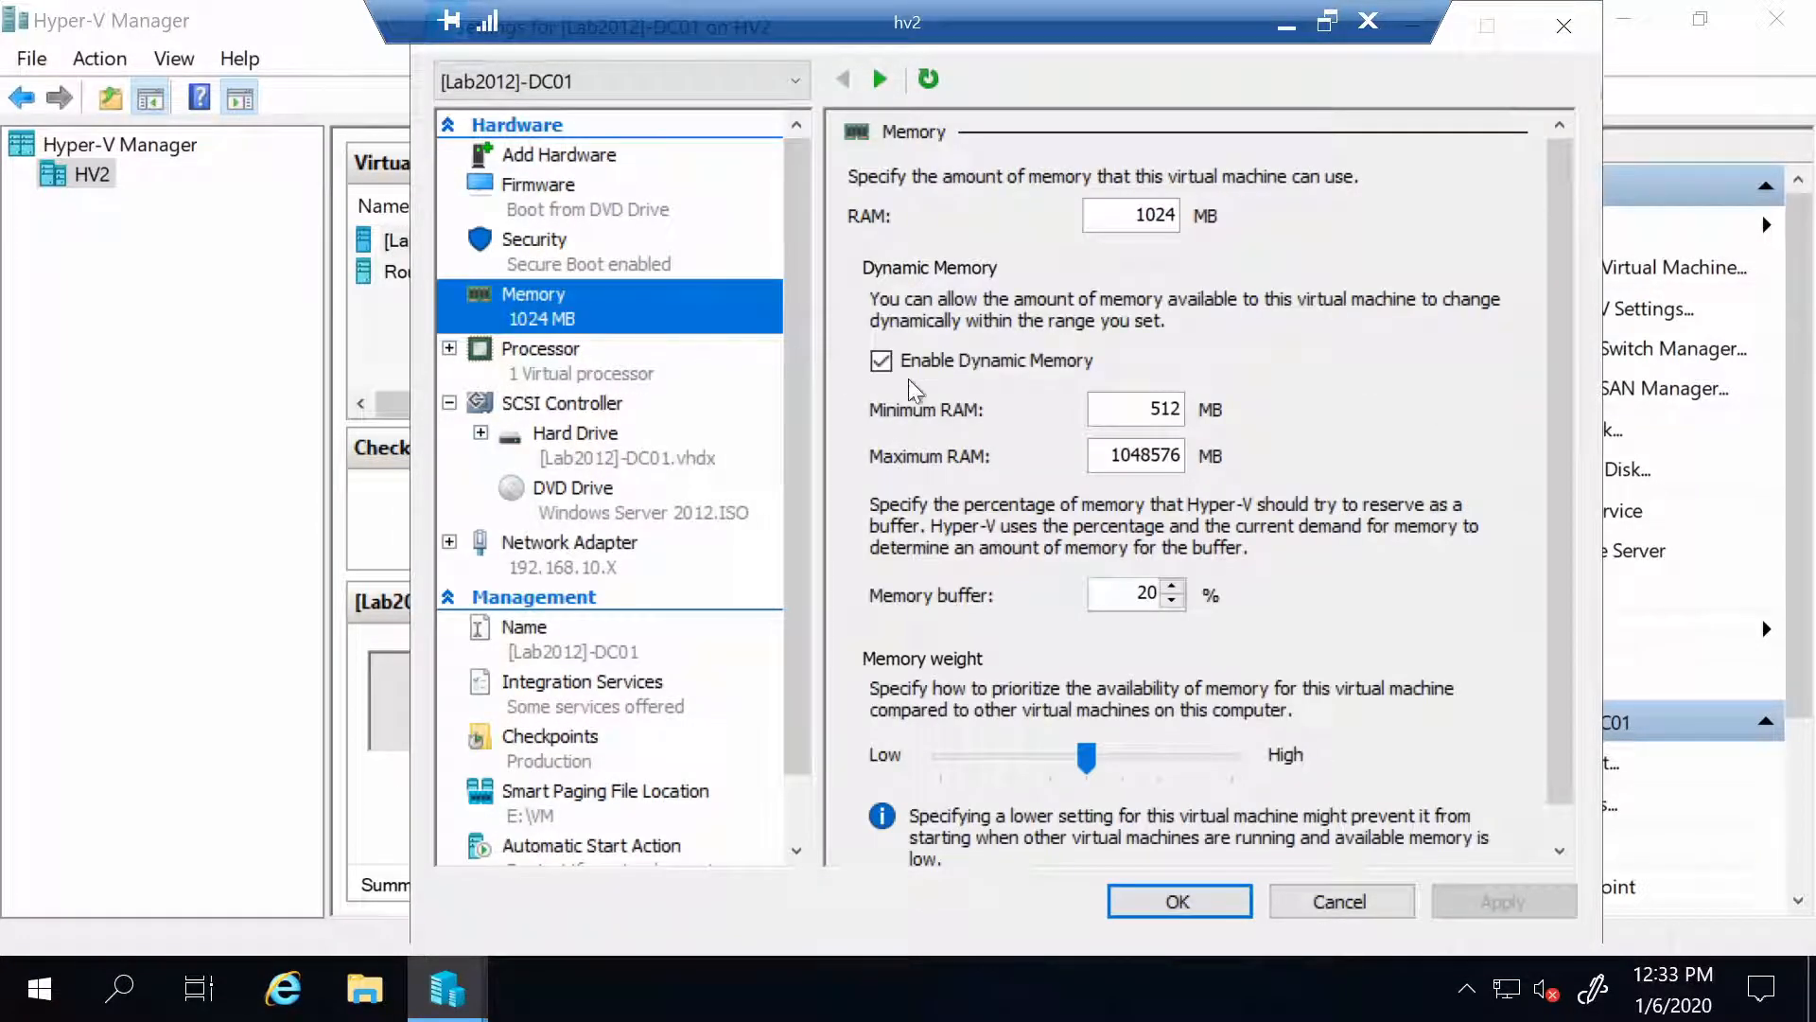
click(1102, 458)
double_click(1136, 456)
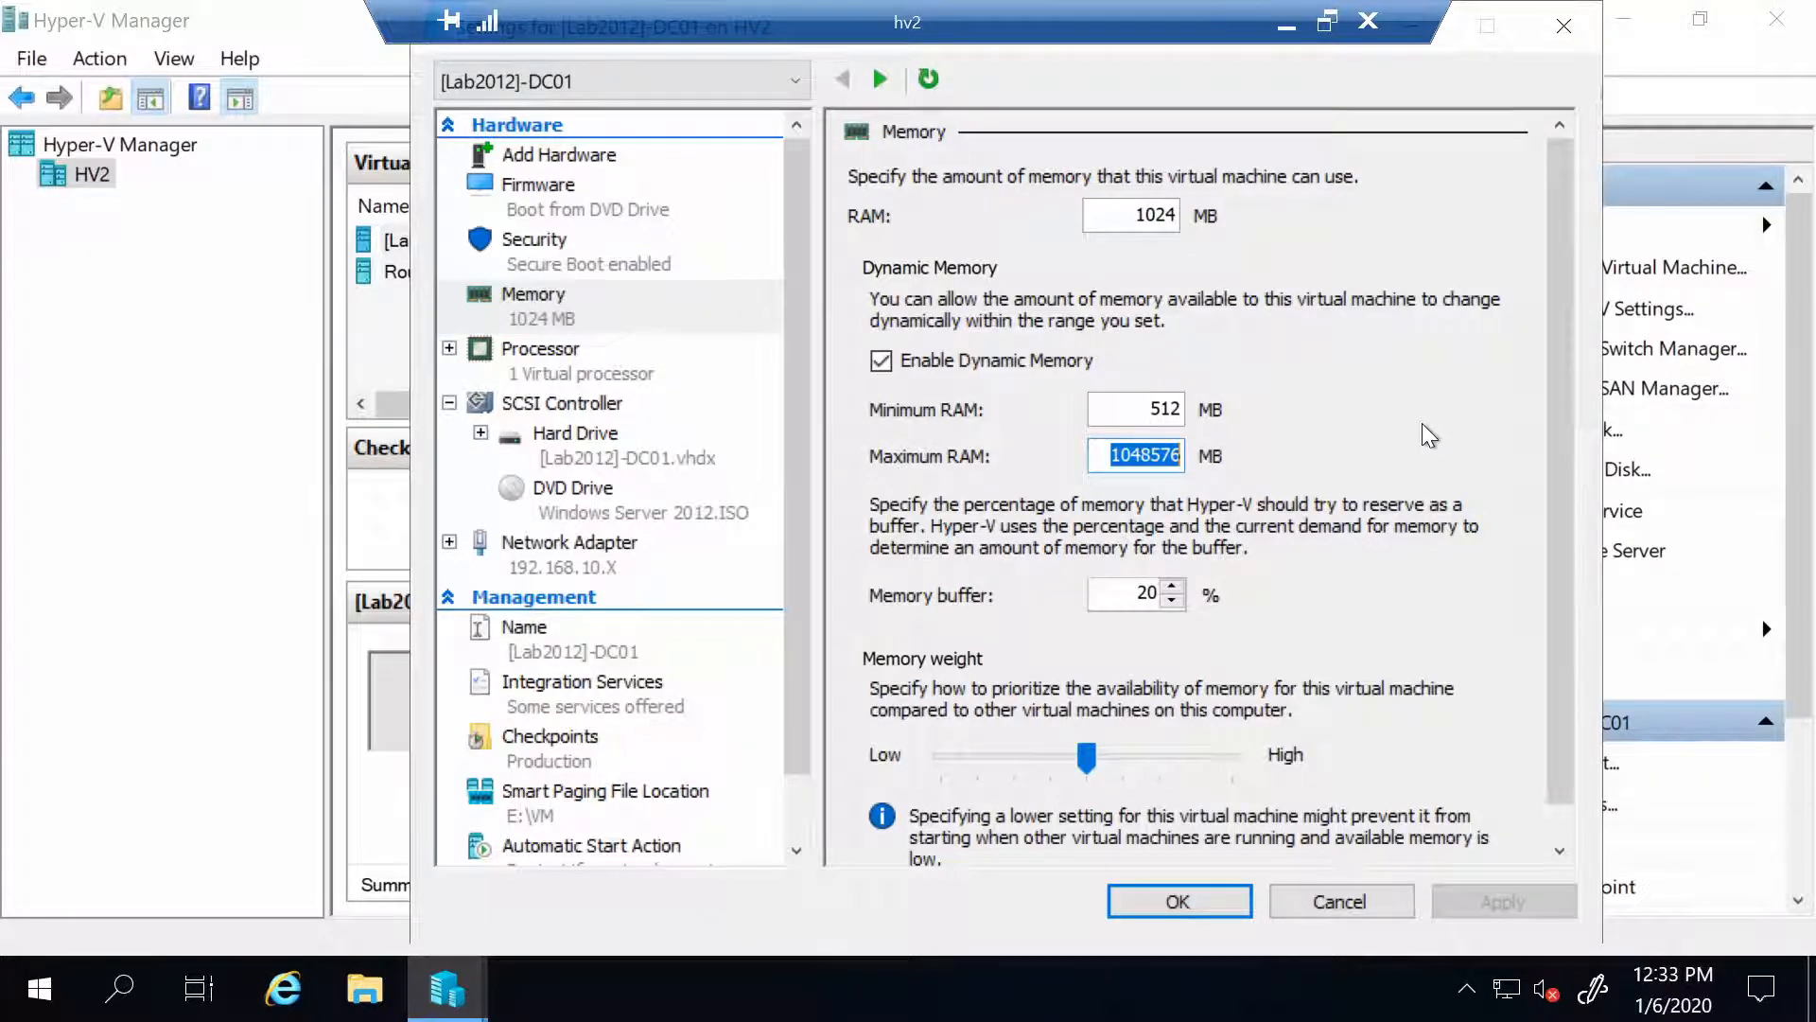
text(2048)
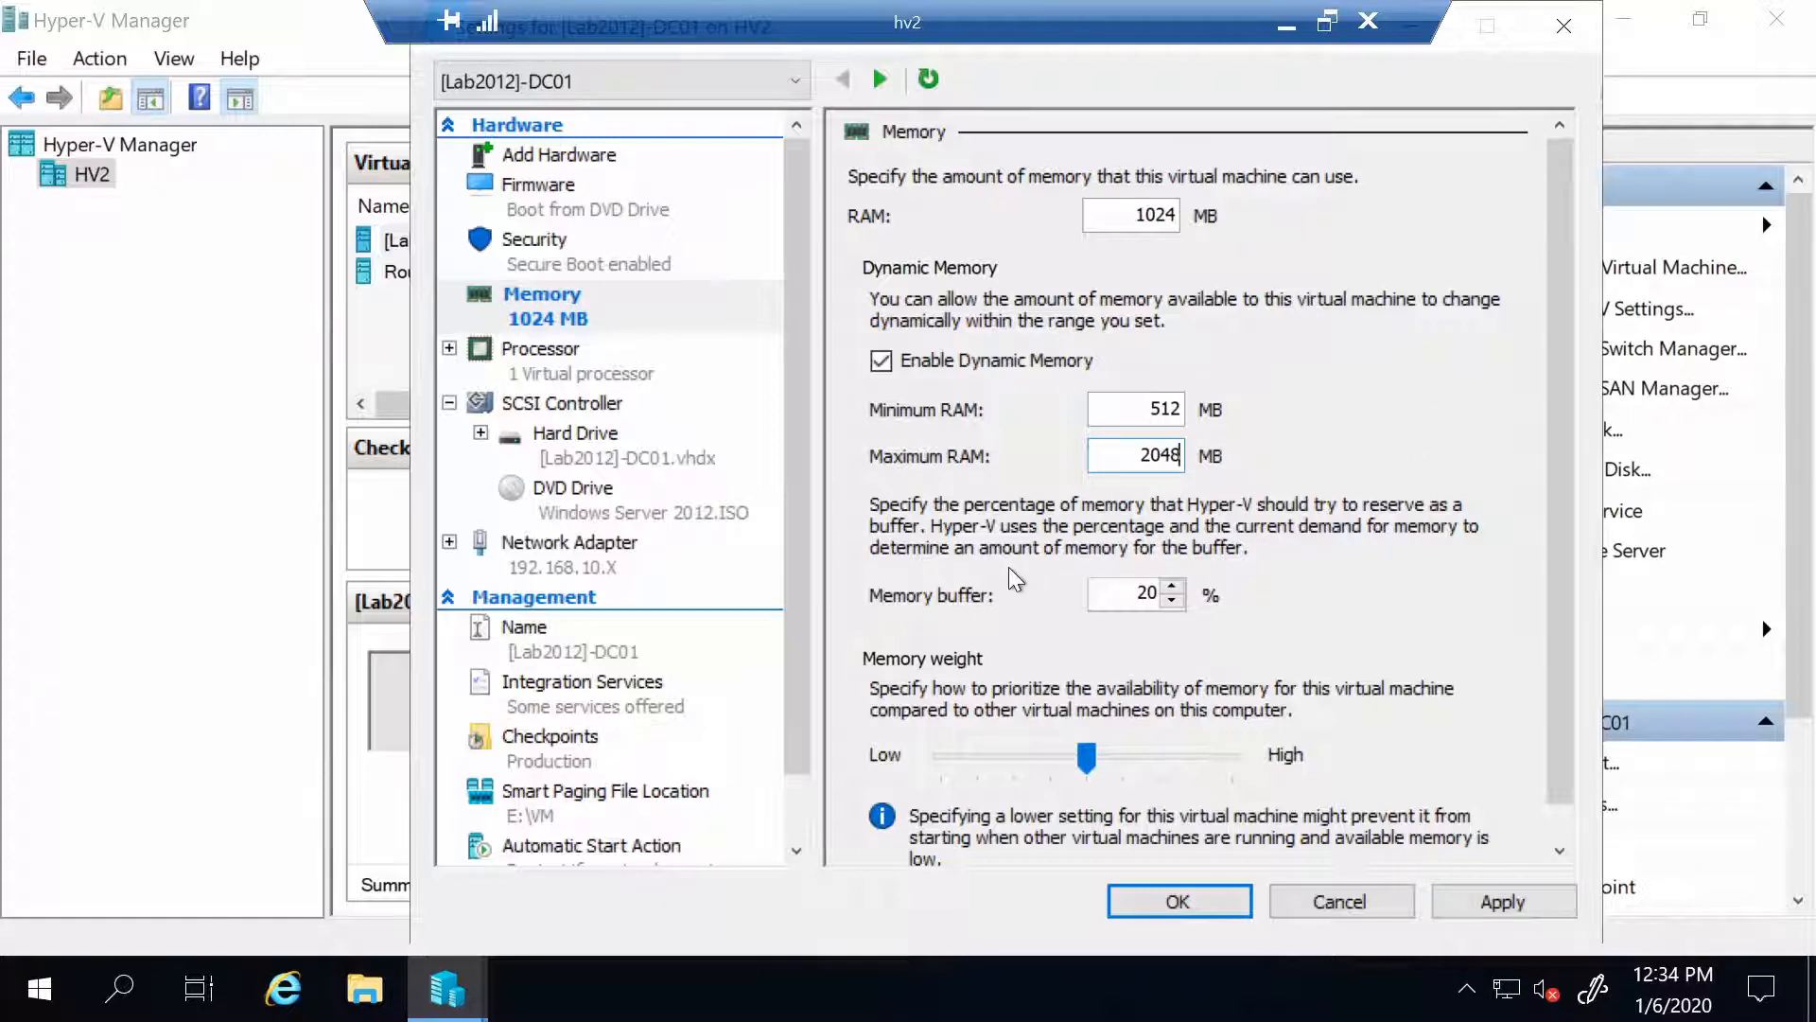
Assign 2 virtual processors and enable Guest services under Integration Services
click(566, 356)
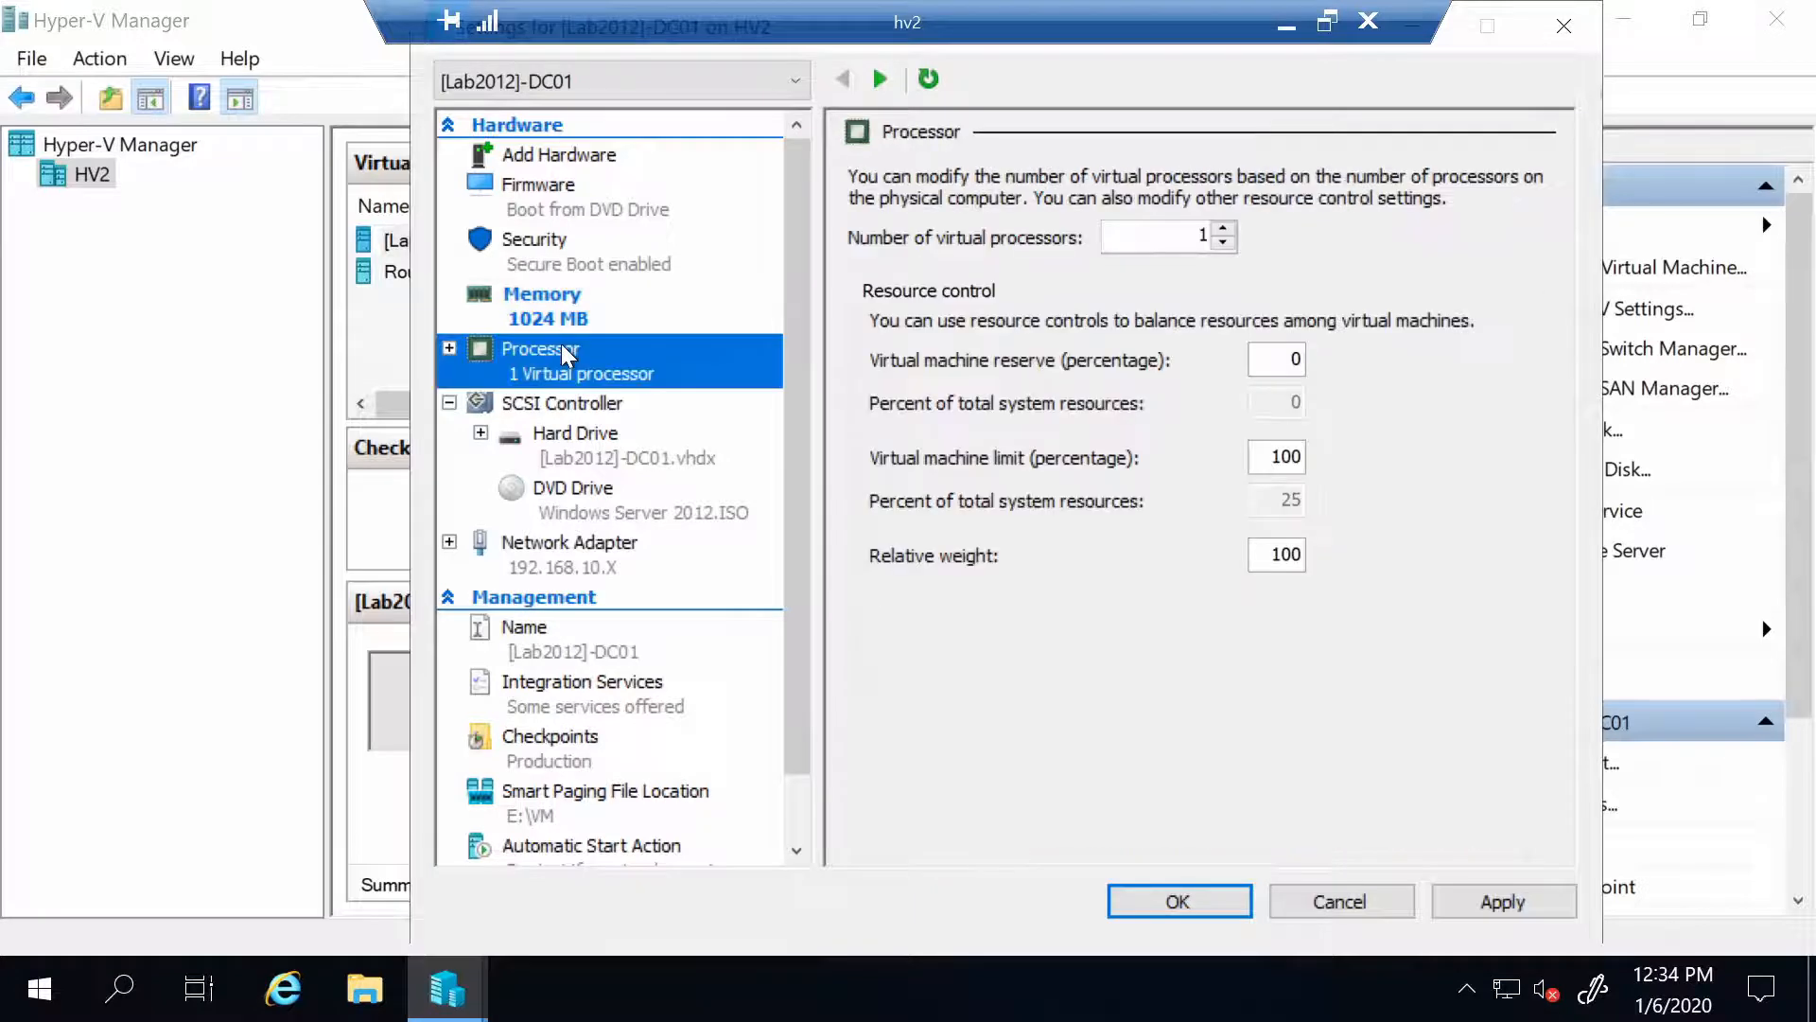
key(Tab)
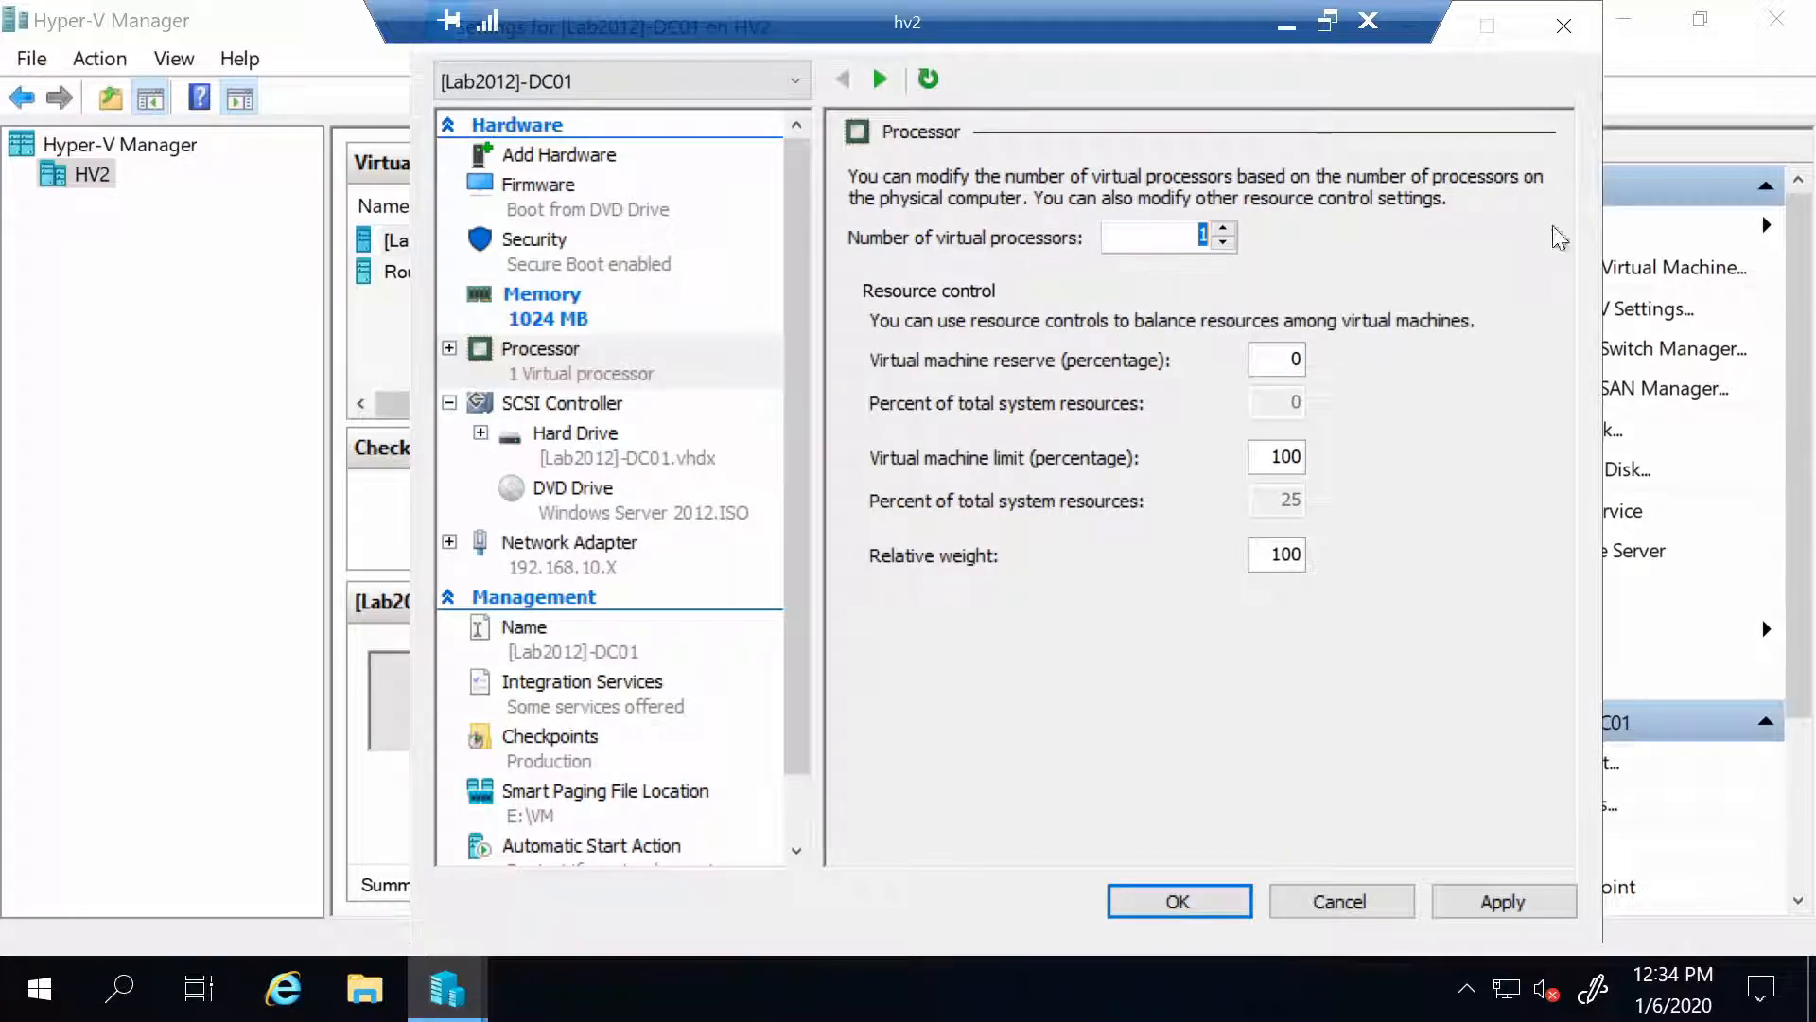
text(2)
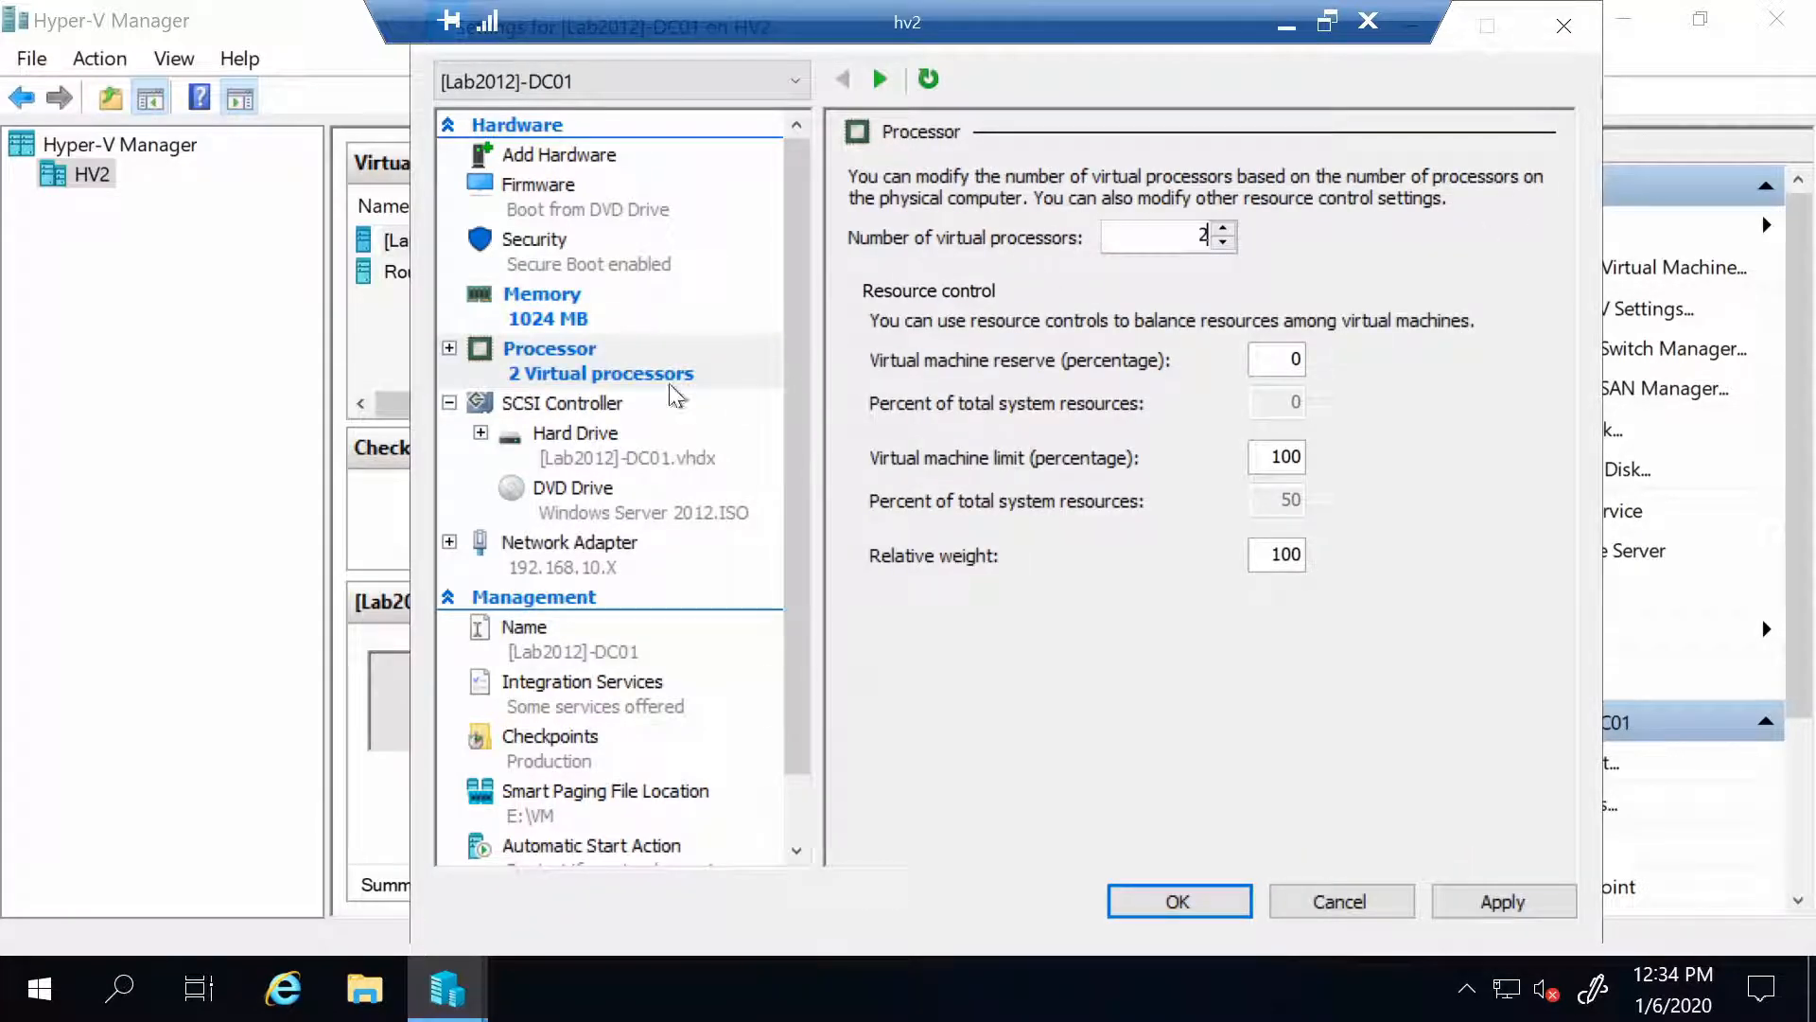
click(561, 696)
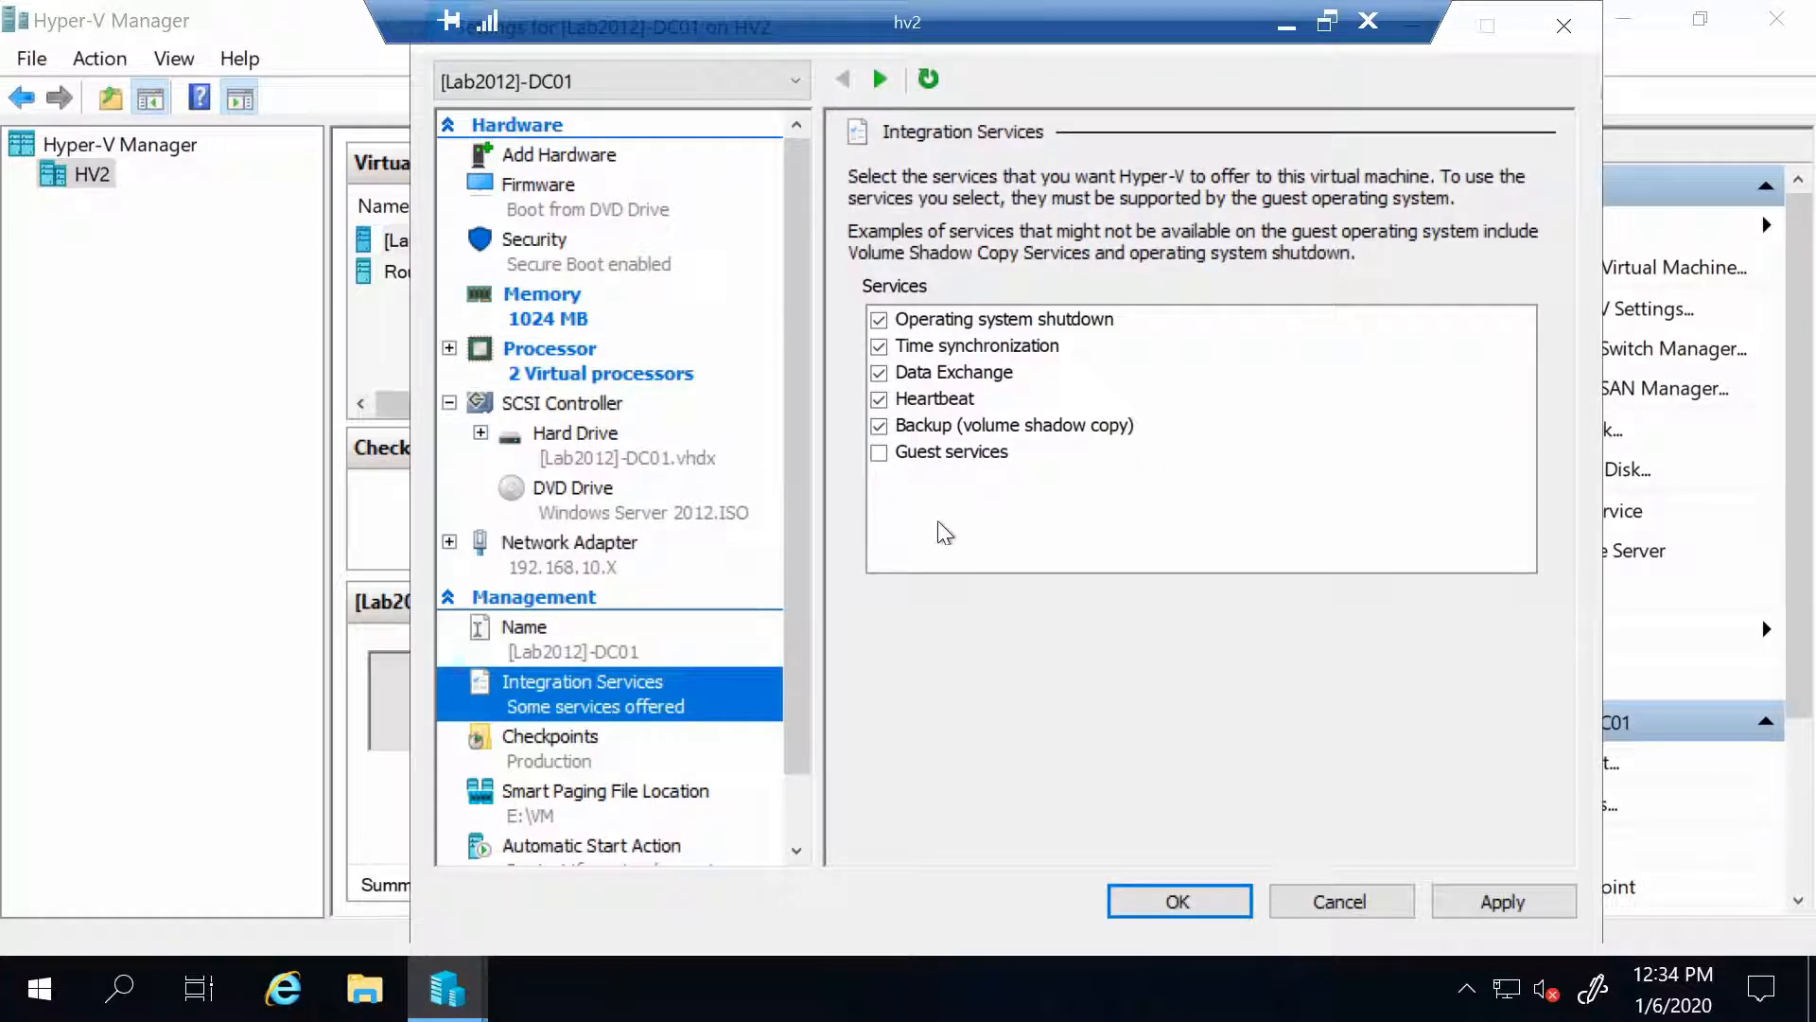
click(879, 454)
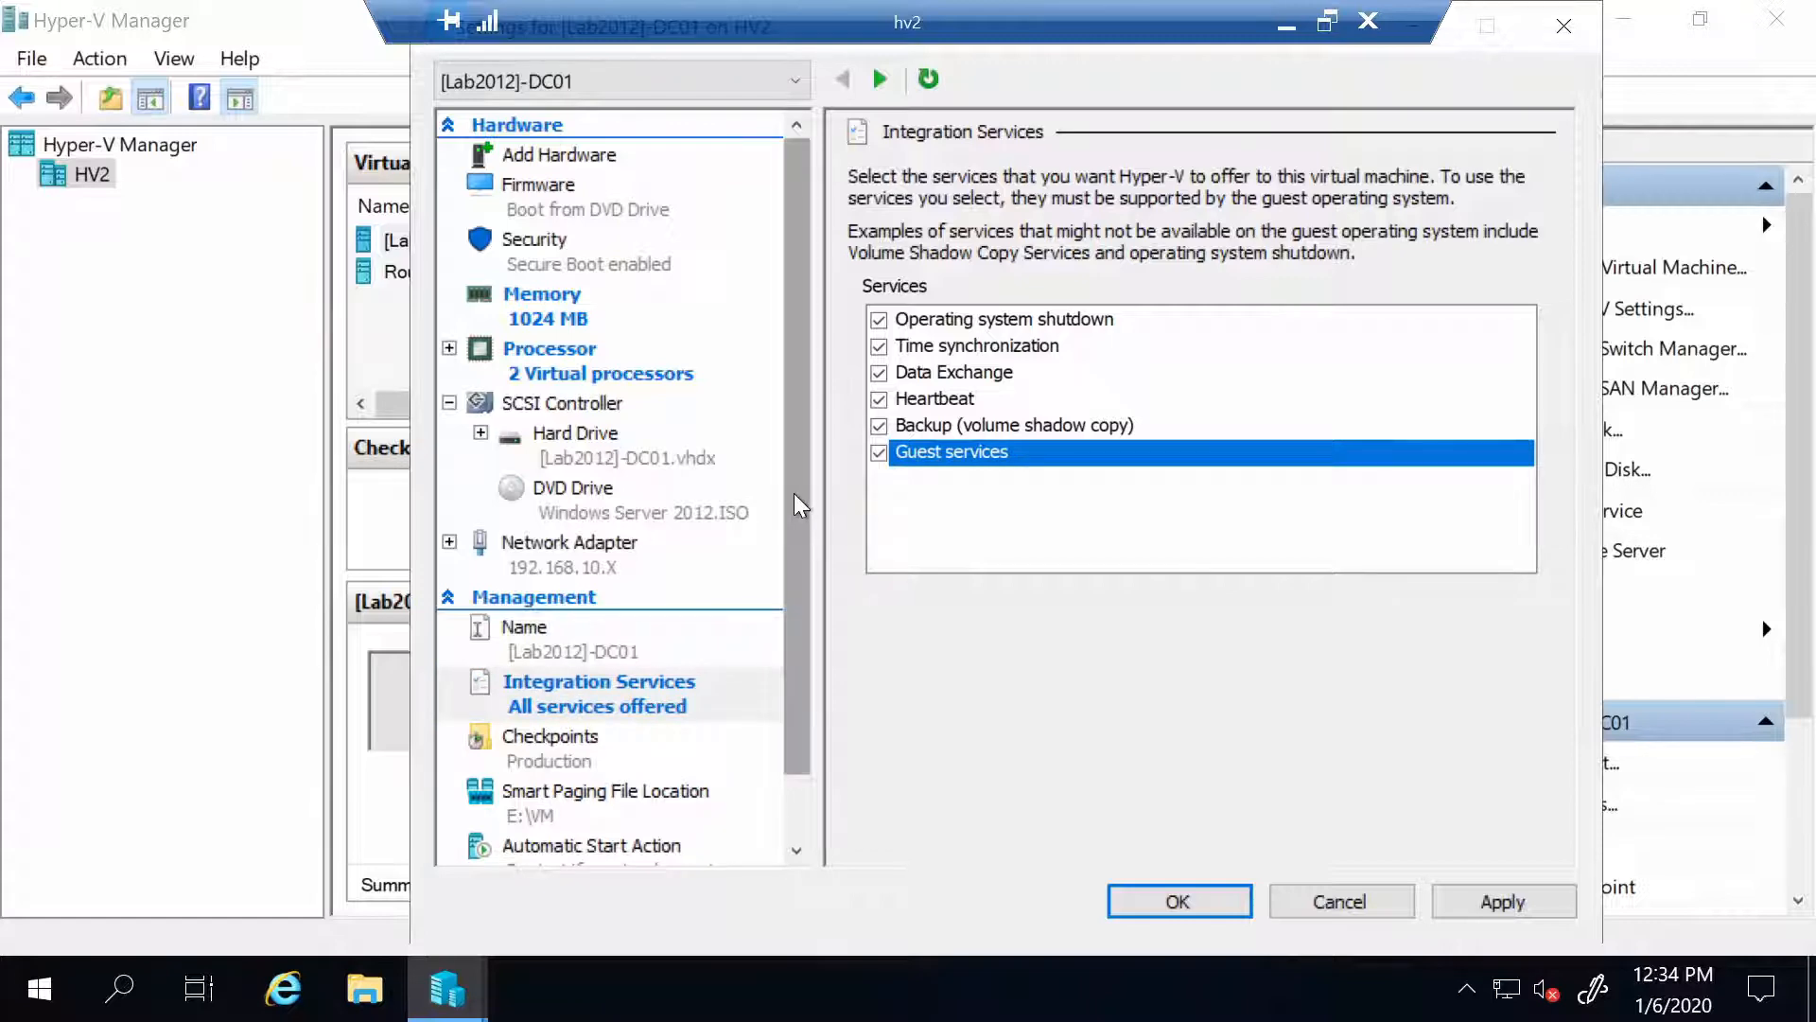
scroll(807, 711, down, 1)
Set automatic start to Nothing and automatic stop to shut down the guest OS, then apply
click(587, 688)
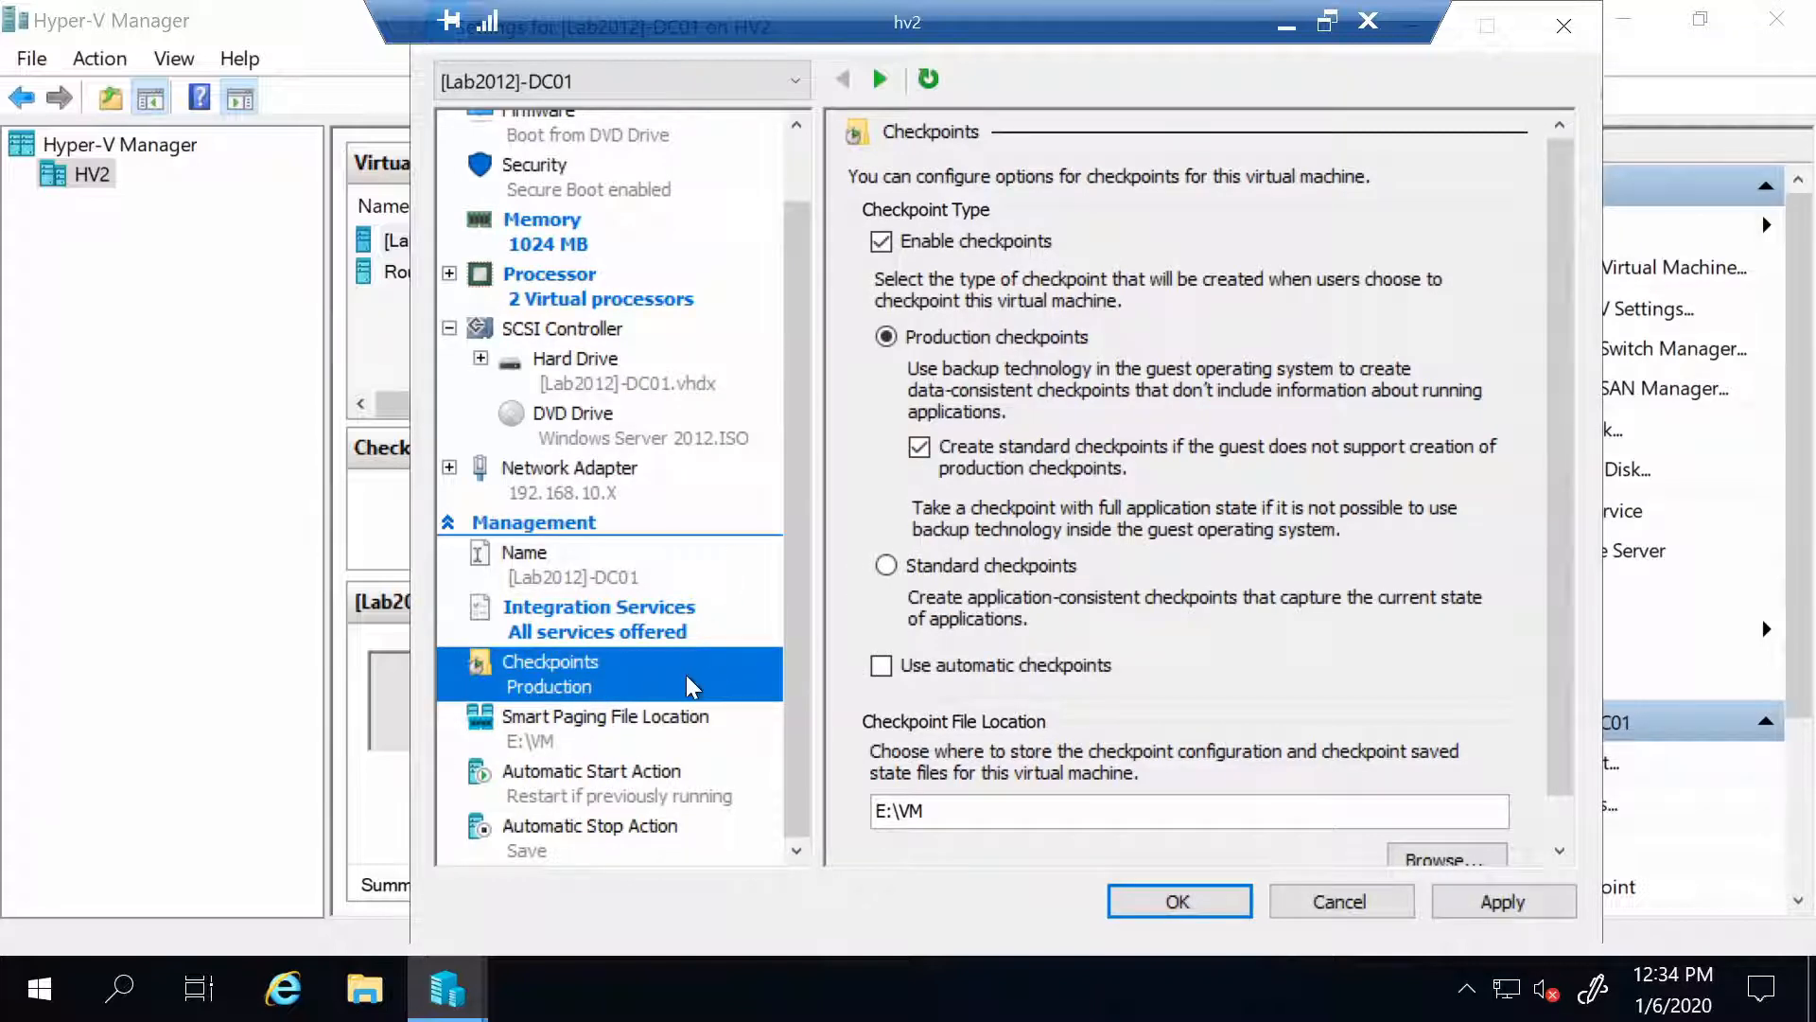
click(556, 803)
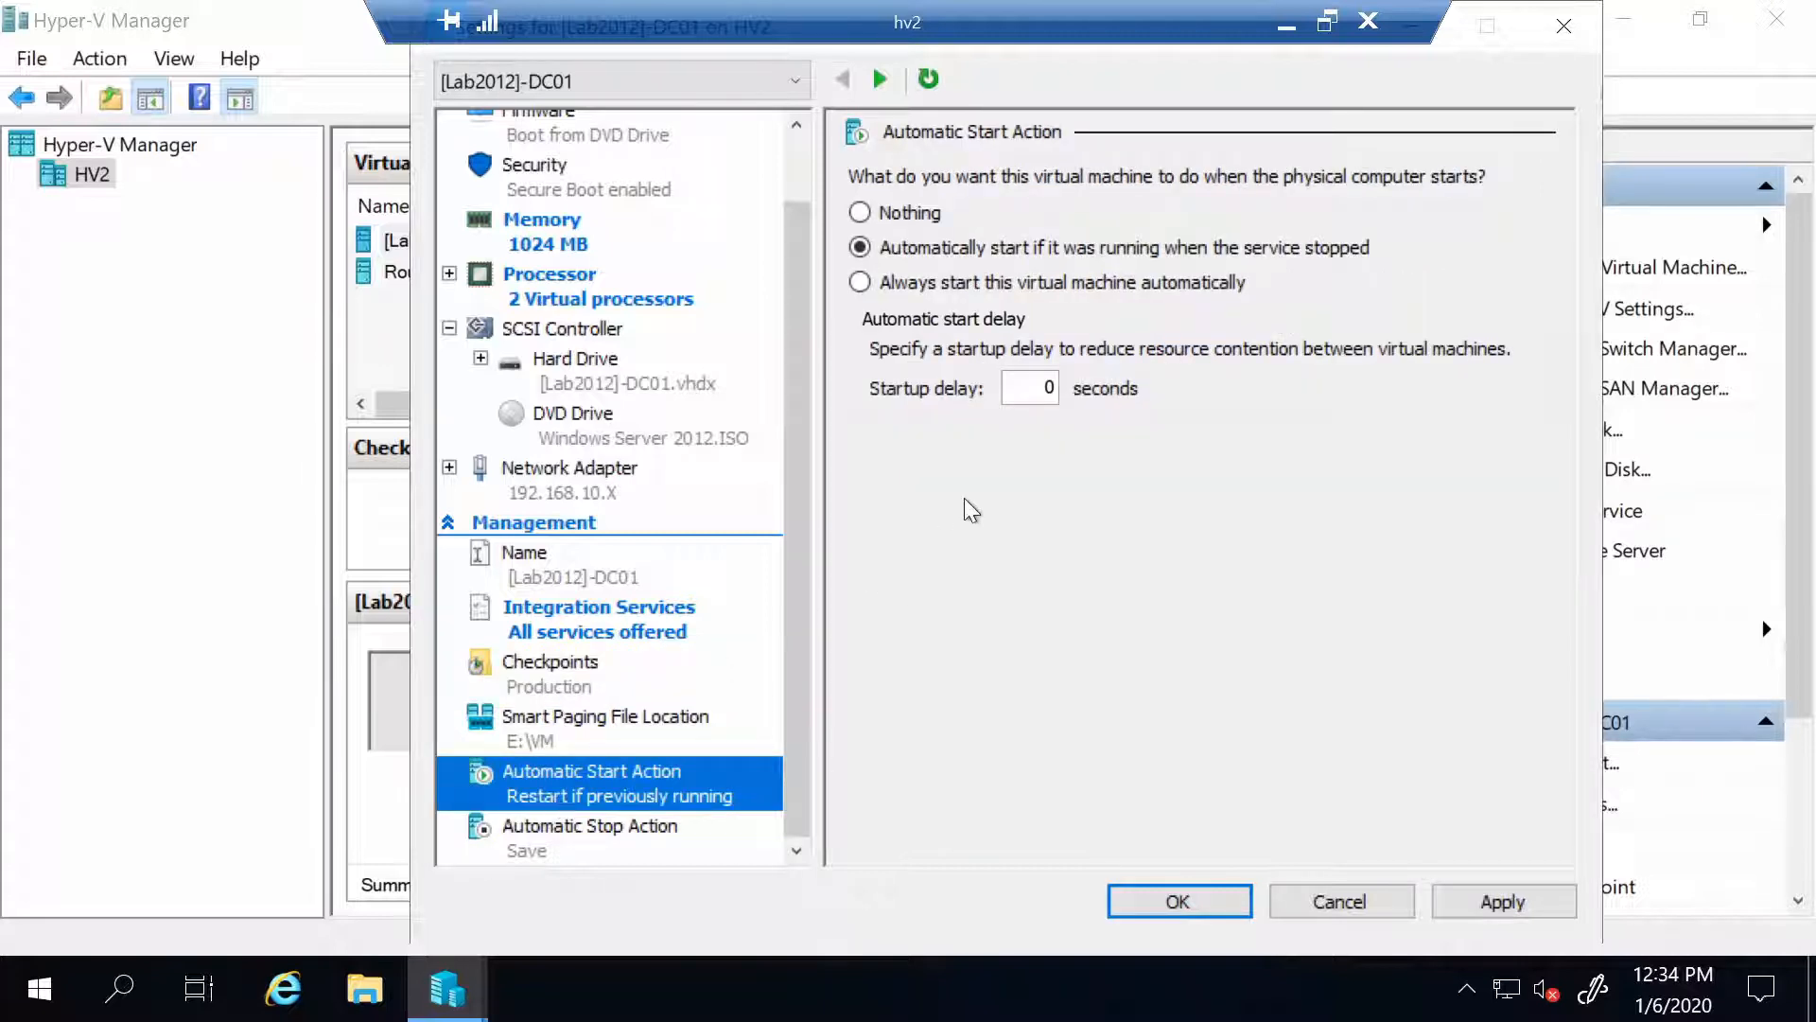
click(898, 217)
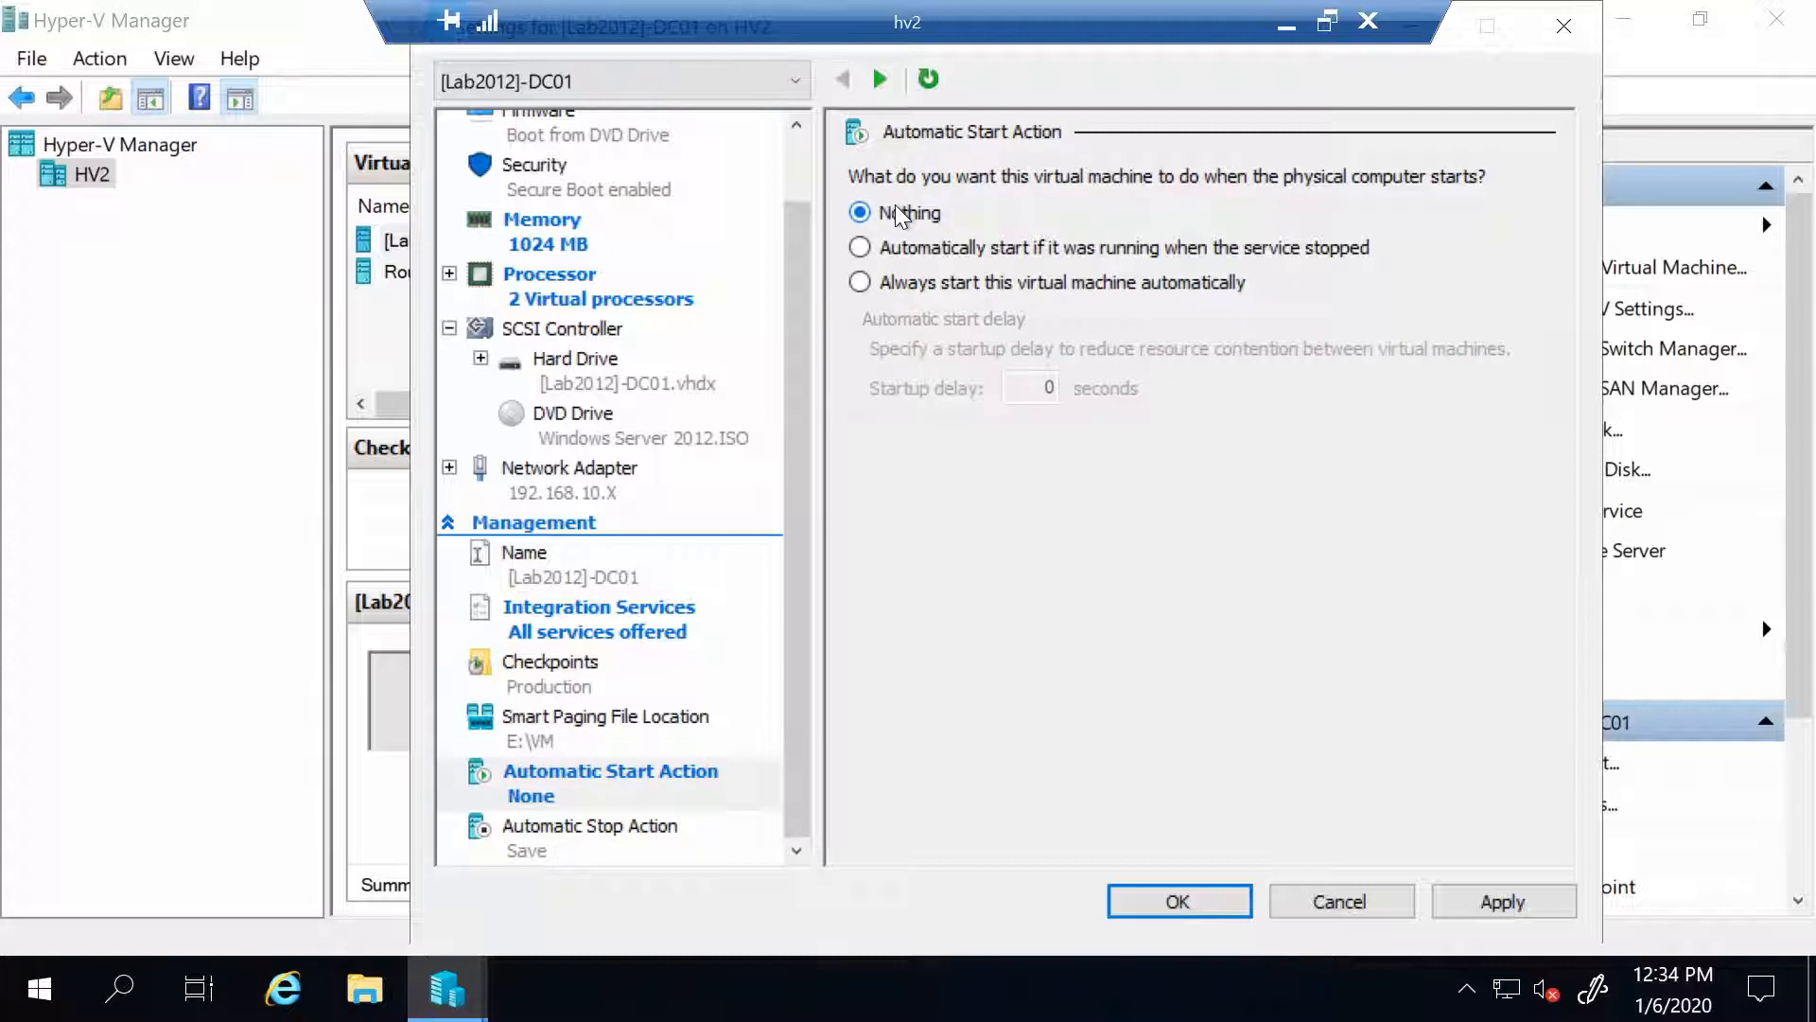
click(547, 836)
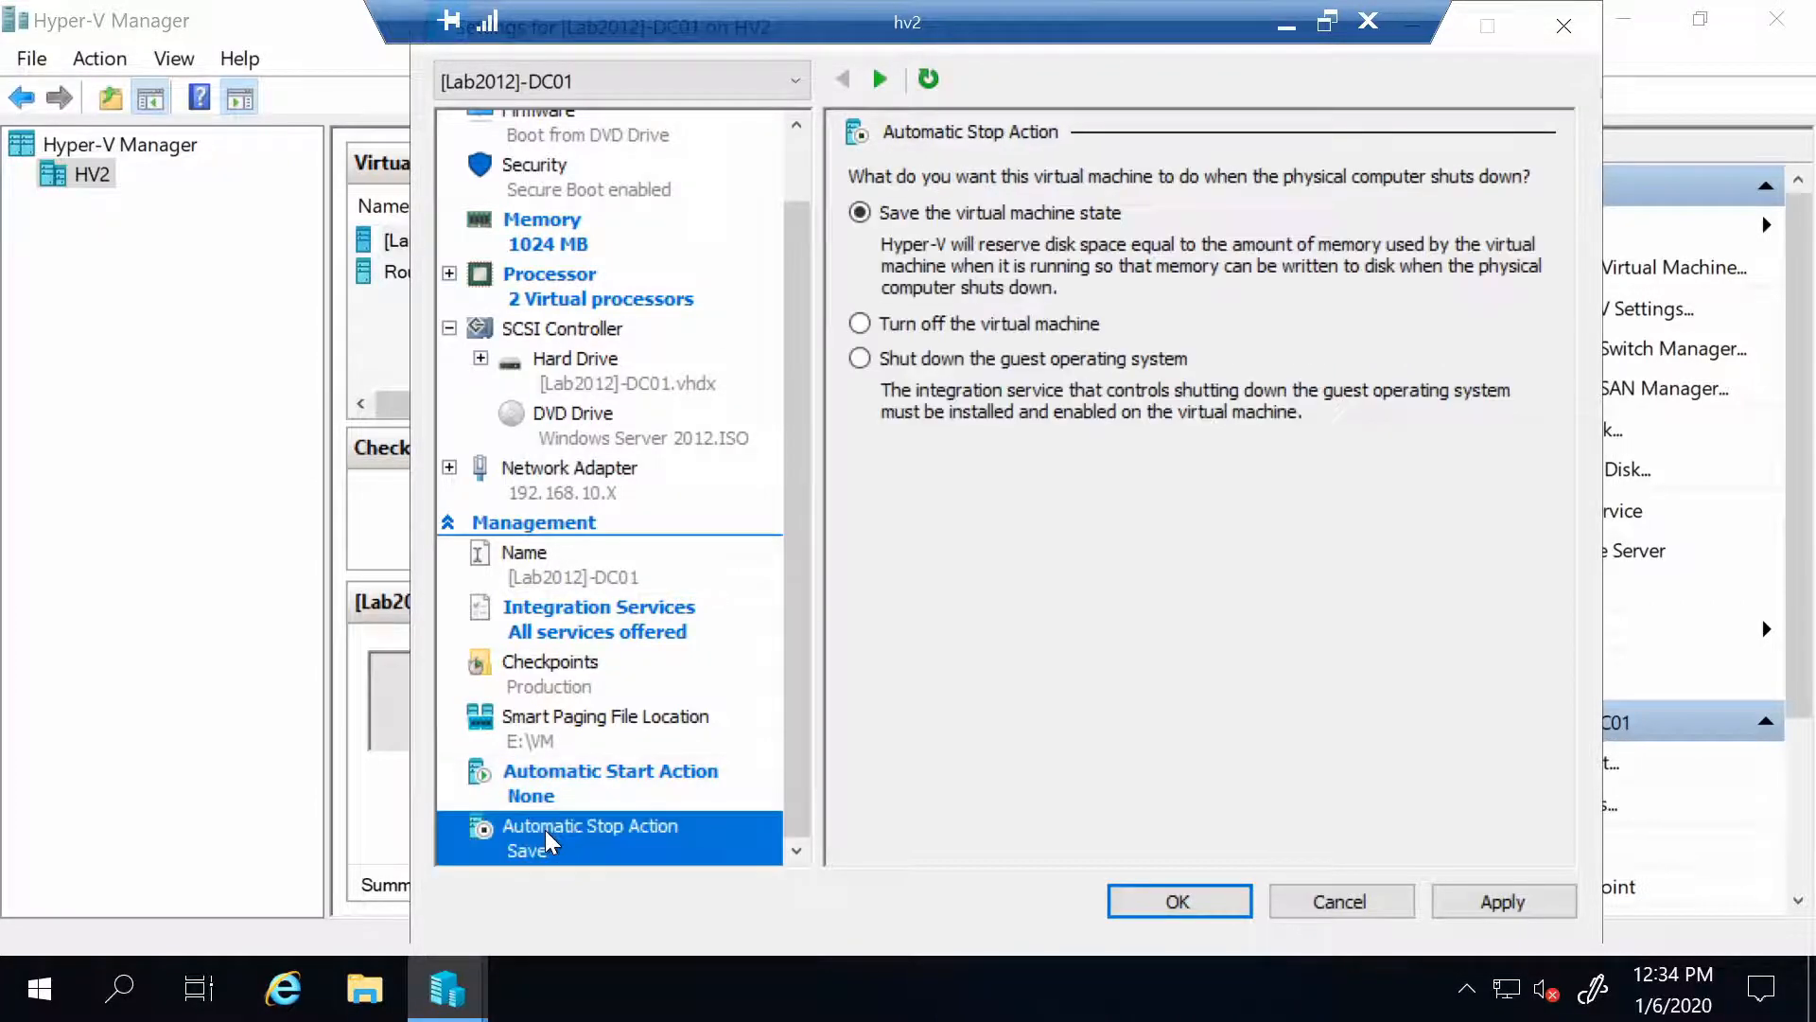
click(861, 358)
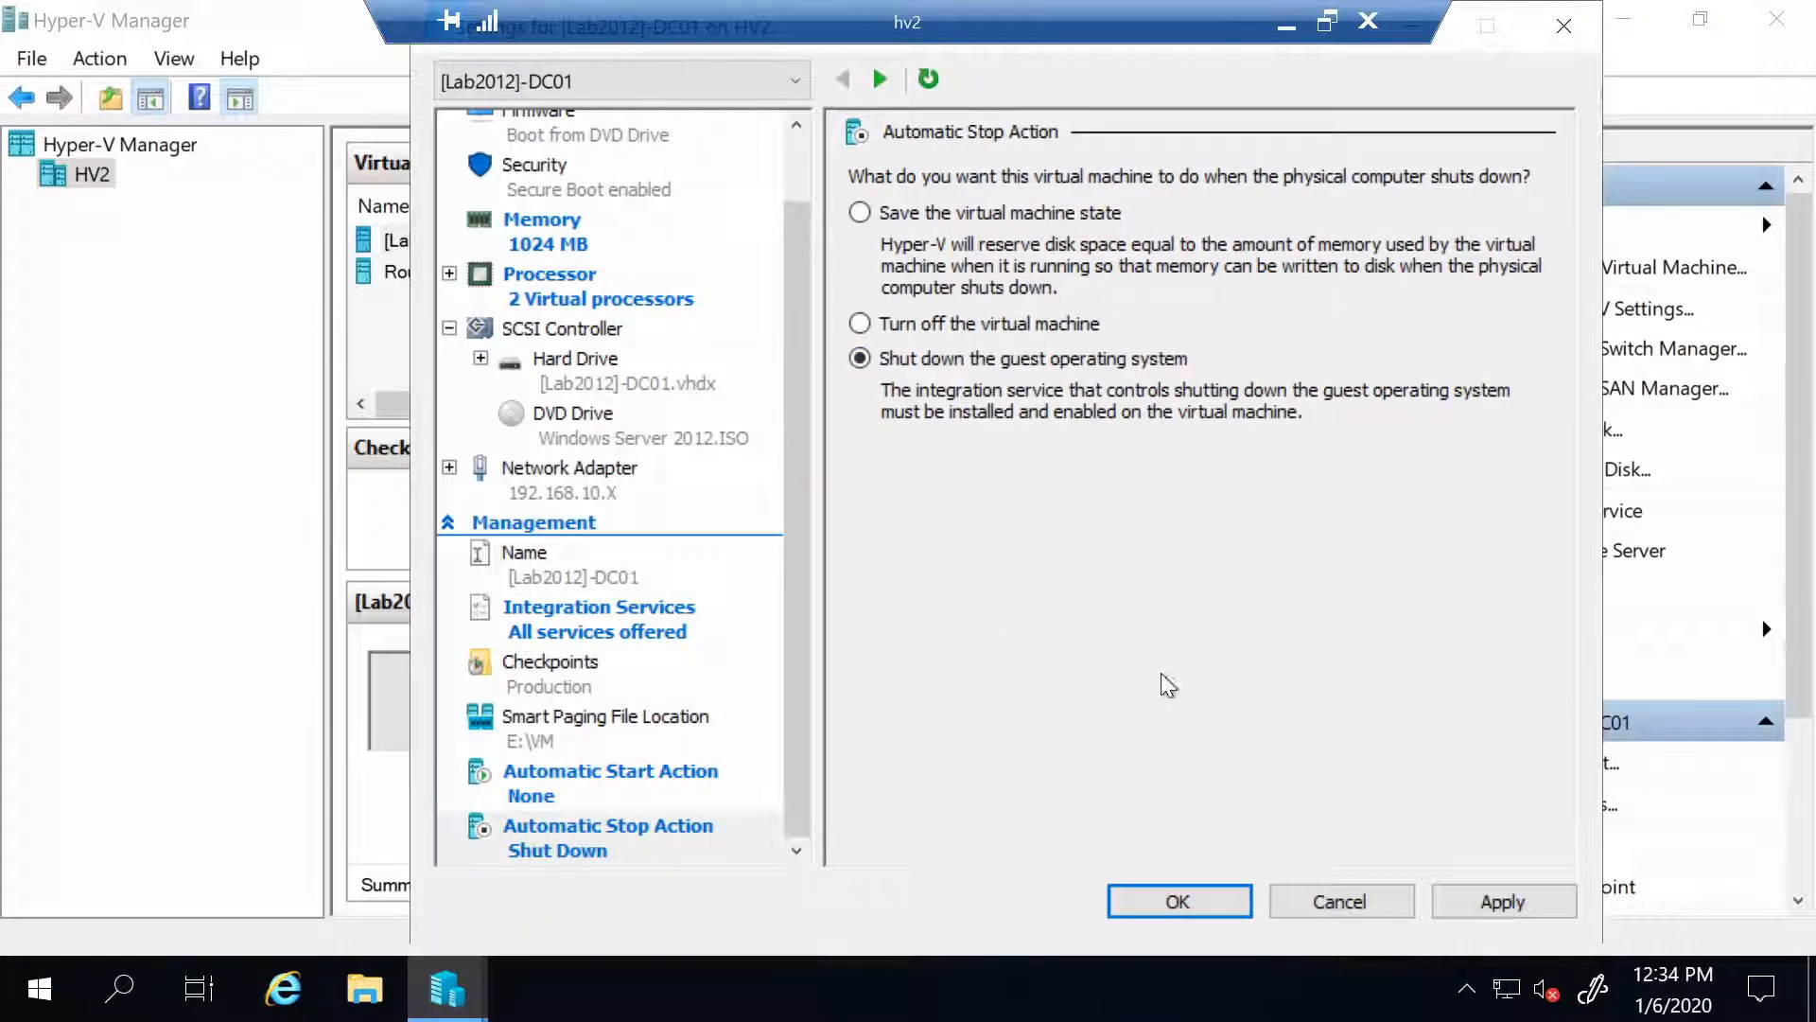
click(1493, 903)
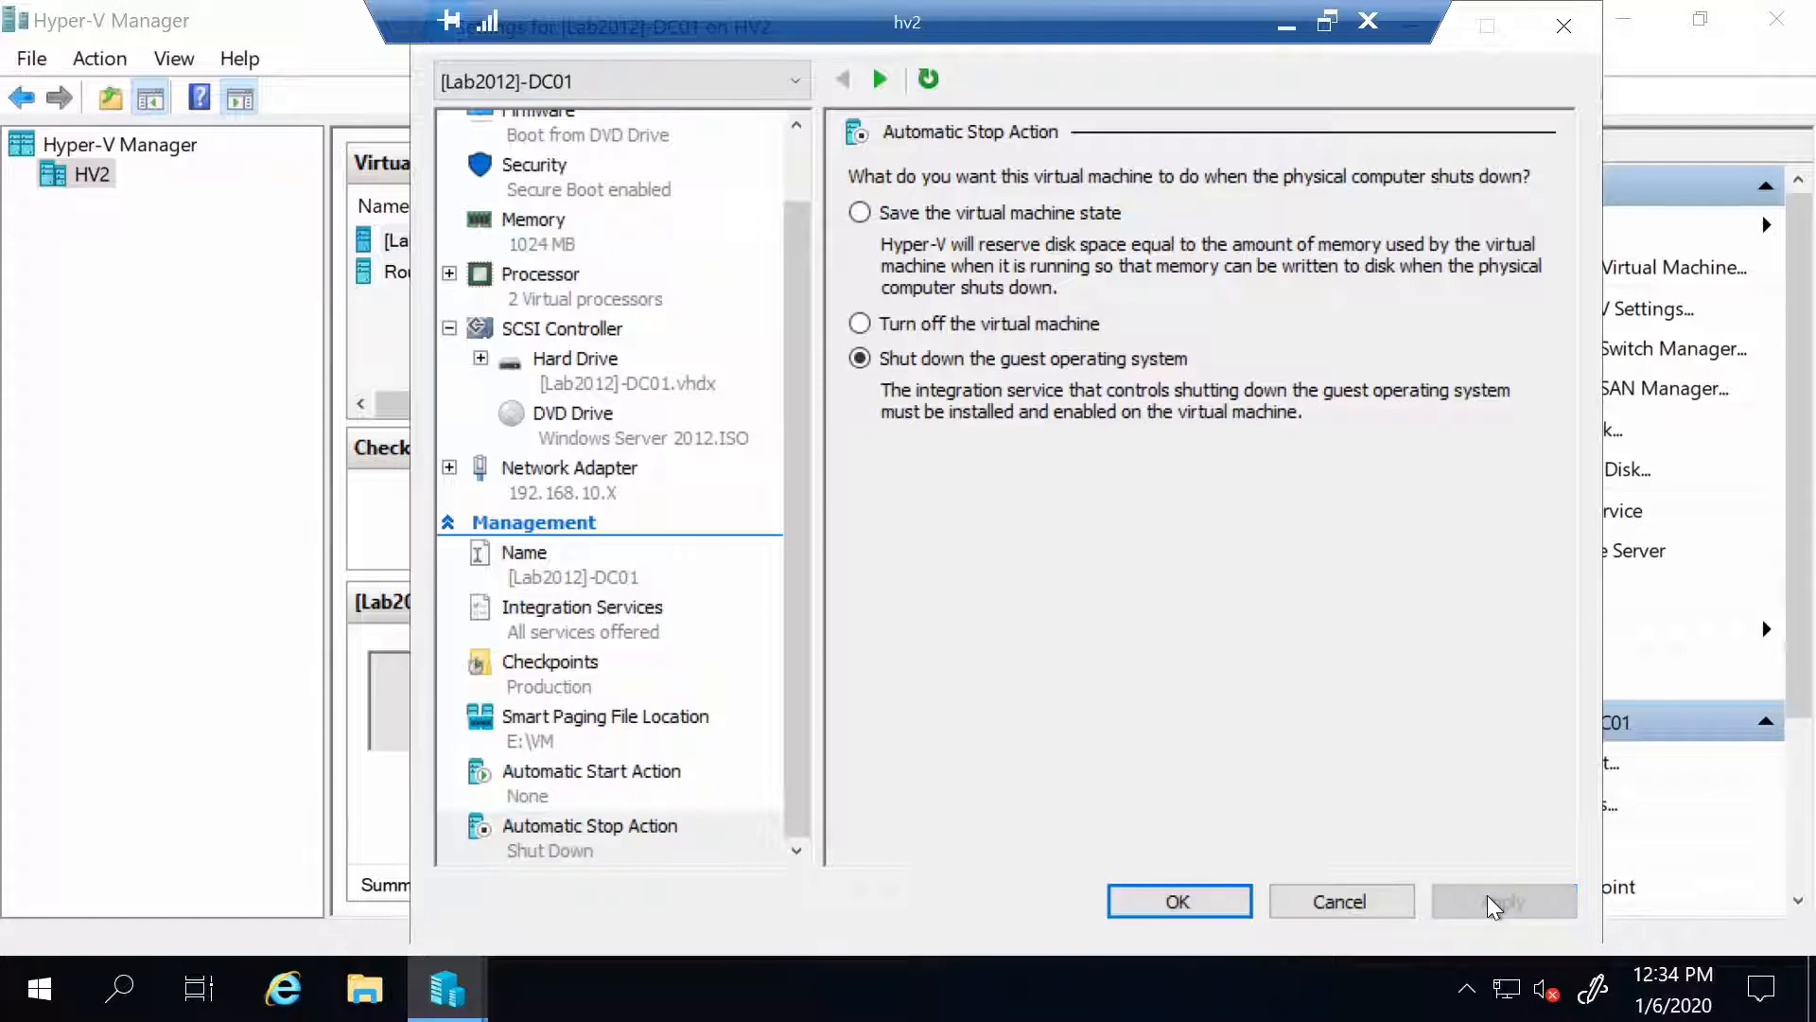
click(1147, 906)
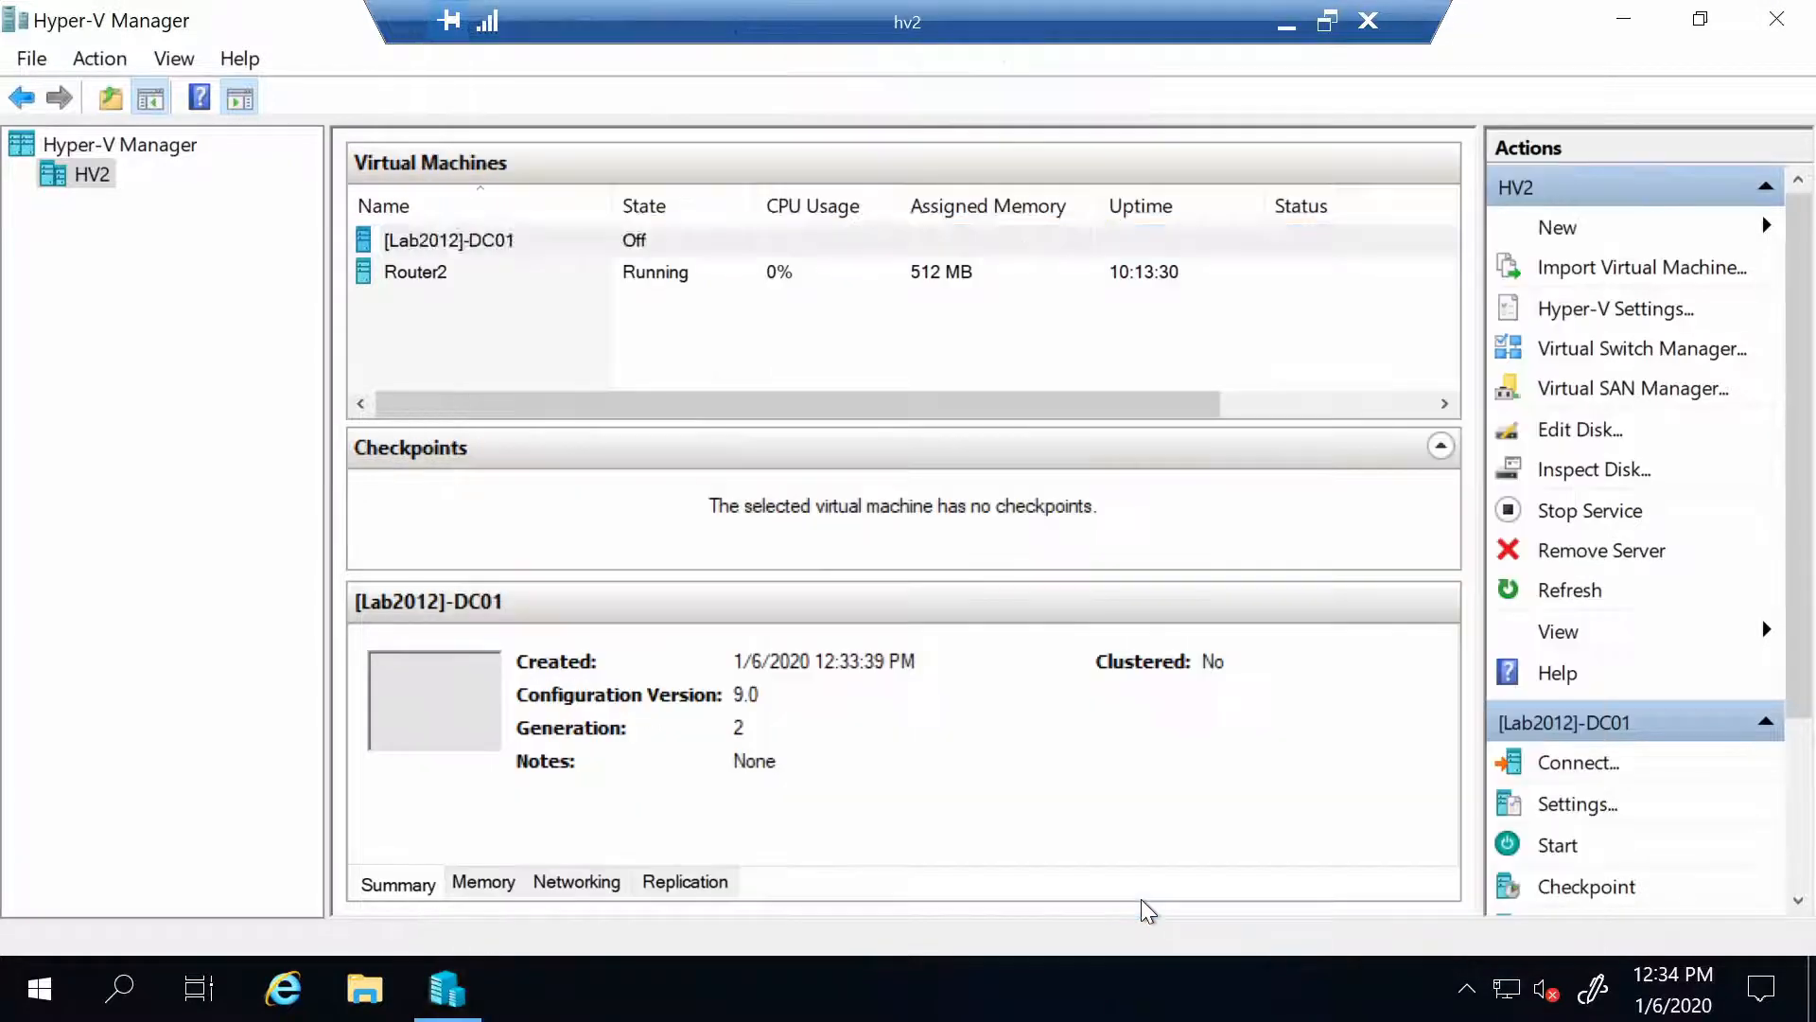
Connect to DC01's console, power it on, and boot from the Windows Server 2012 DVD
double_click(531, 248)
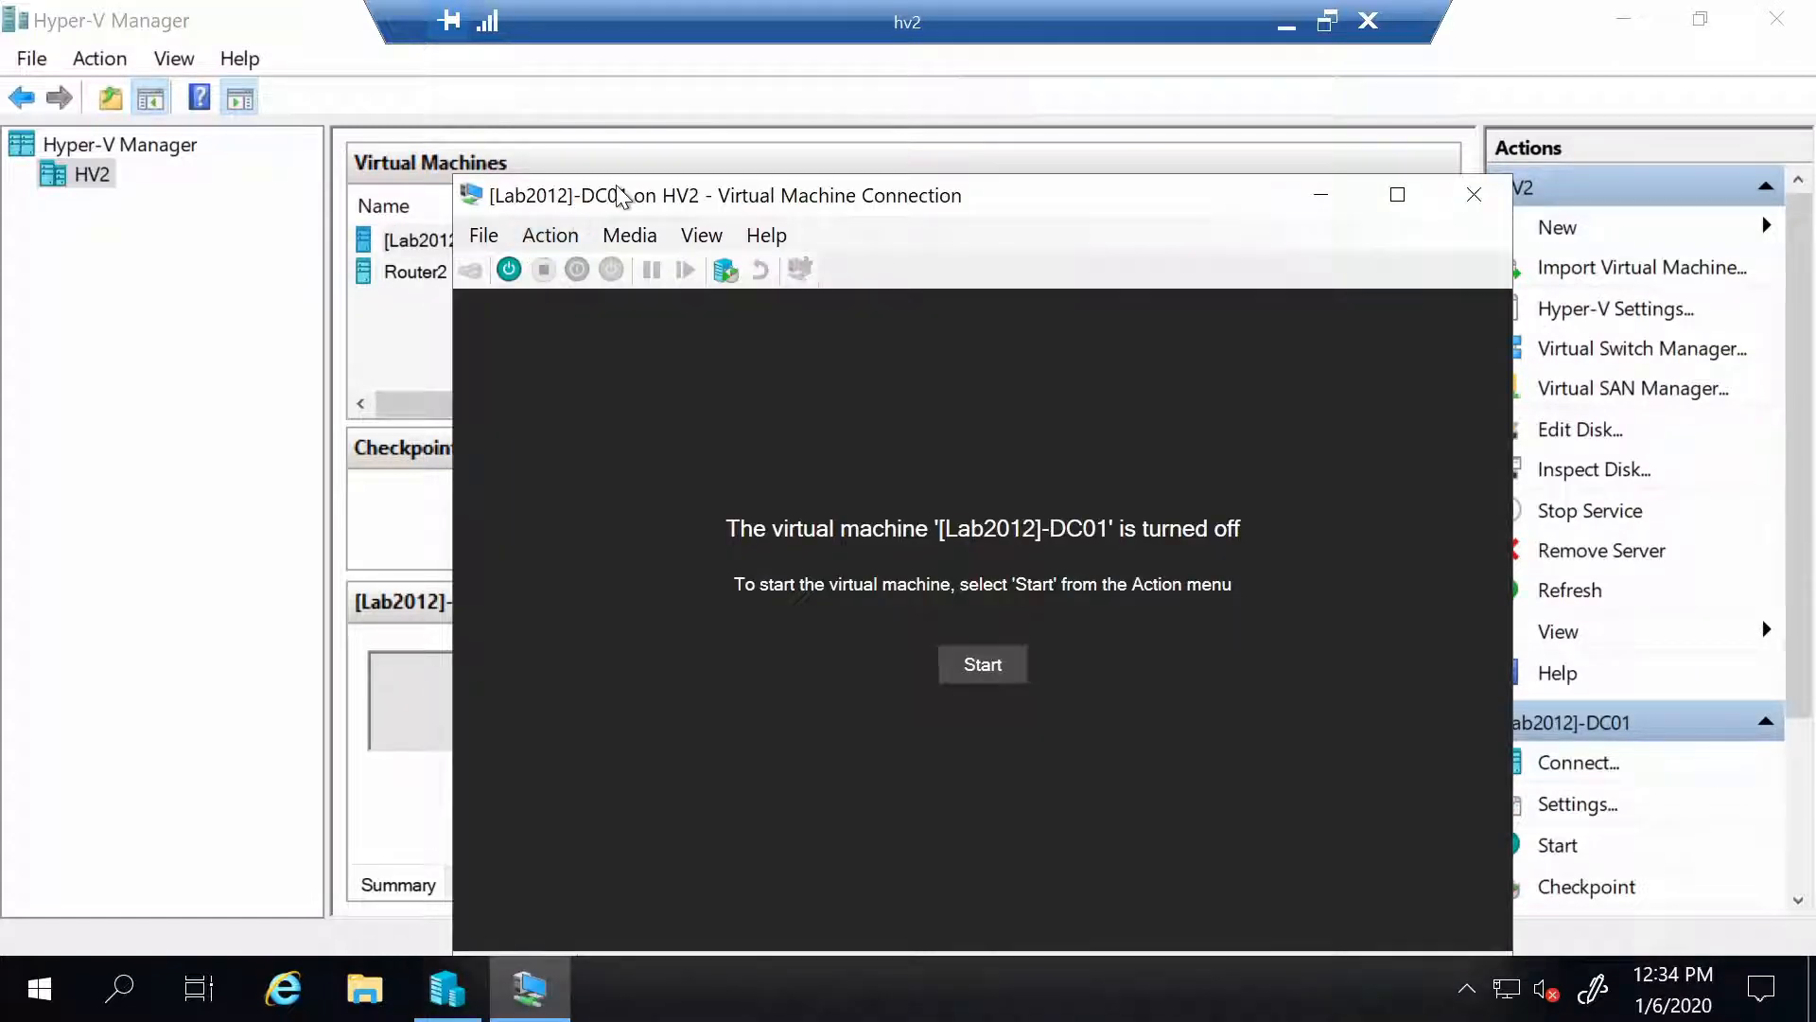
drag(619, 196, 313, 68)
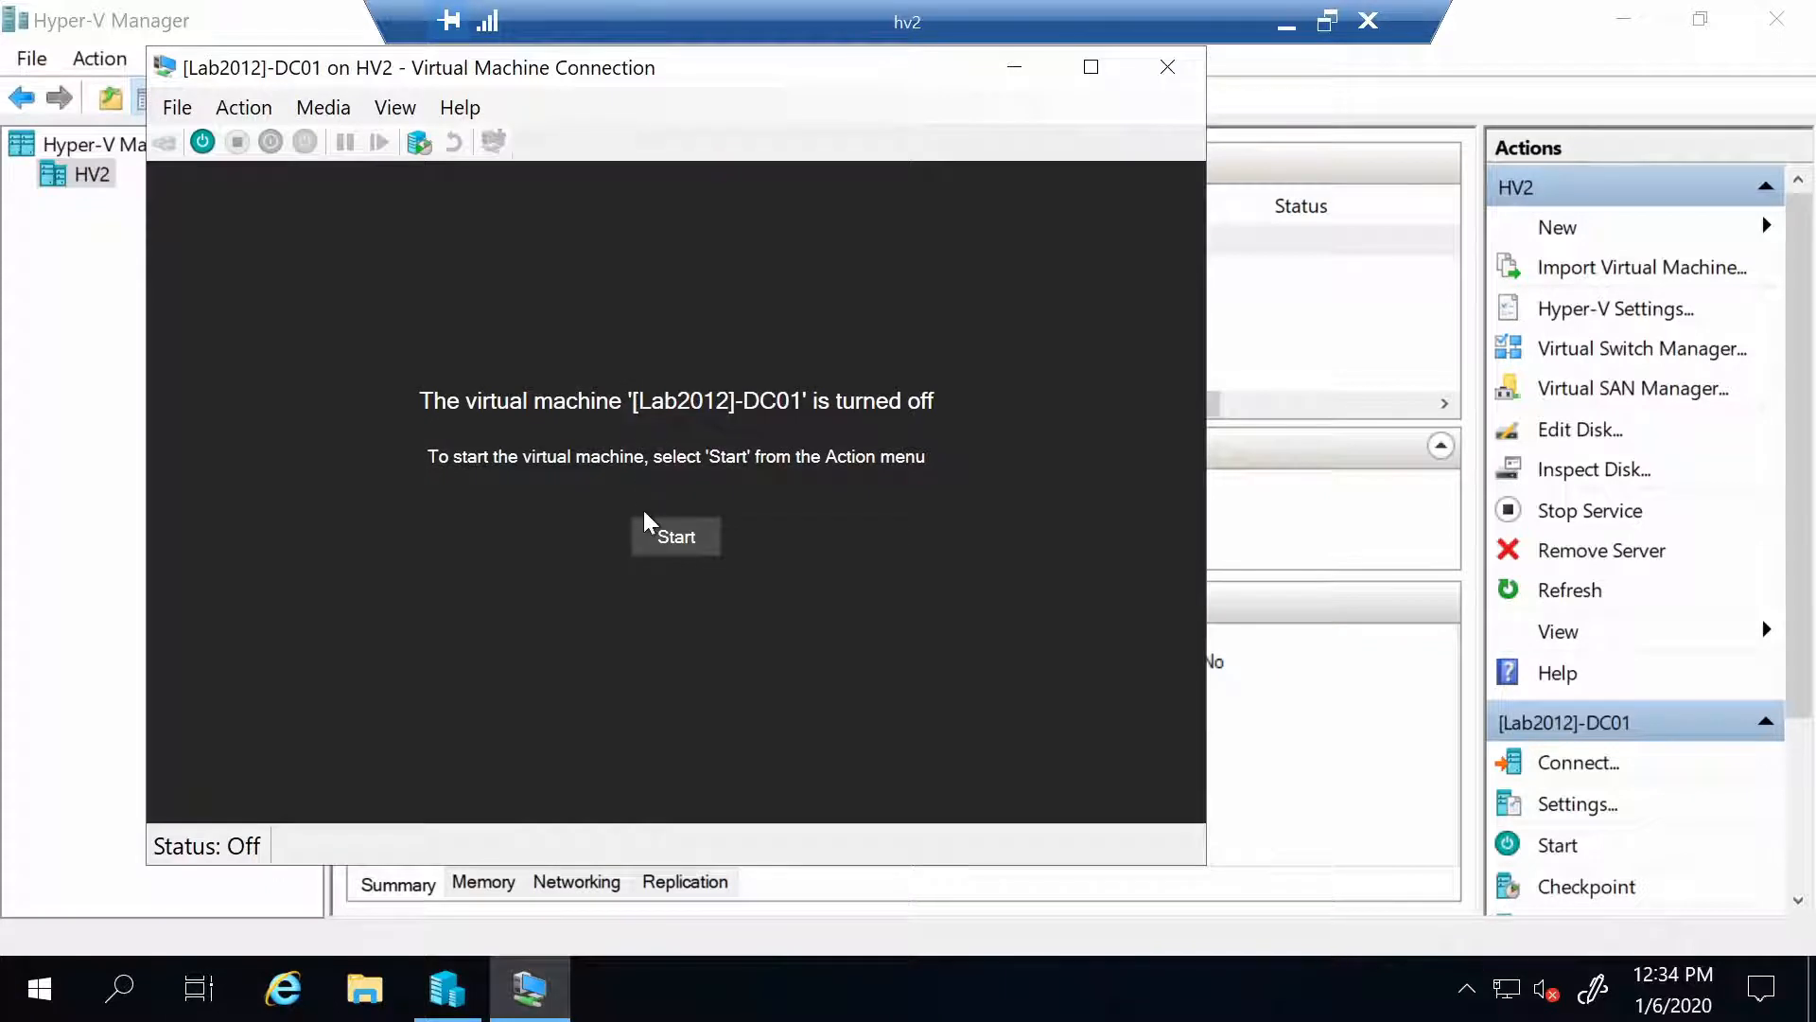
click(658, 534)
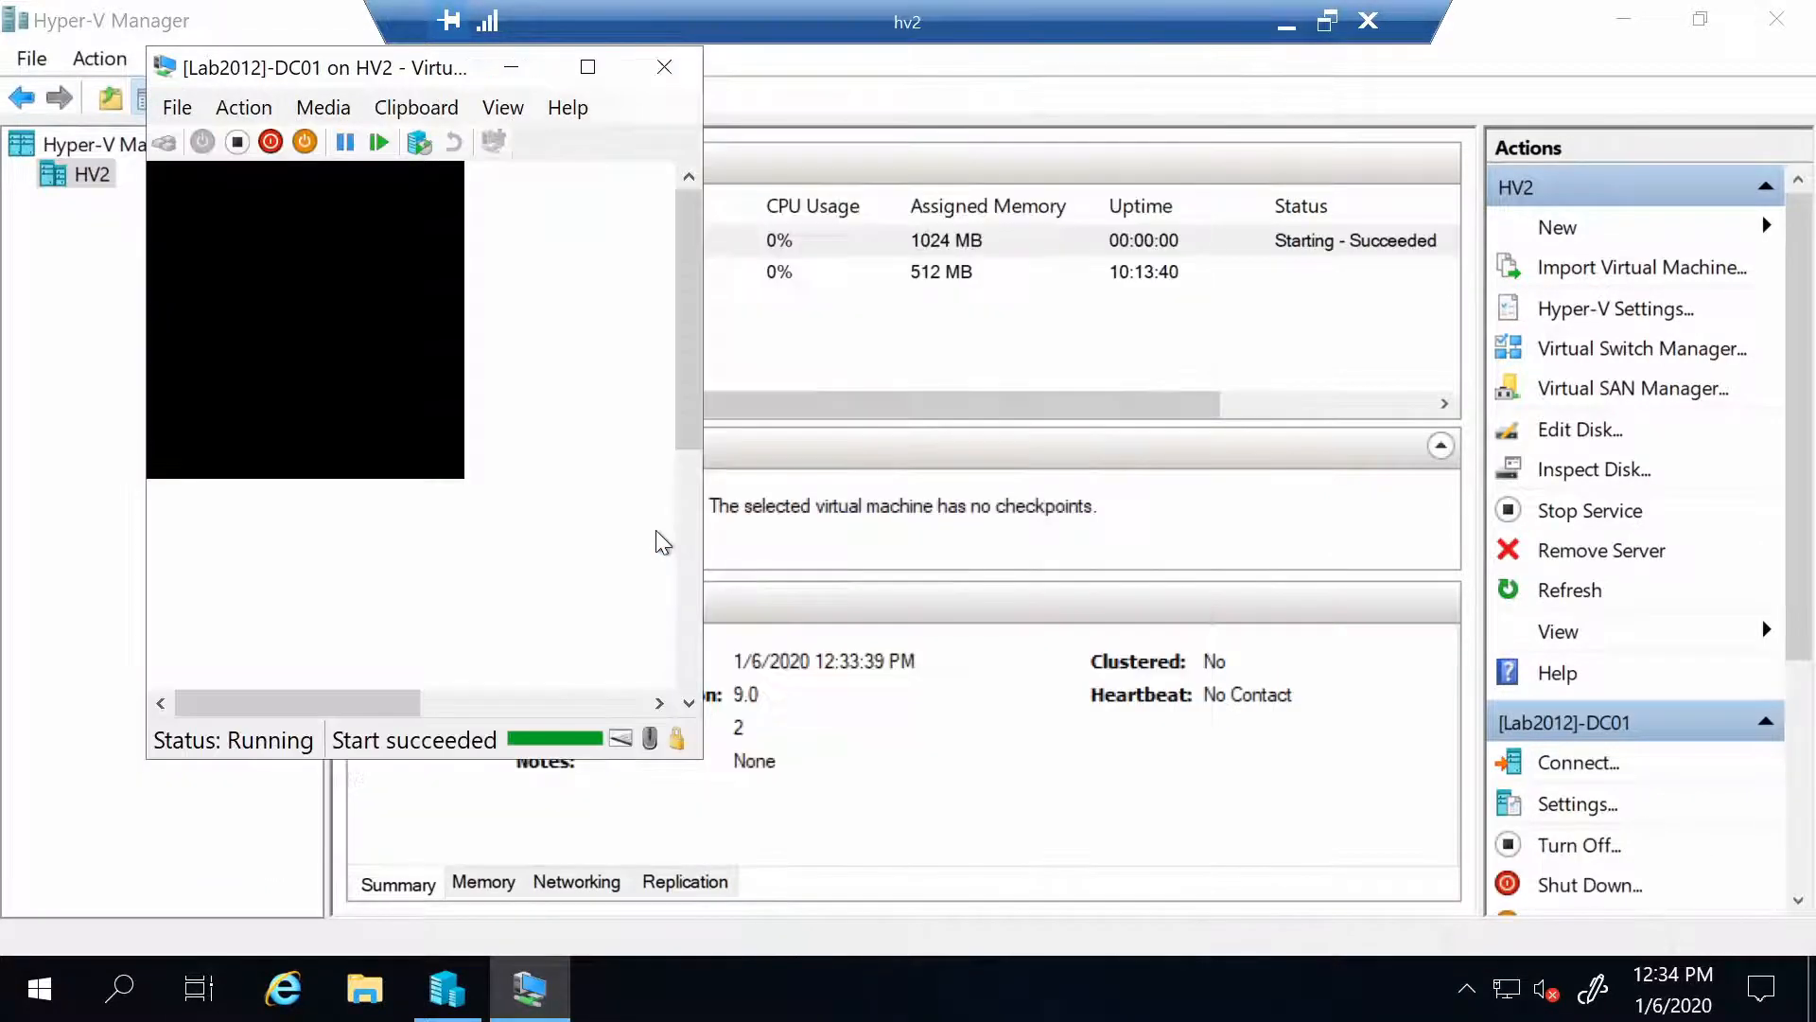
key(Return)
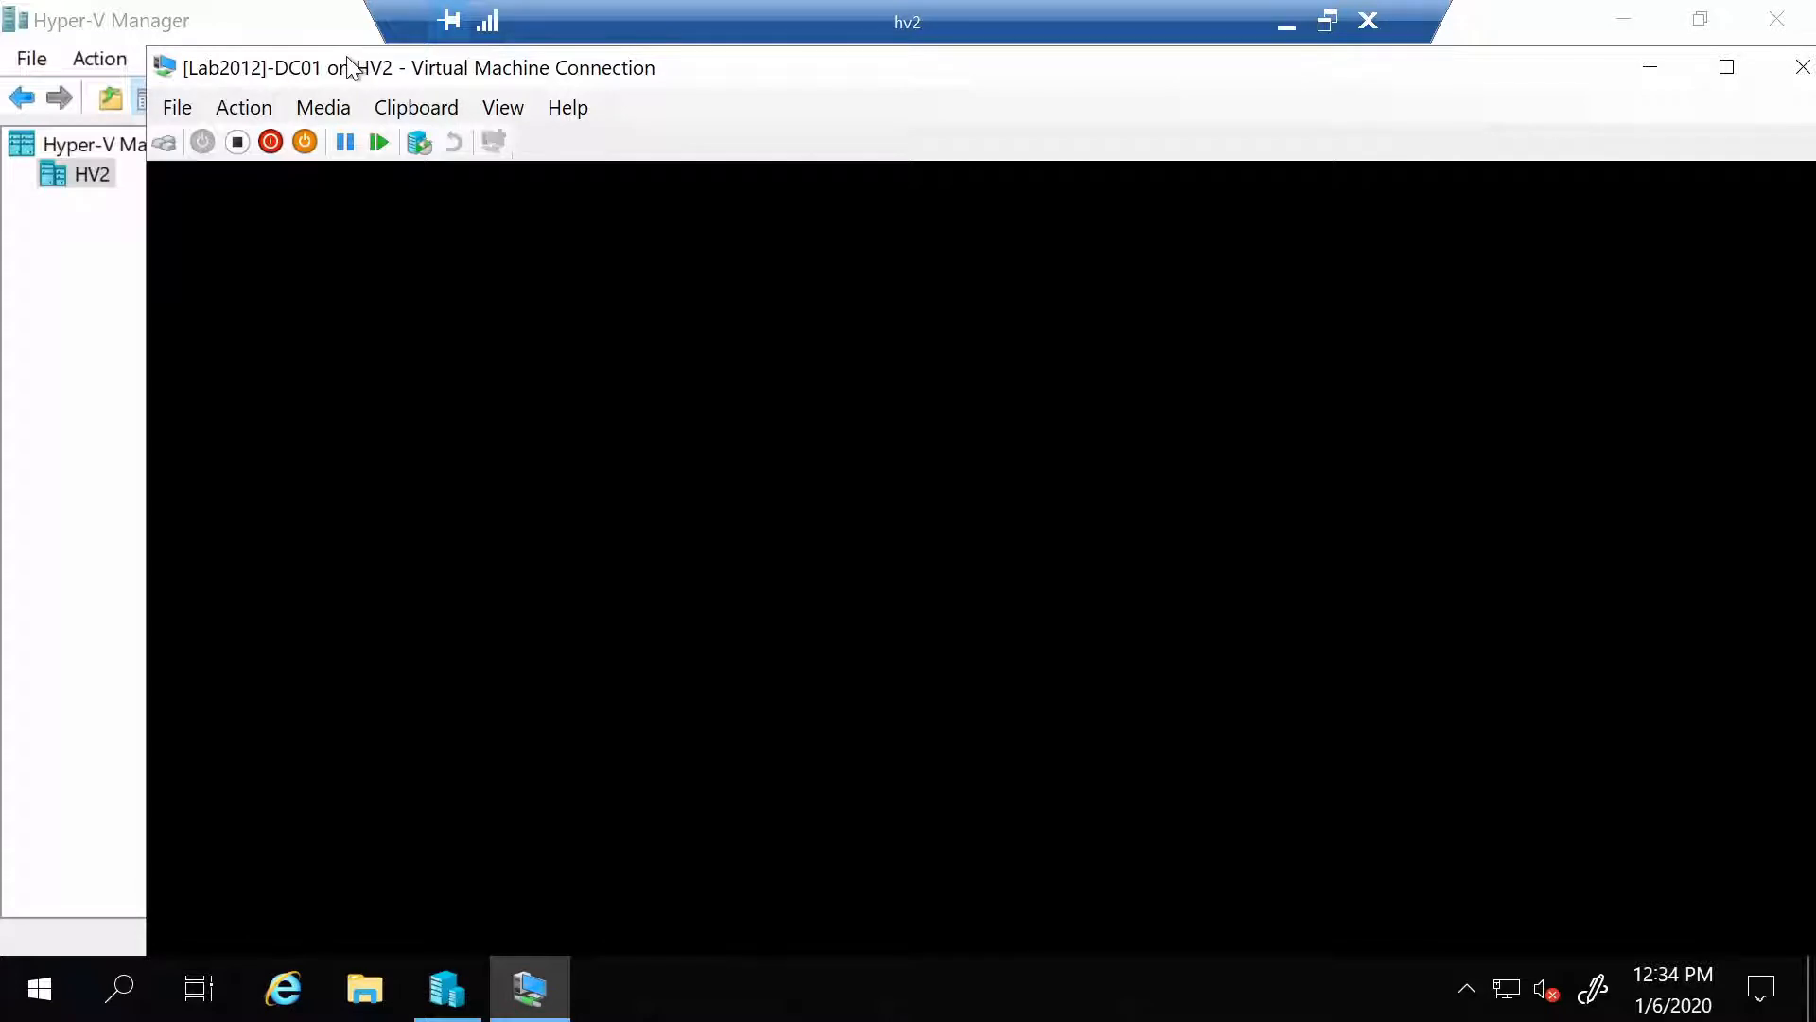
drag(348, 58, 276, 14)
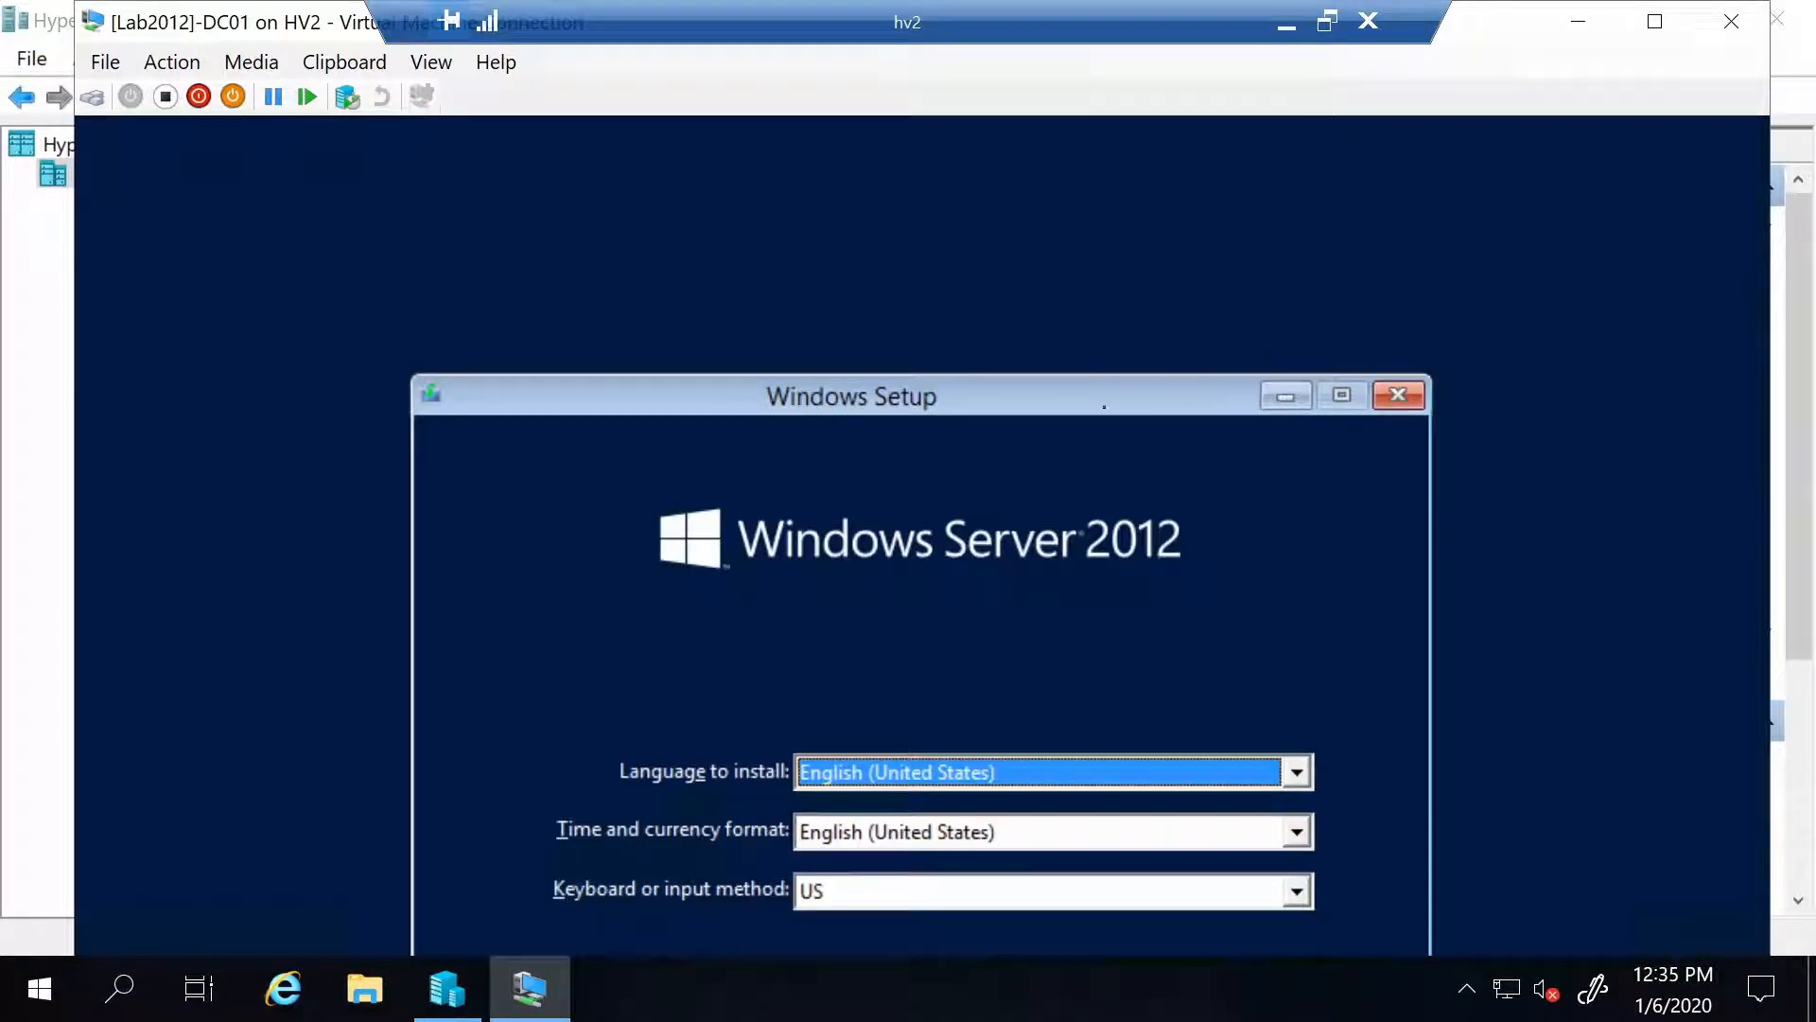
Keep default language settings, start installing, and pick Windows Server 2012 Standard Evaluation (Server with a GUI)
drag(1119, 398, 1053, 120)
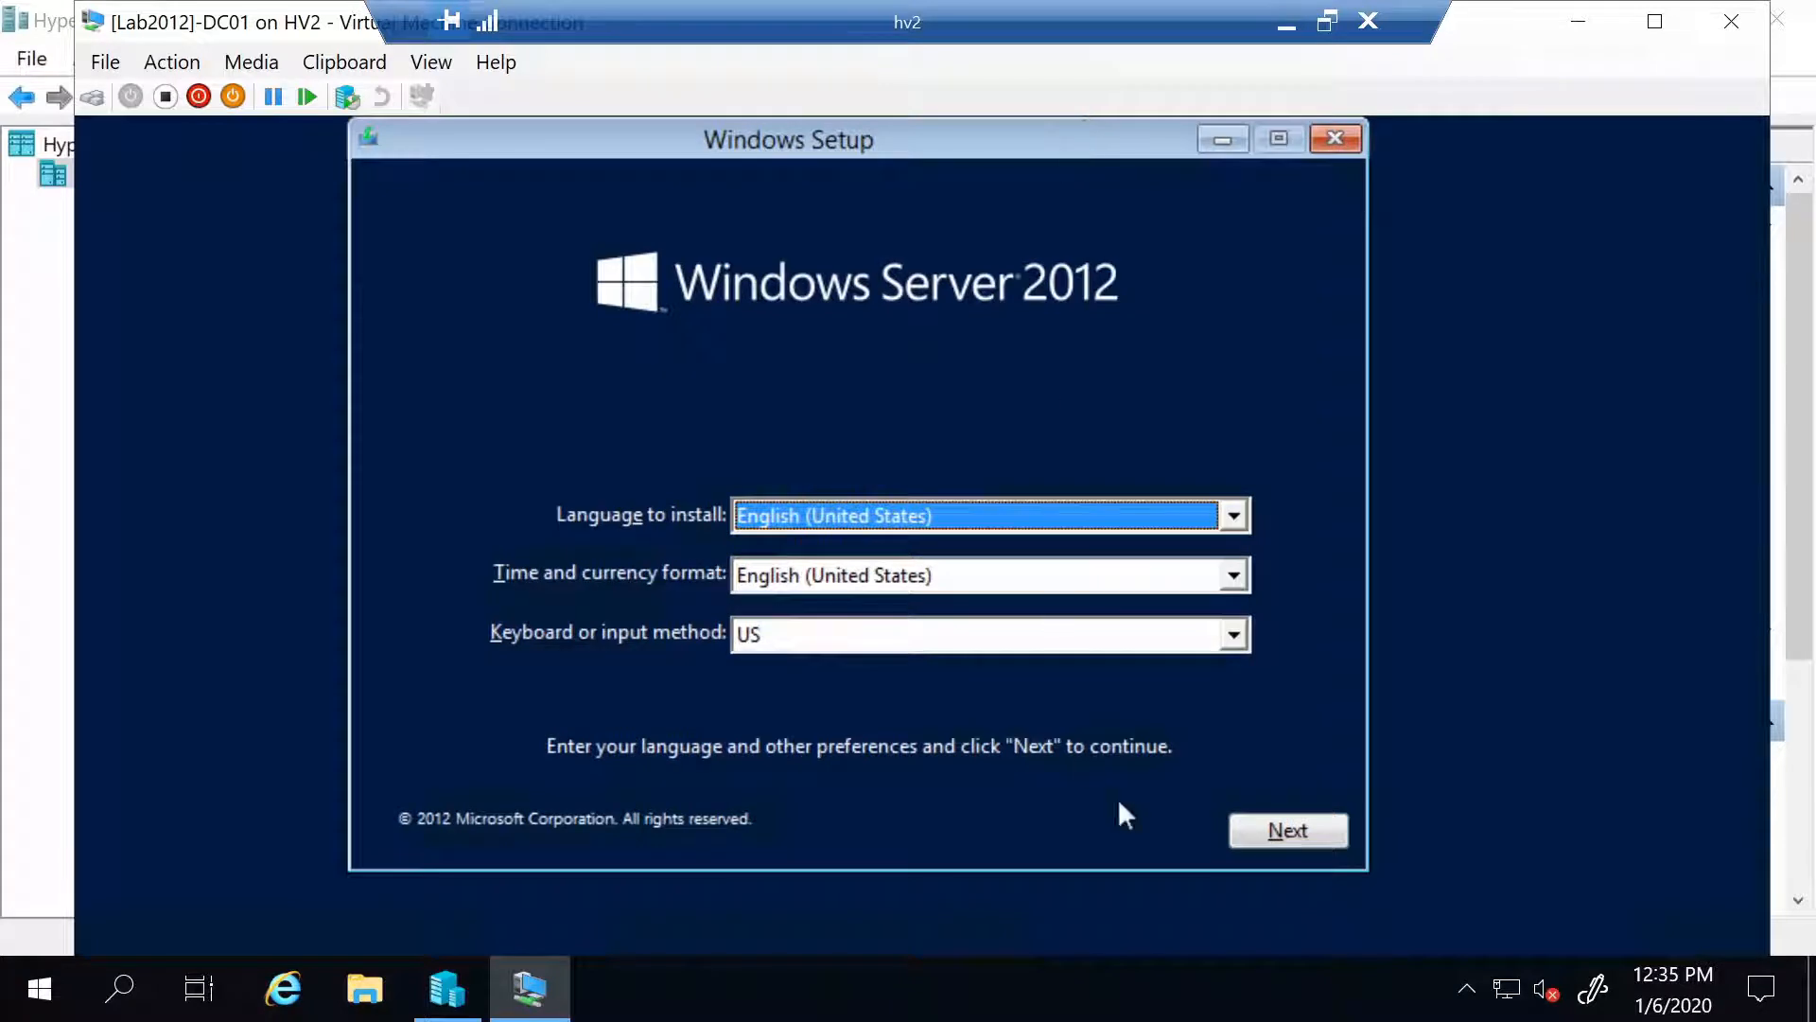
click(1289, 832)
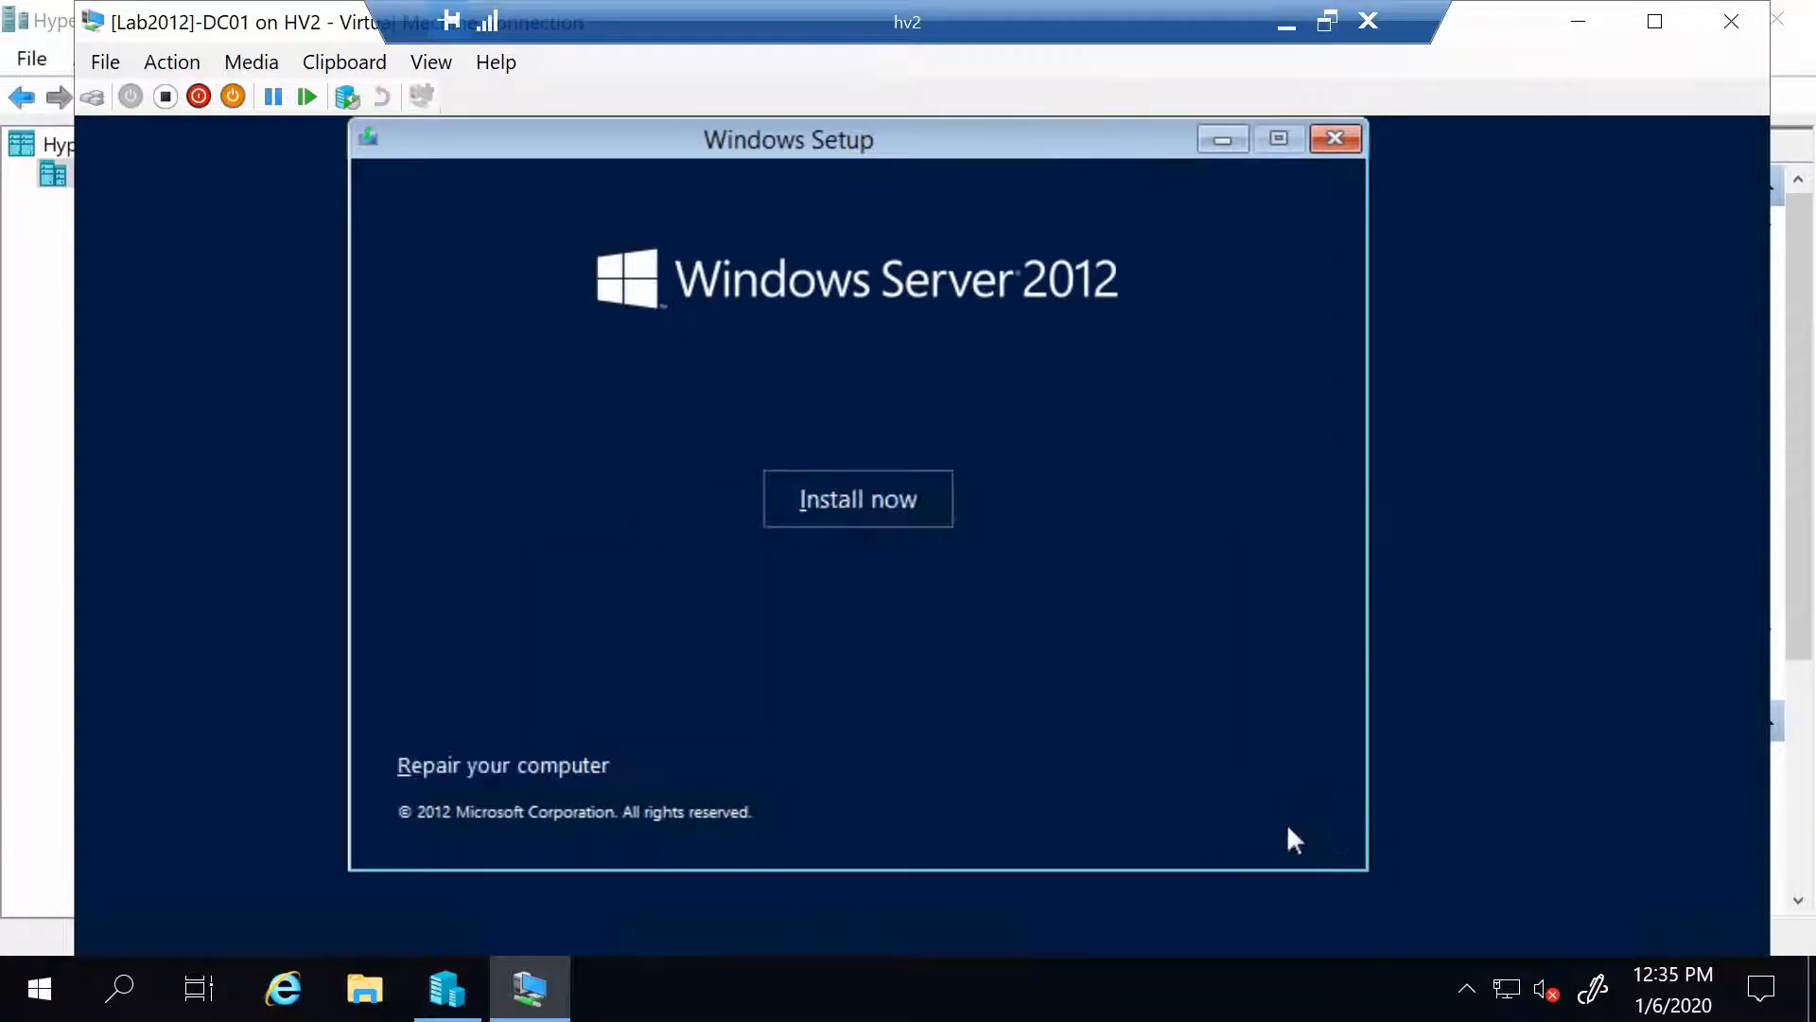
click(875, 528)
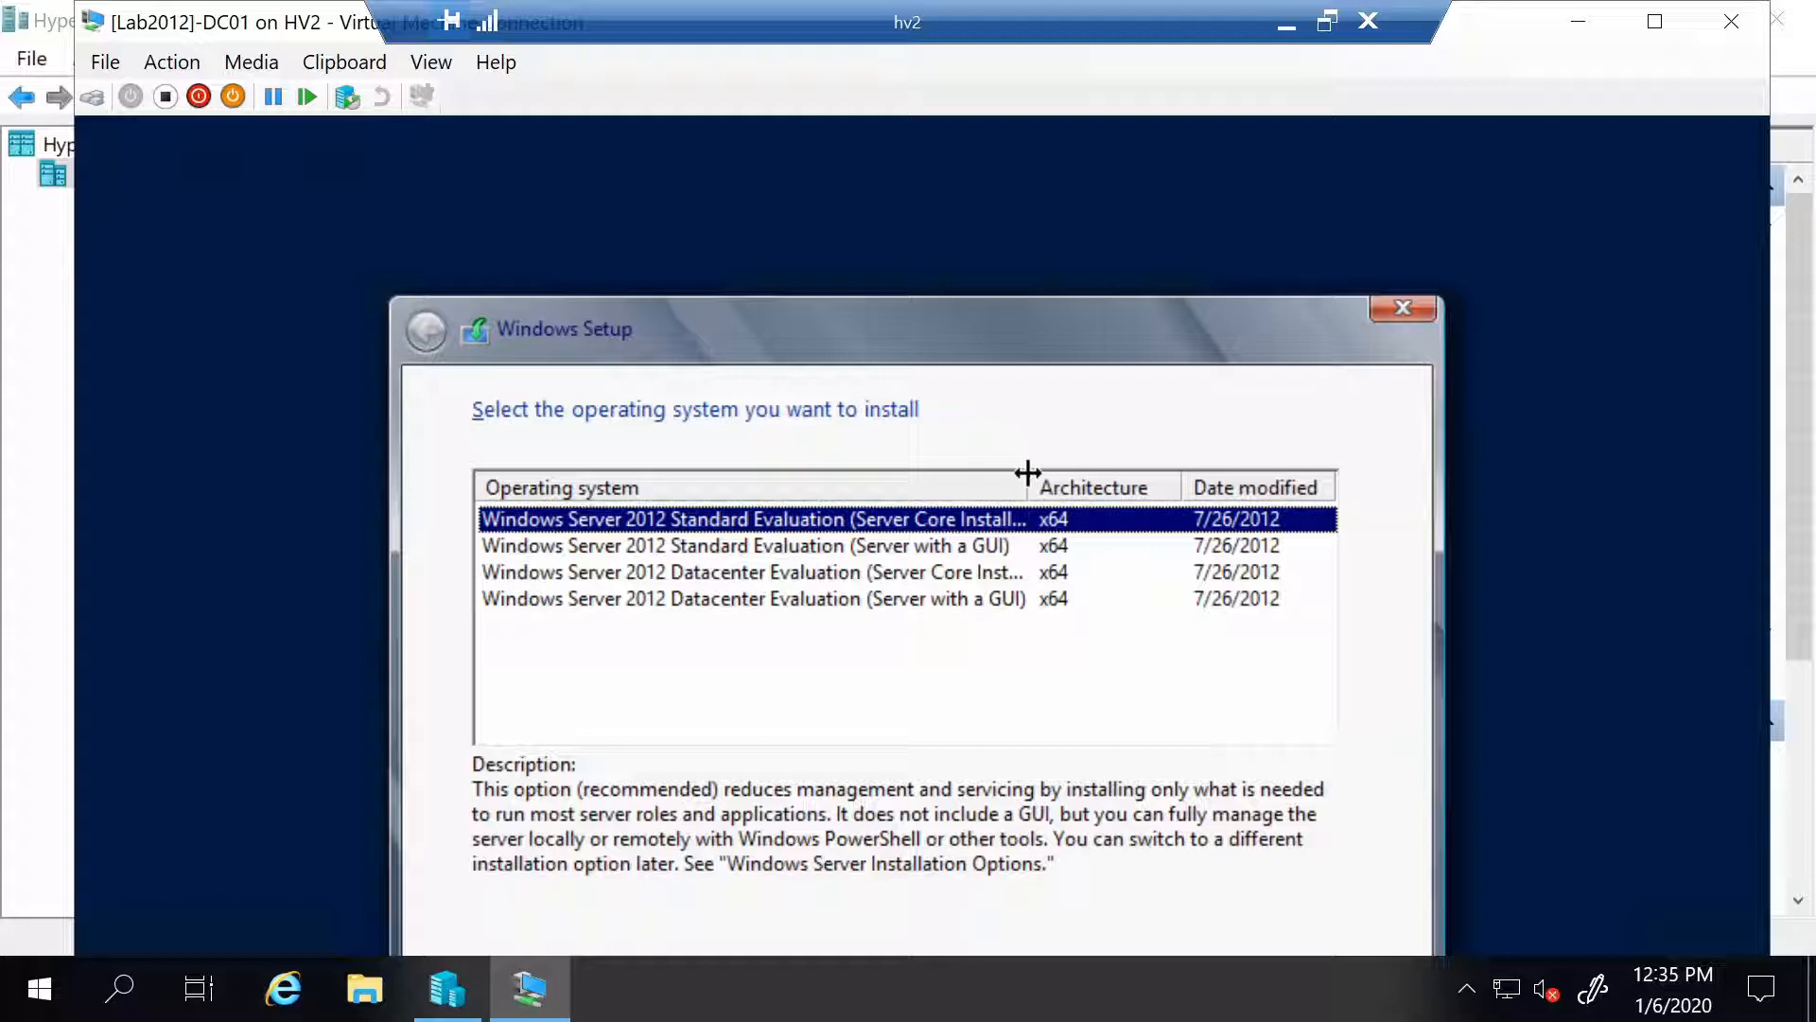
drag(1028, 473, 1187, 500)
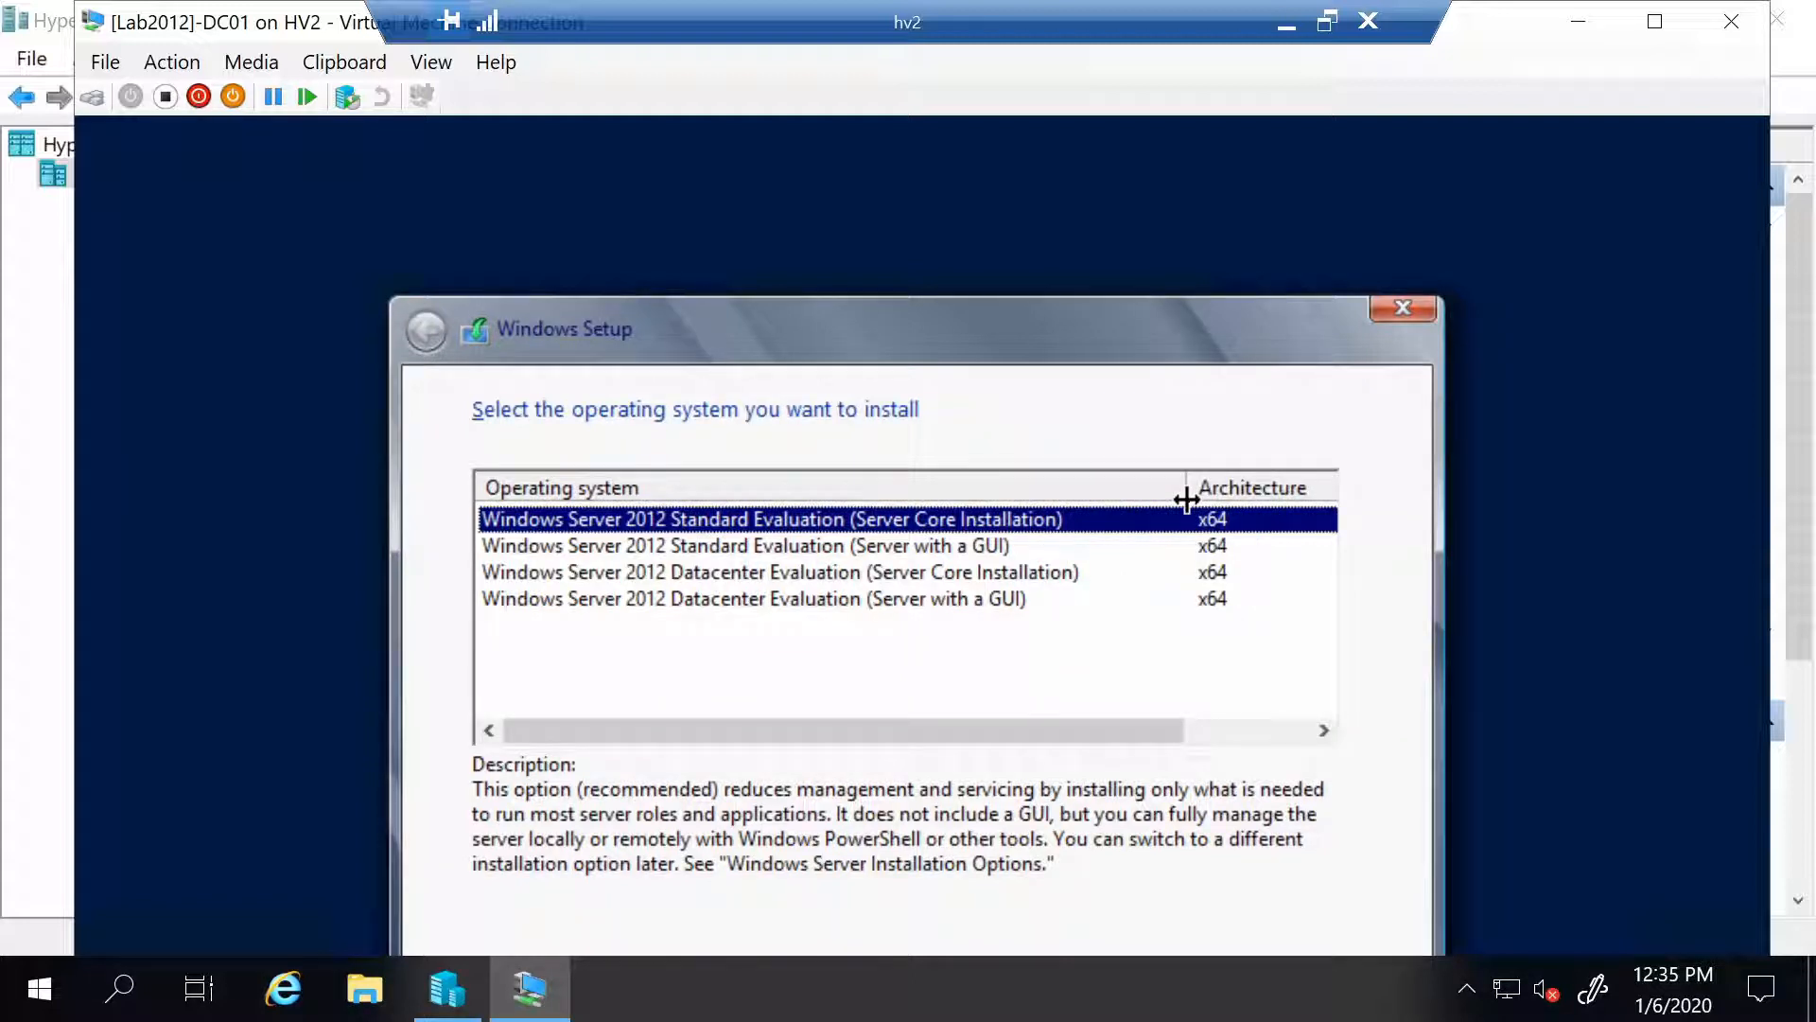
click(823, 549)
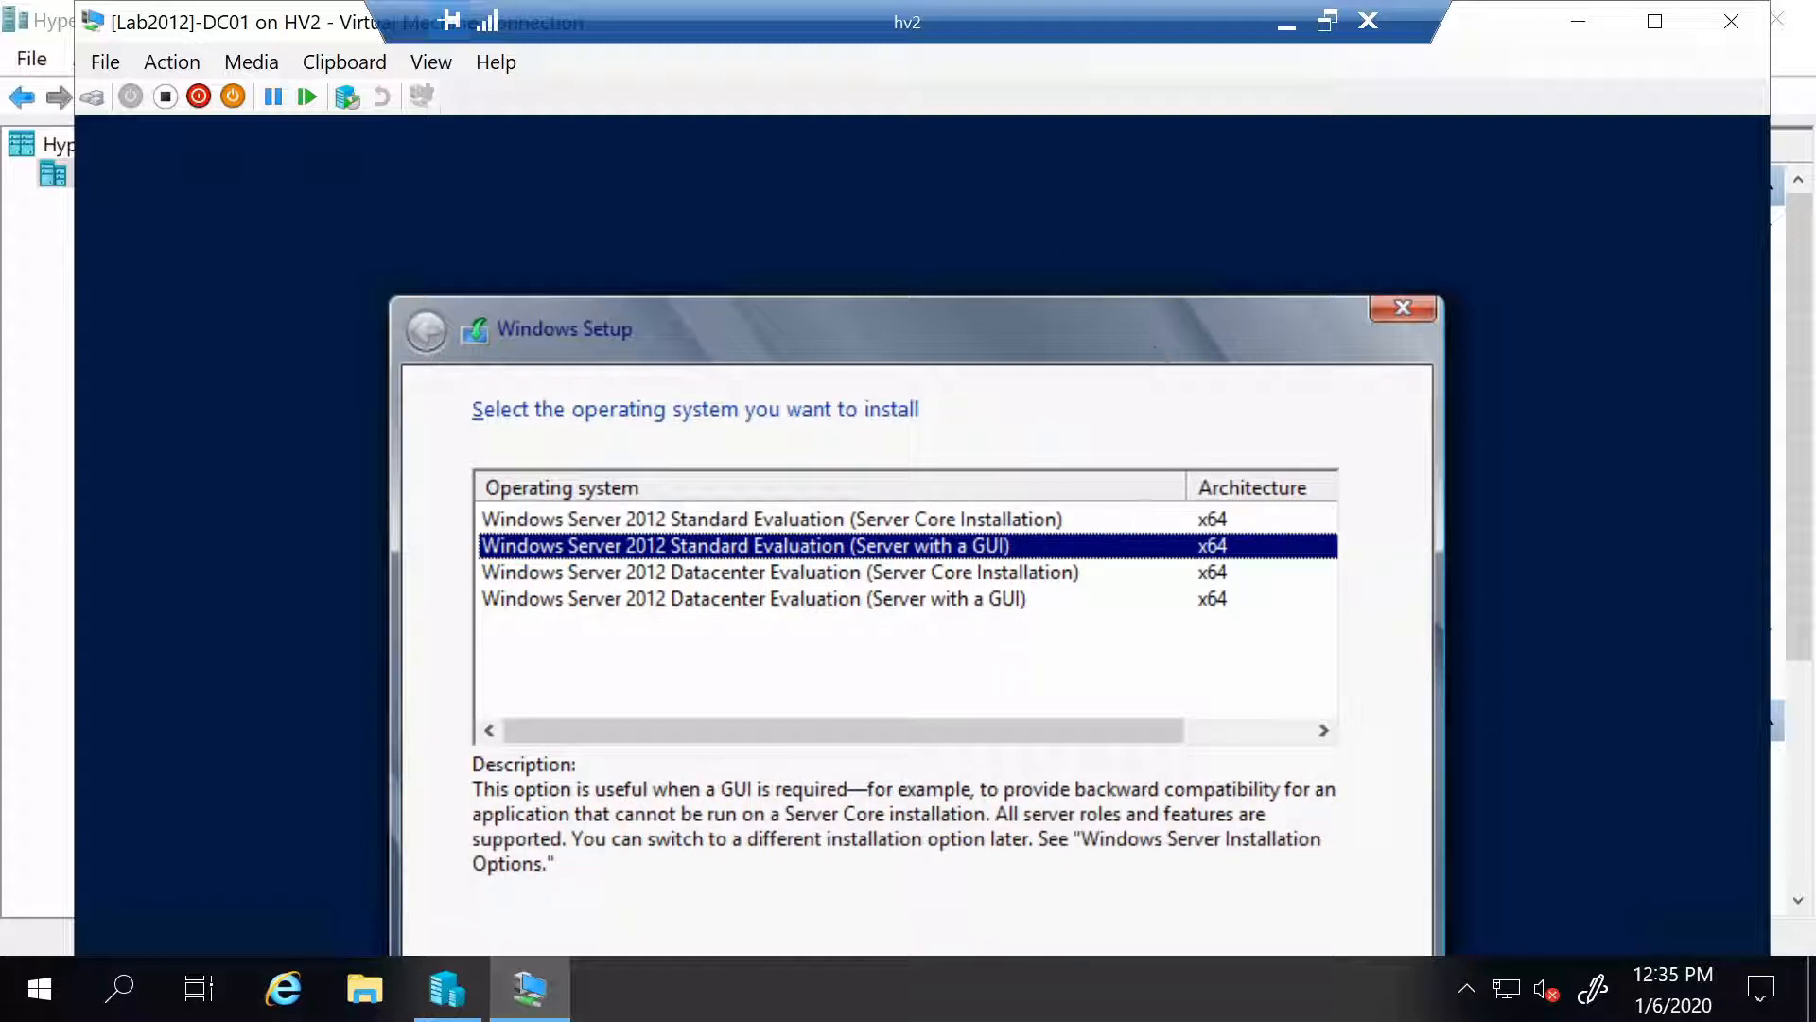
click(1655, 21)
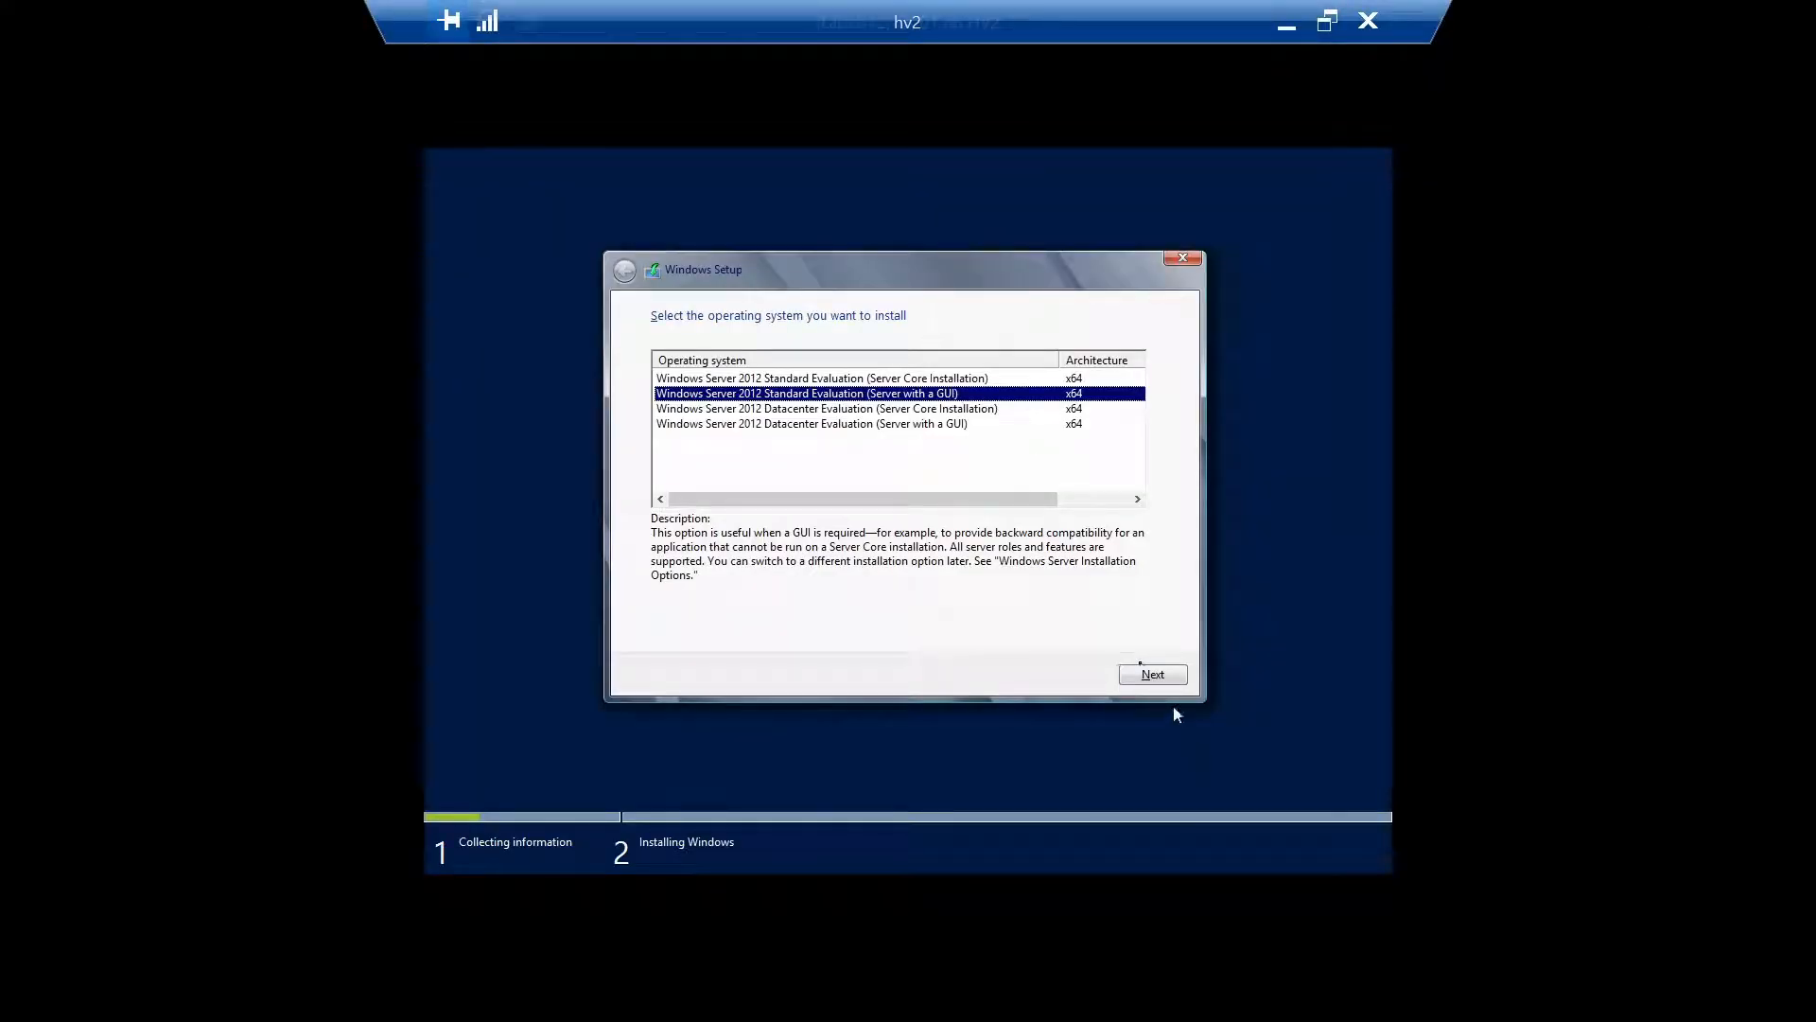
Accept the license terms and run a custom install onto Drive 0's unallocated space
click(1150, 683)
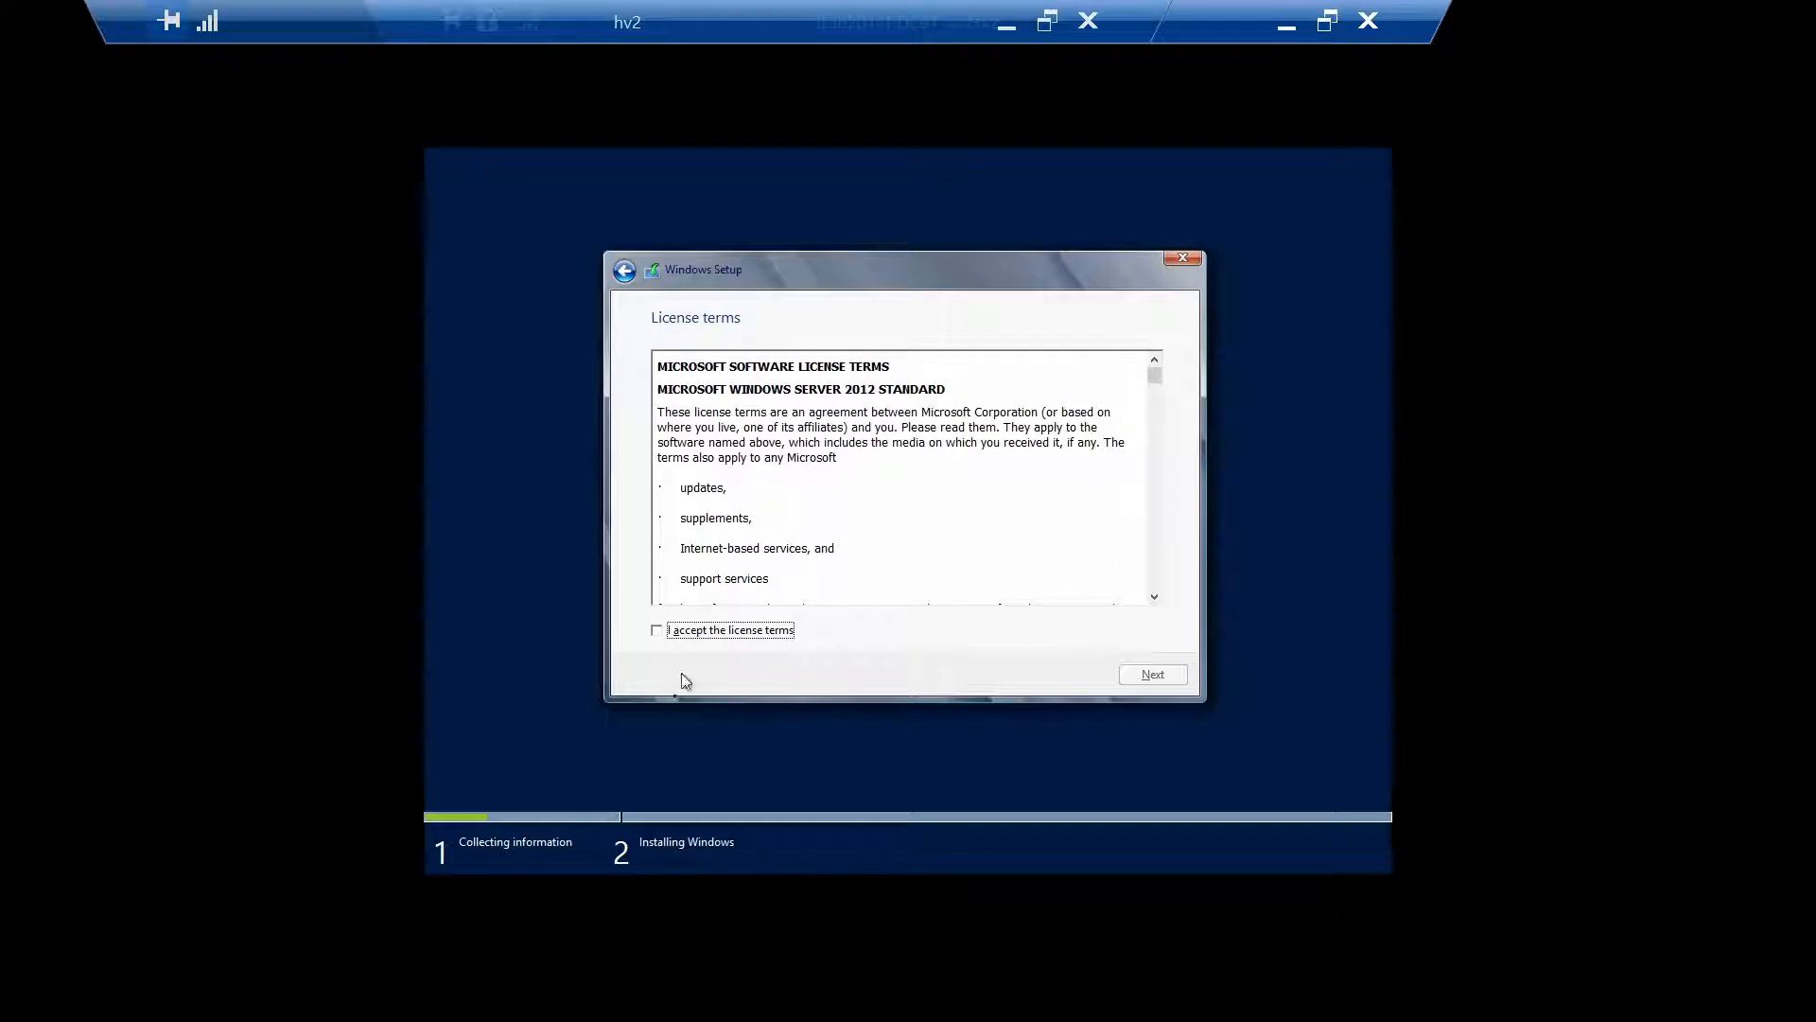
click(697, 634)
click(1171, 680)
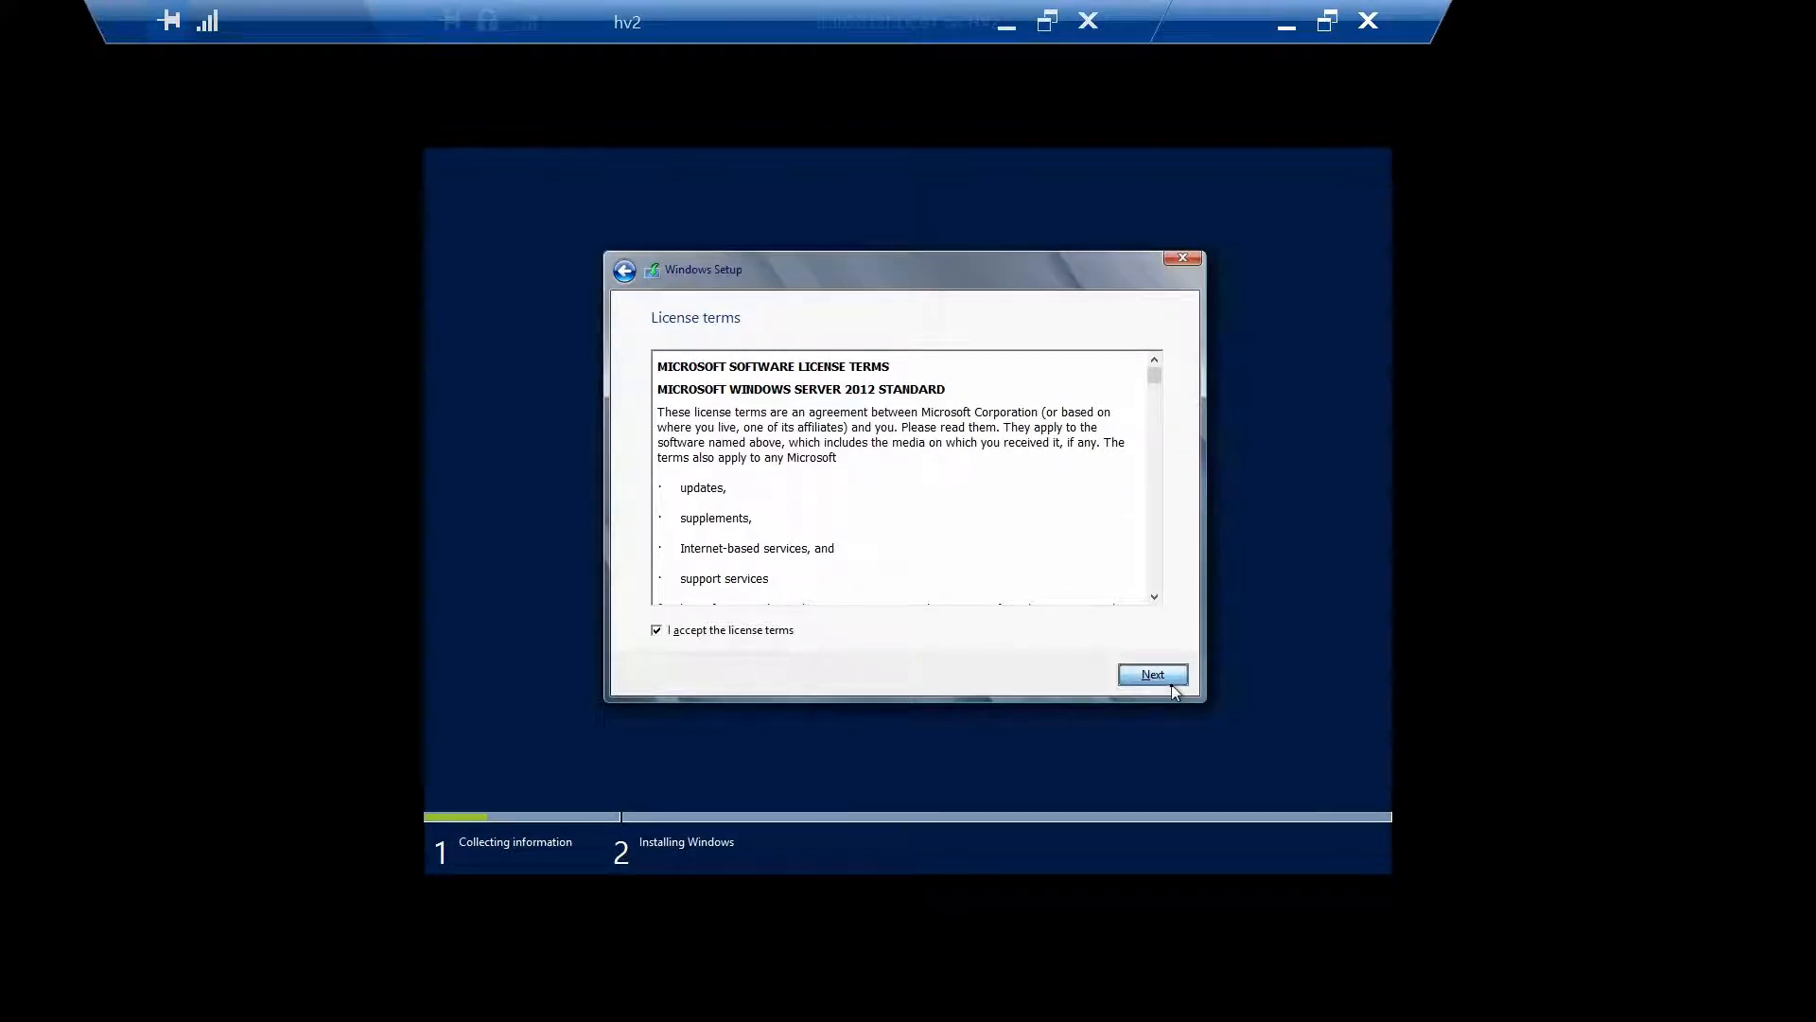
click(892, 509)
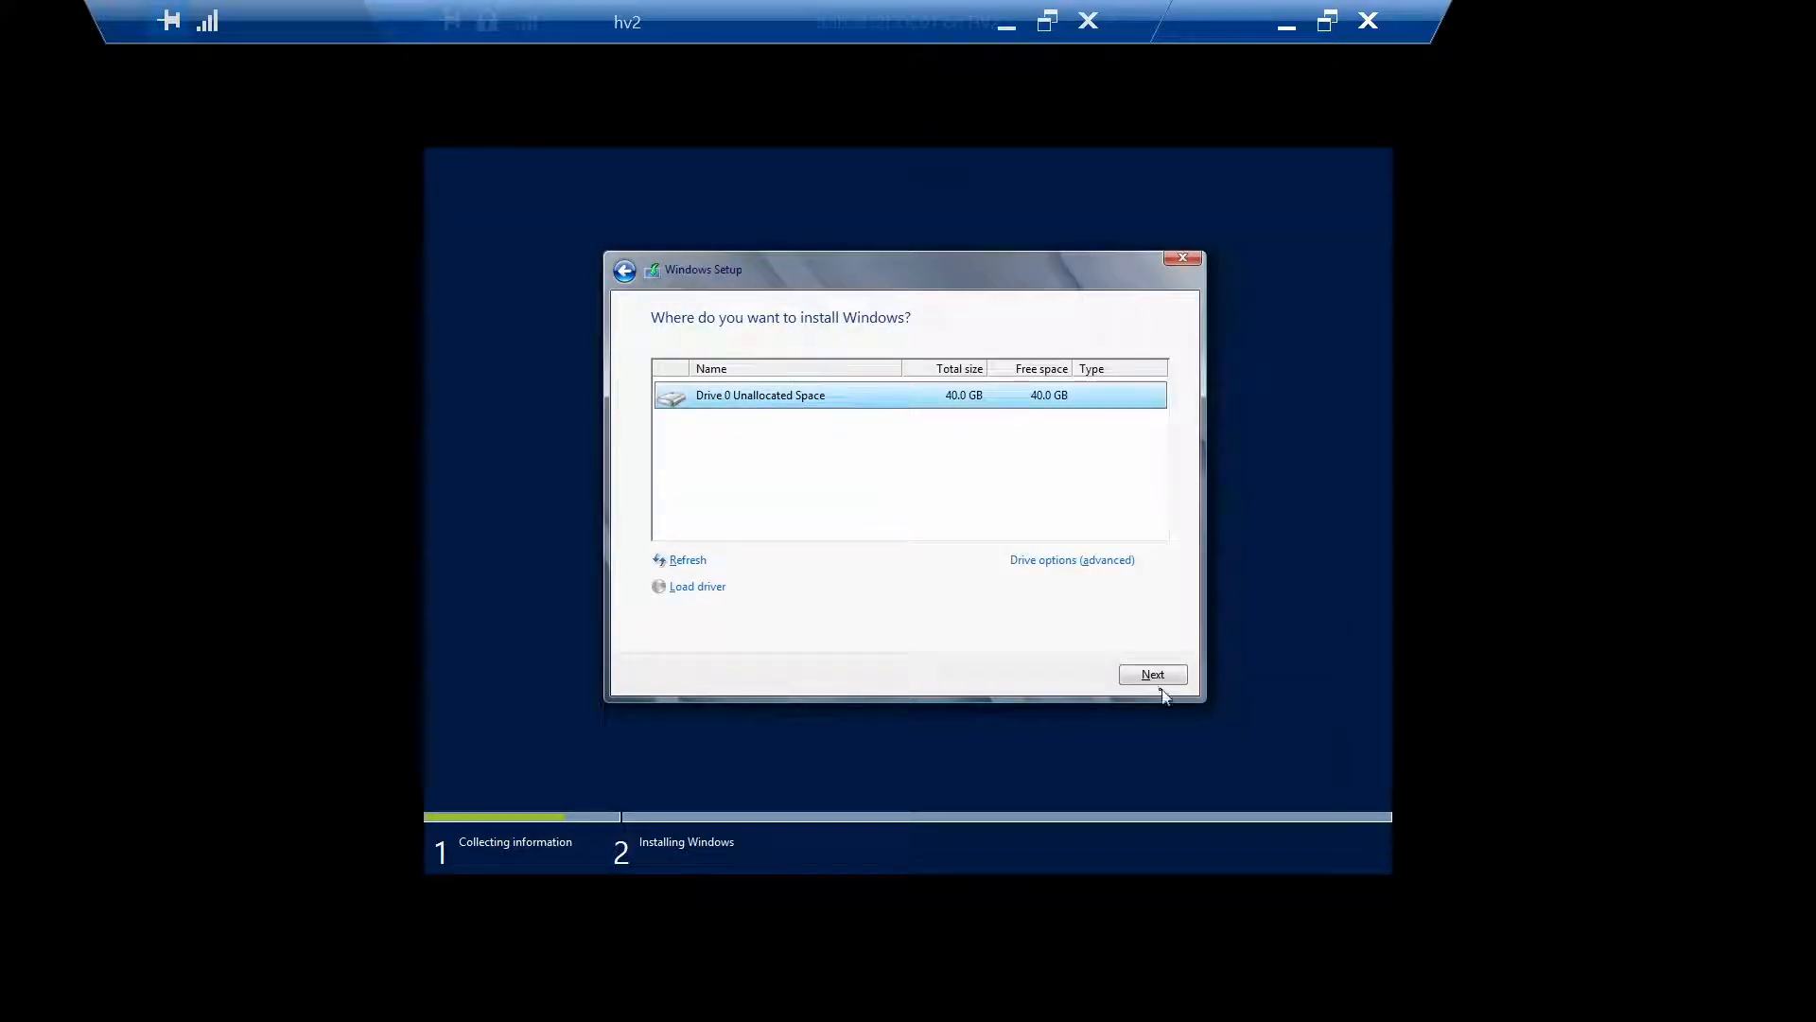
click(1141, 674)
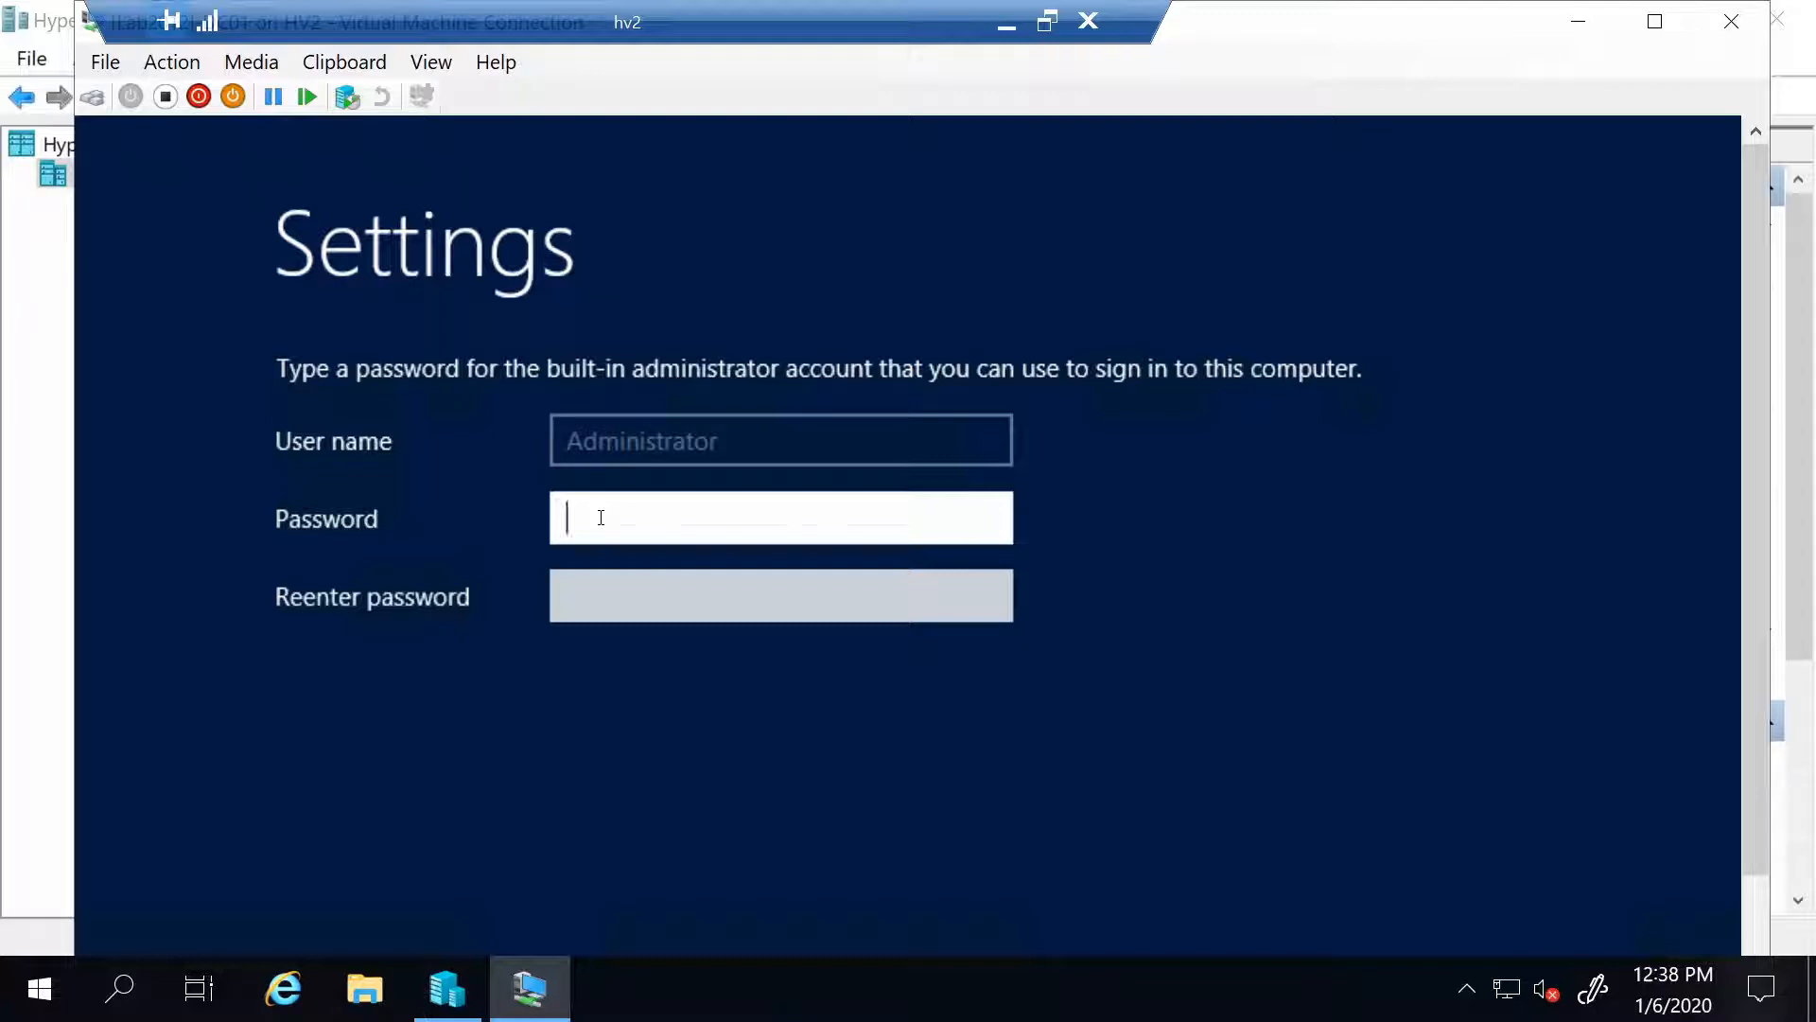
Enter and confirm the built-in Administrator account password
text(•••••••••)
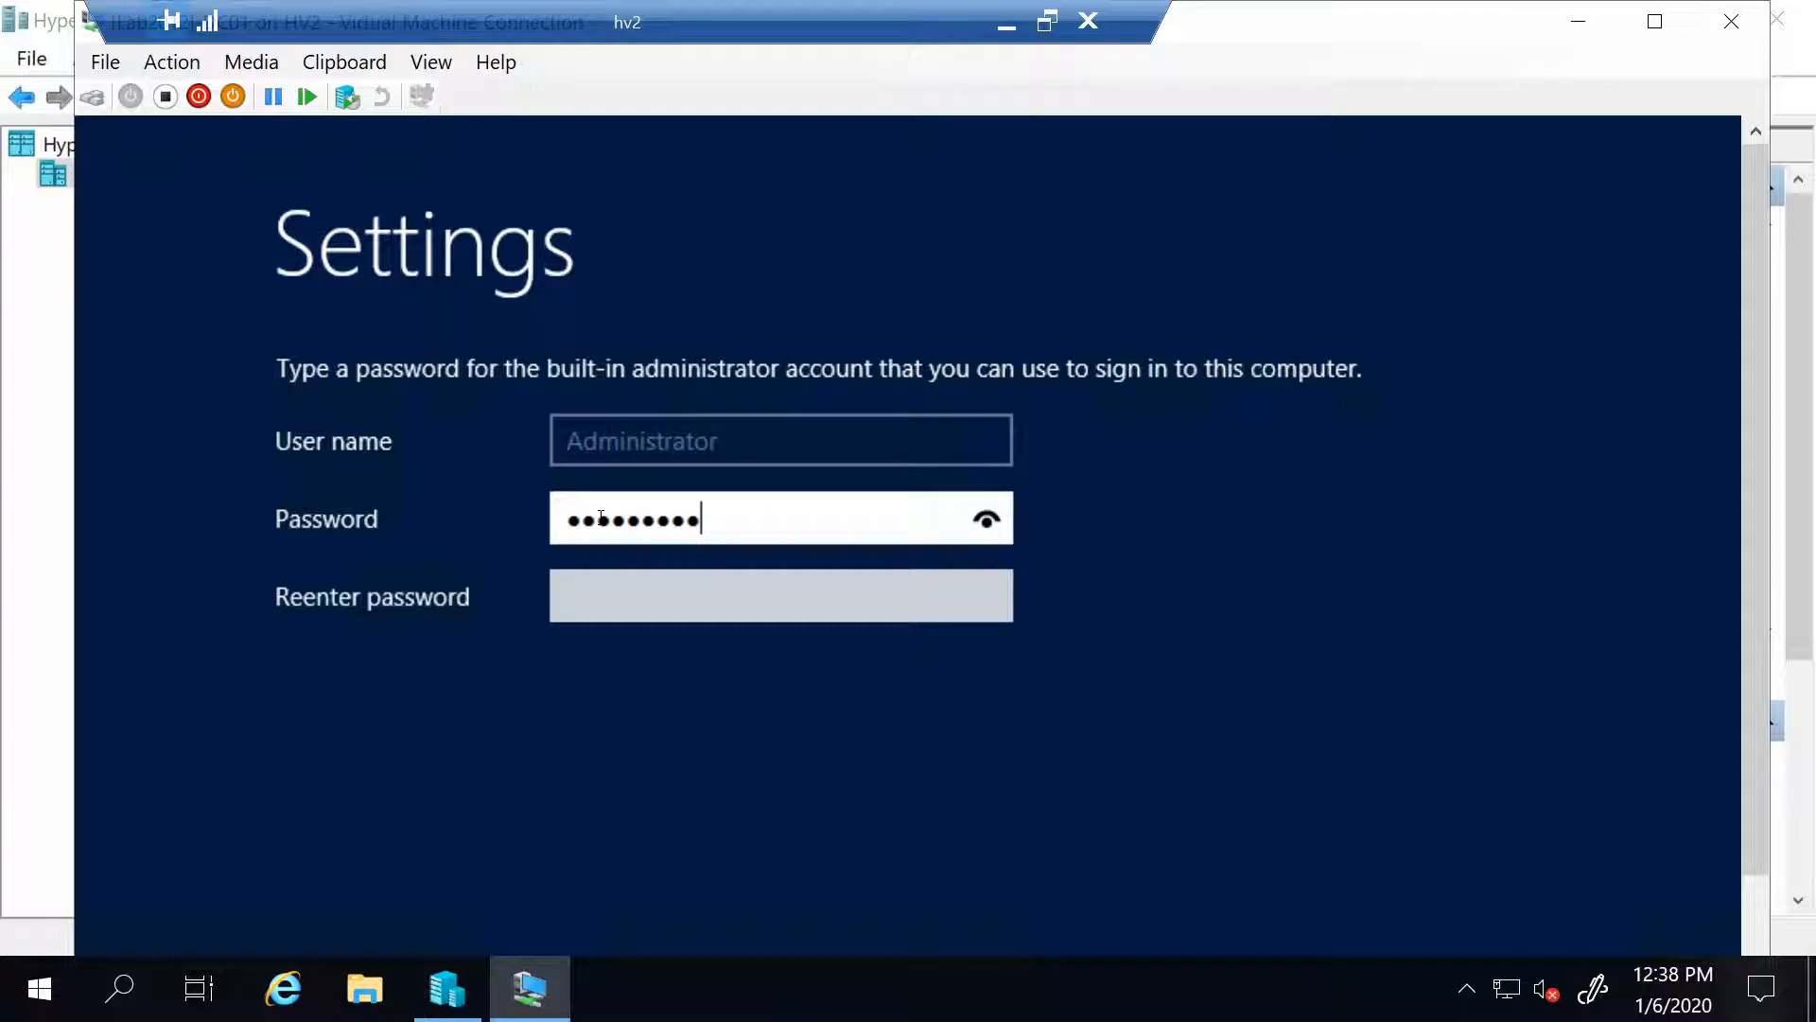
key(Tab)
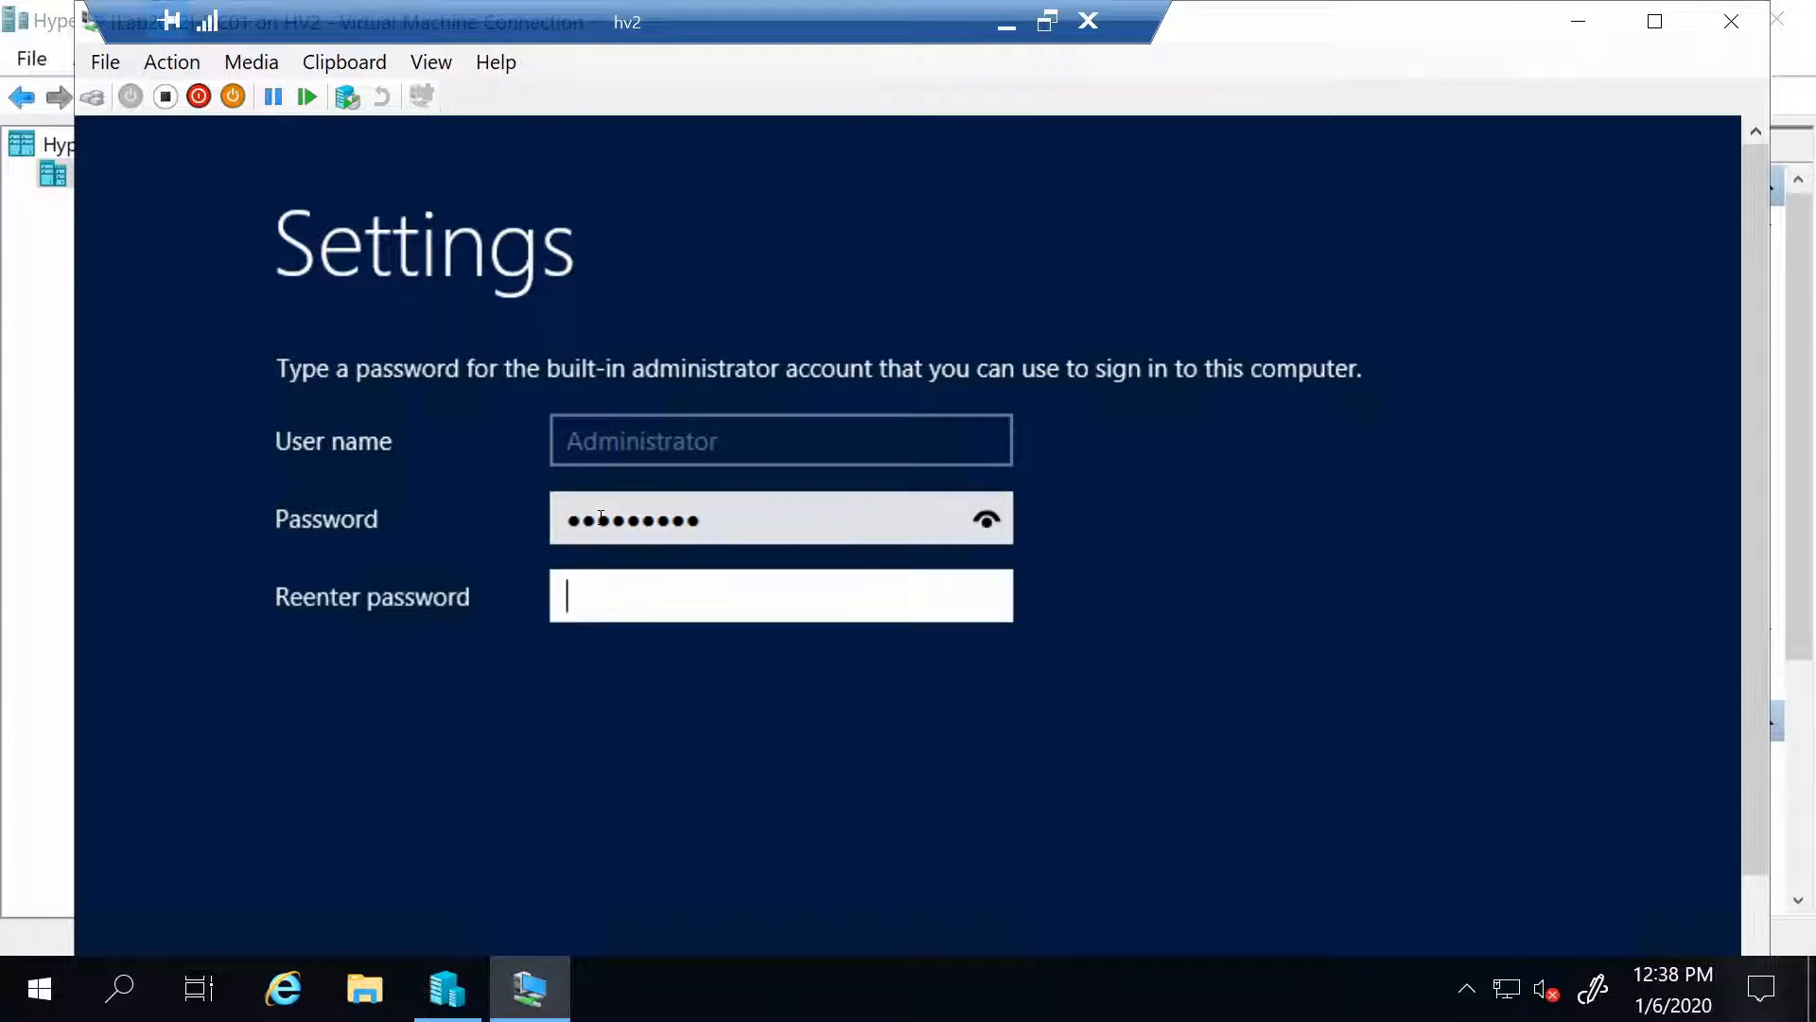
text(•••••••••)
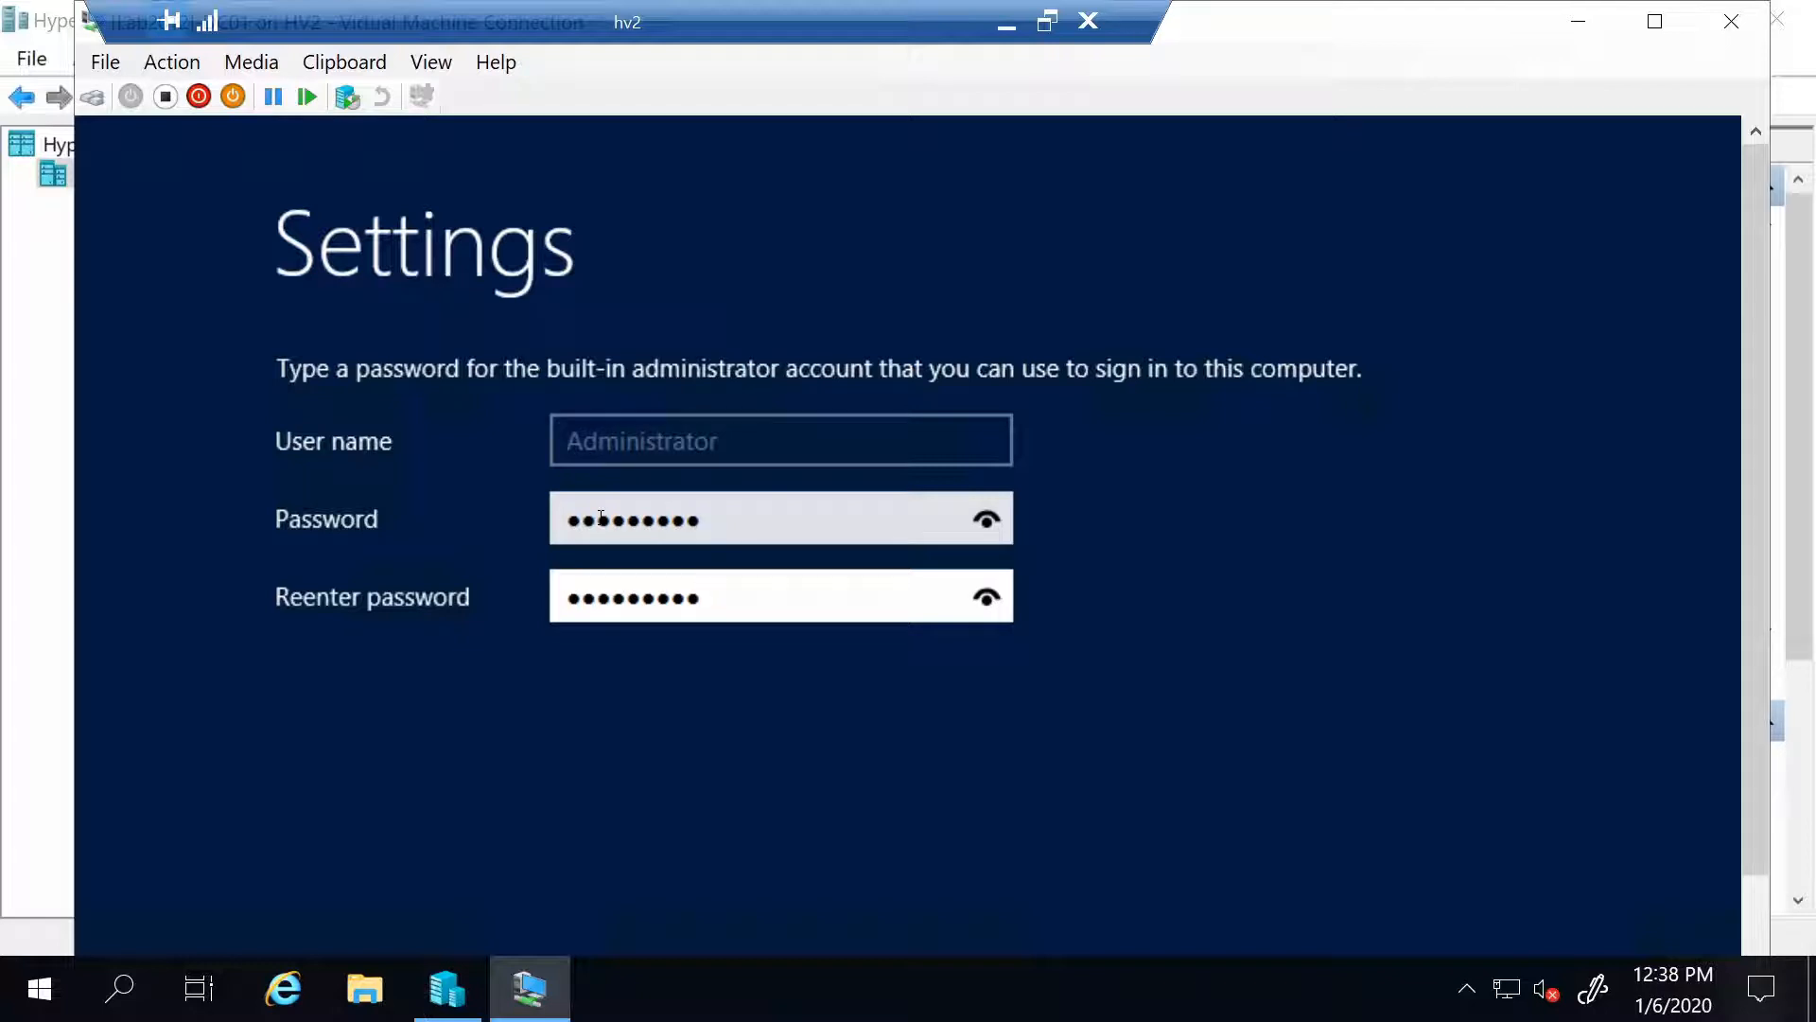
key(Return)
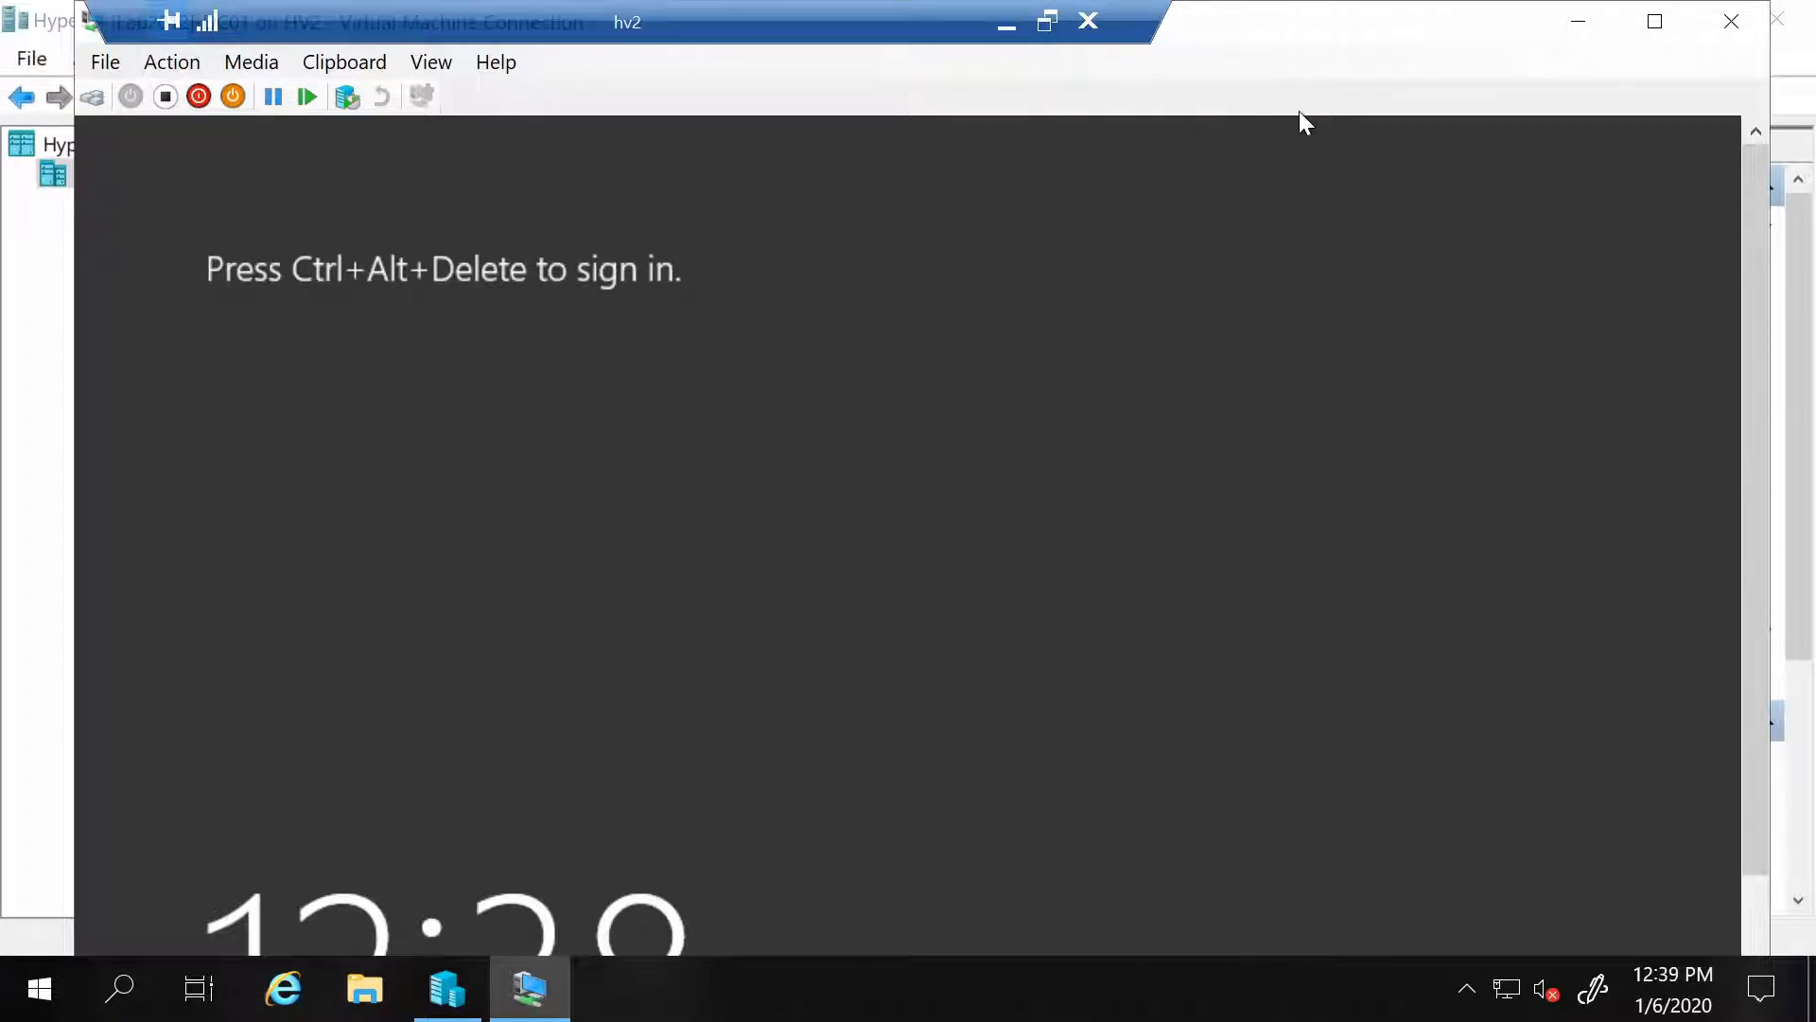
Send Ctrl+Alt+Delete to the VM and sign in with the Administrator password
drag(793, 14, 1199, 8)
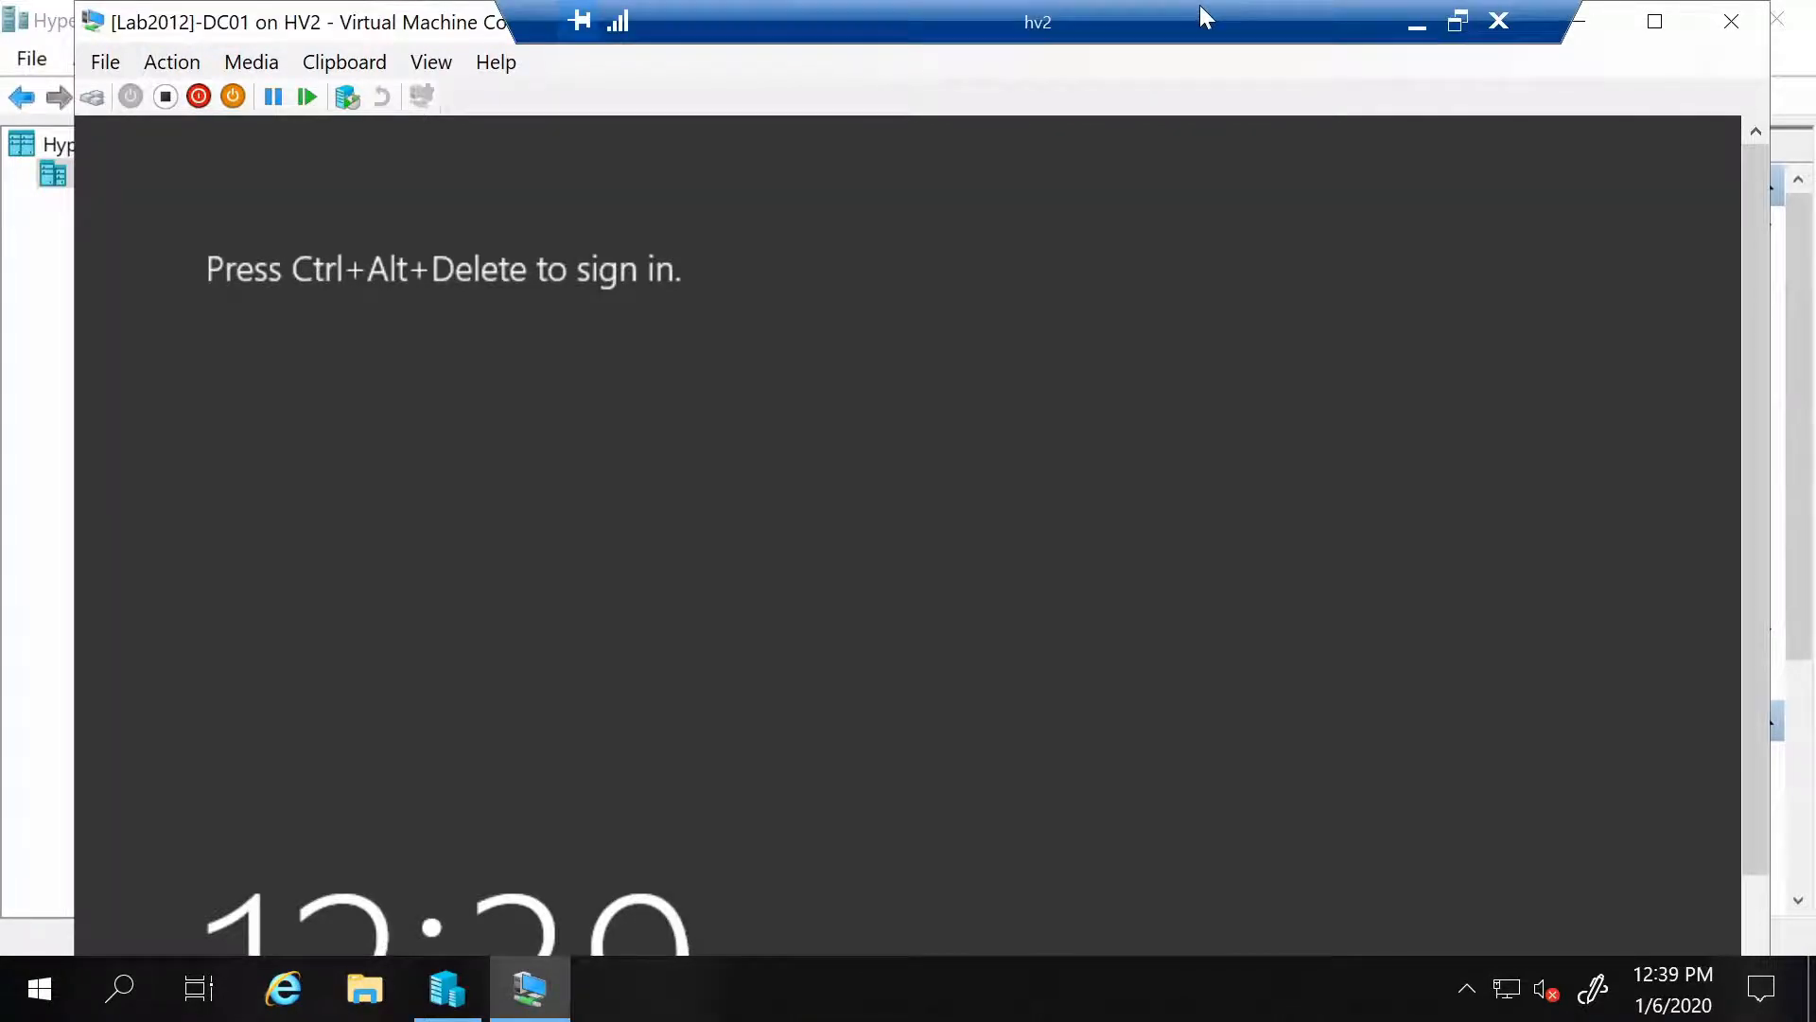
click(190, 63)
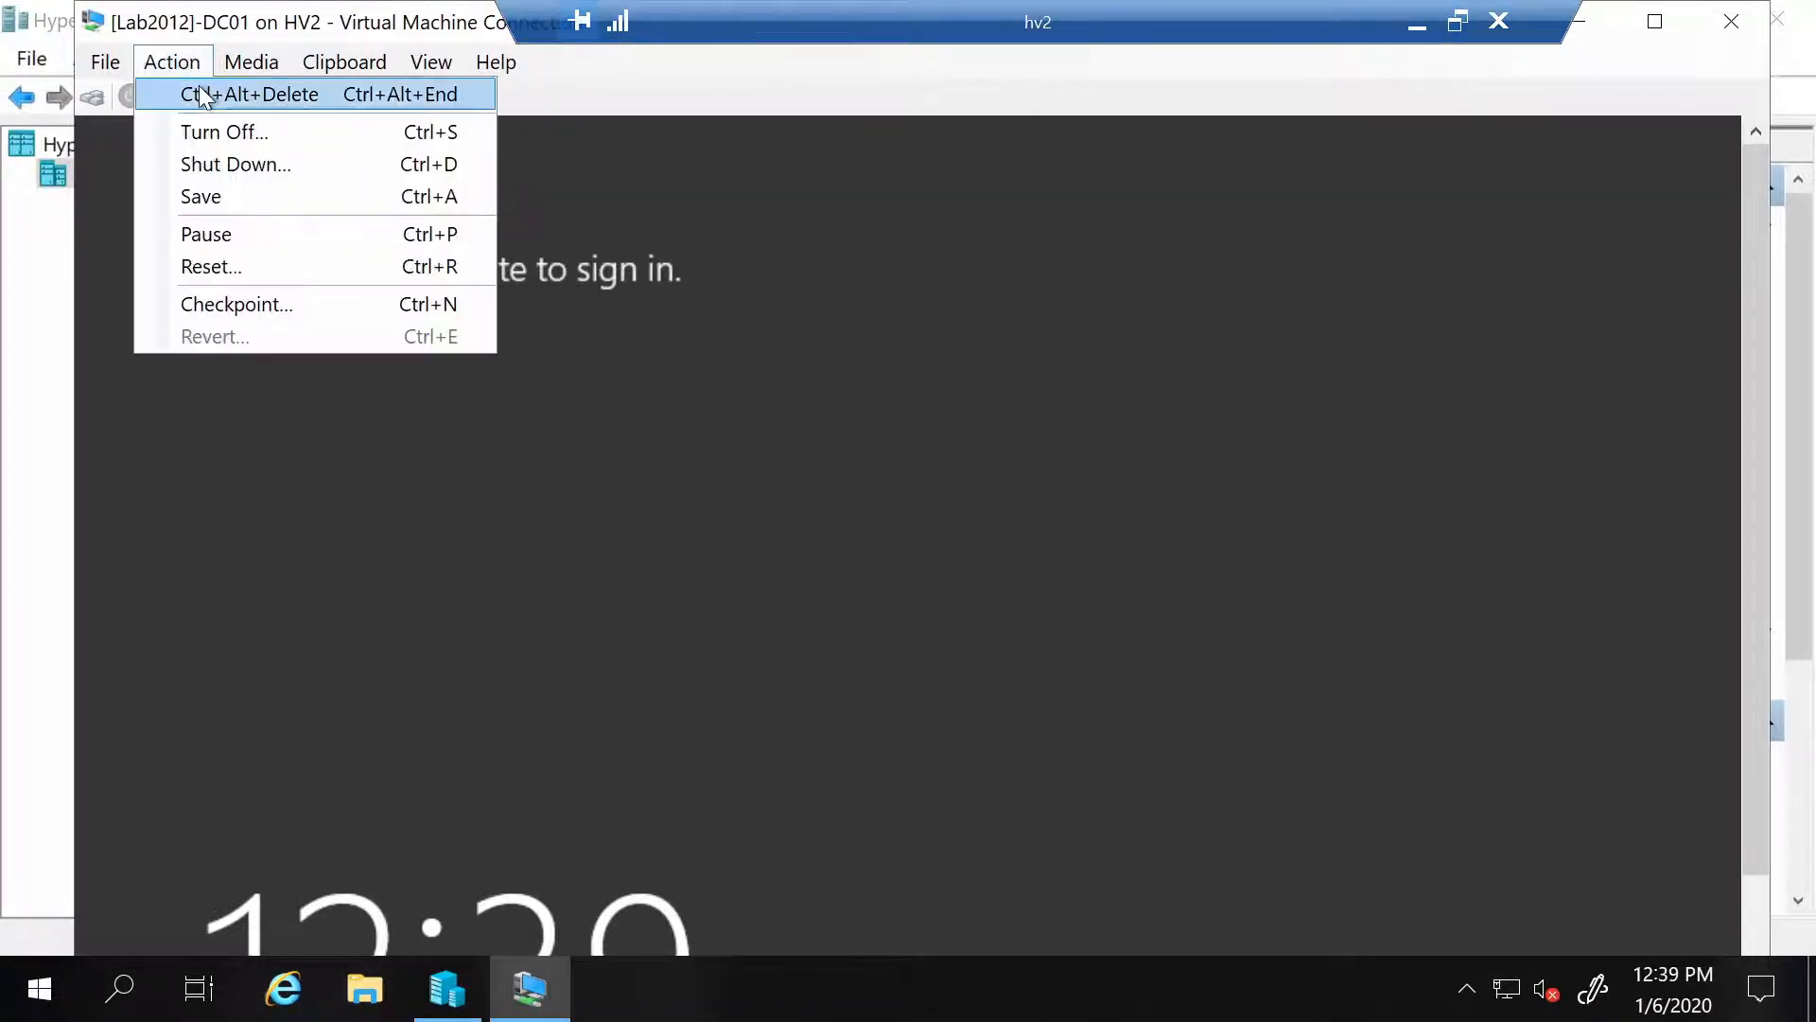
click(201, 95)
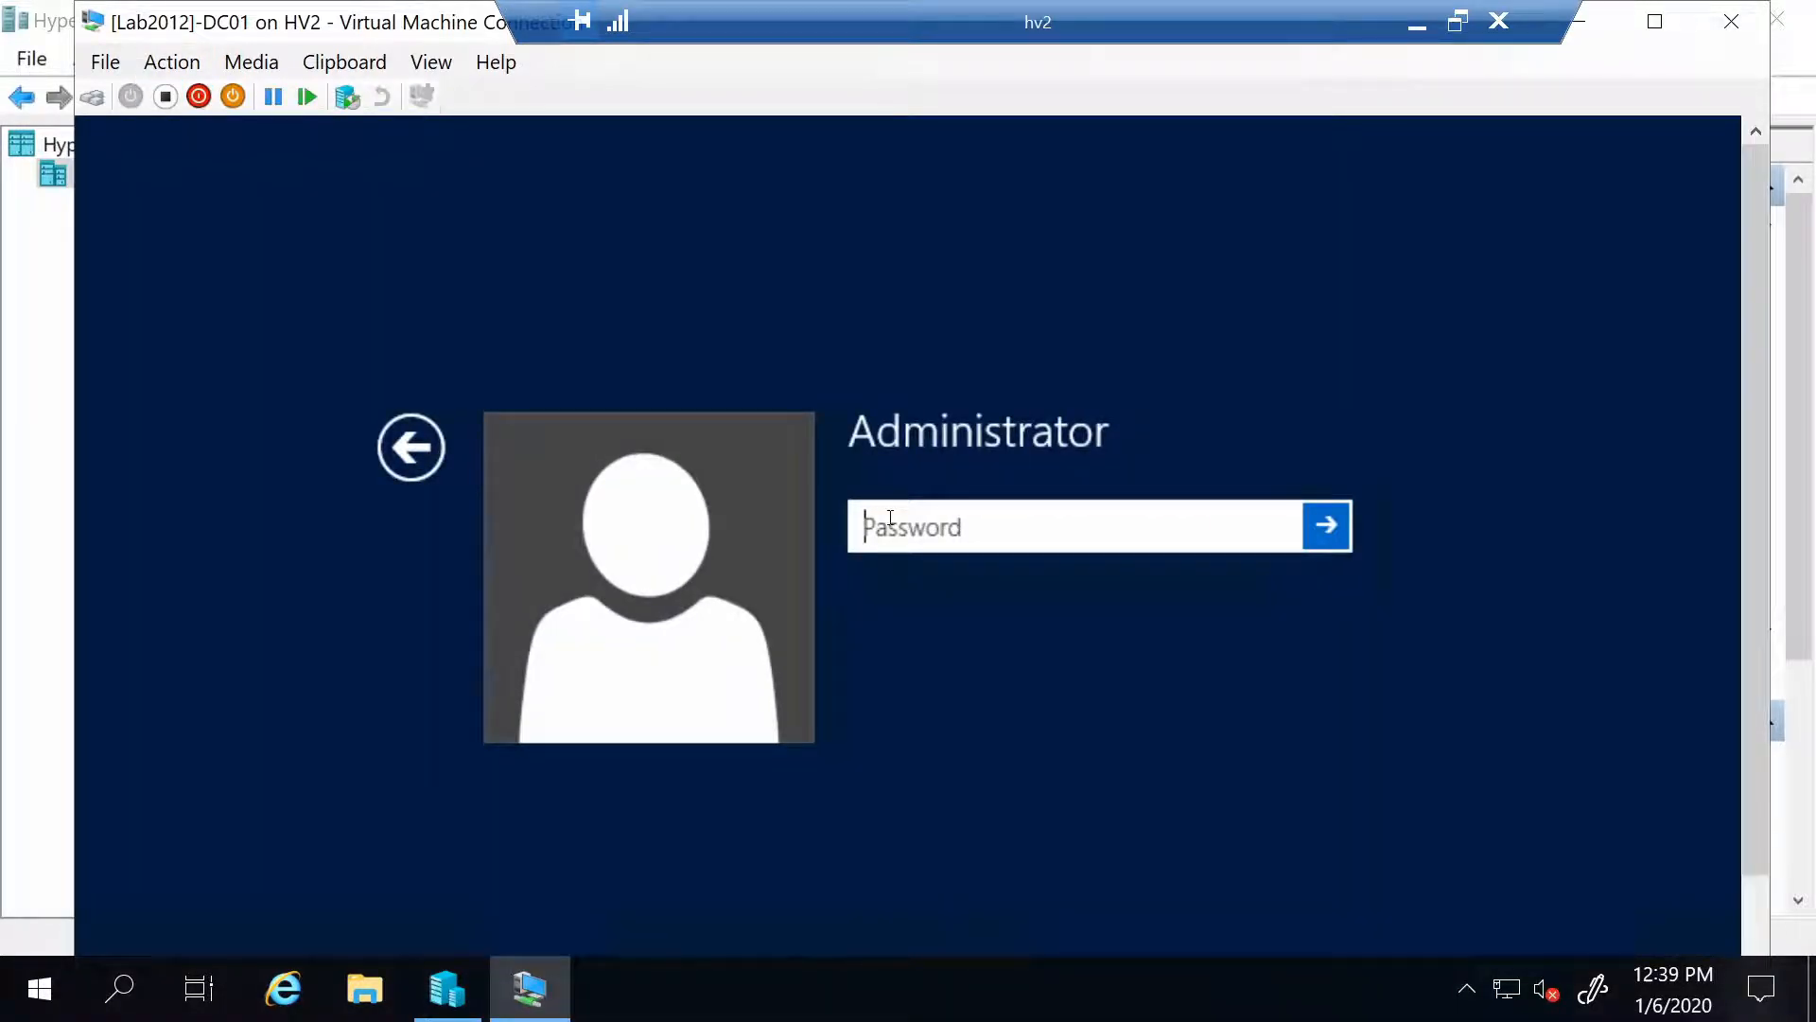
text(•••••••)
key(Return)
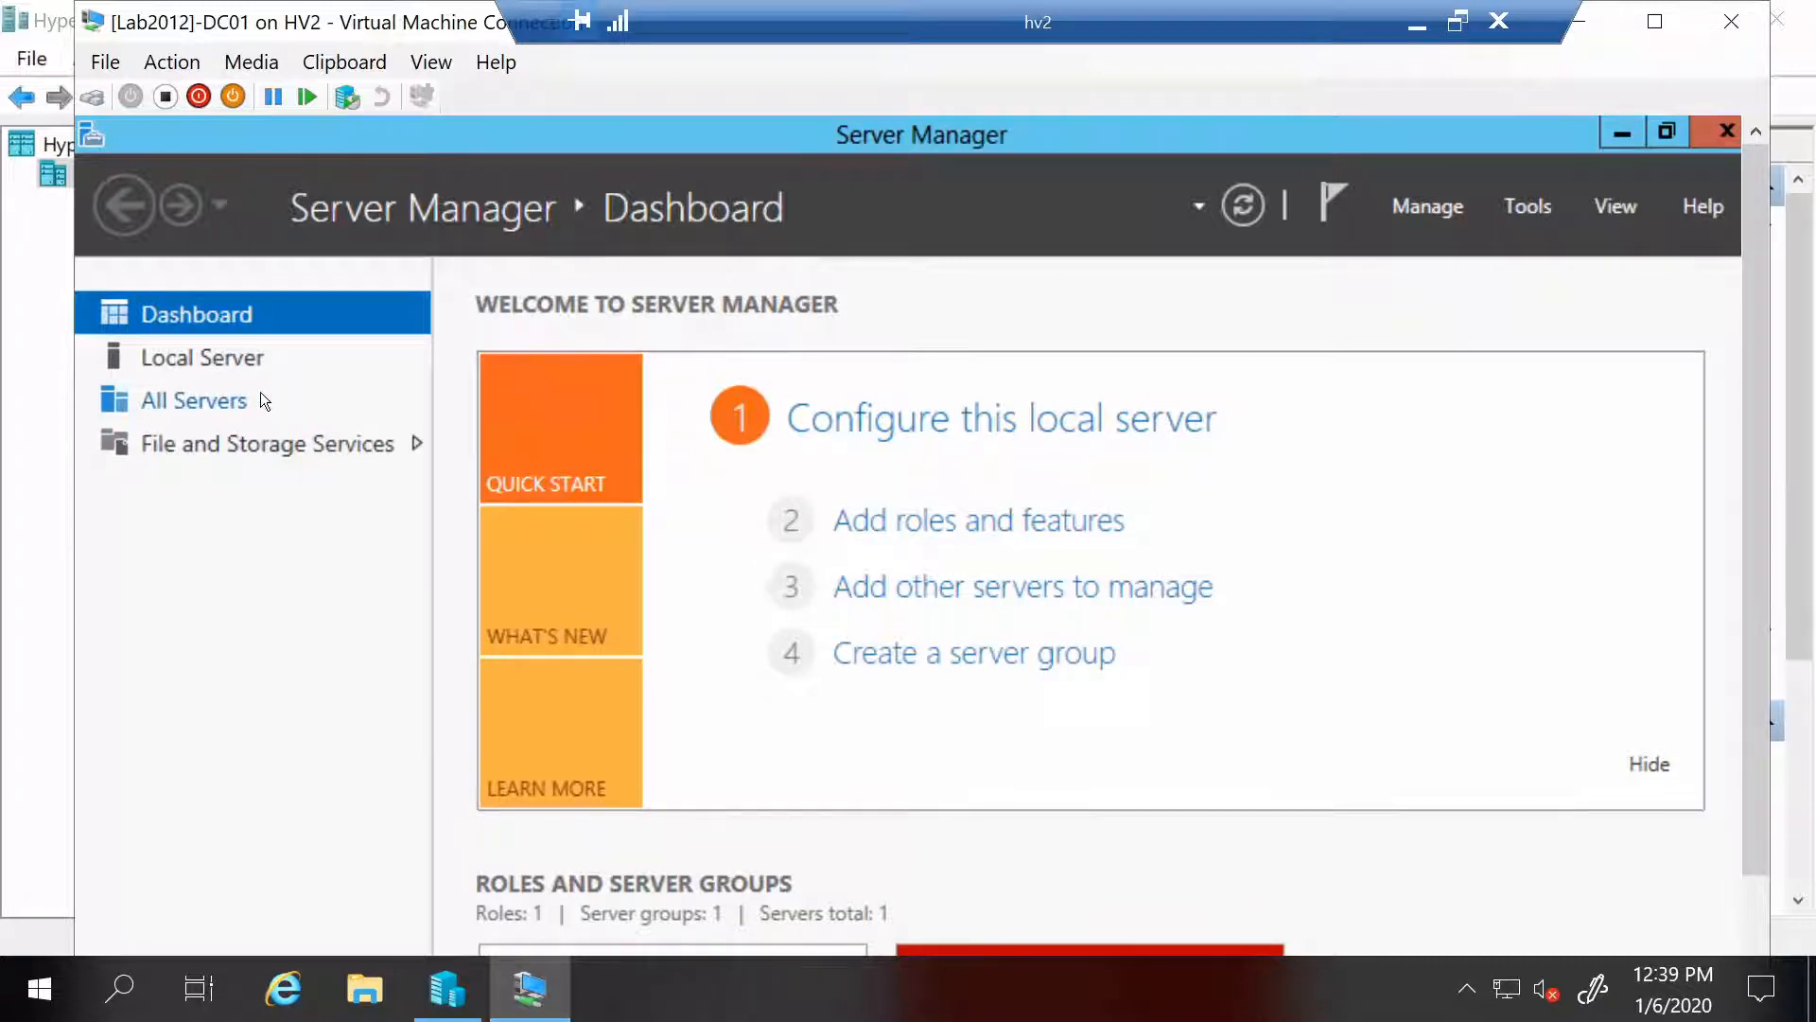
Rename the computer to DC01 from the Local Server properties and close System Properties
click(214, 362)
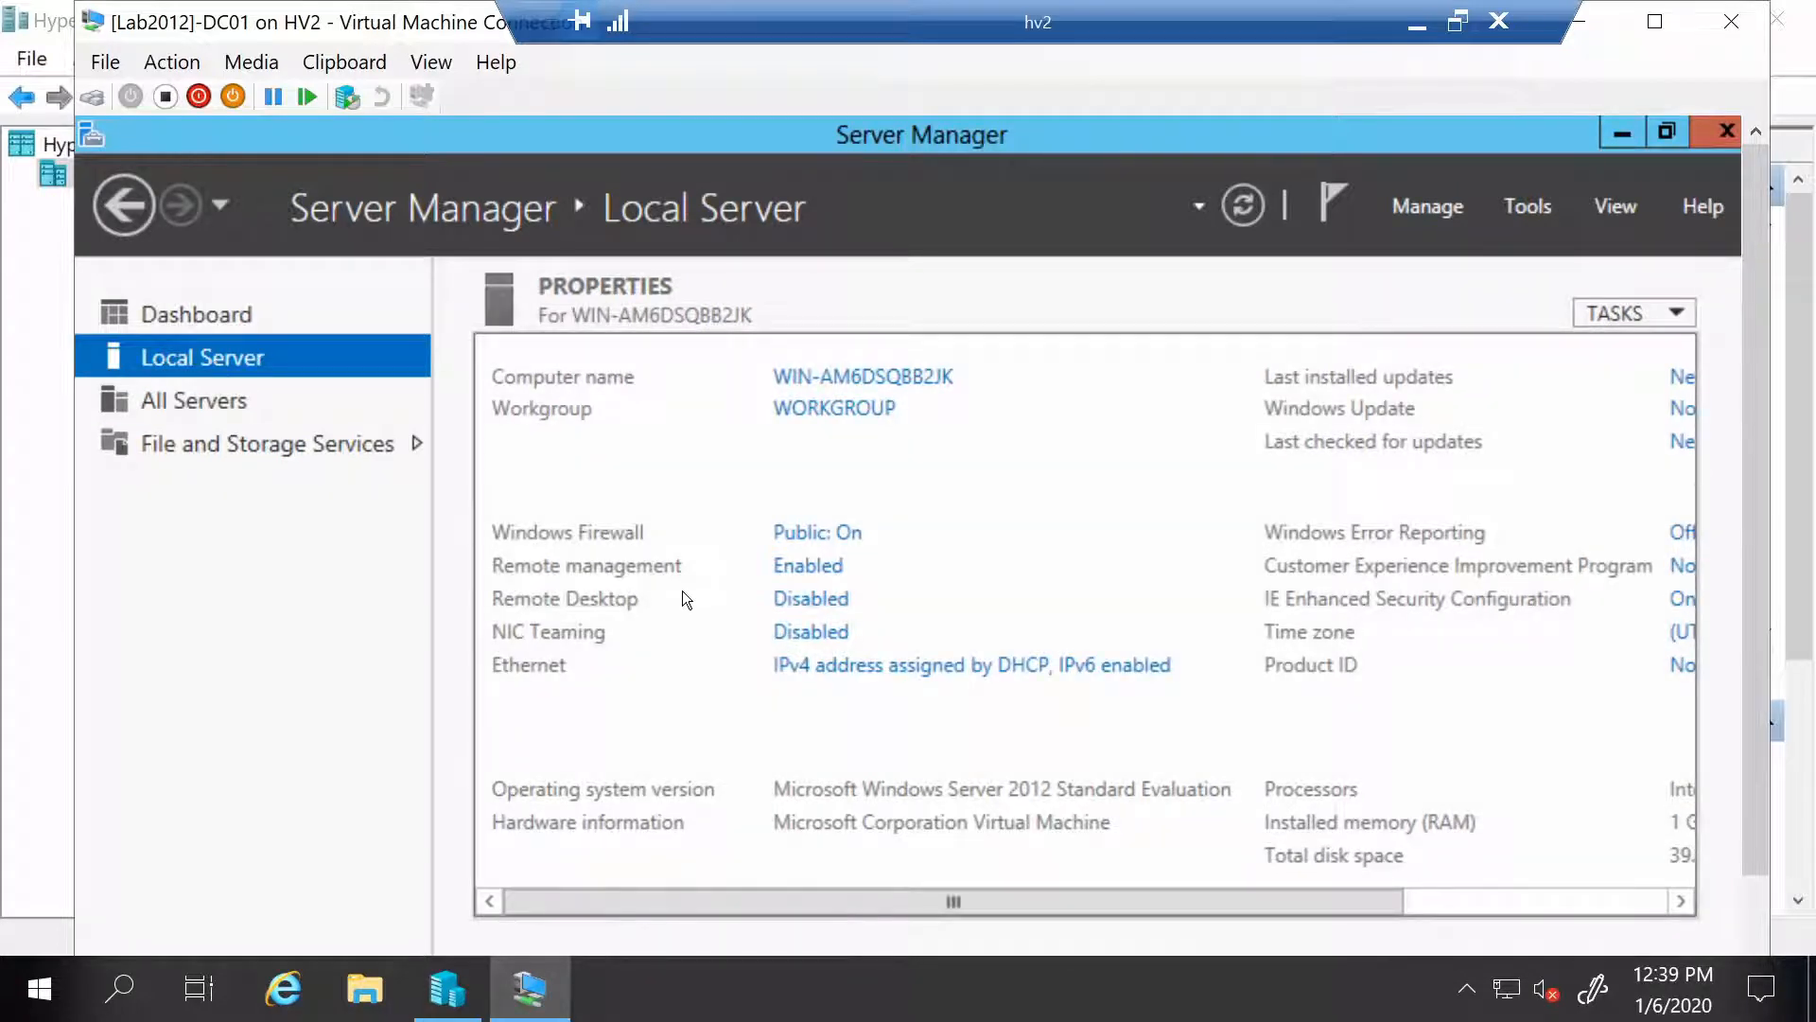
click(887, 377)
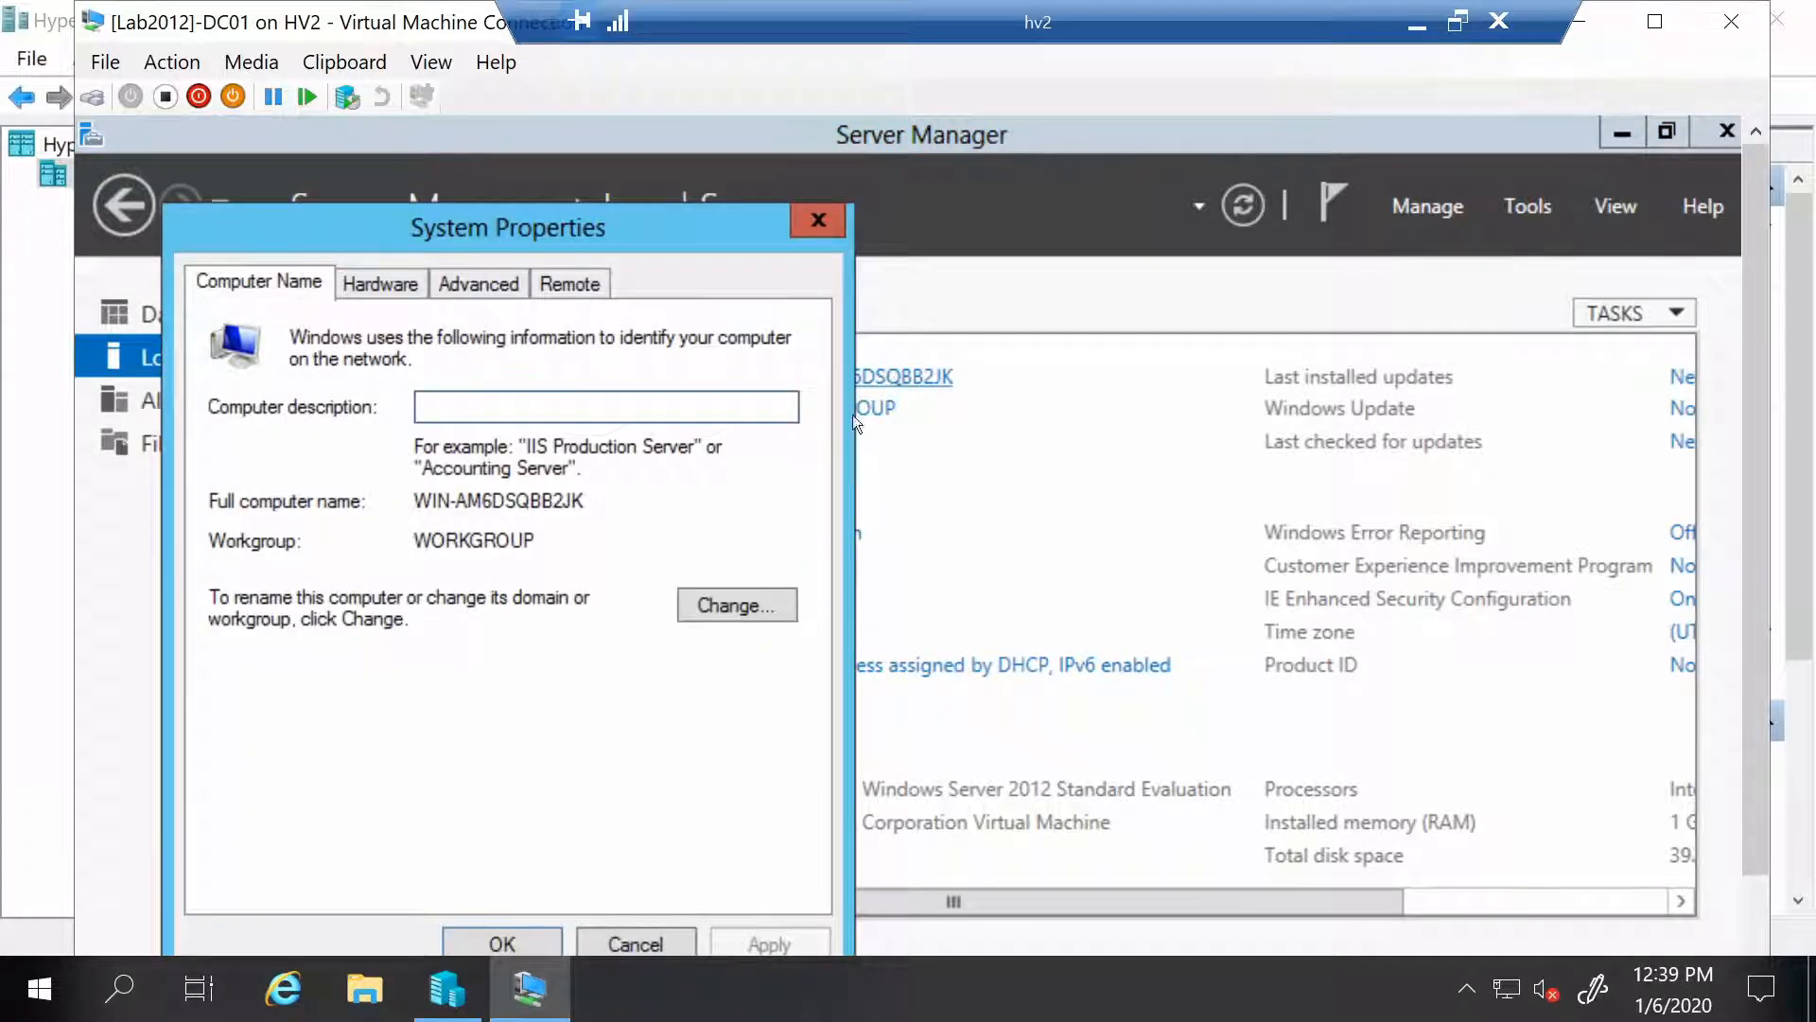
click(743, 602)
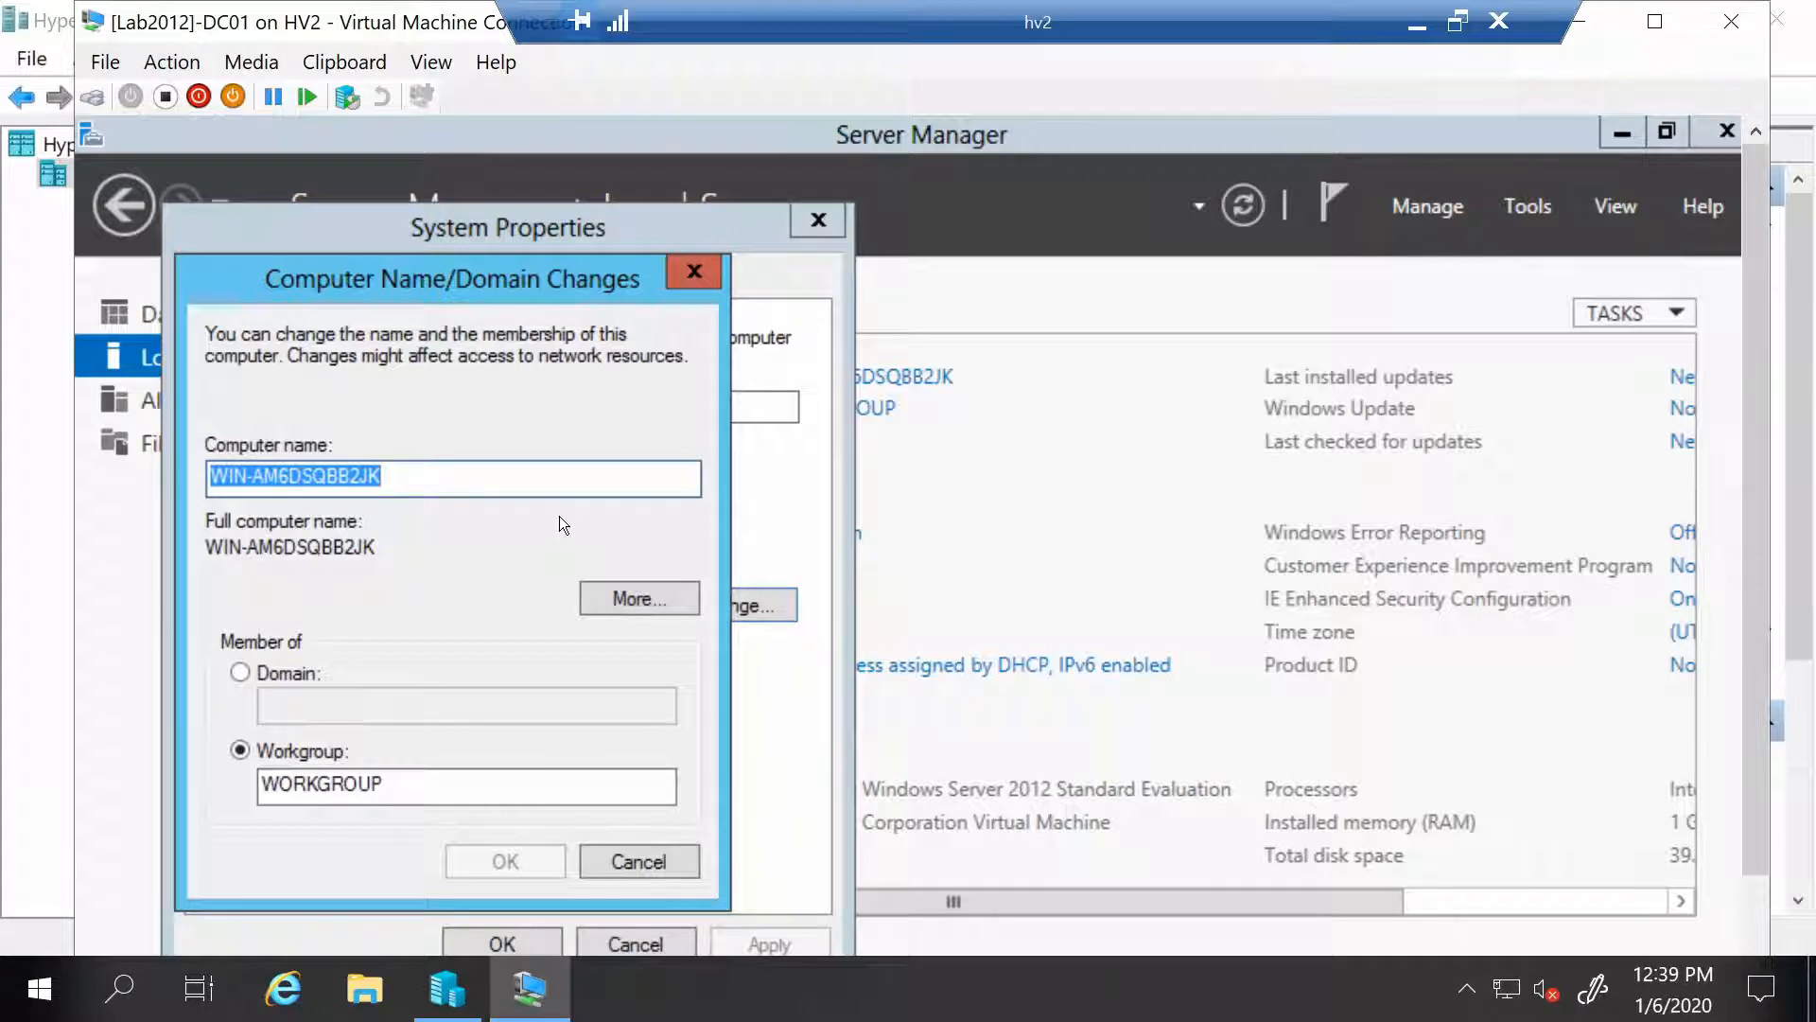
text(DC01)
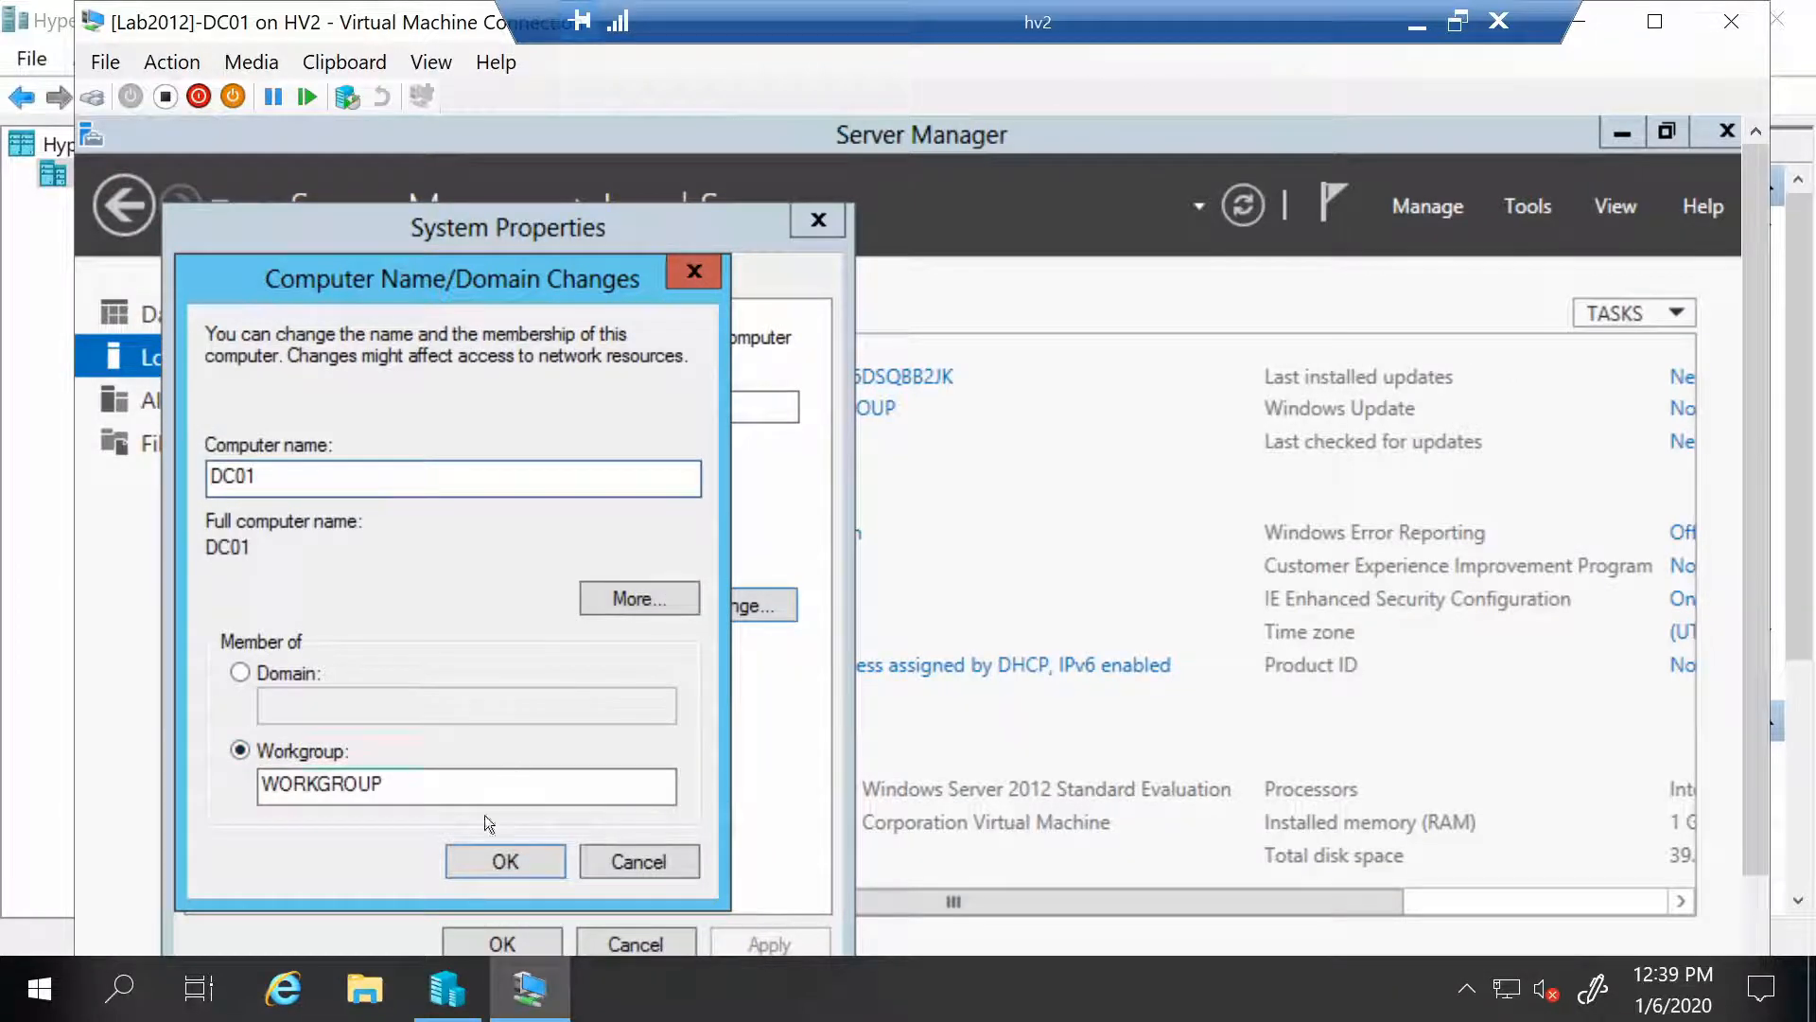
click(496, 850)
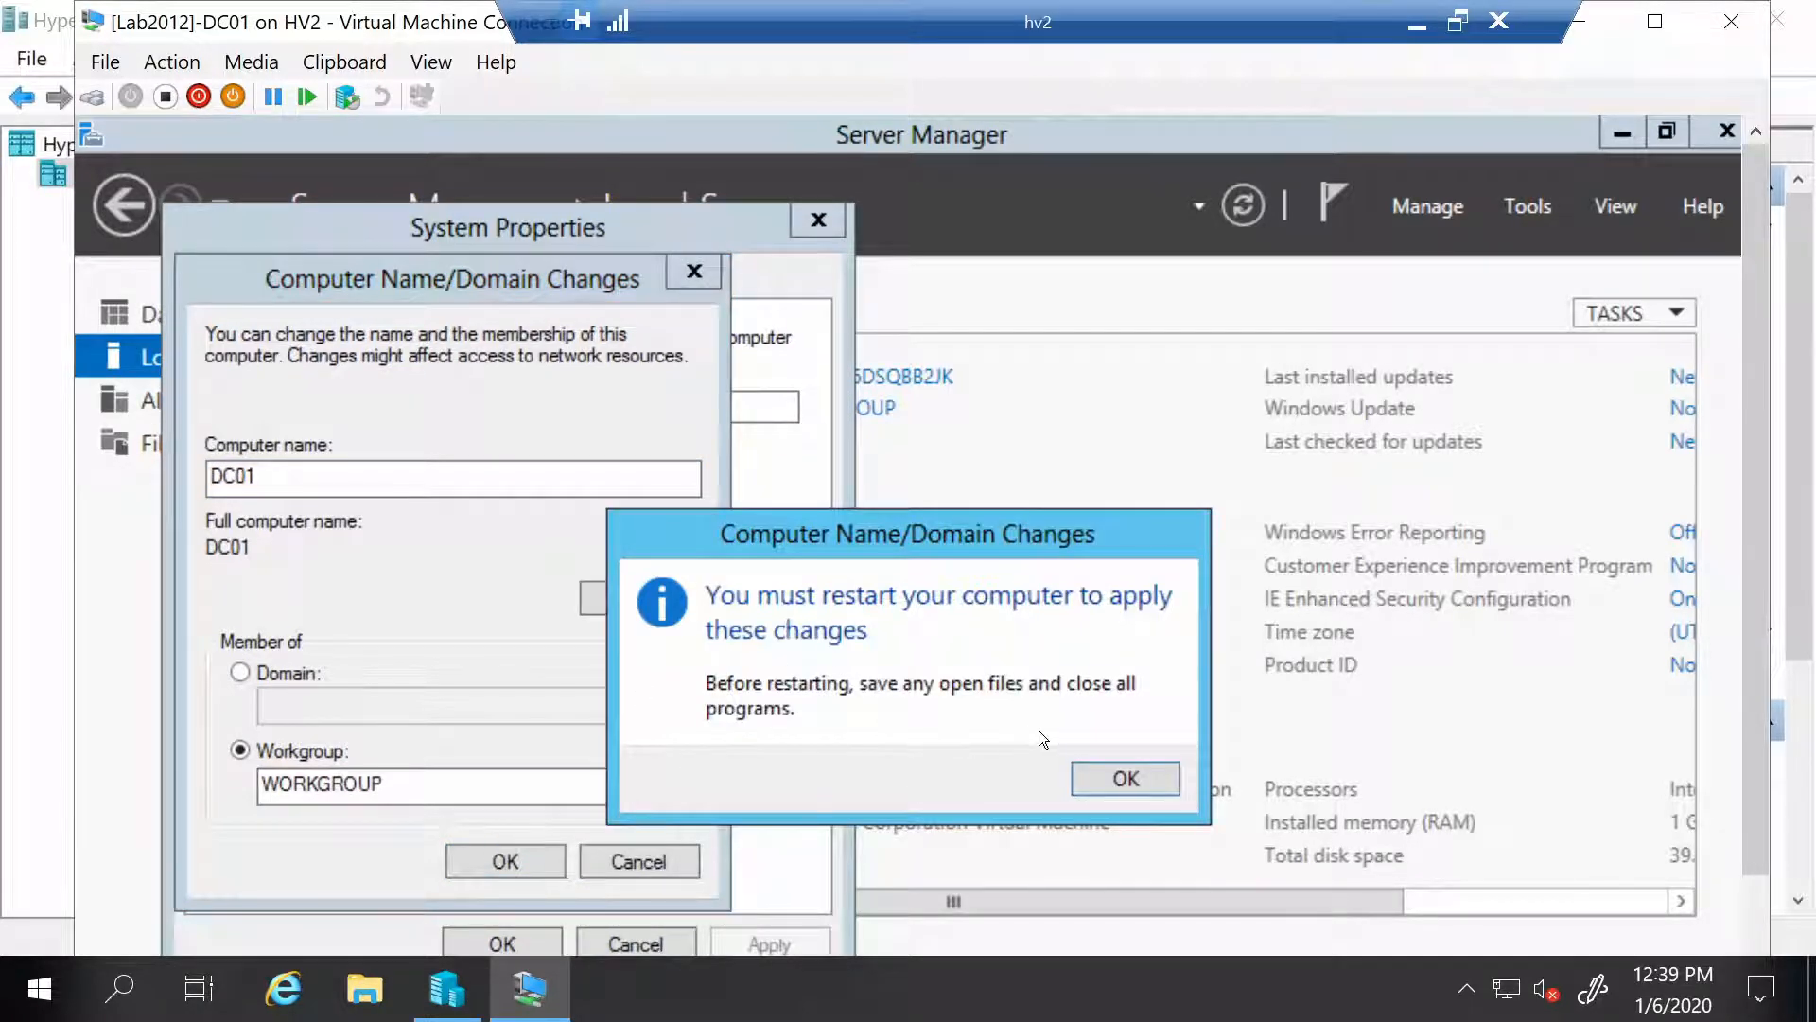
click(1113, 785)
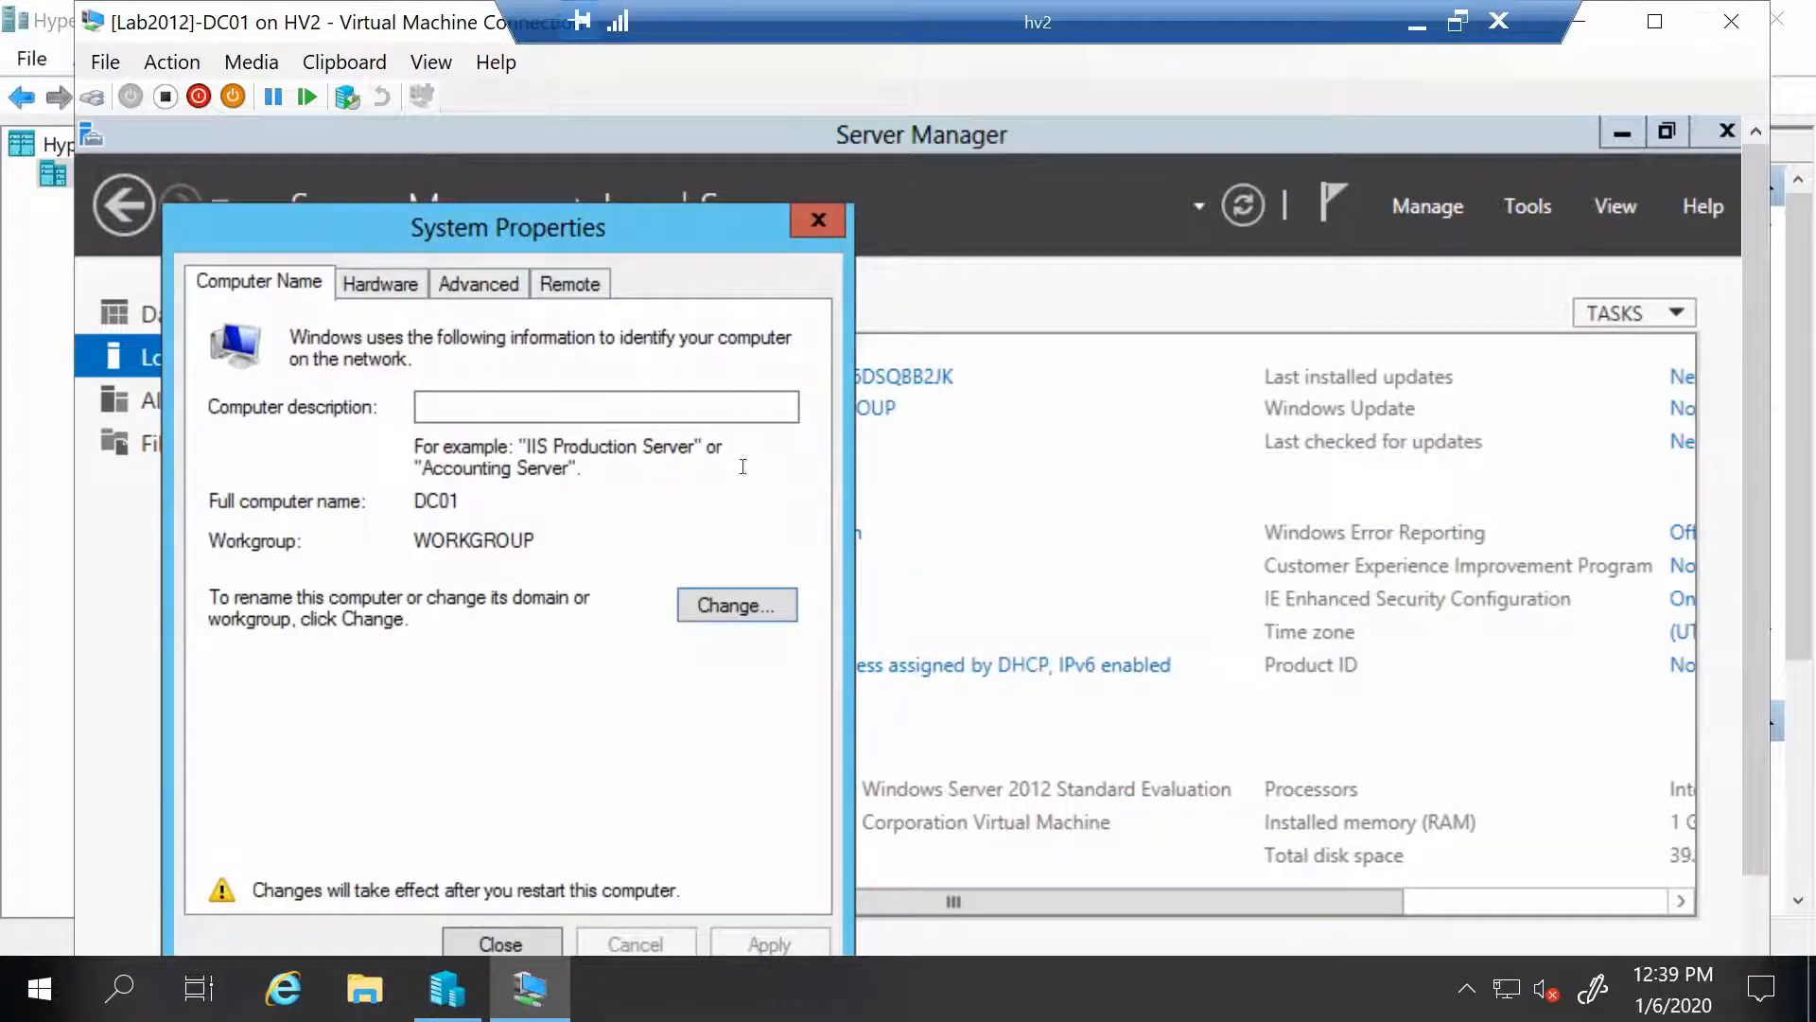
drag(655, 234, 670, 184)
click(515, 891)
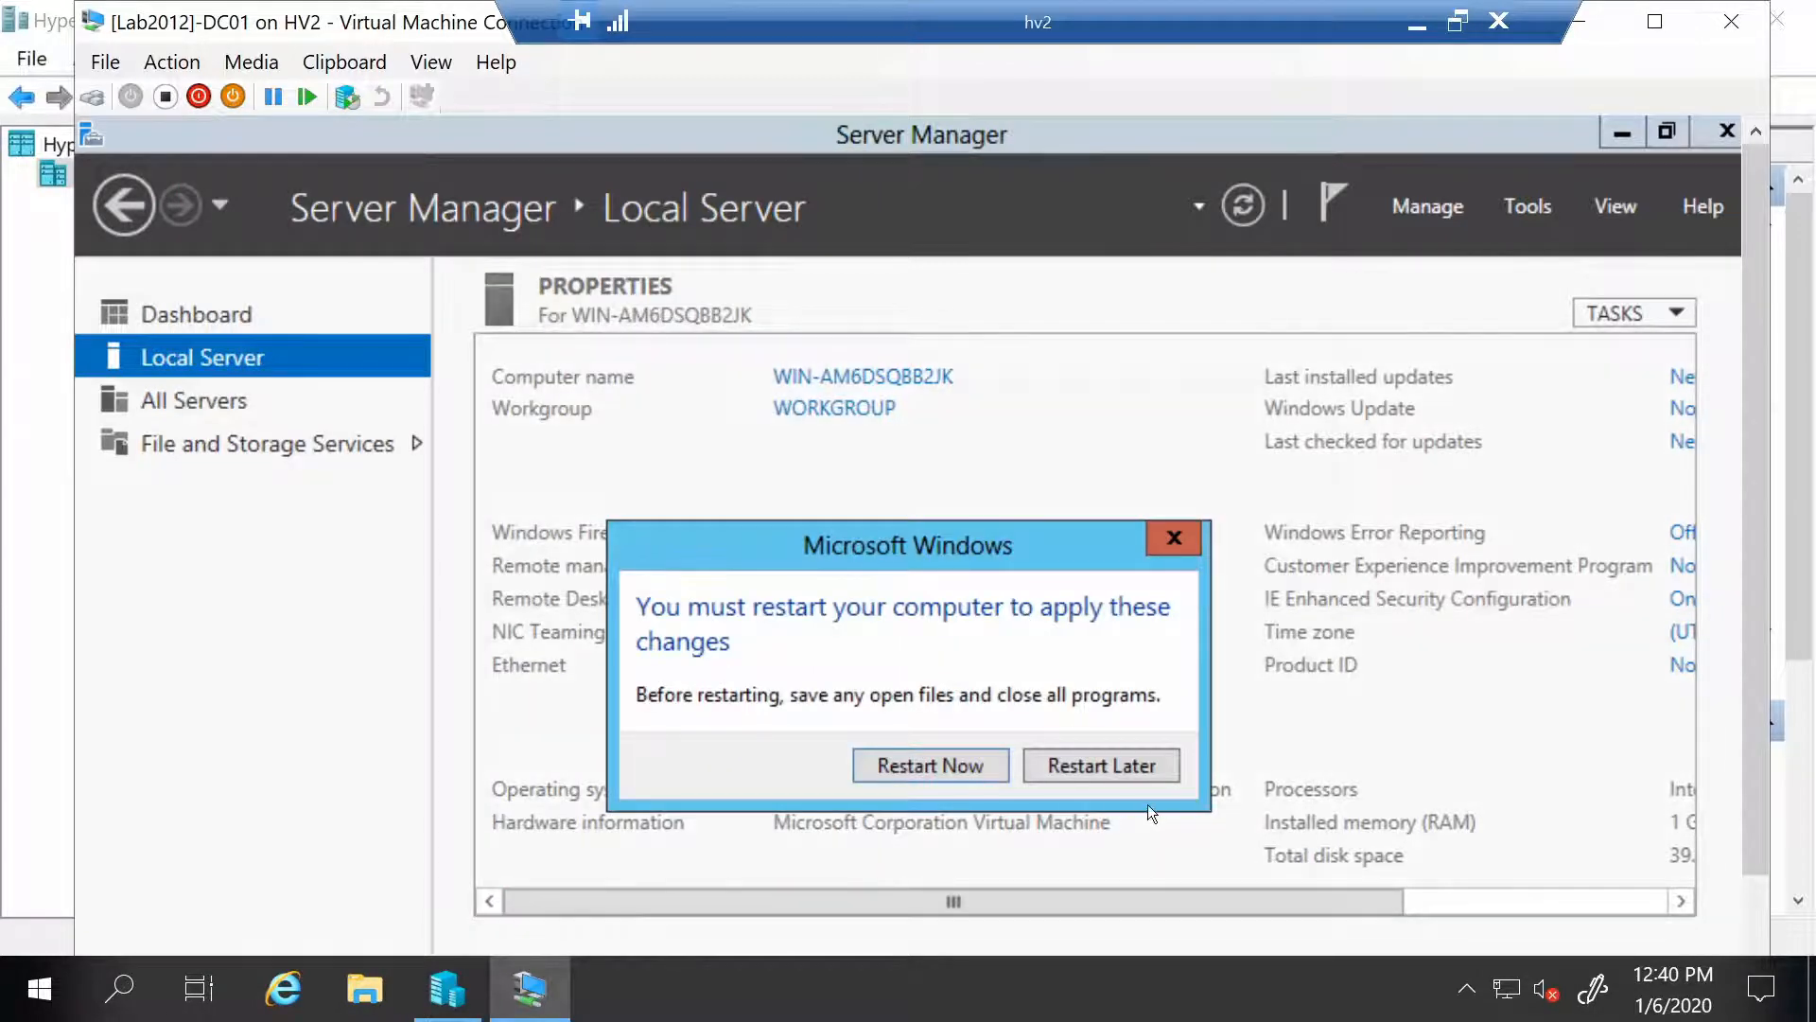
Defer the restart, allow Remote Desktop connections to this computer, and open Network Connections
click(1104, 762)
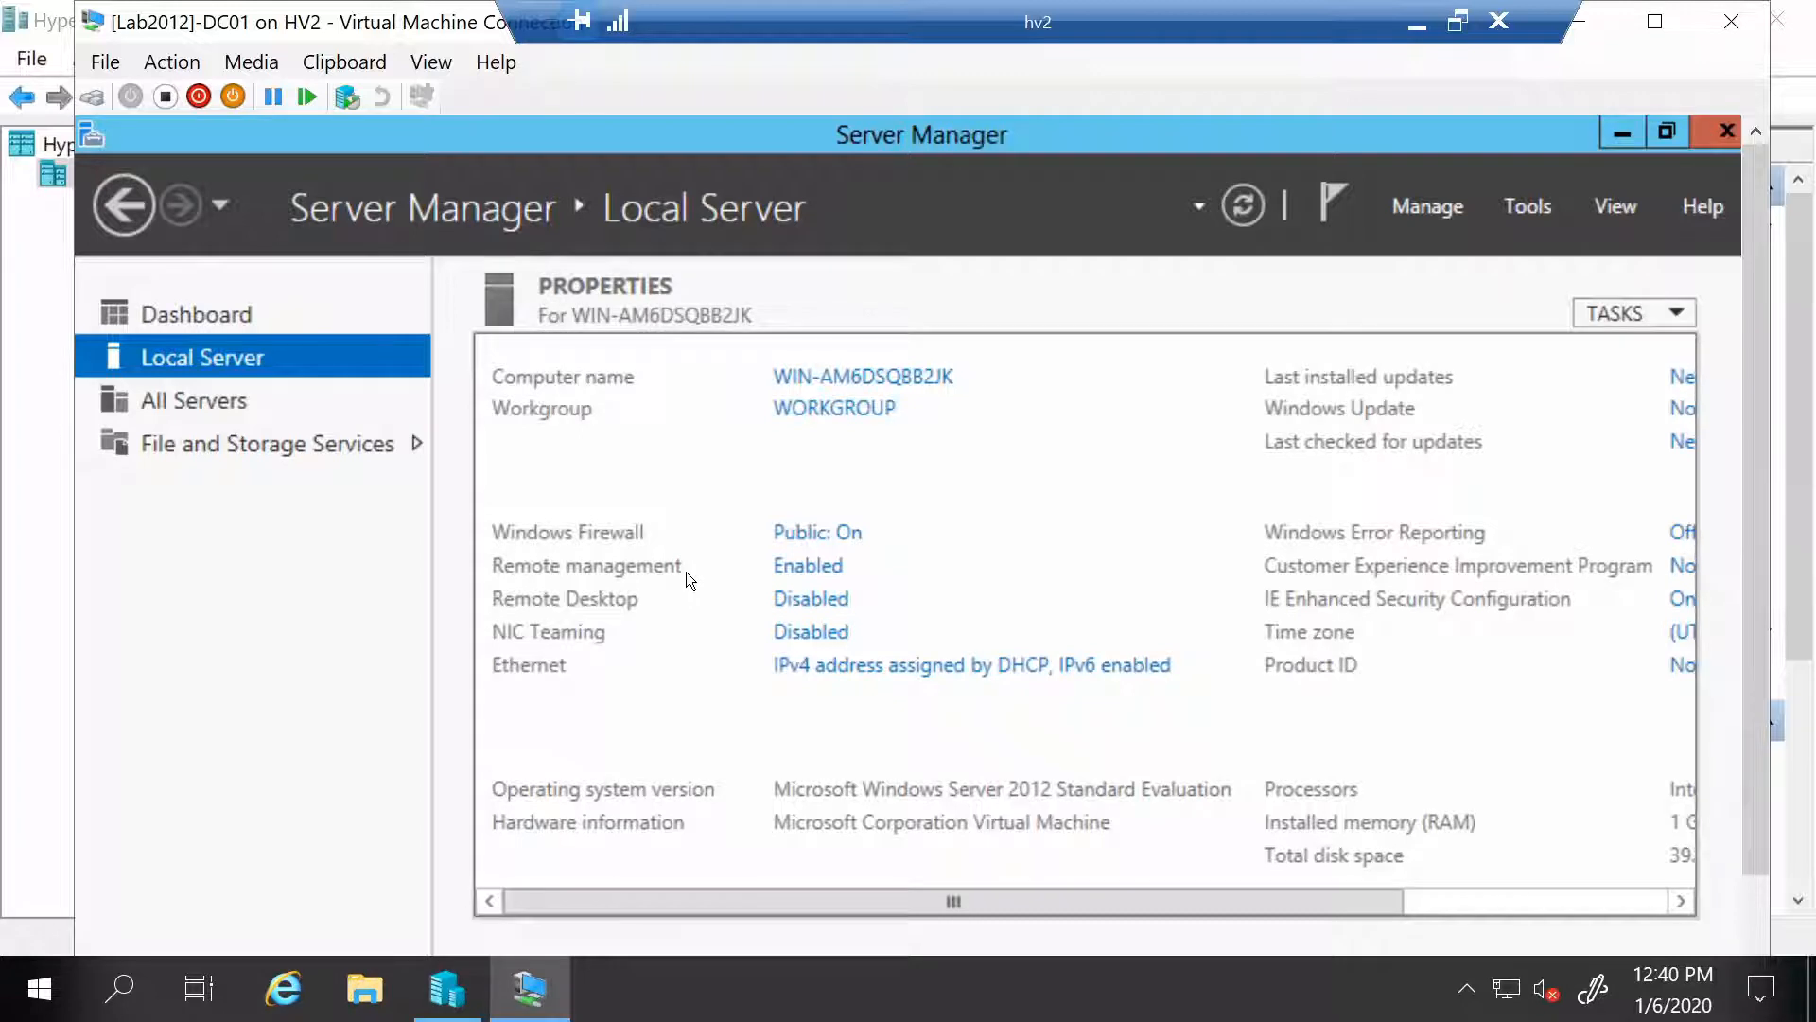
click(826, 601)
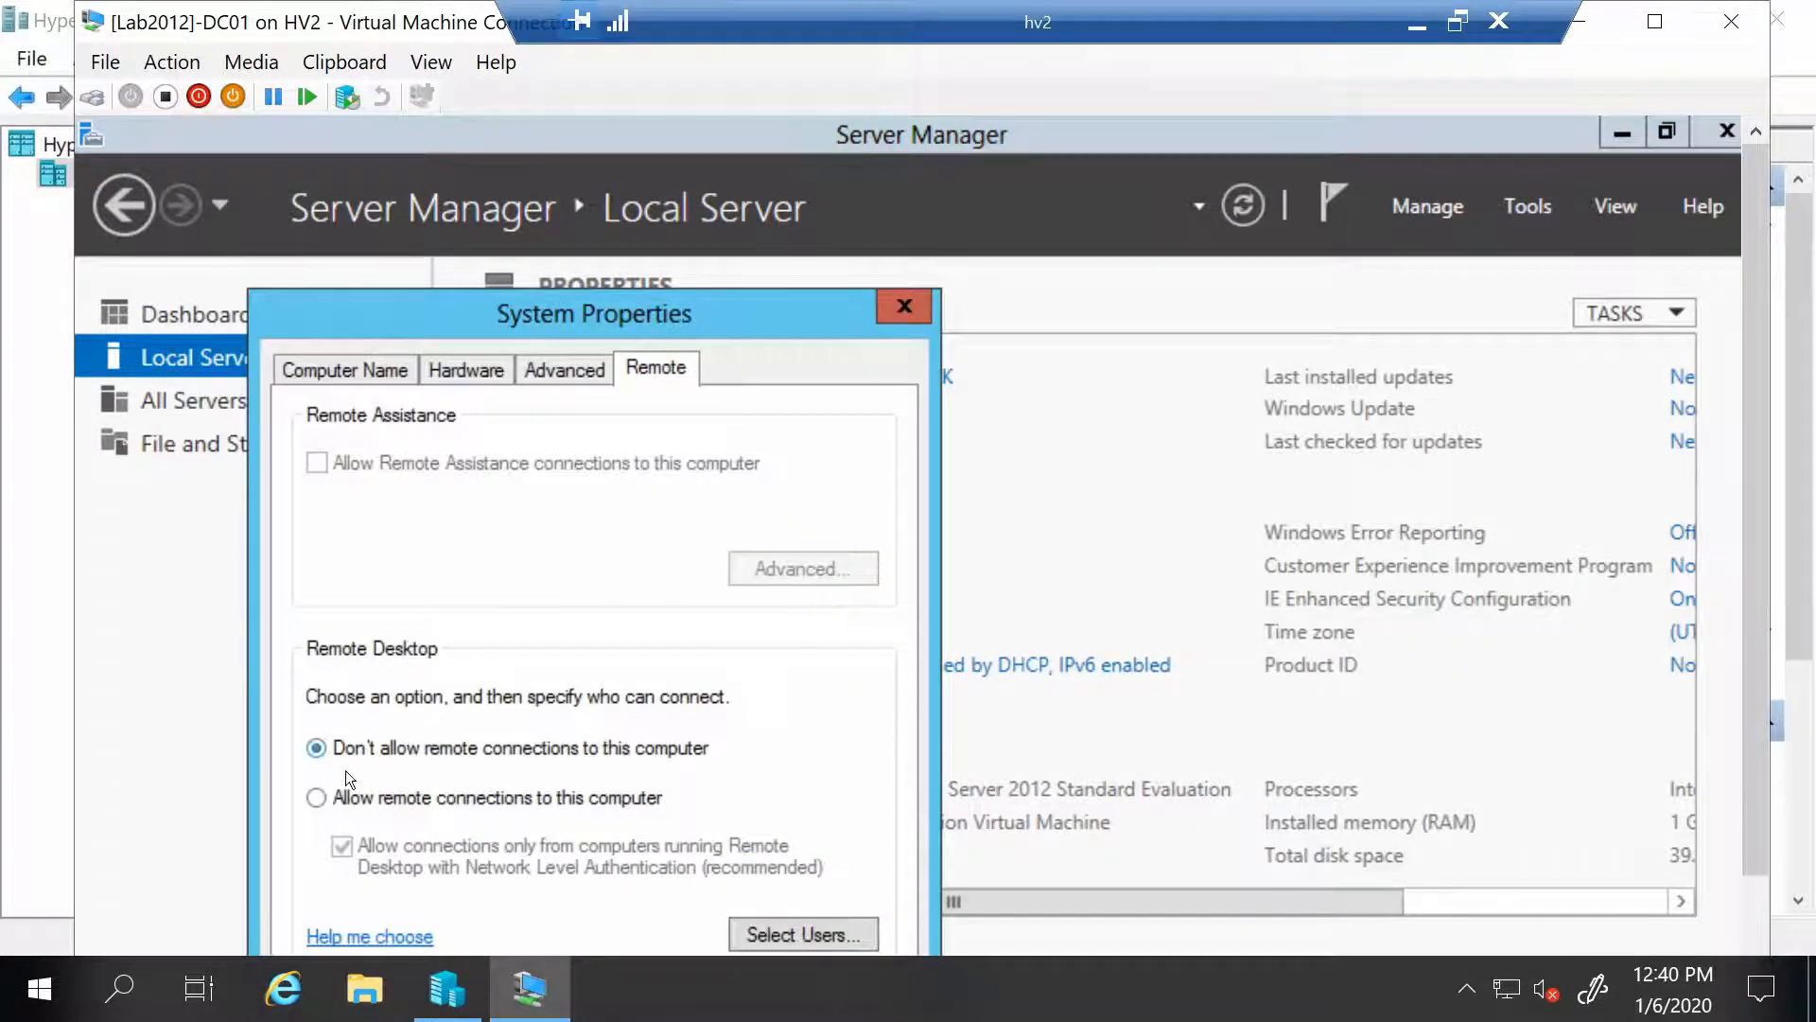
click(378, 804)
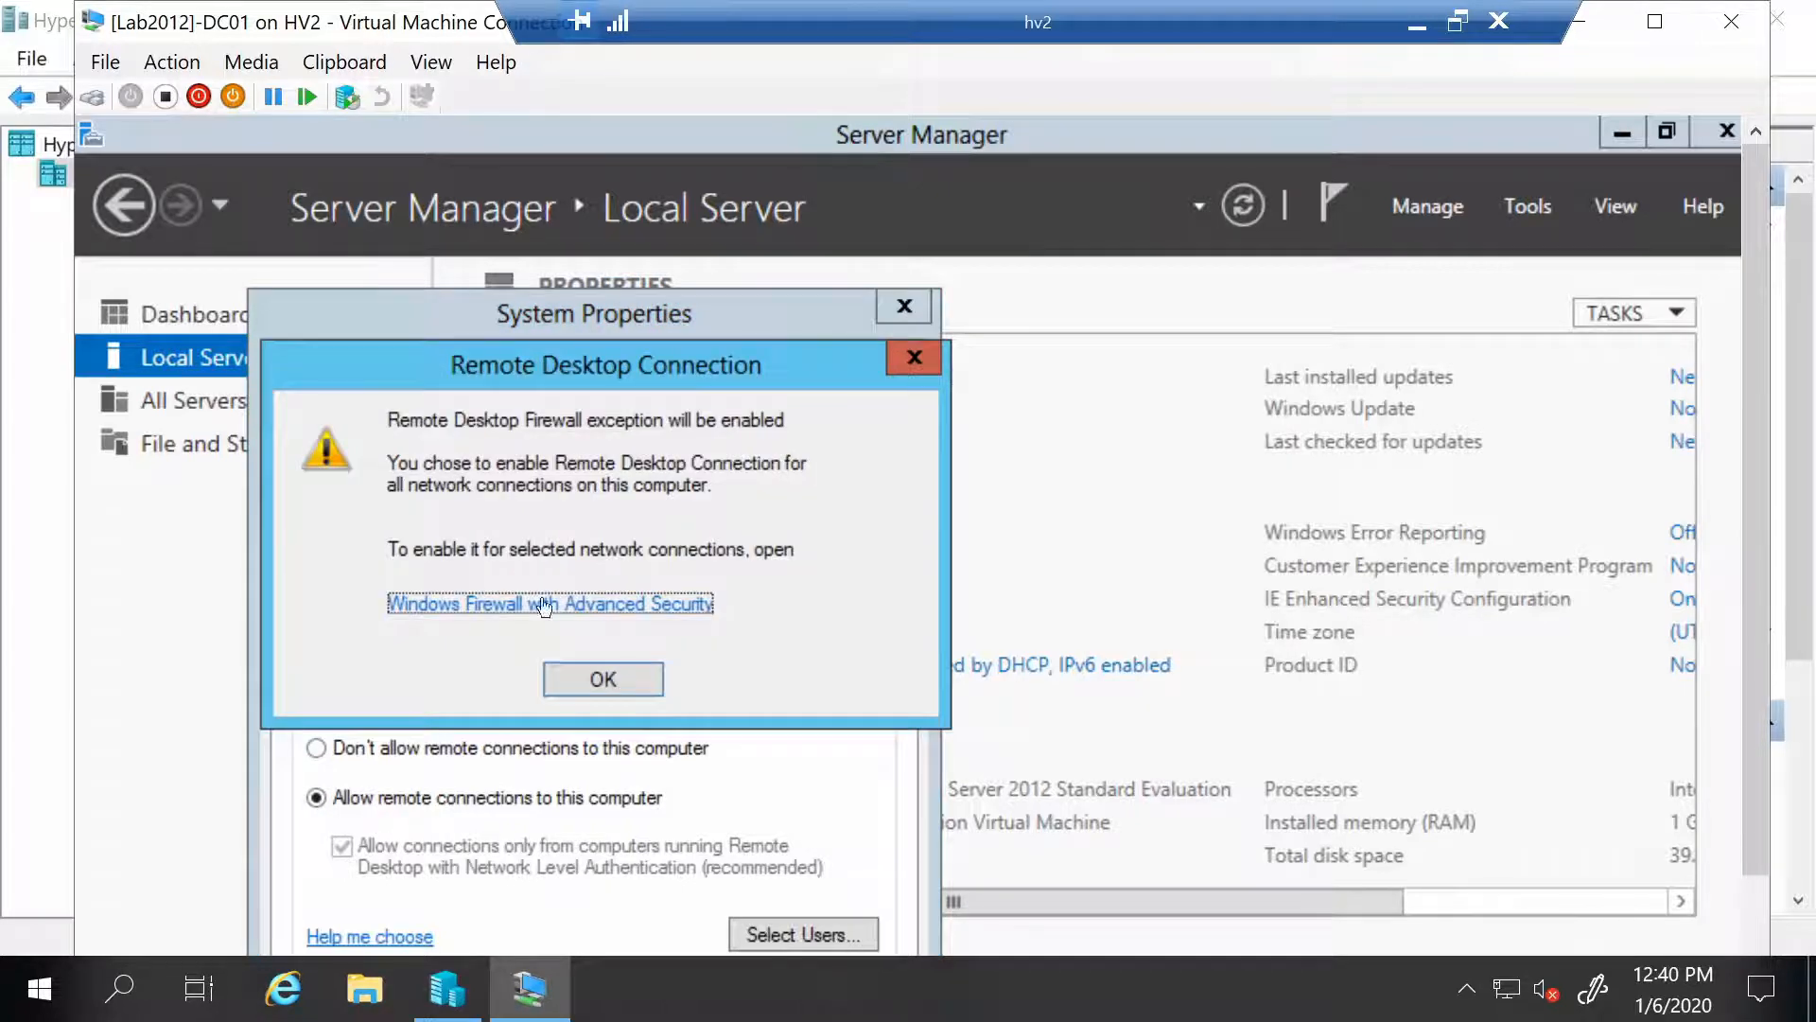
click(603, 685)
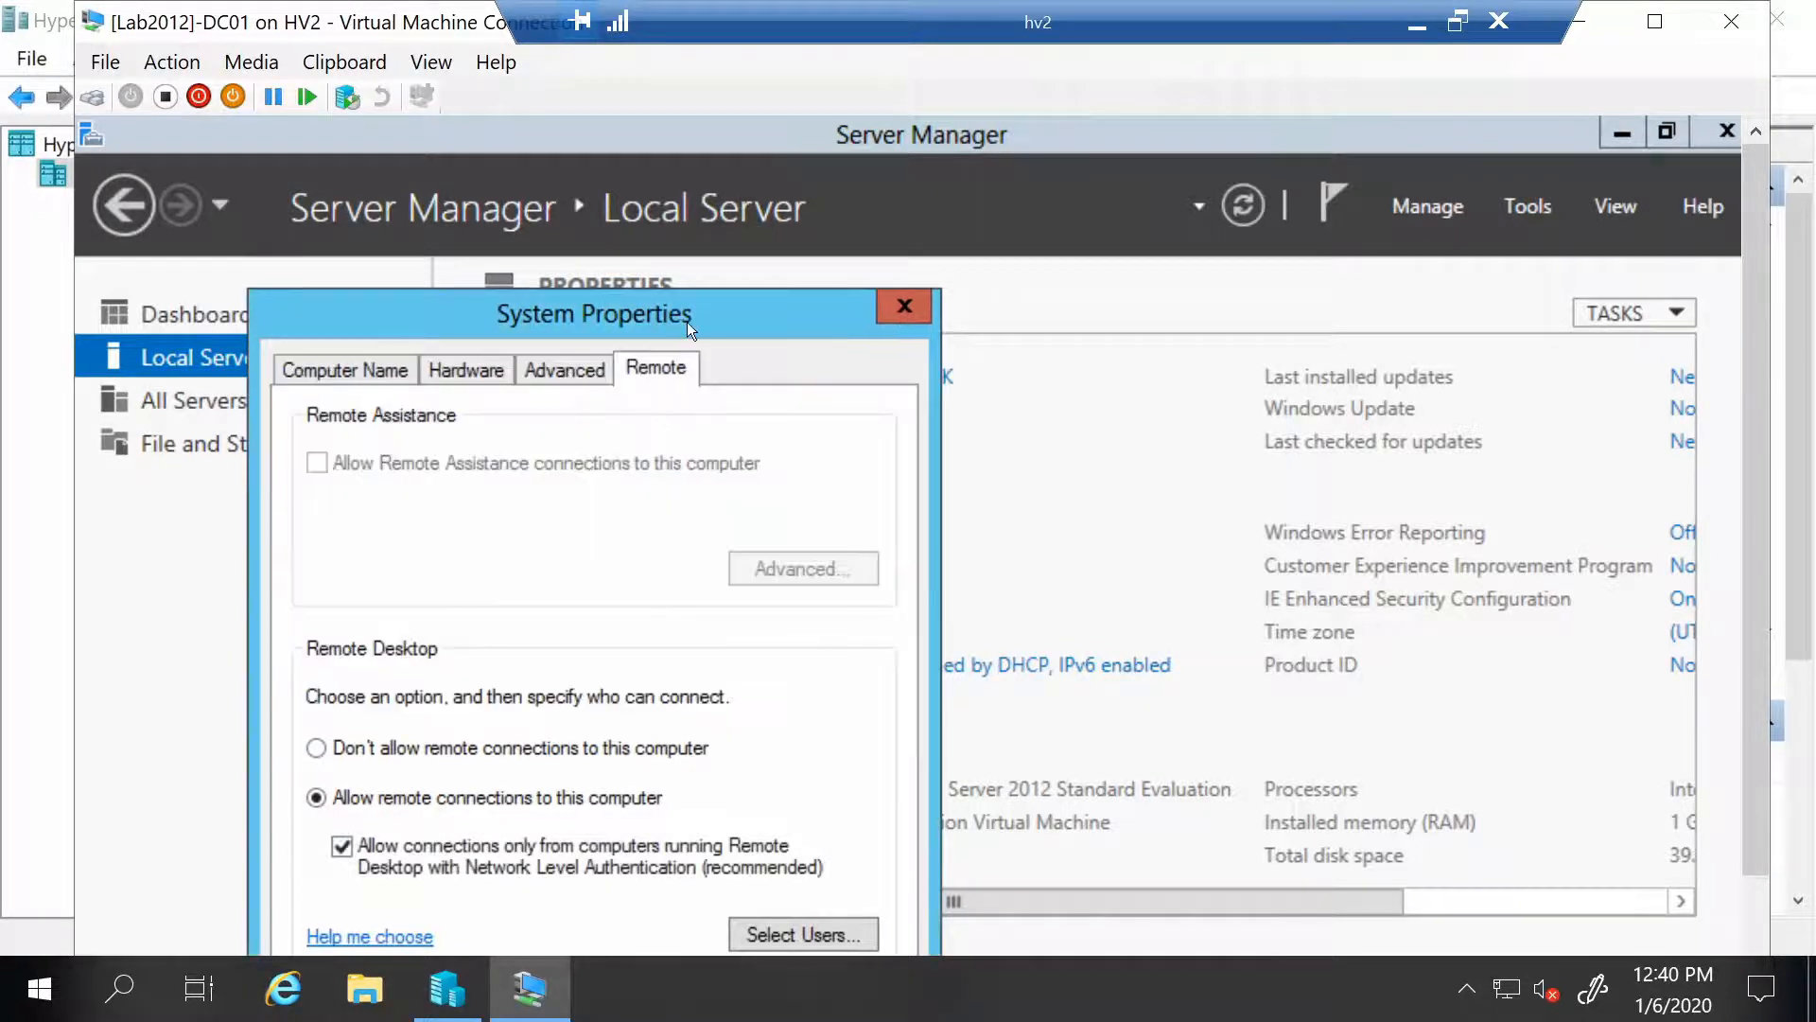
drag(687, 322, 687, 11)
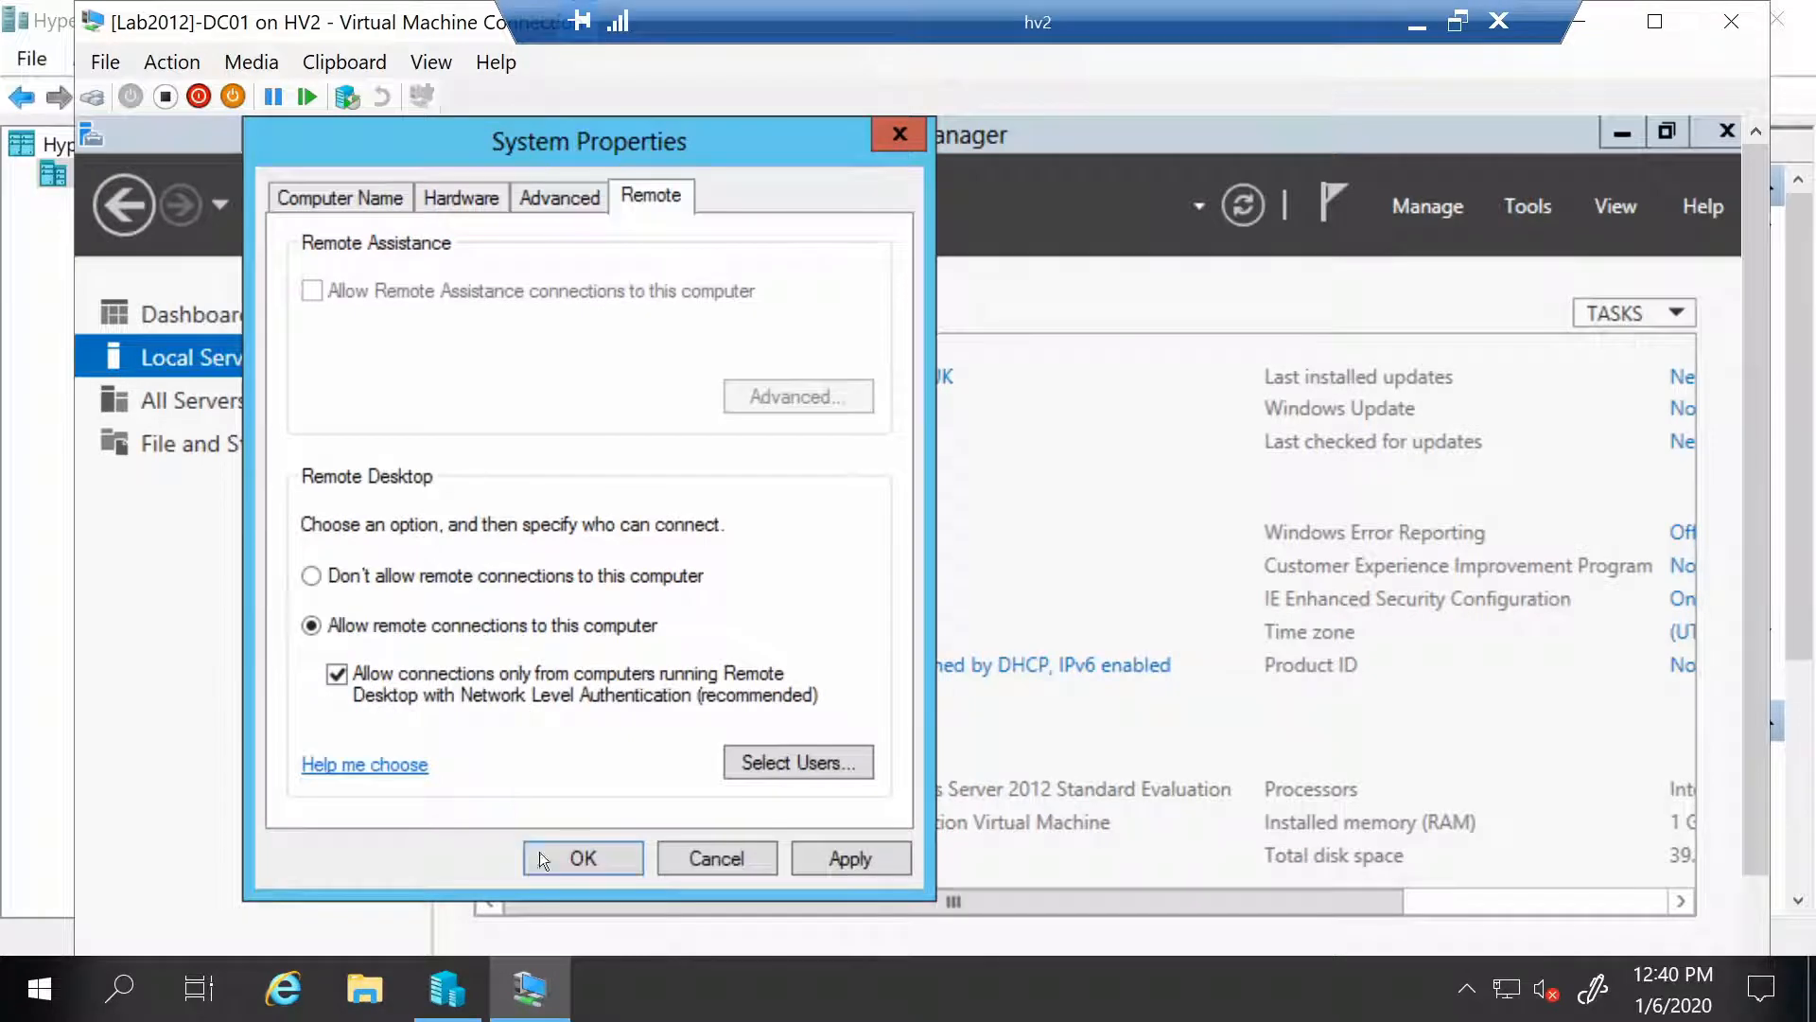
click(580, 859)
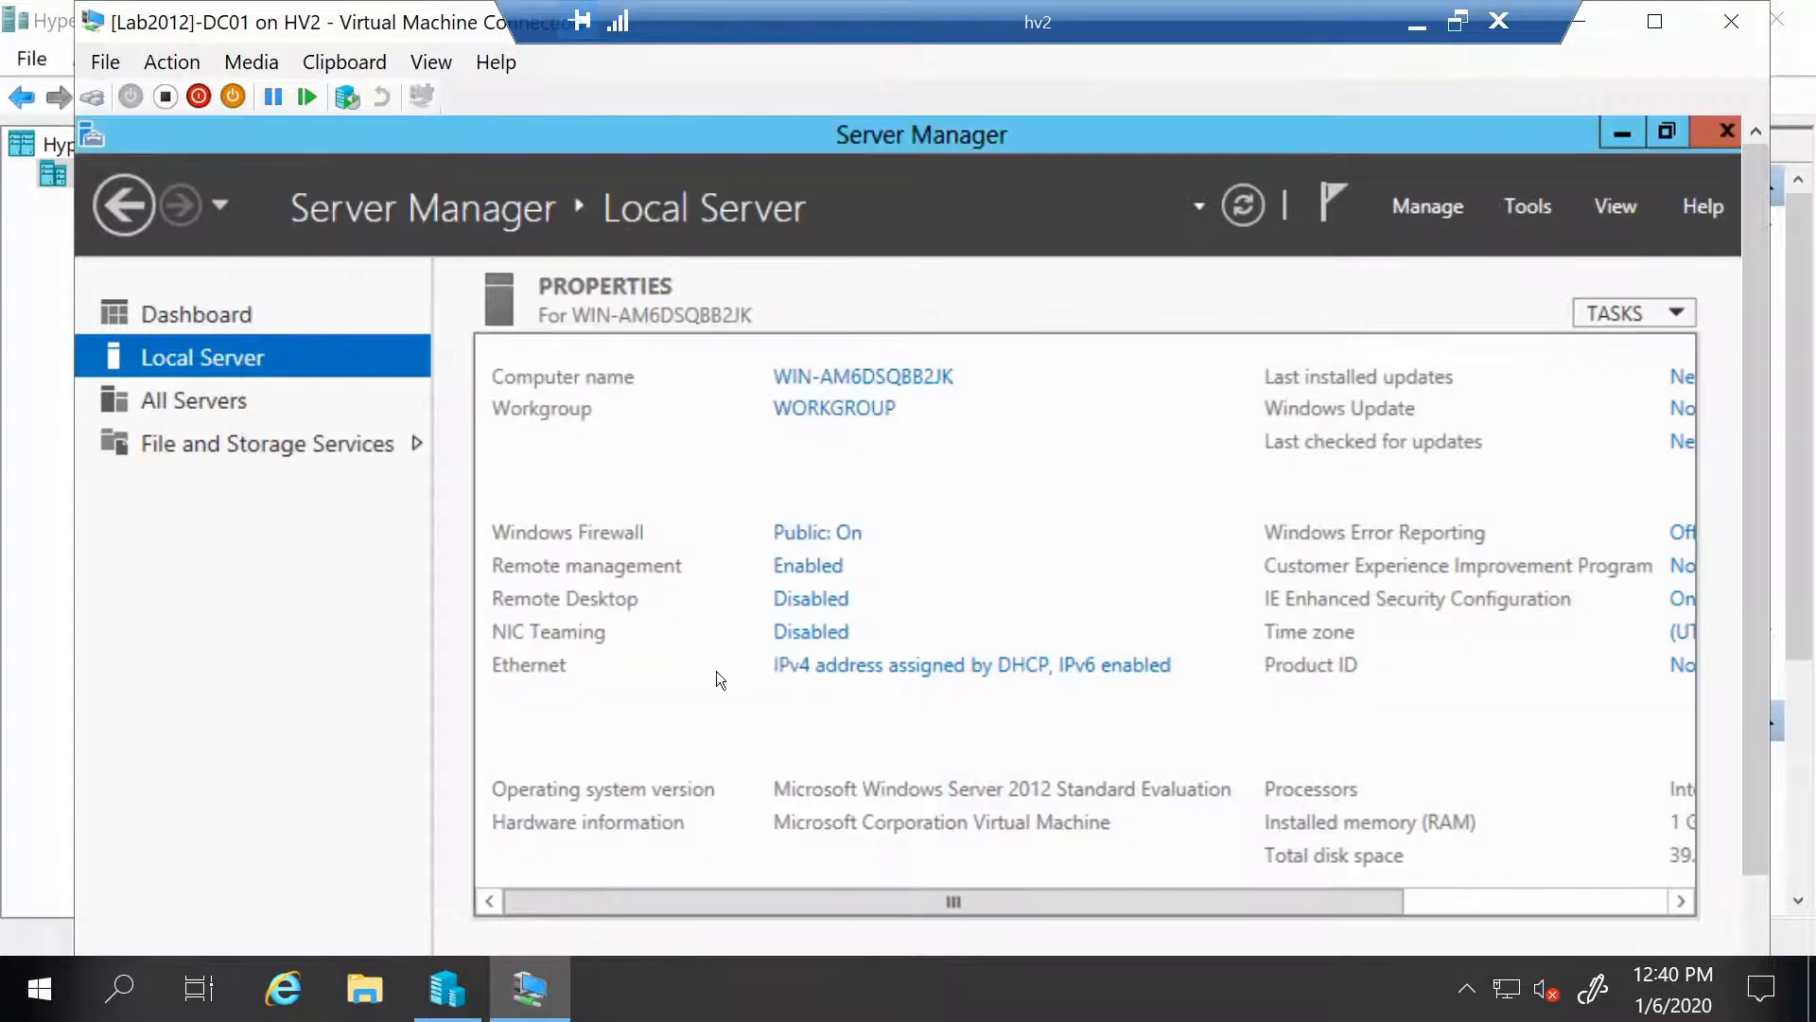
click(871, 669)
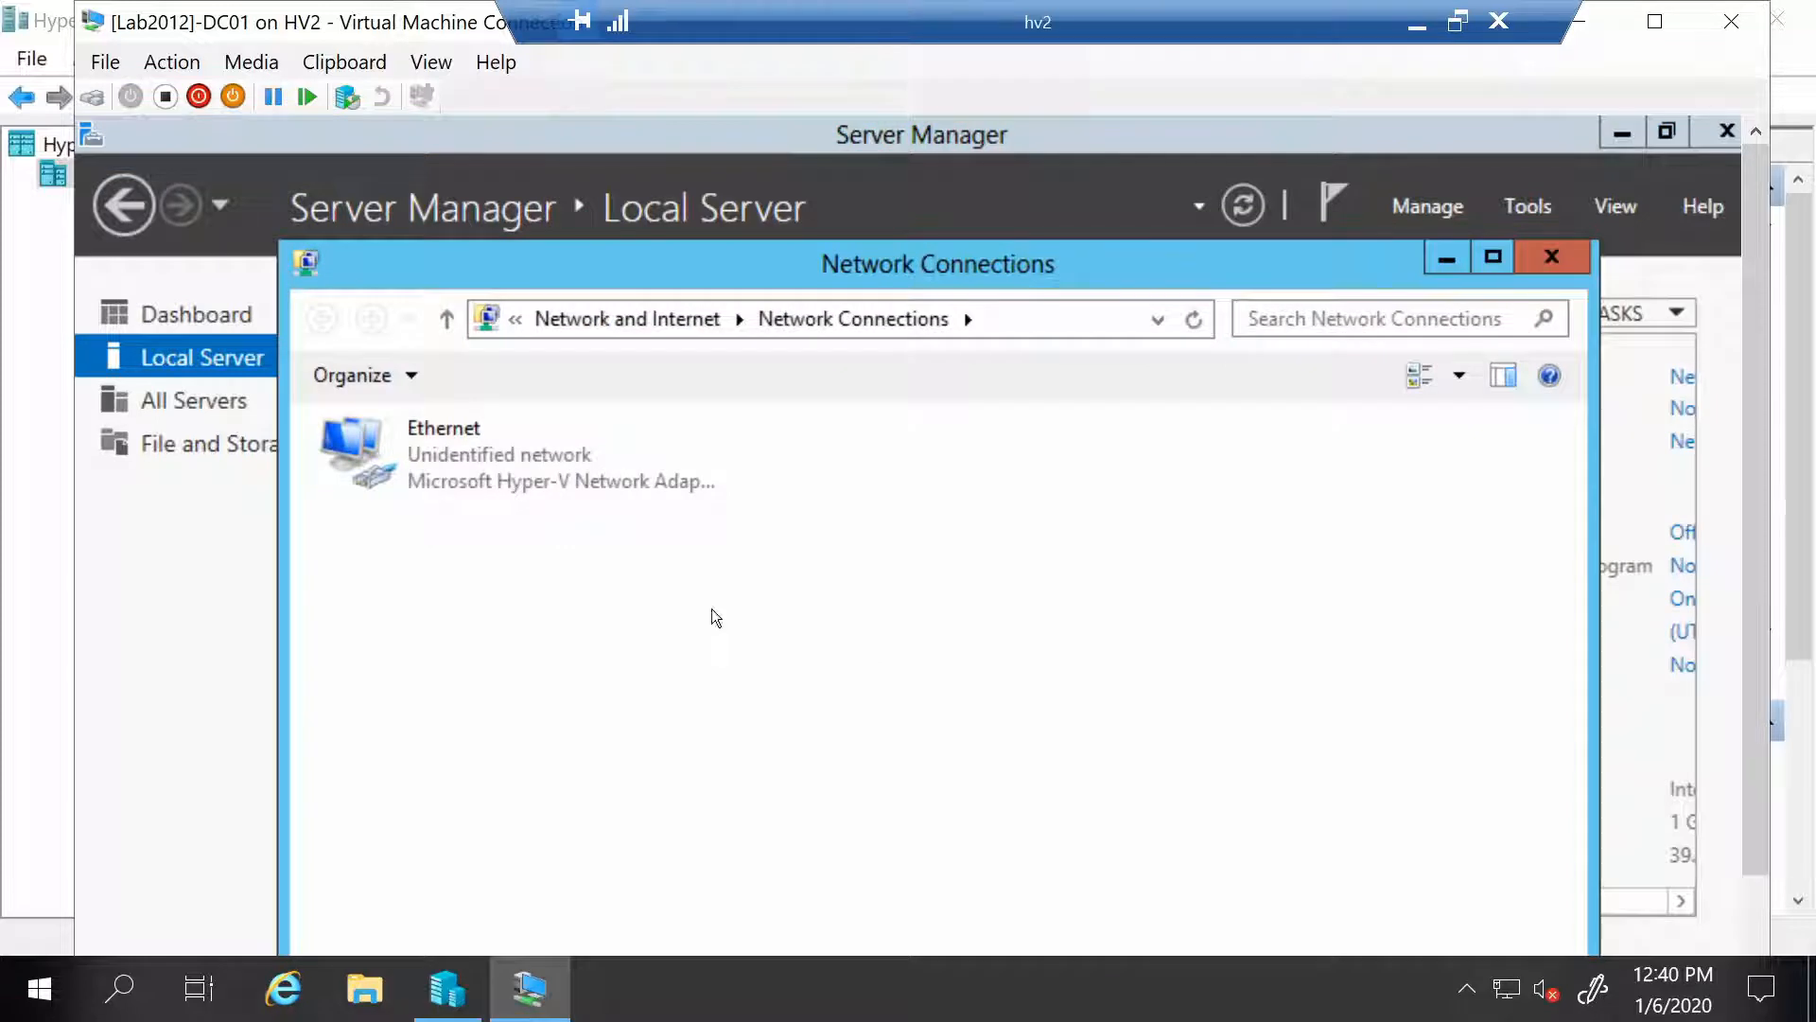
Give Ethernet static IPv4 192.168.10.1, mask 255.255.255.0, gateway 192.168.10.254
double_click(542, 481)
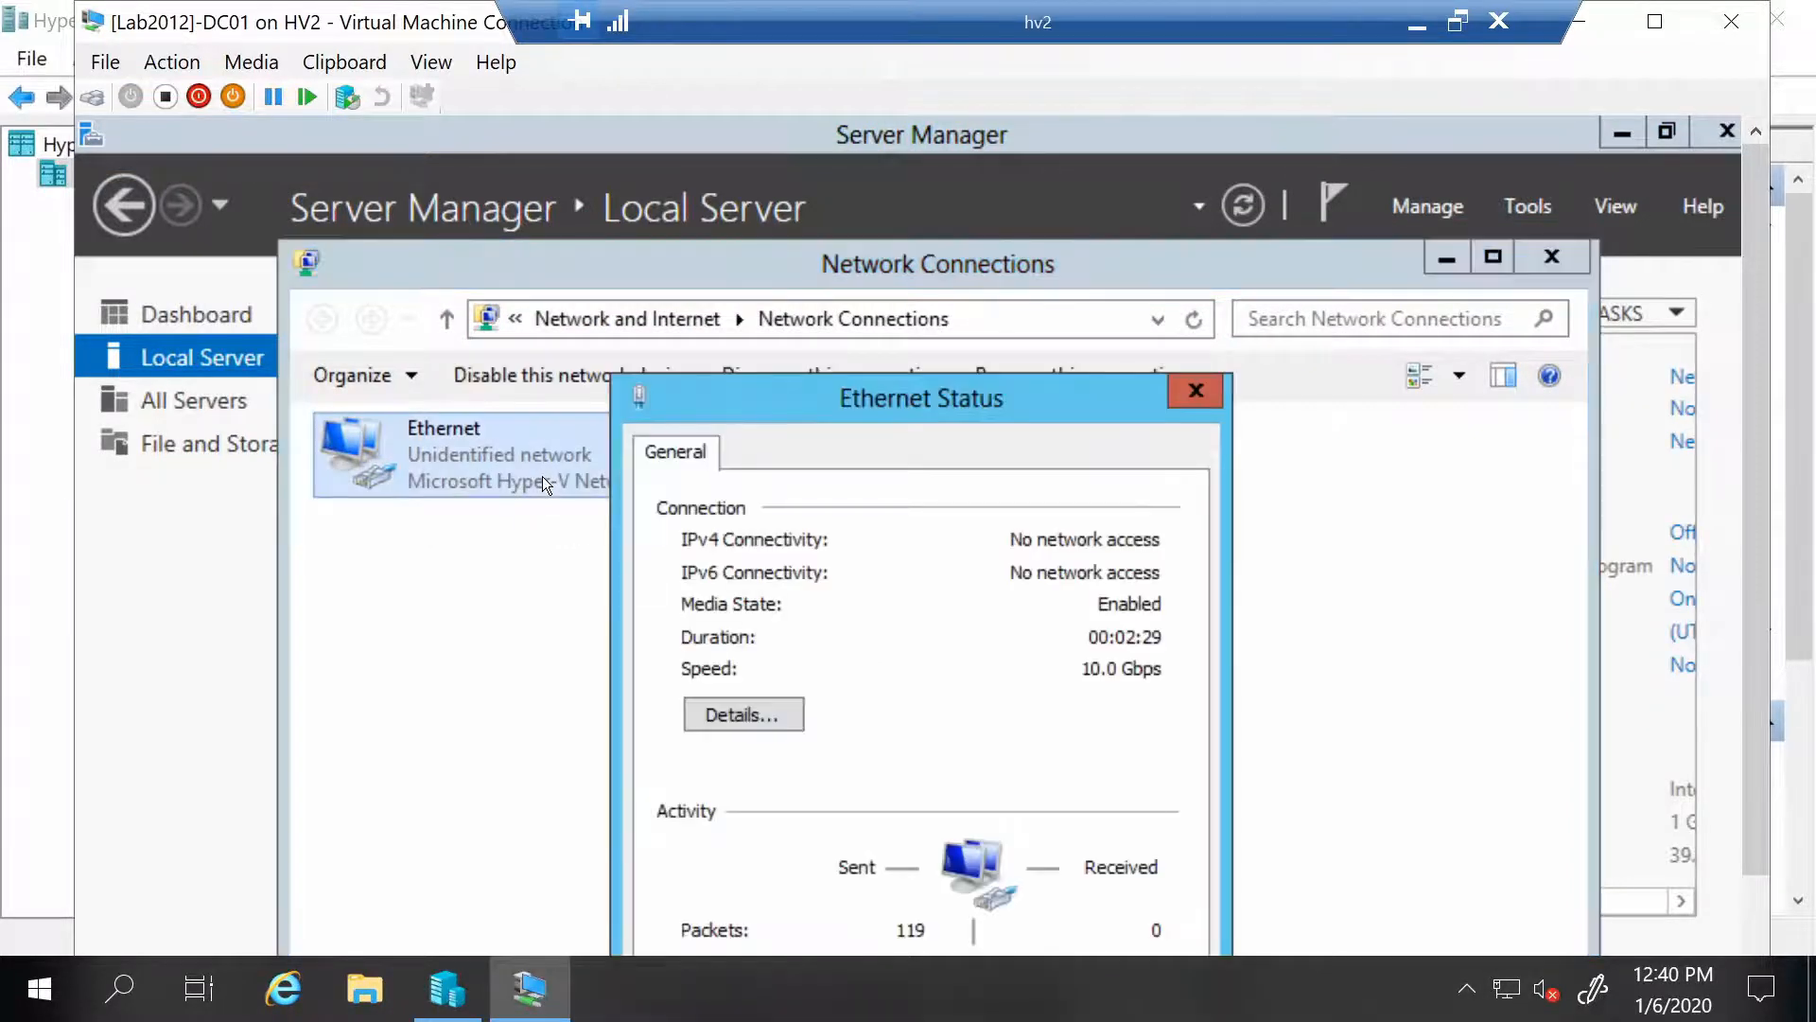
drag(750, 378, 440, 142)
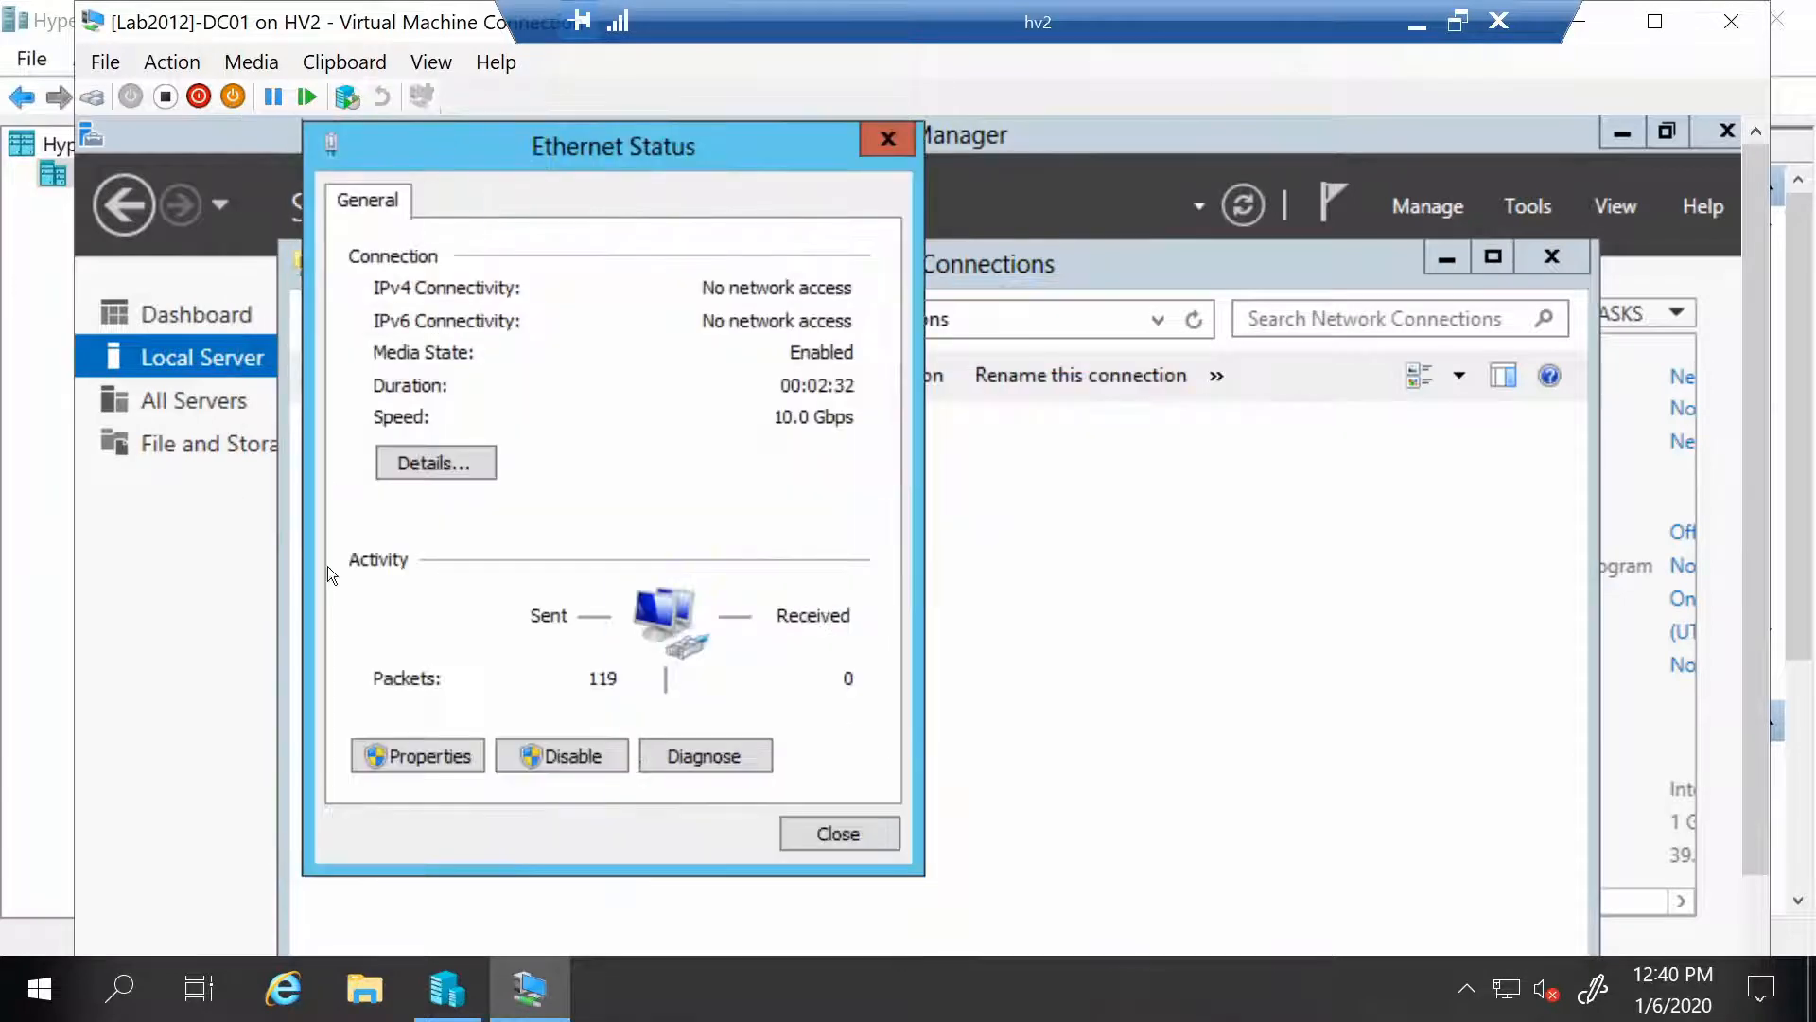
click(413, 753)
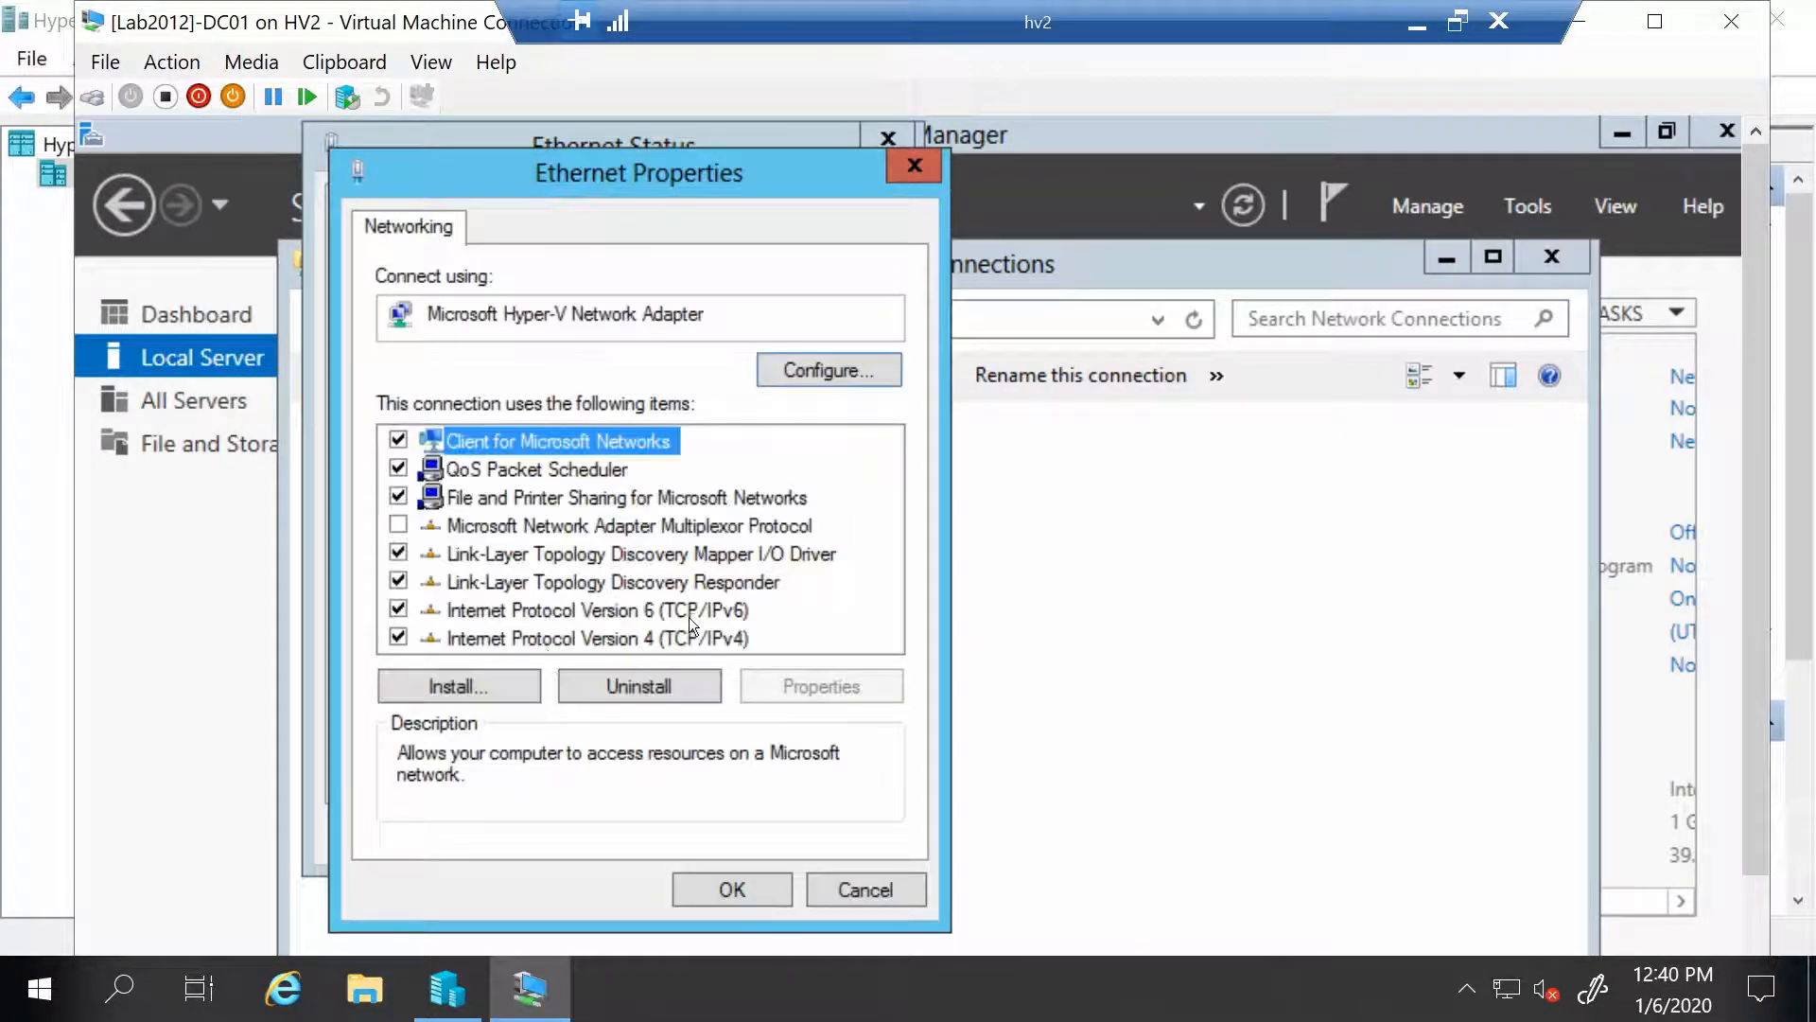
double_click(668, 647)
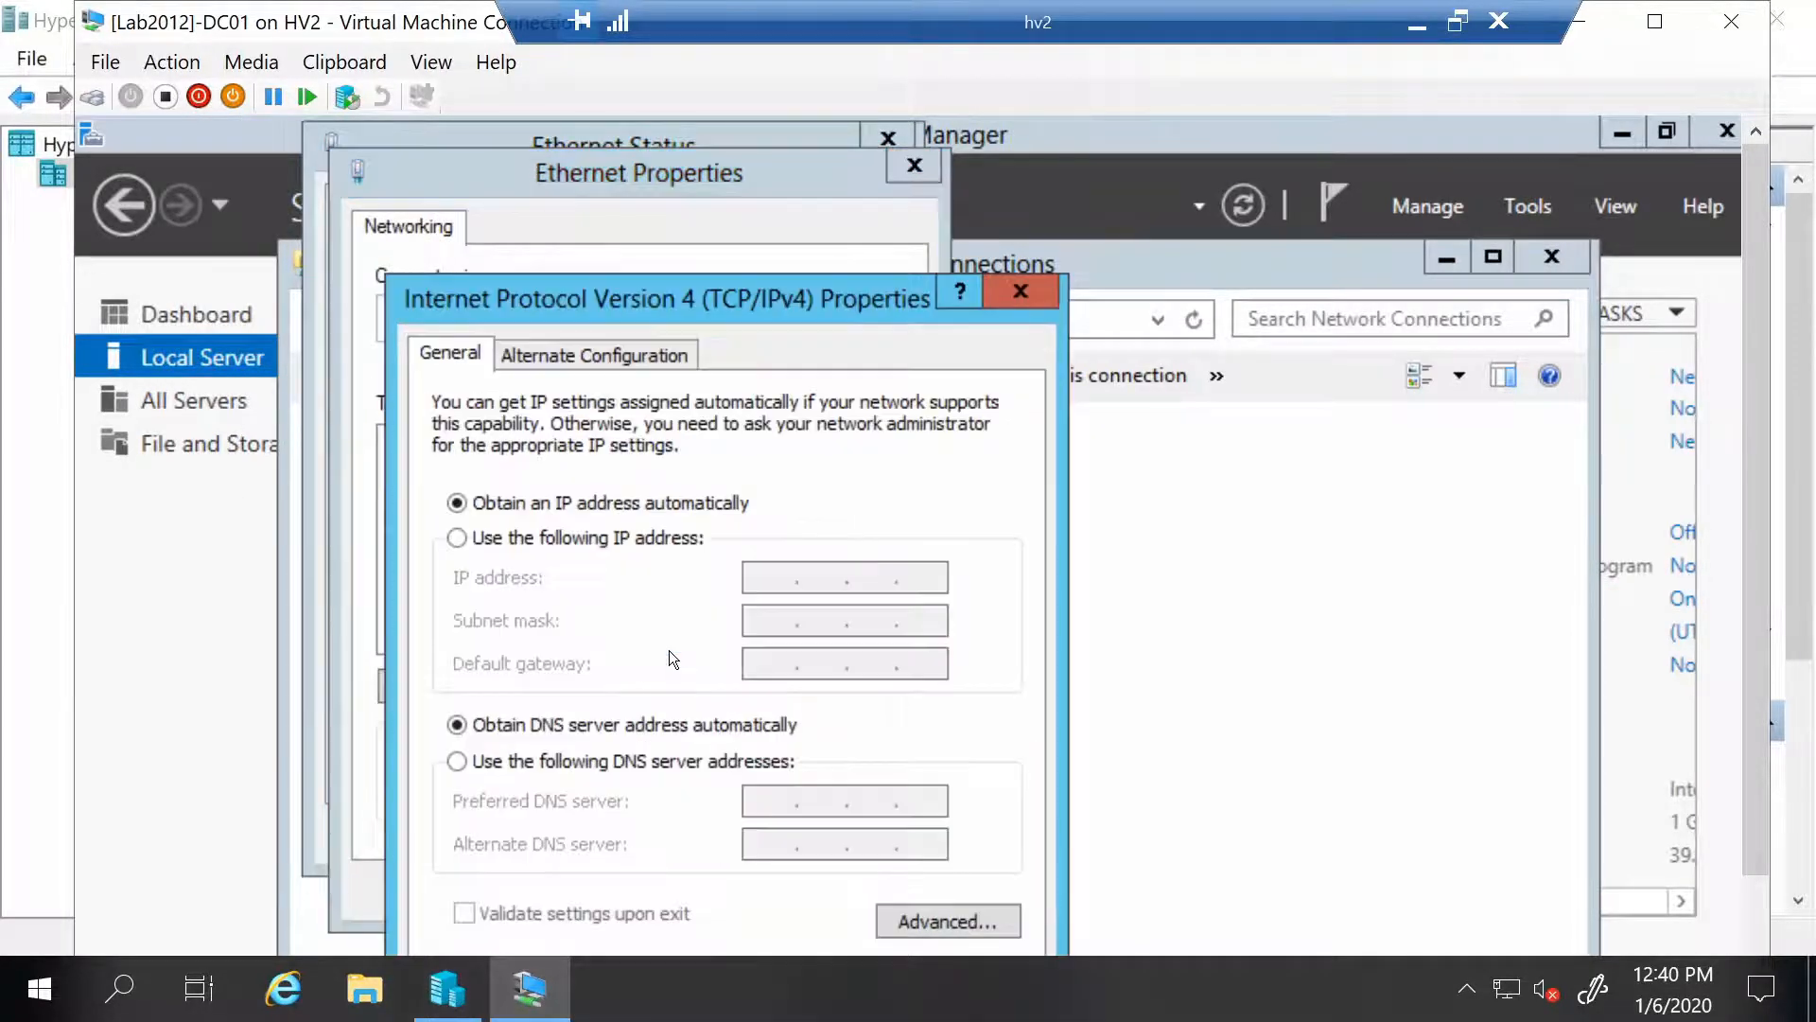
click(567, 537)
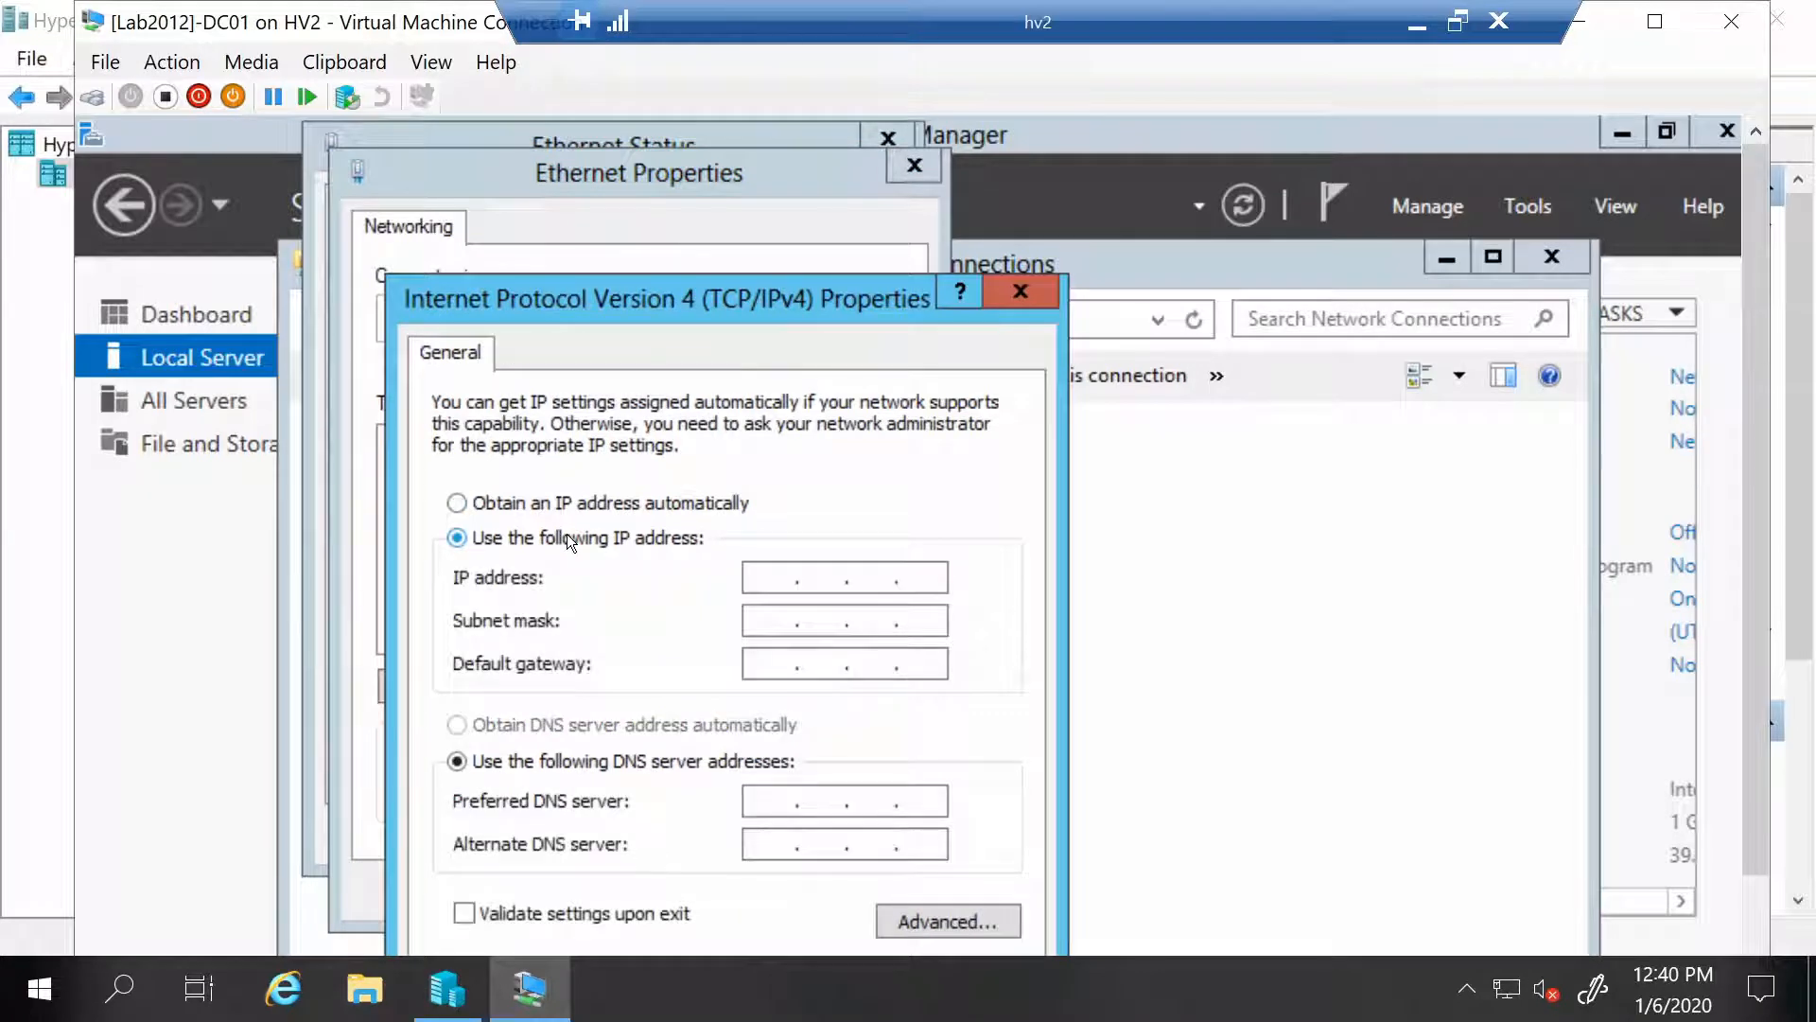
click(762, 588)
text(192 . 168 . 10 . 1)
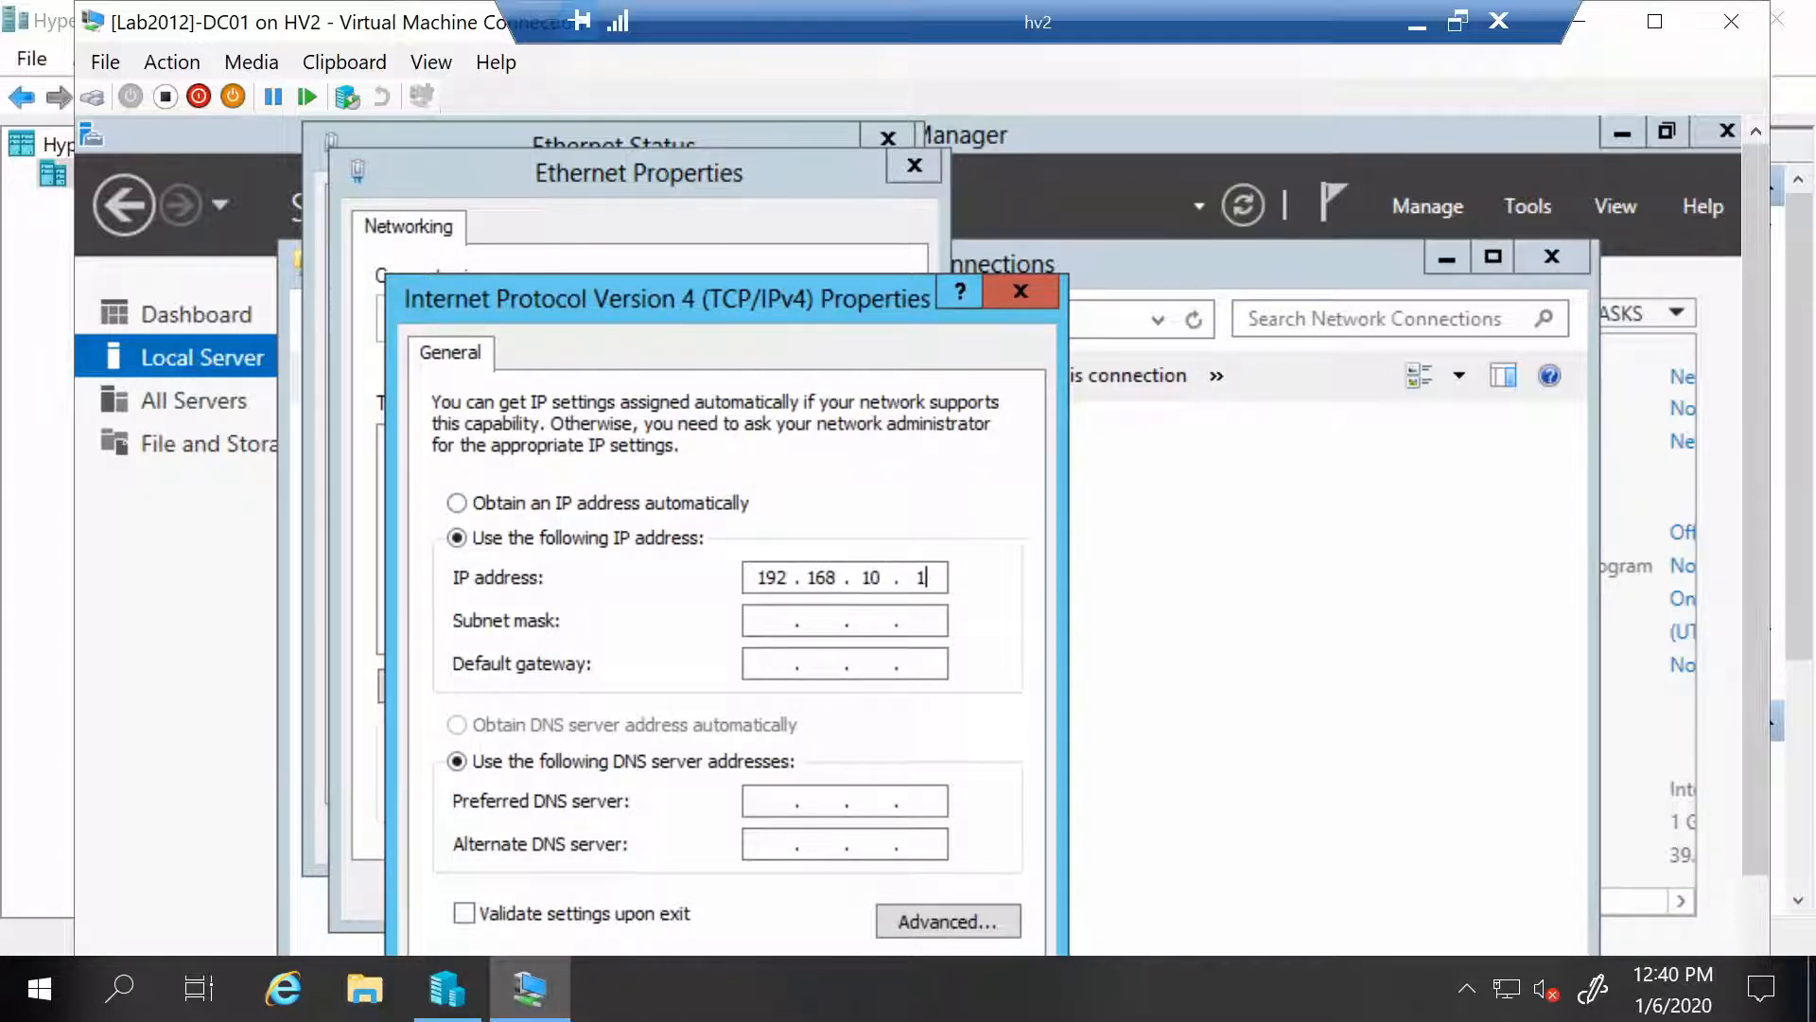
click(763, 622)
click(764, 662)
text(192 . 168 . )
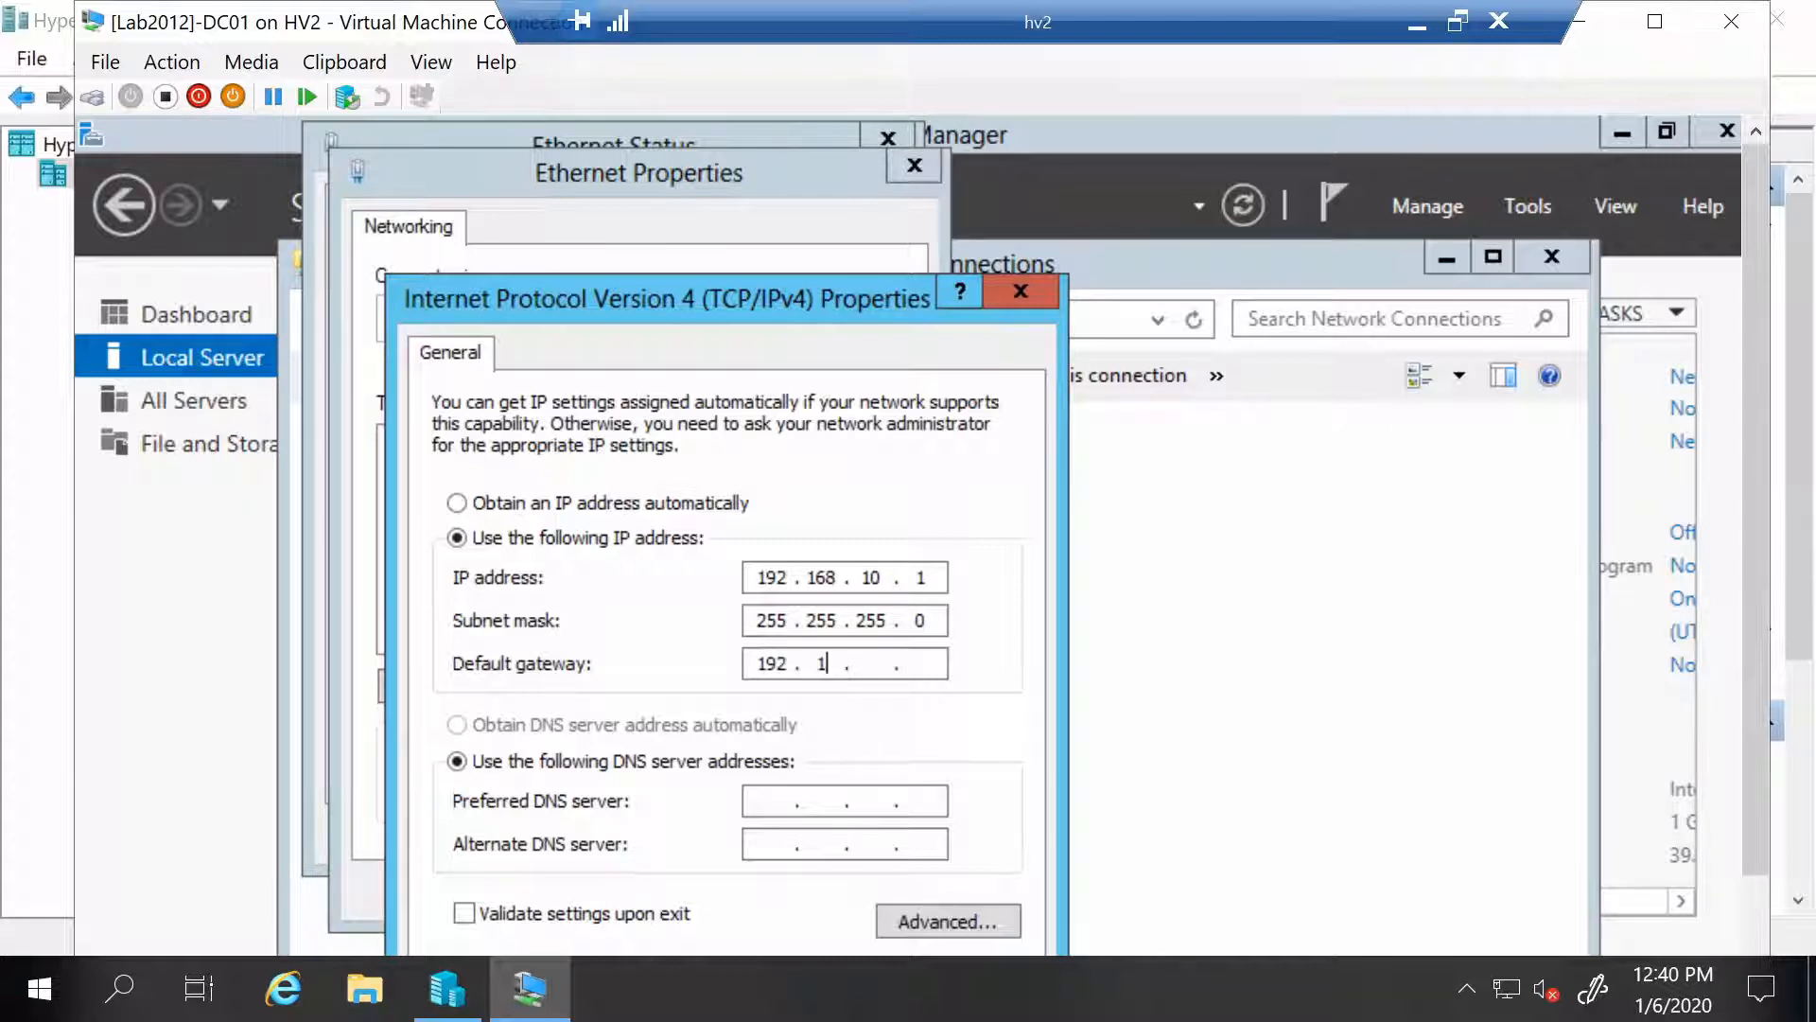
text(10 . 254)
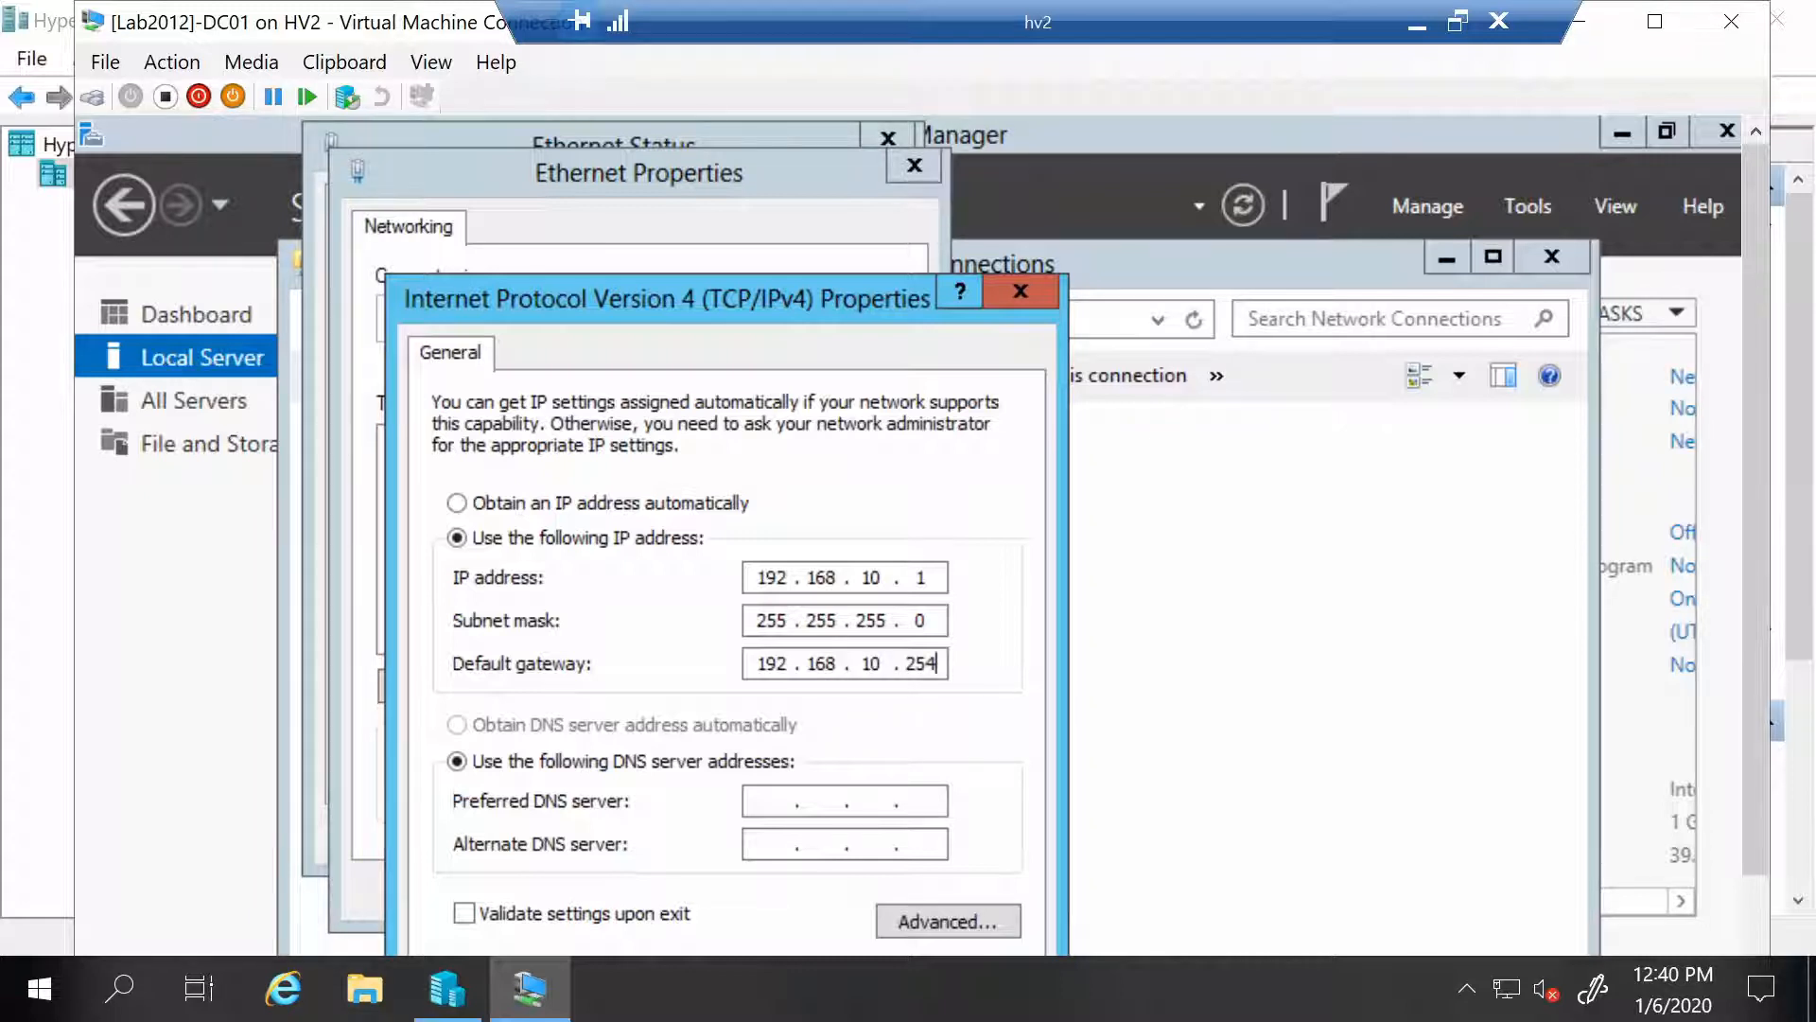
Save the adapter settings, close the network windows, and make the VM view full screen
drag(849, 292, 857, 189)
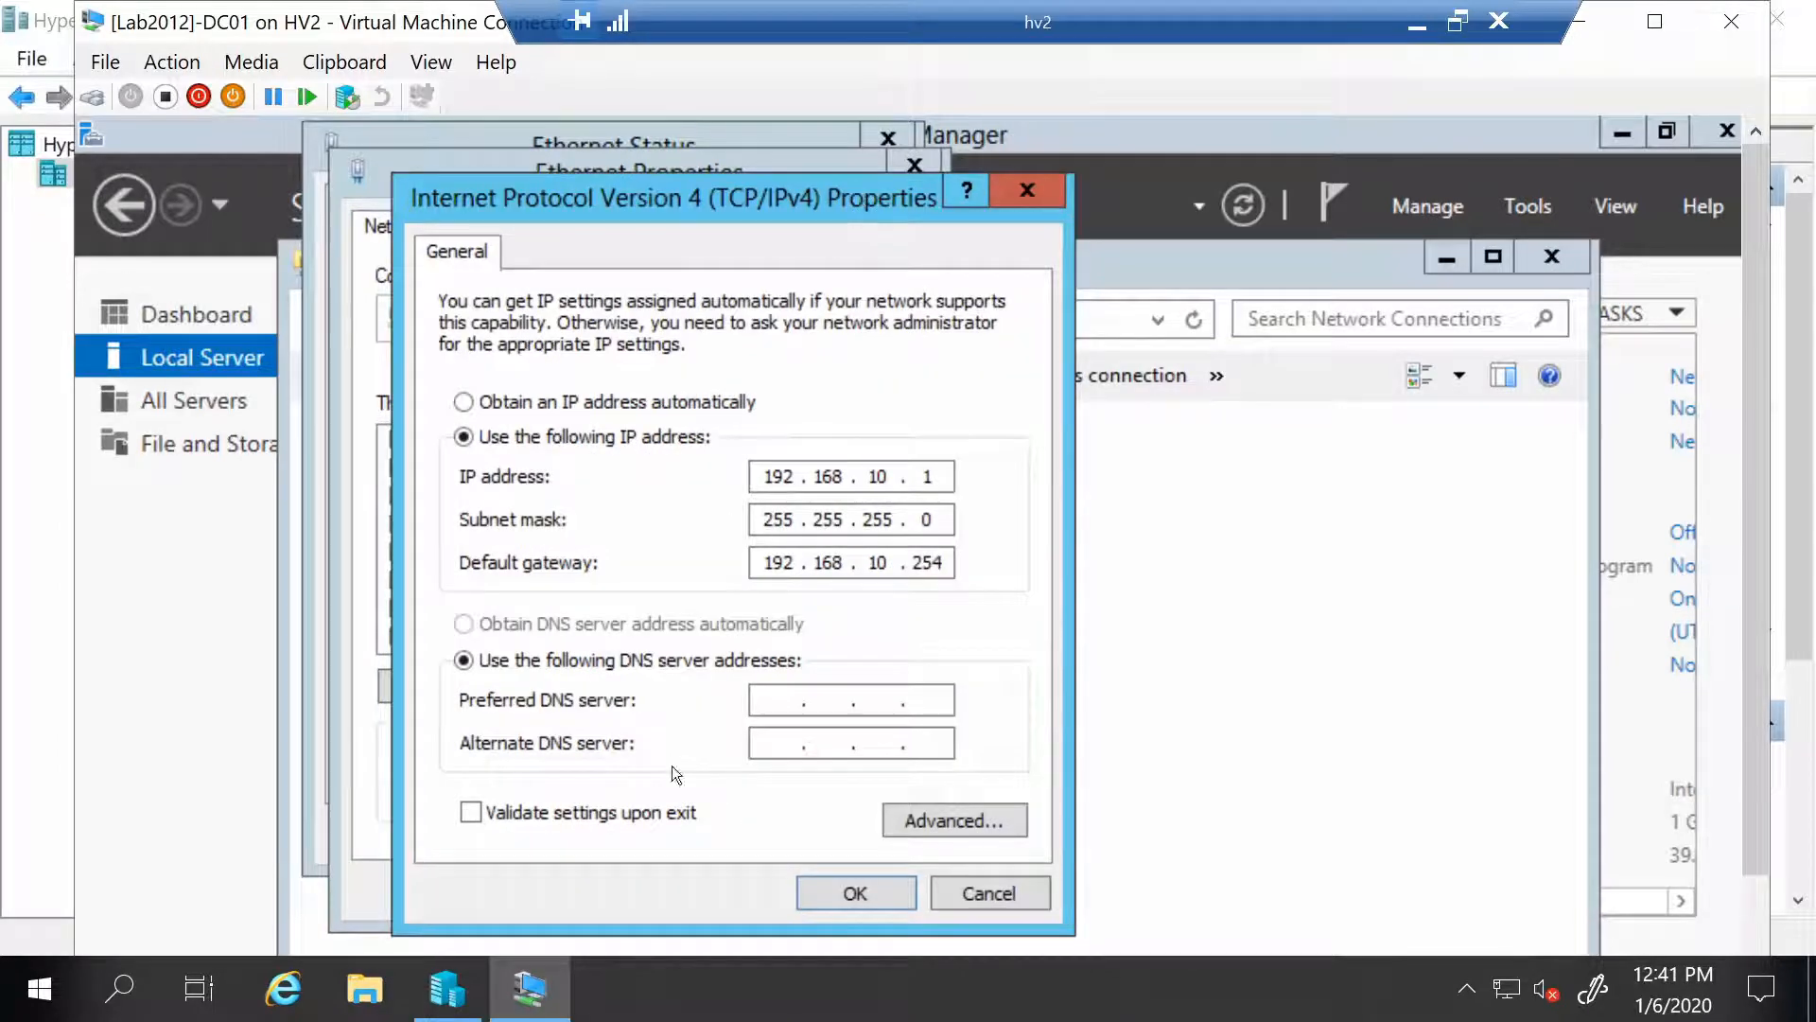
click(847, 901)
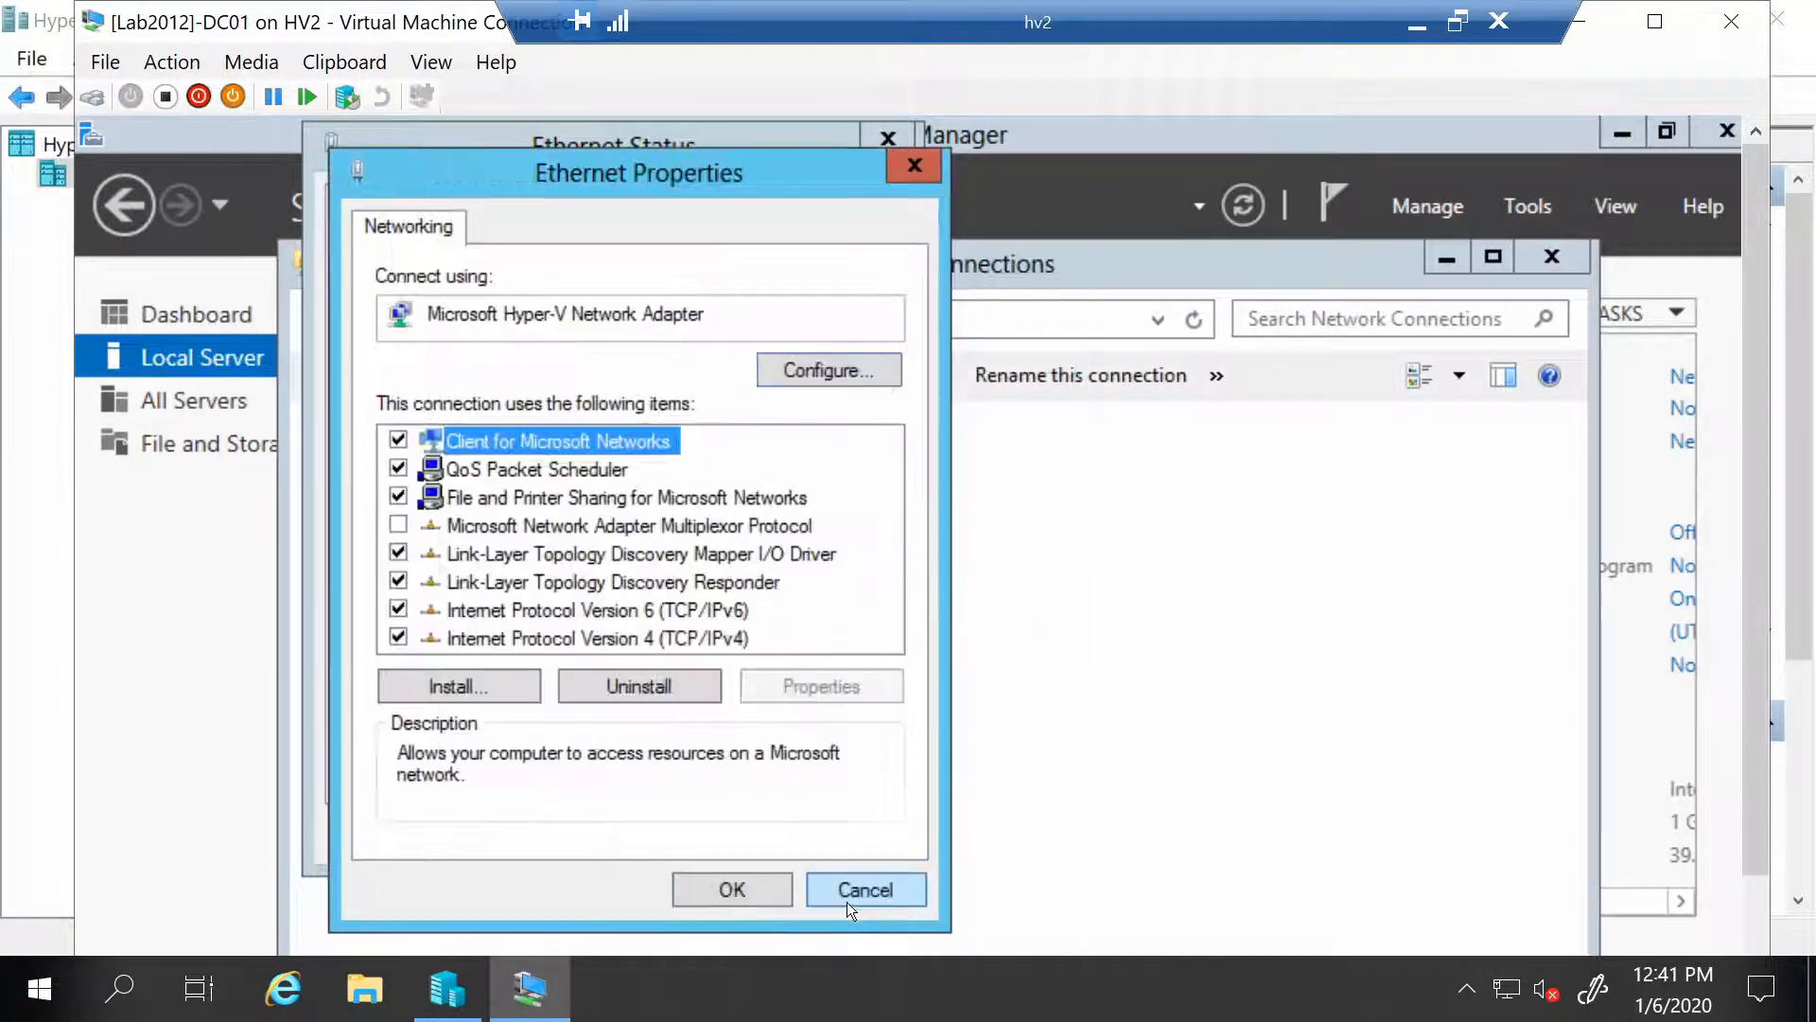
click(734, 894)
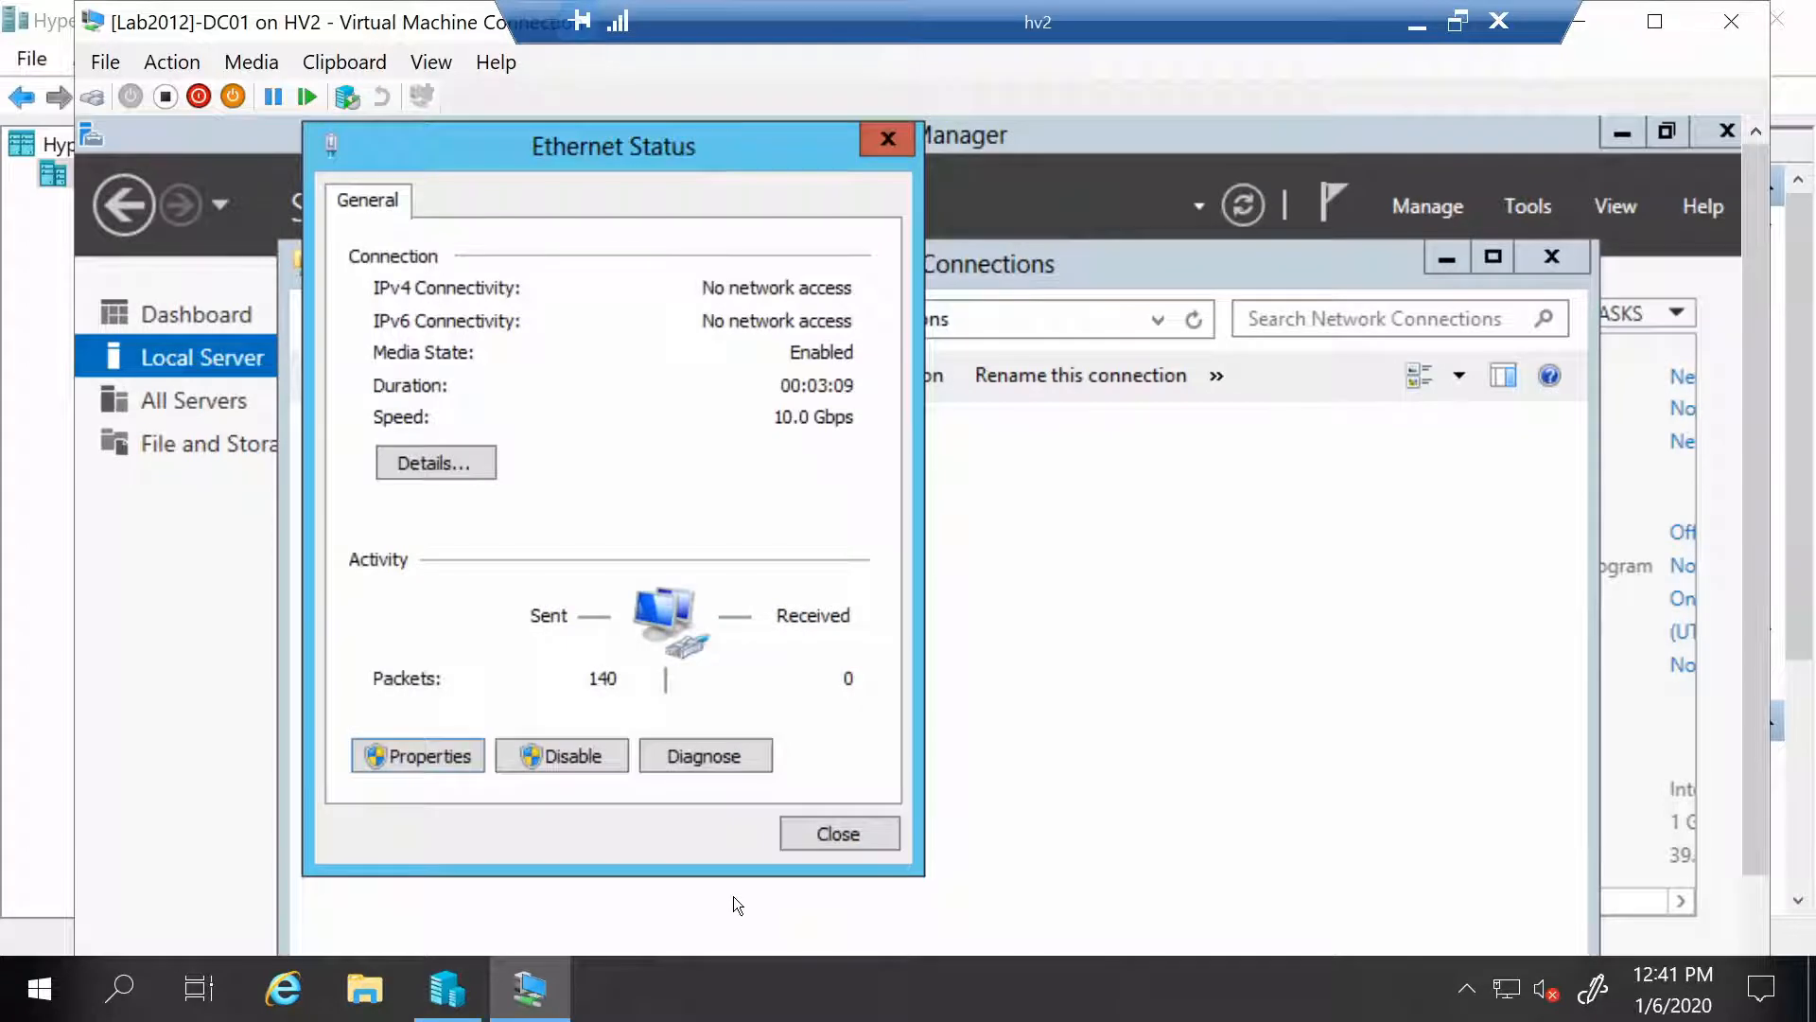
click(846, 836)
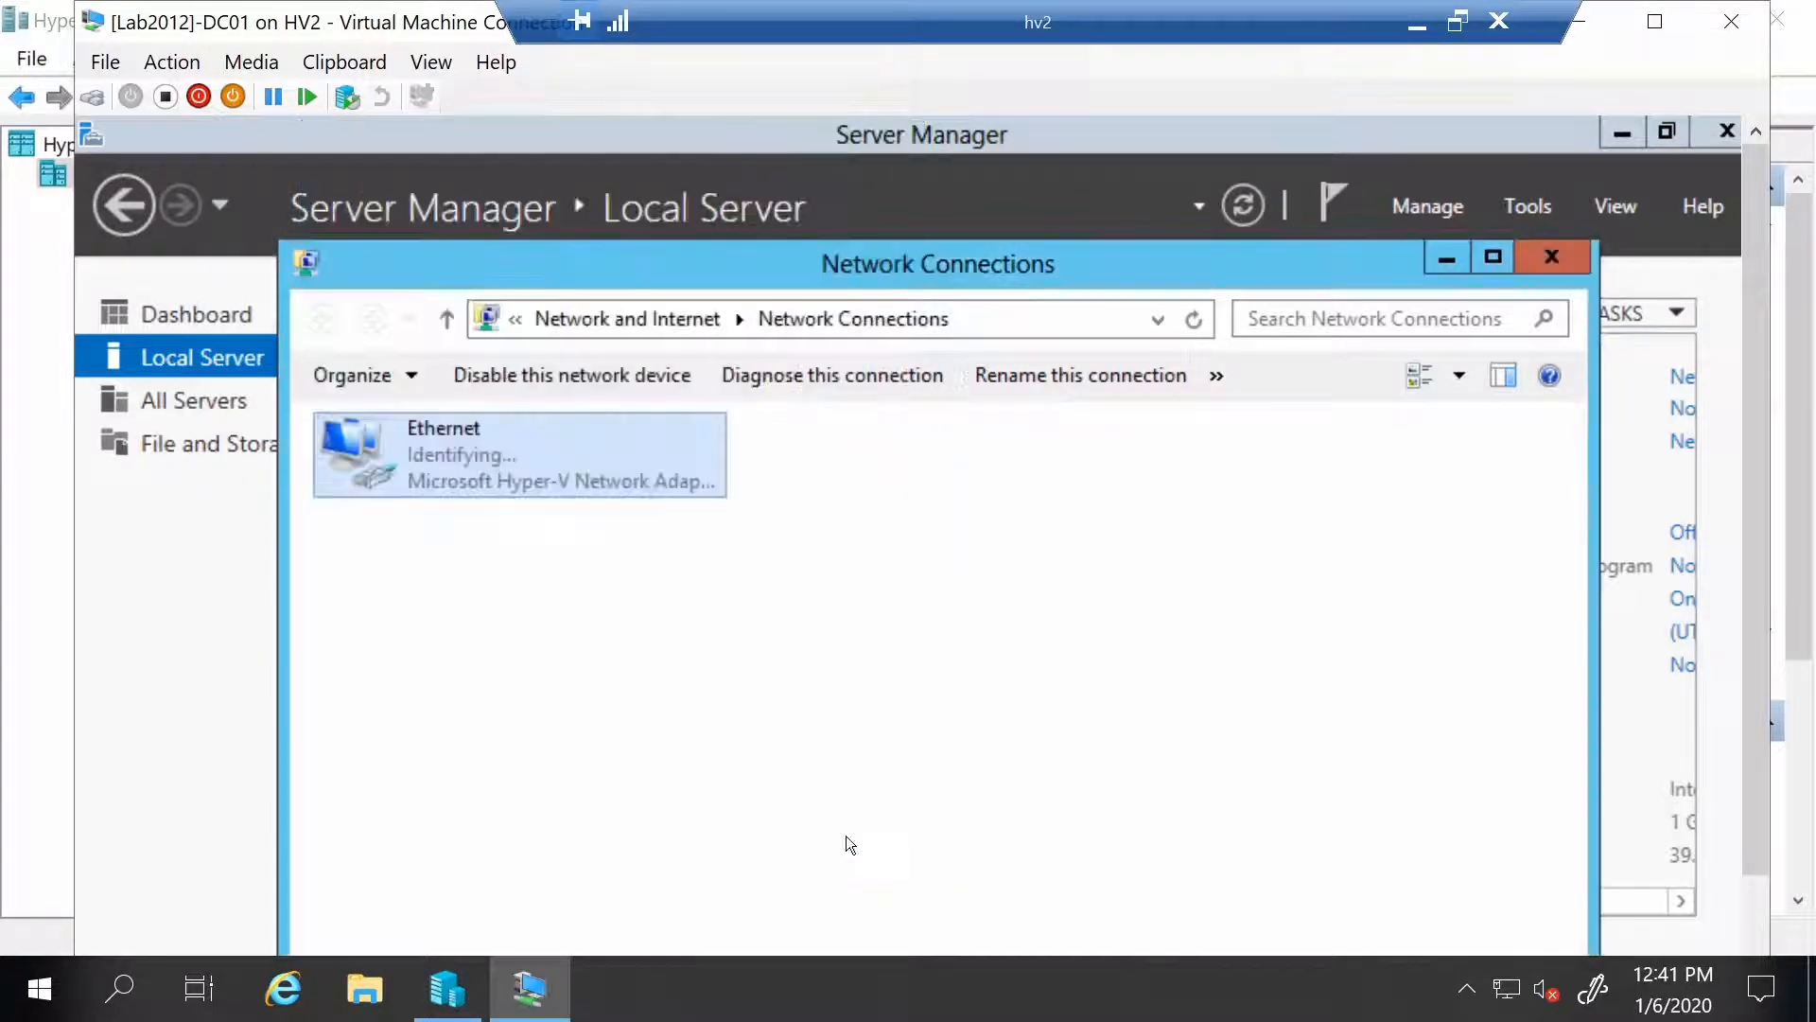
click(920, 572)
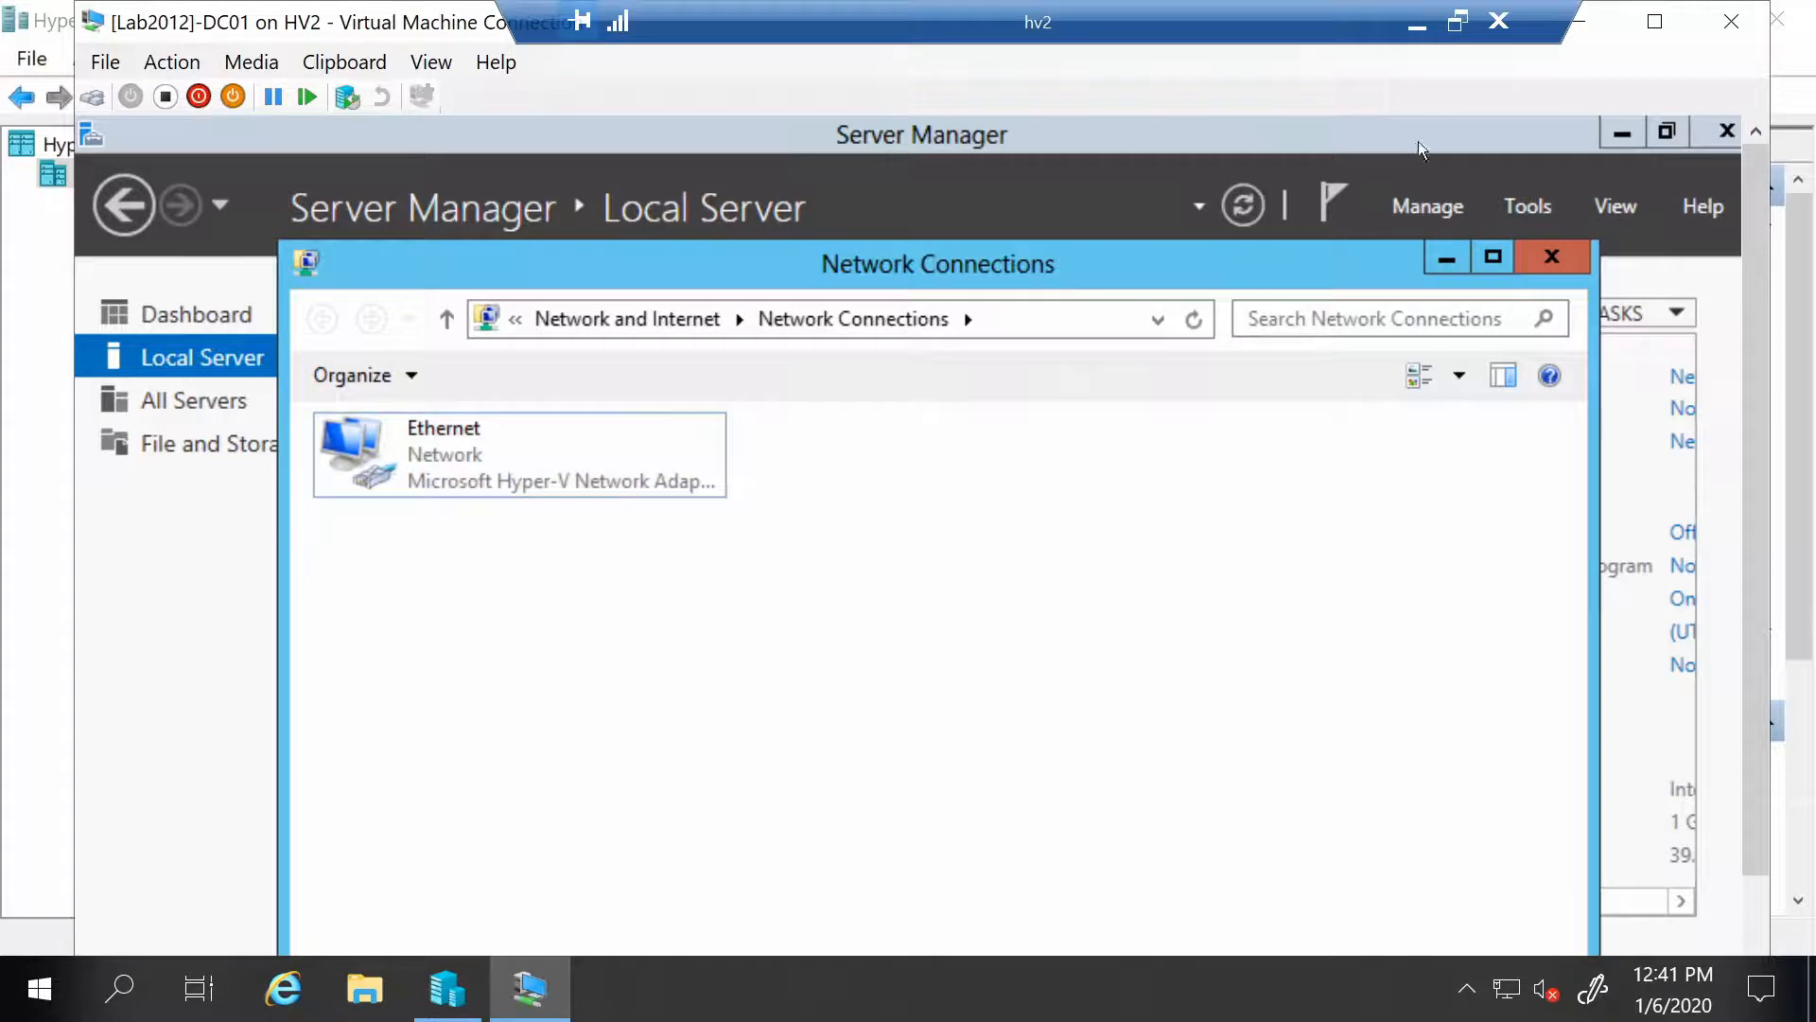
click(1553, 269)
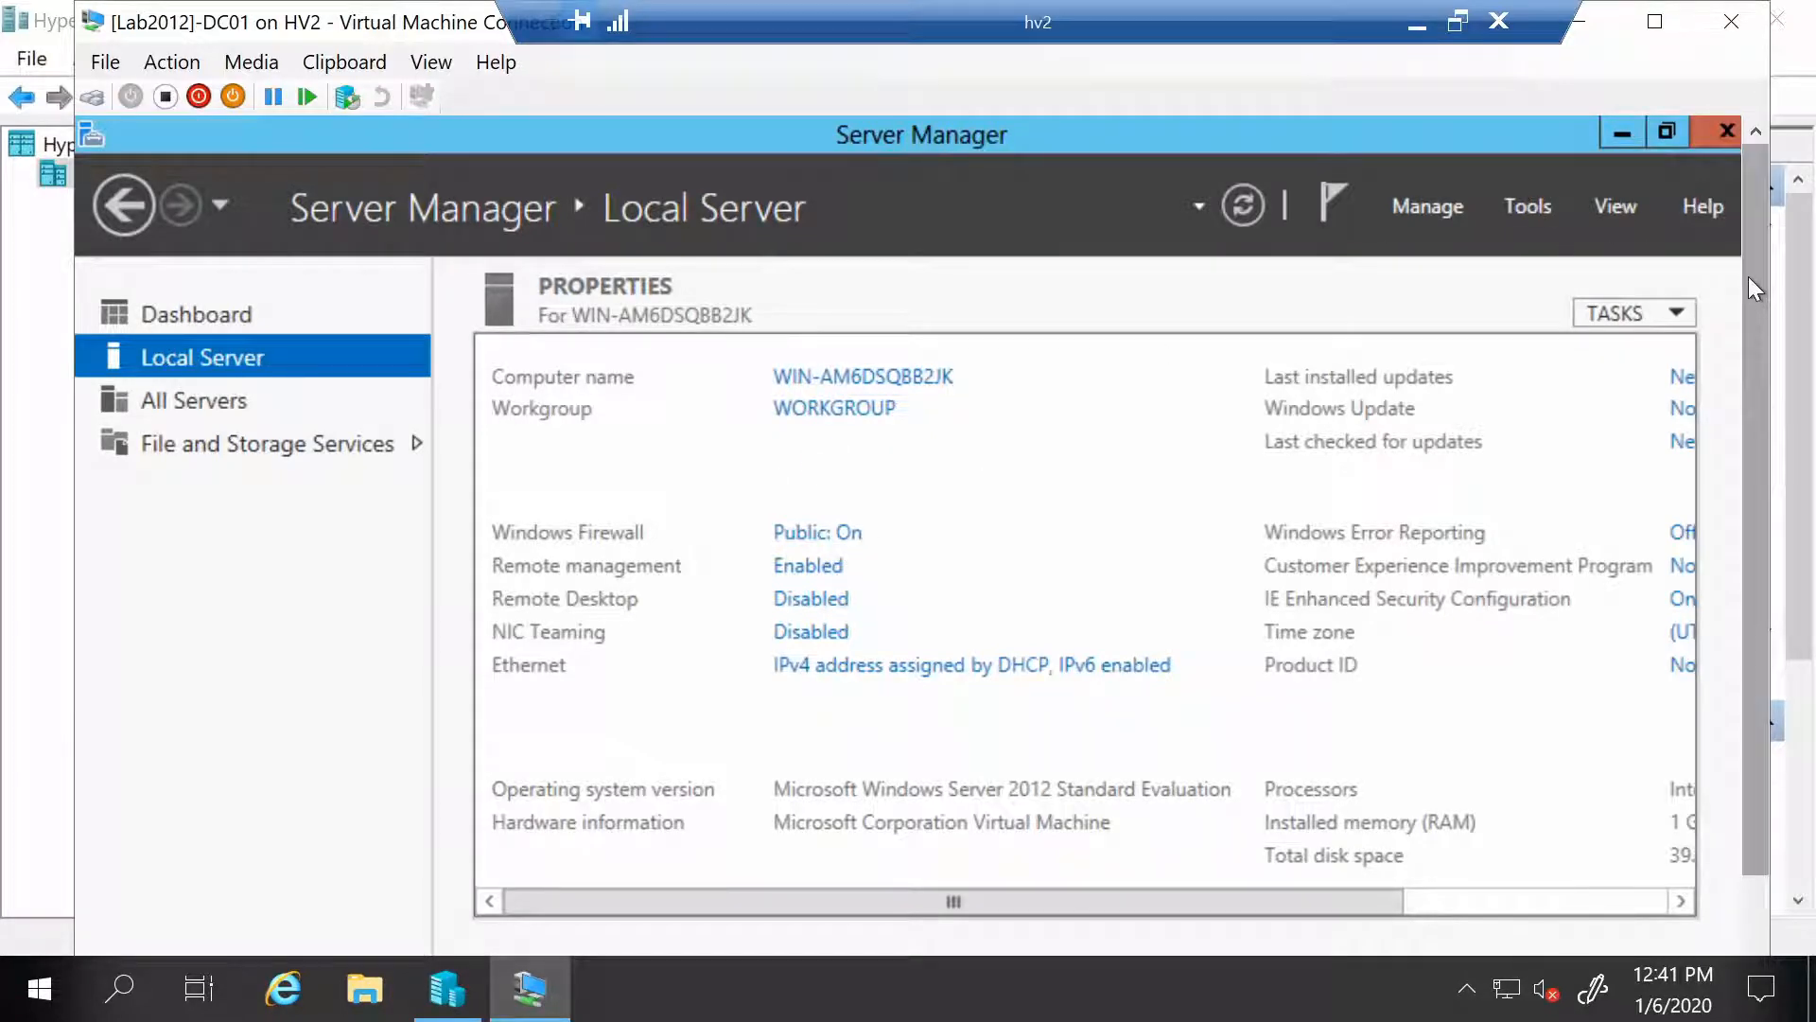
drag(1748, 276, 1750, 532)
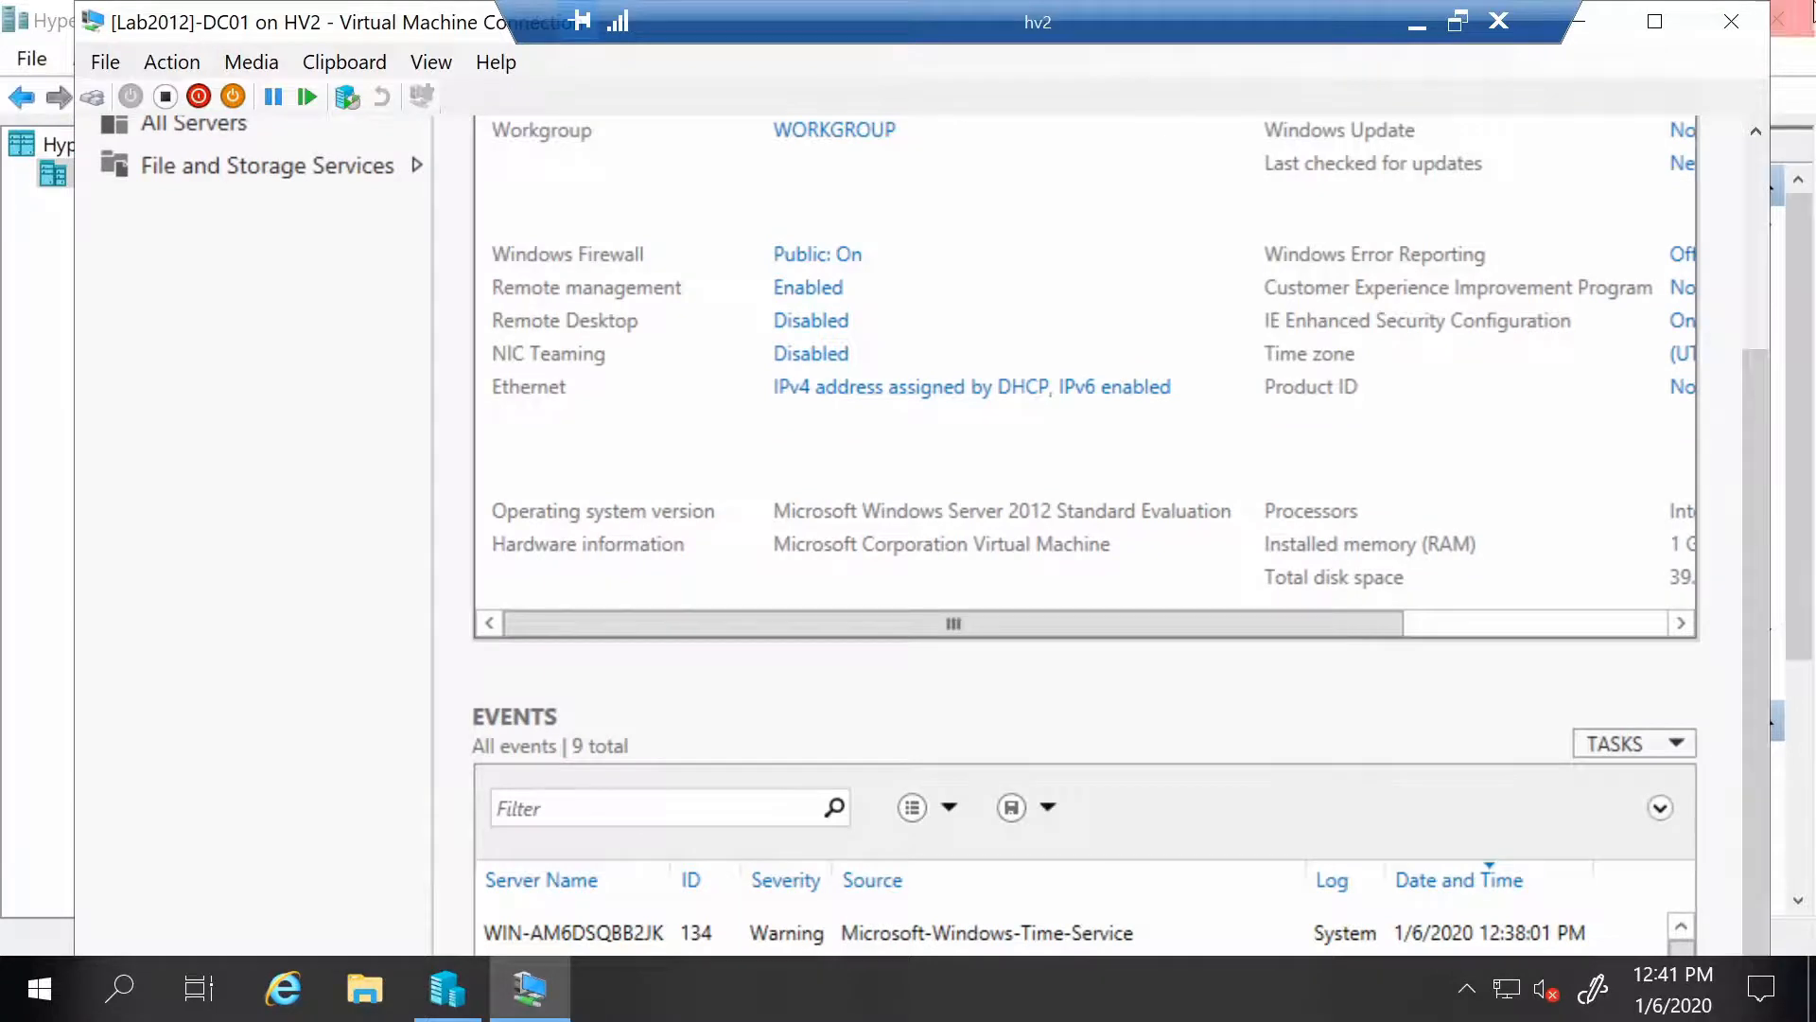
click(1677, 28)
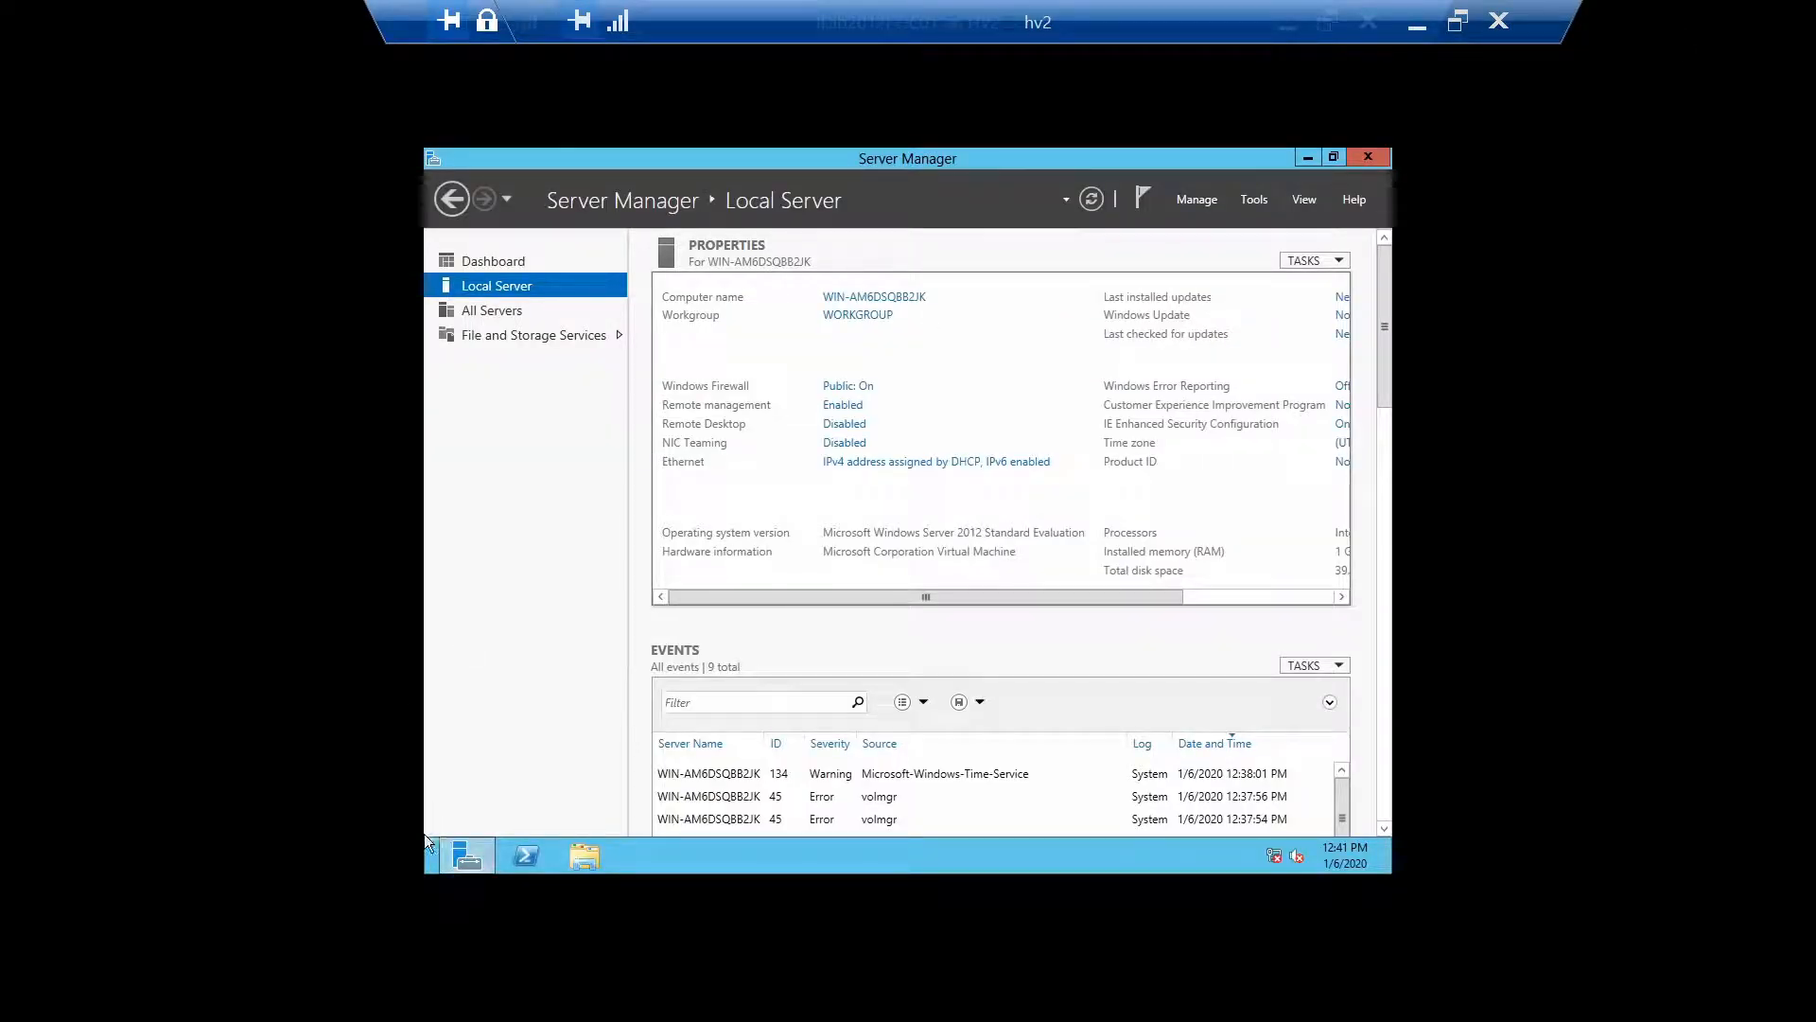
In Windows Firewall inbound rules, enable File and Printer Sharing (Echo Request - ICMPv4-In)
click(425, 872)
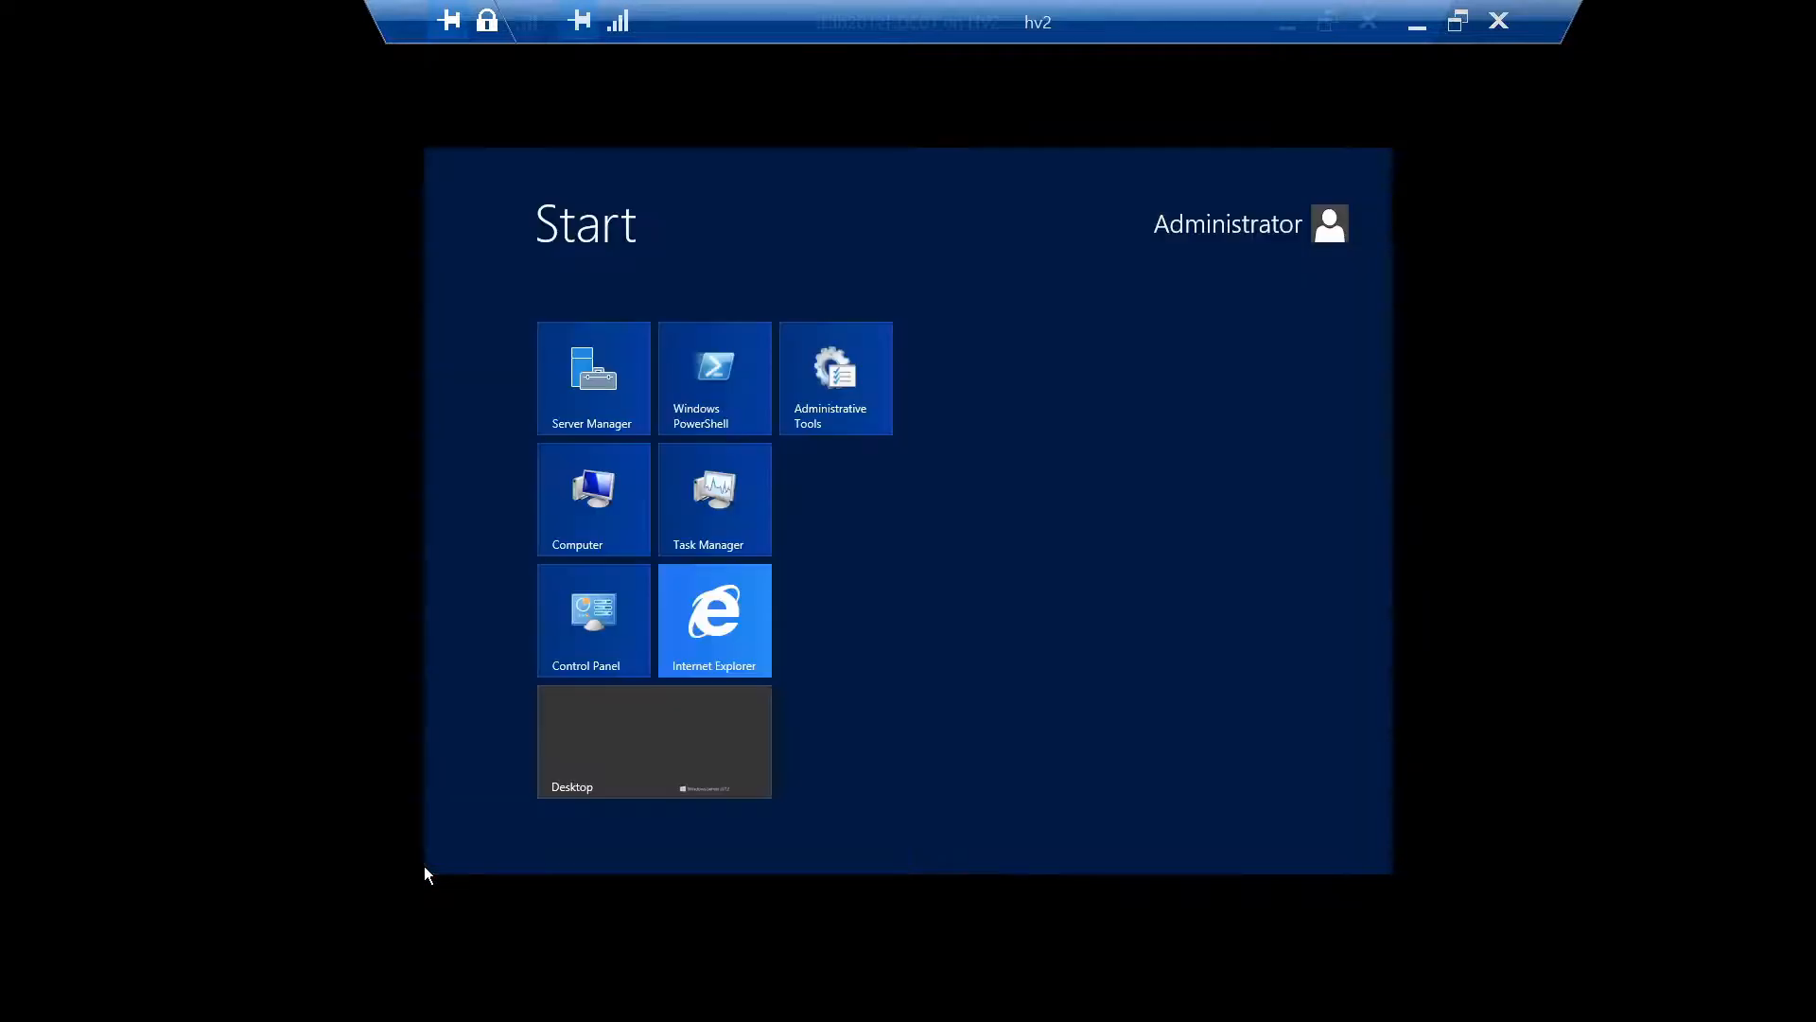
text(firewall)
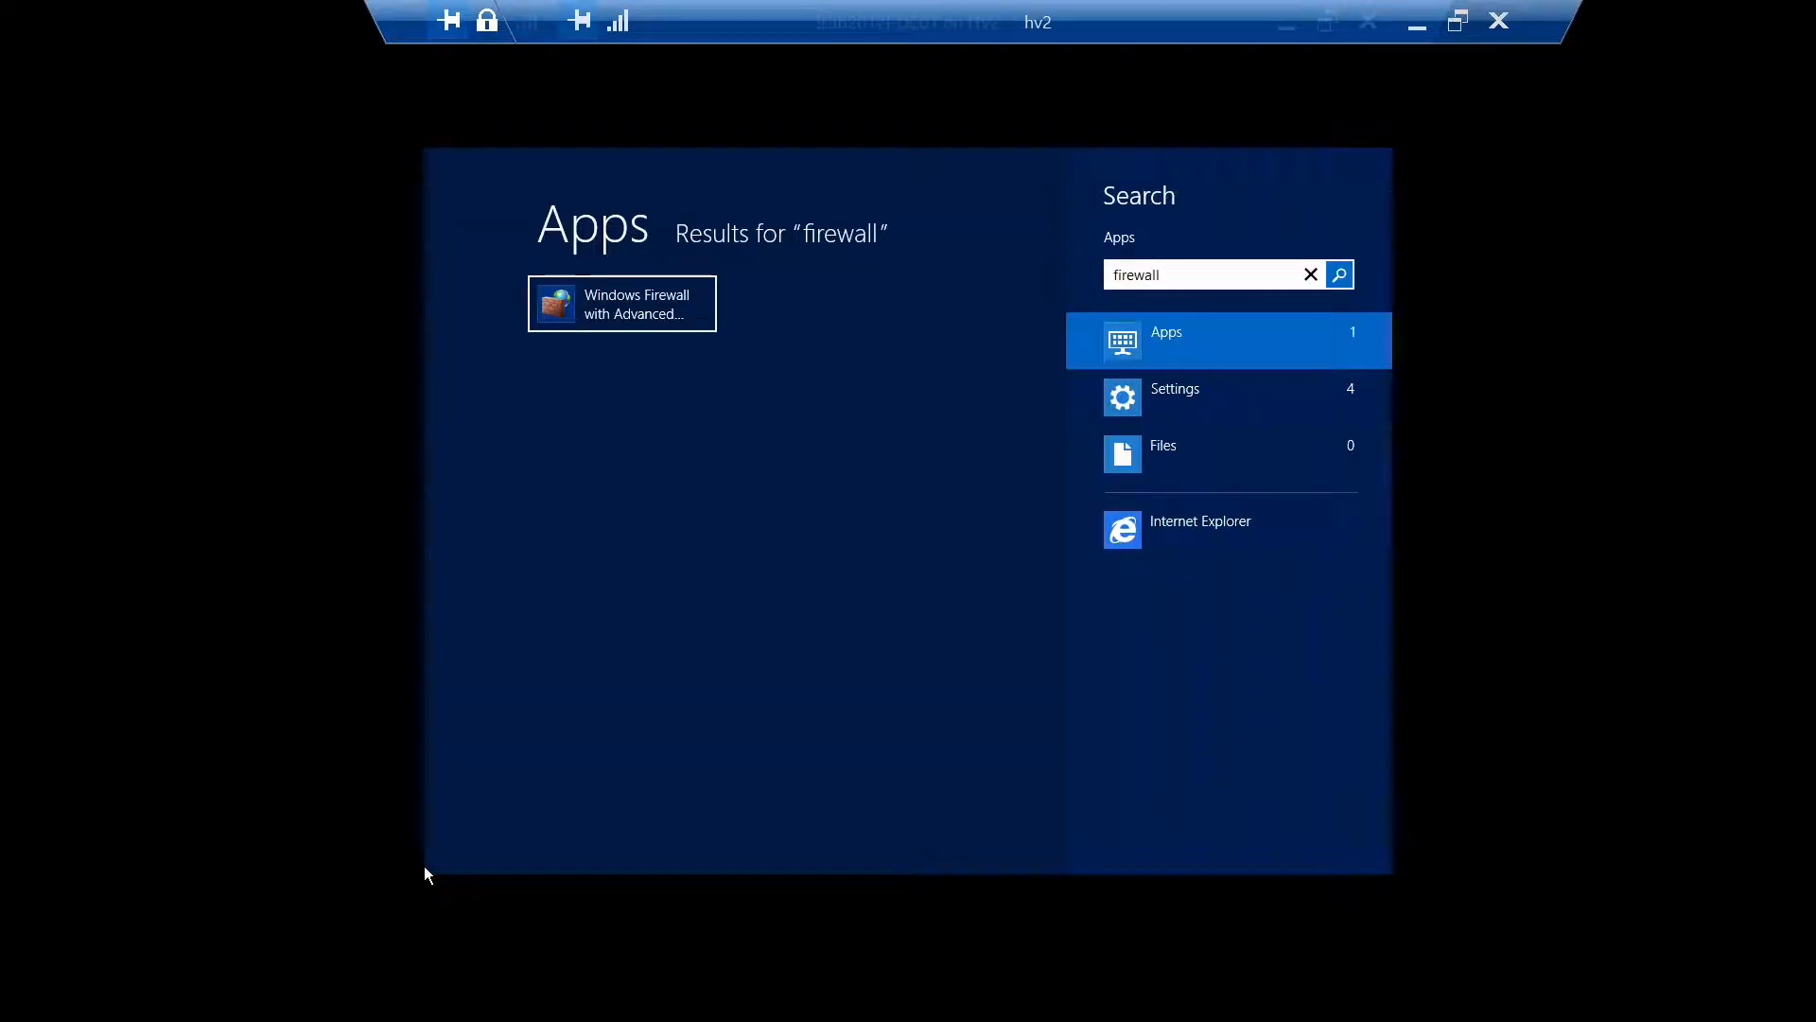
key(Return)
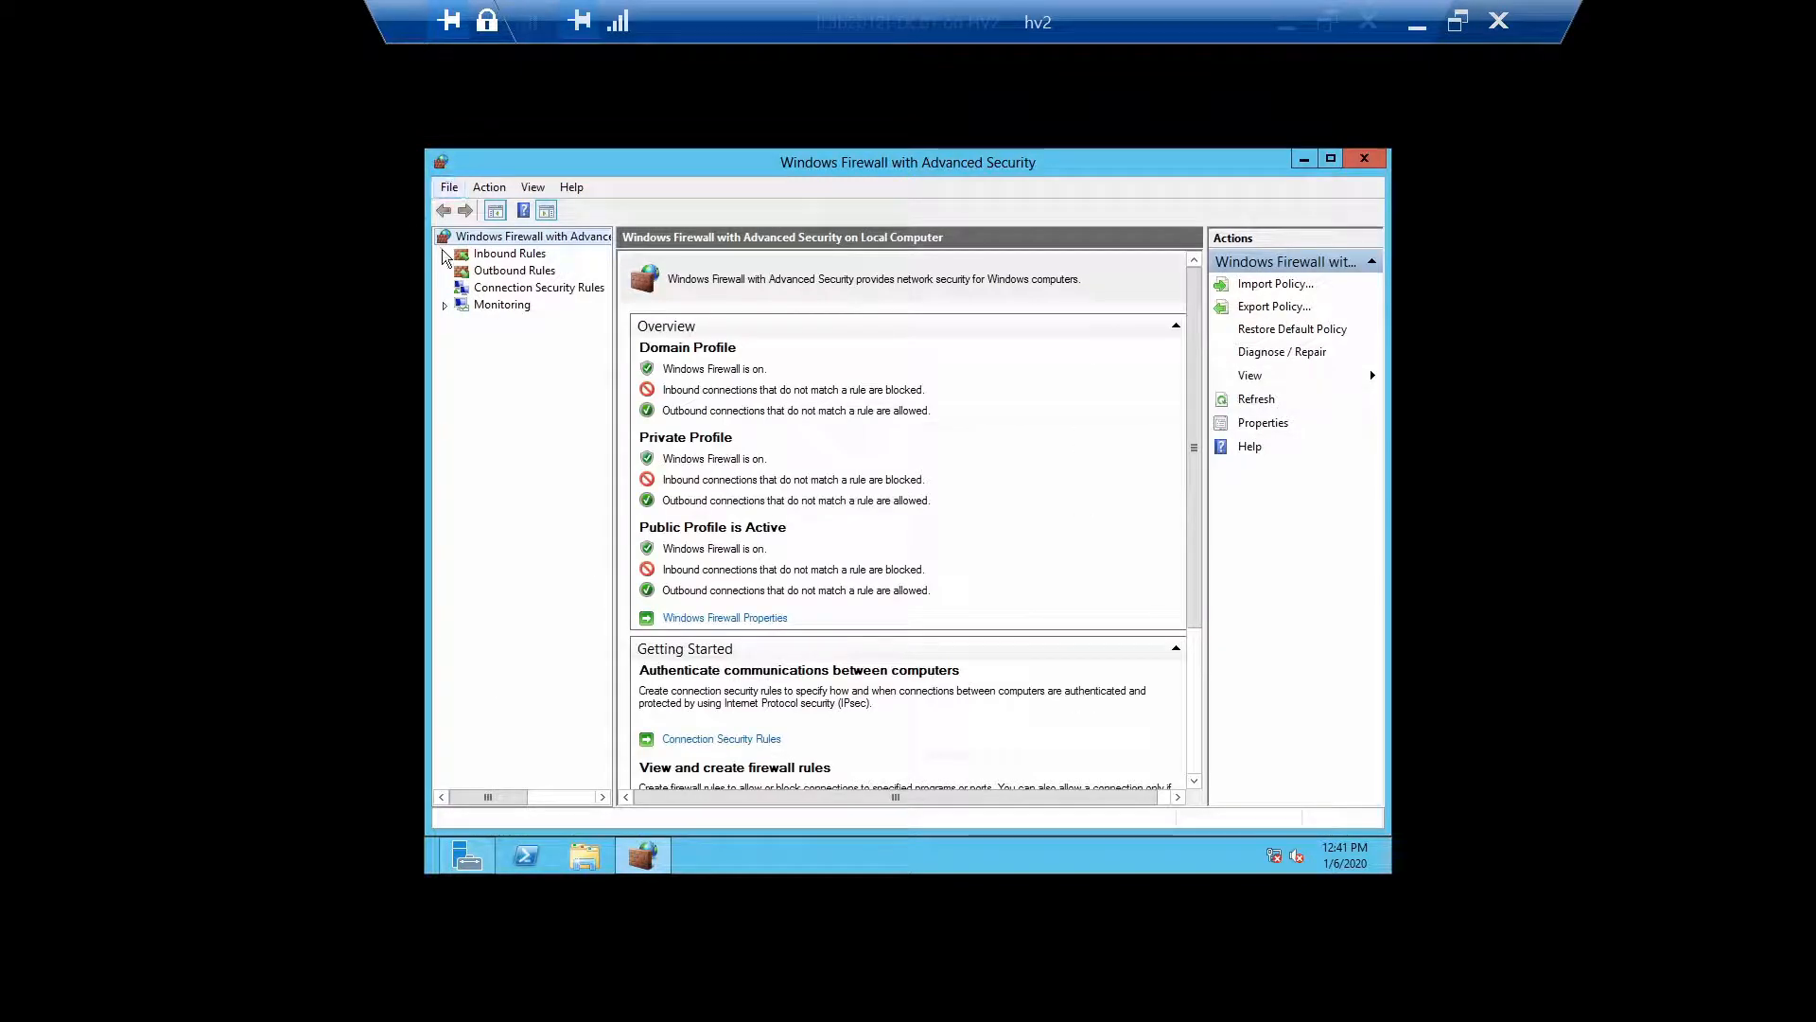
click(489, 253)
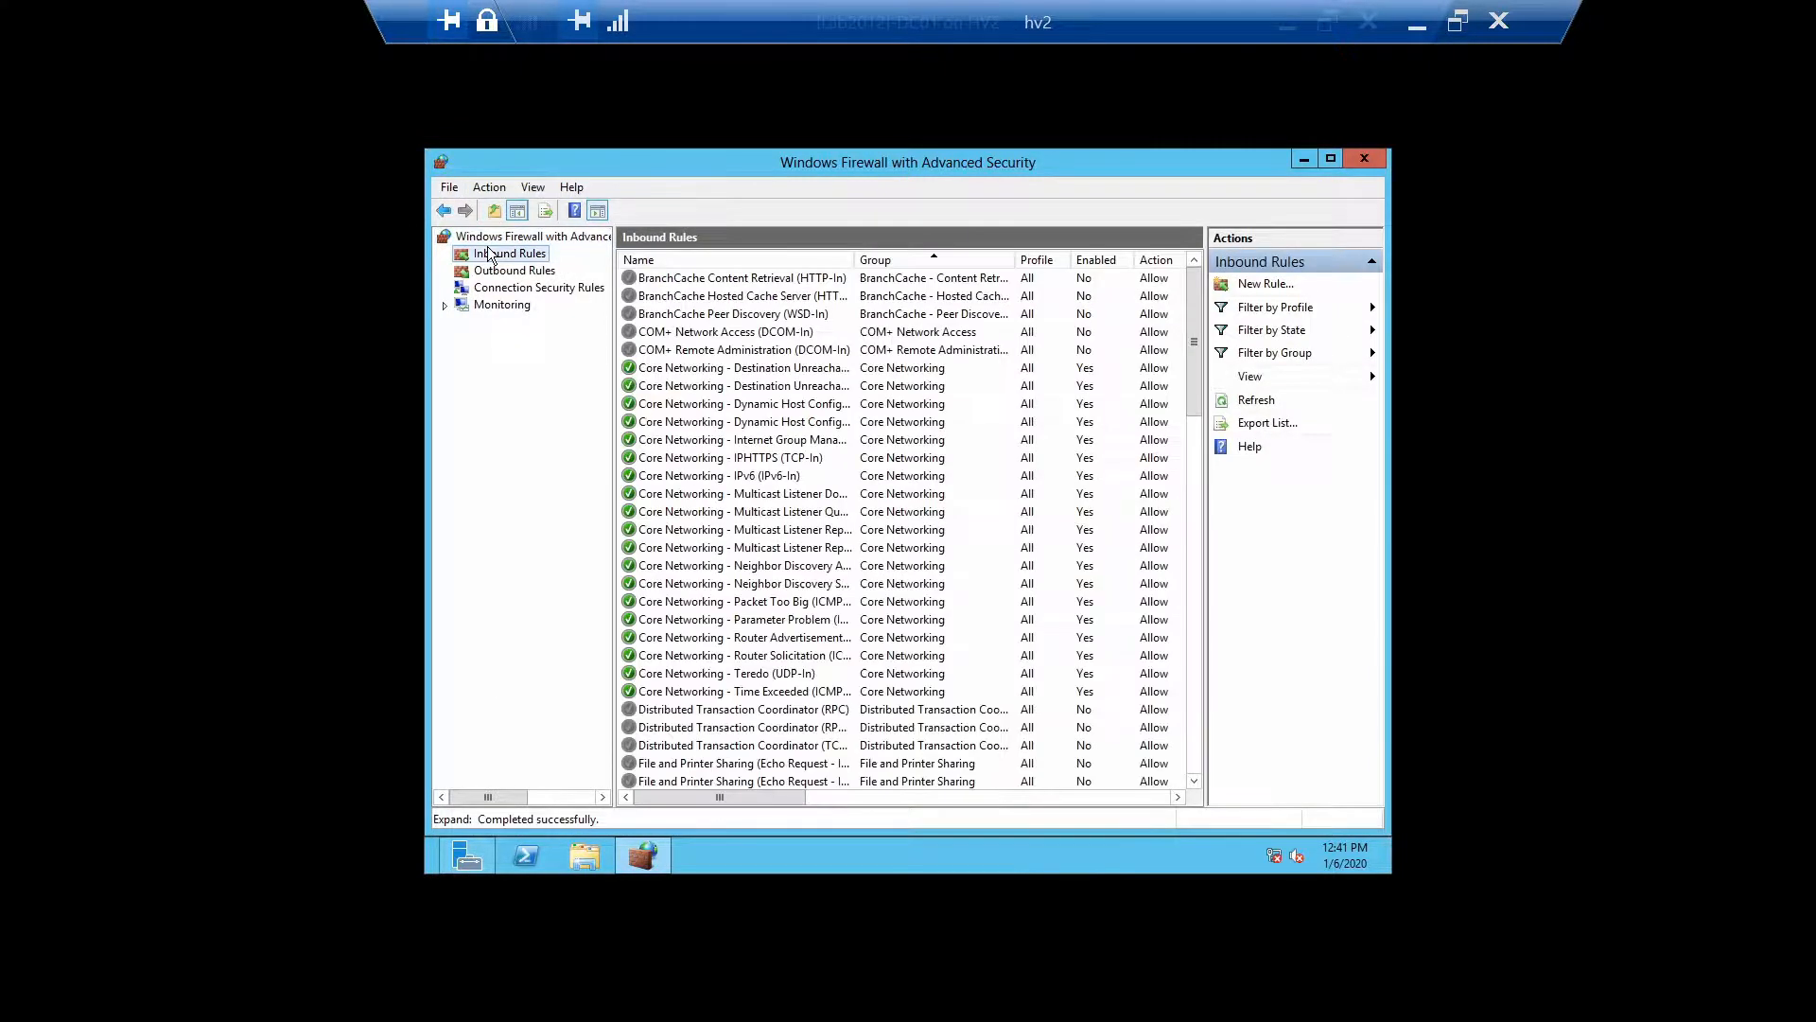
click(702, 493)
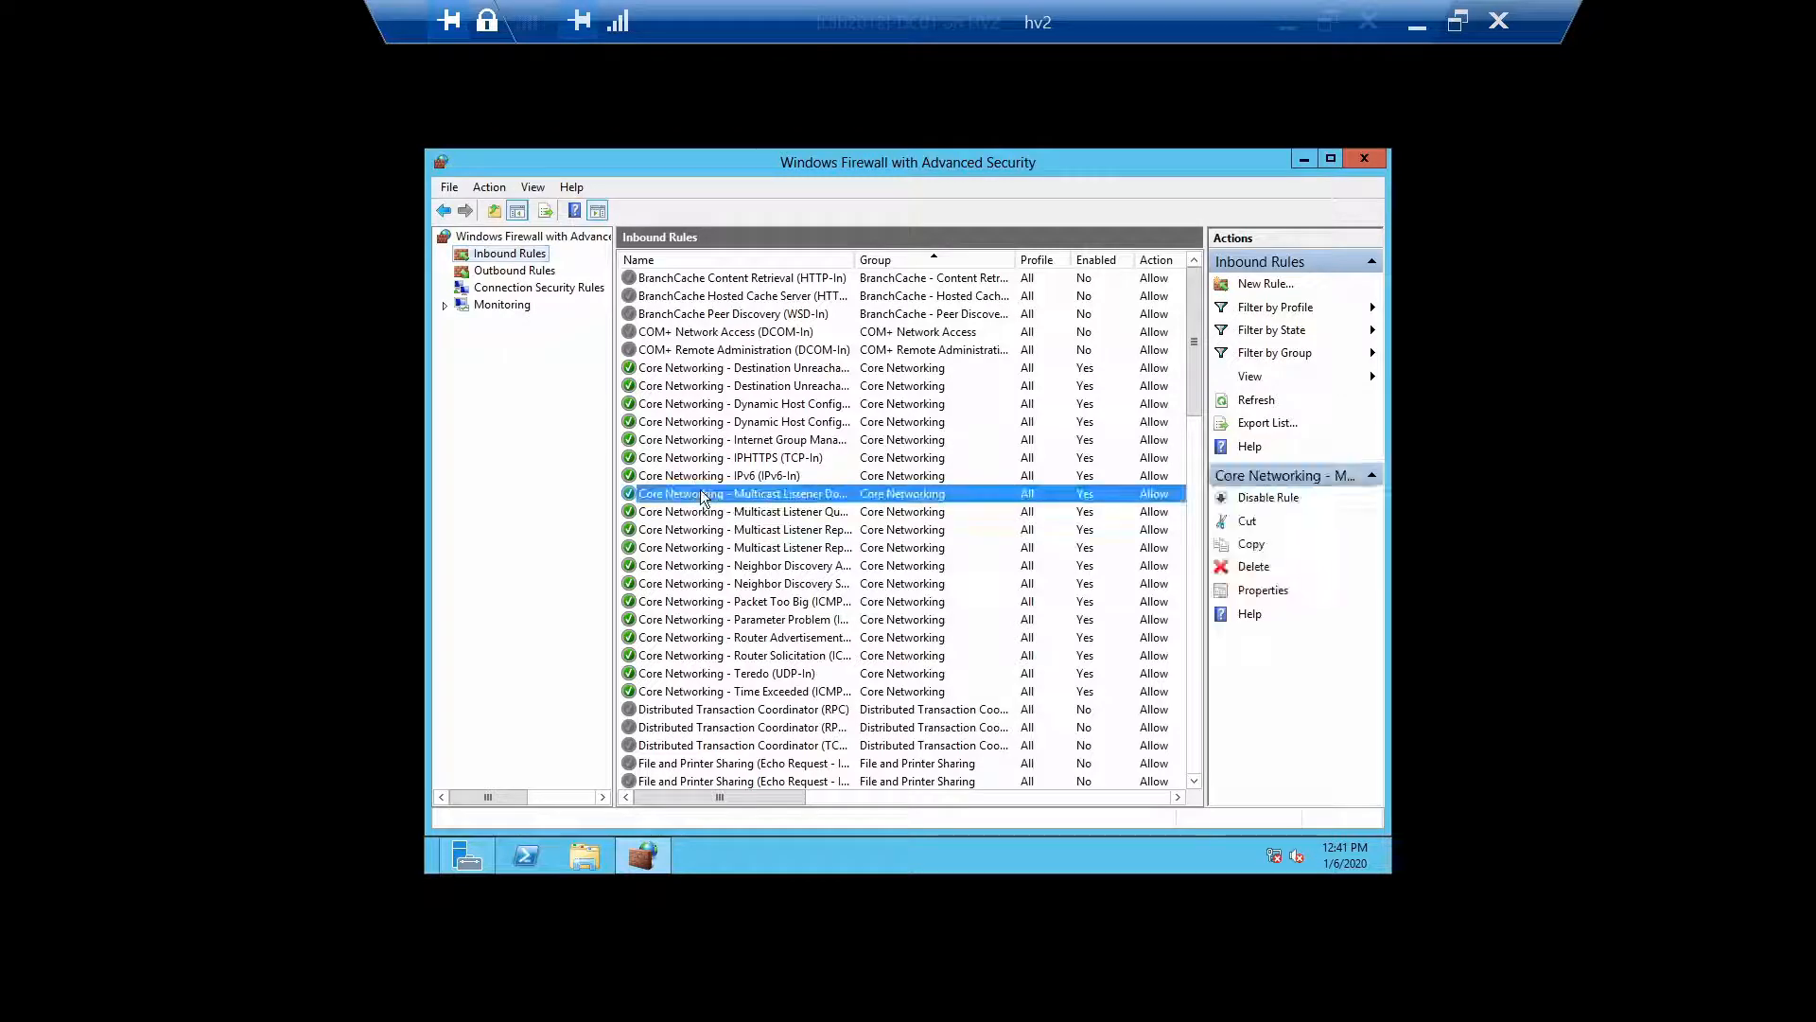
scroll(702, 497, down, 2)
scroll(702, 497, down, 2)
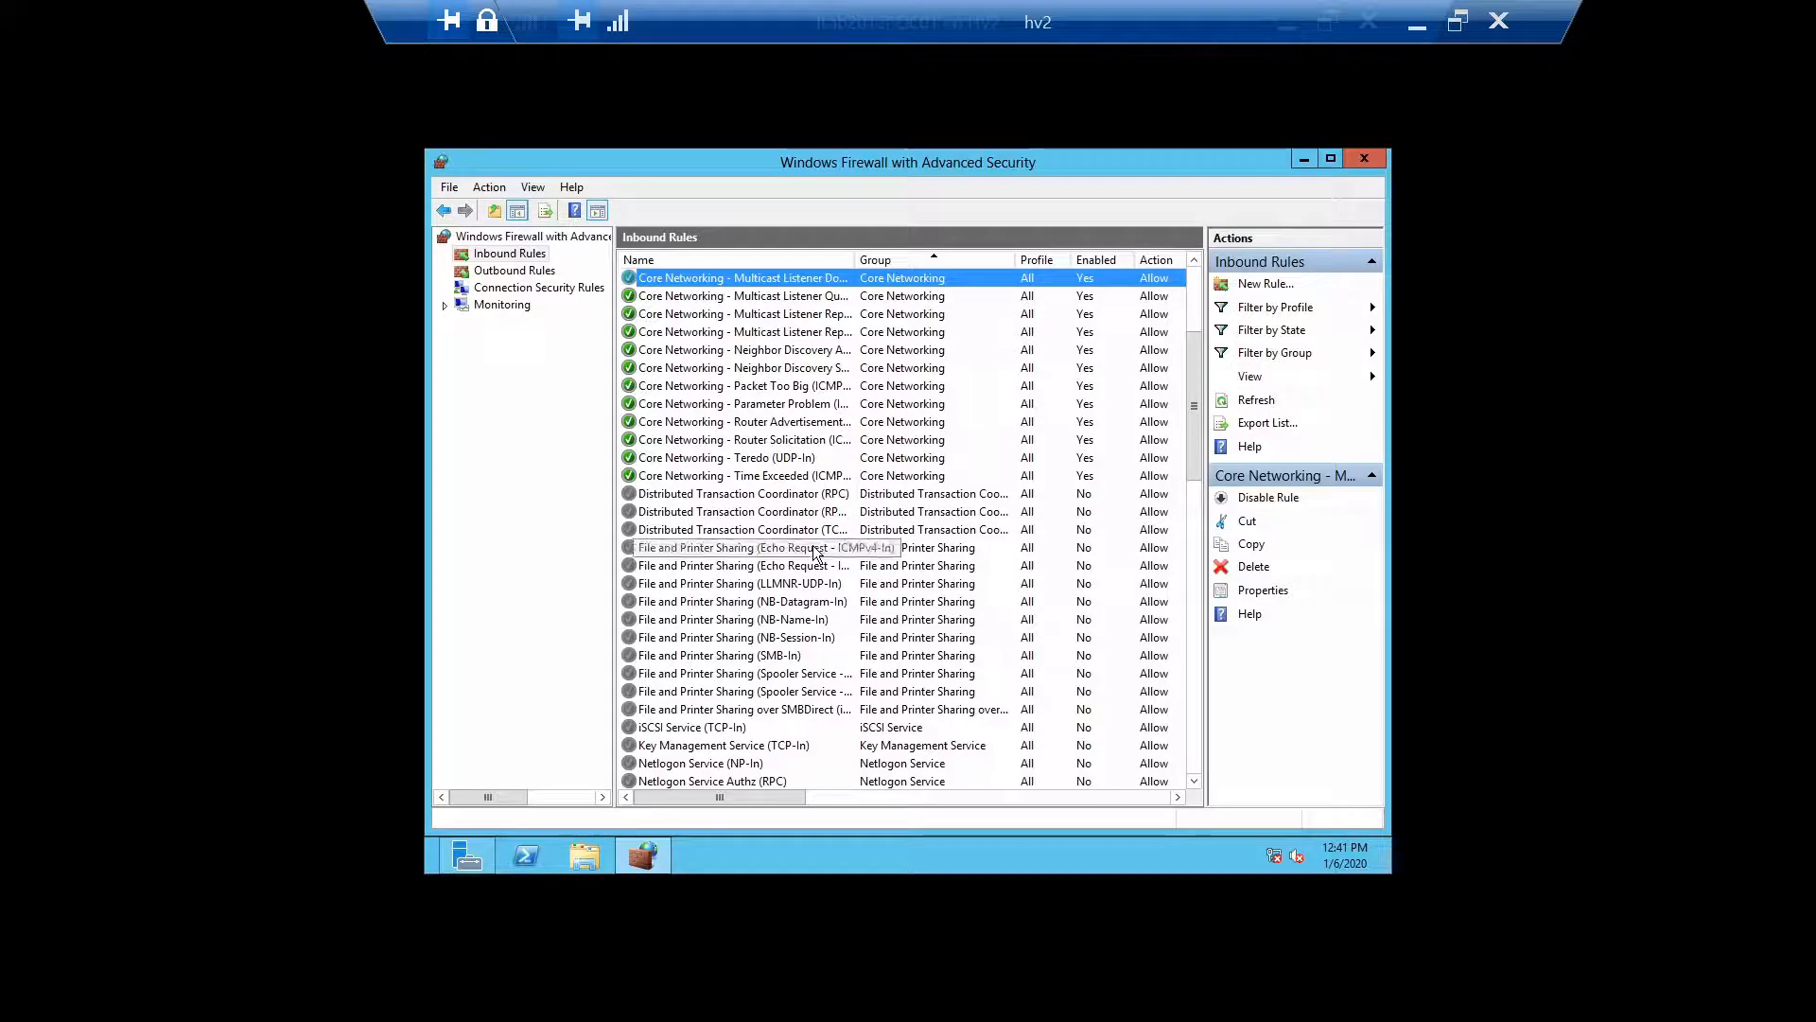
click(816, 549)
right_click(815, 551)
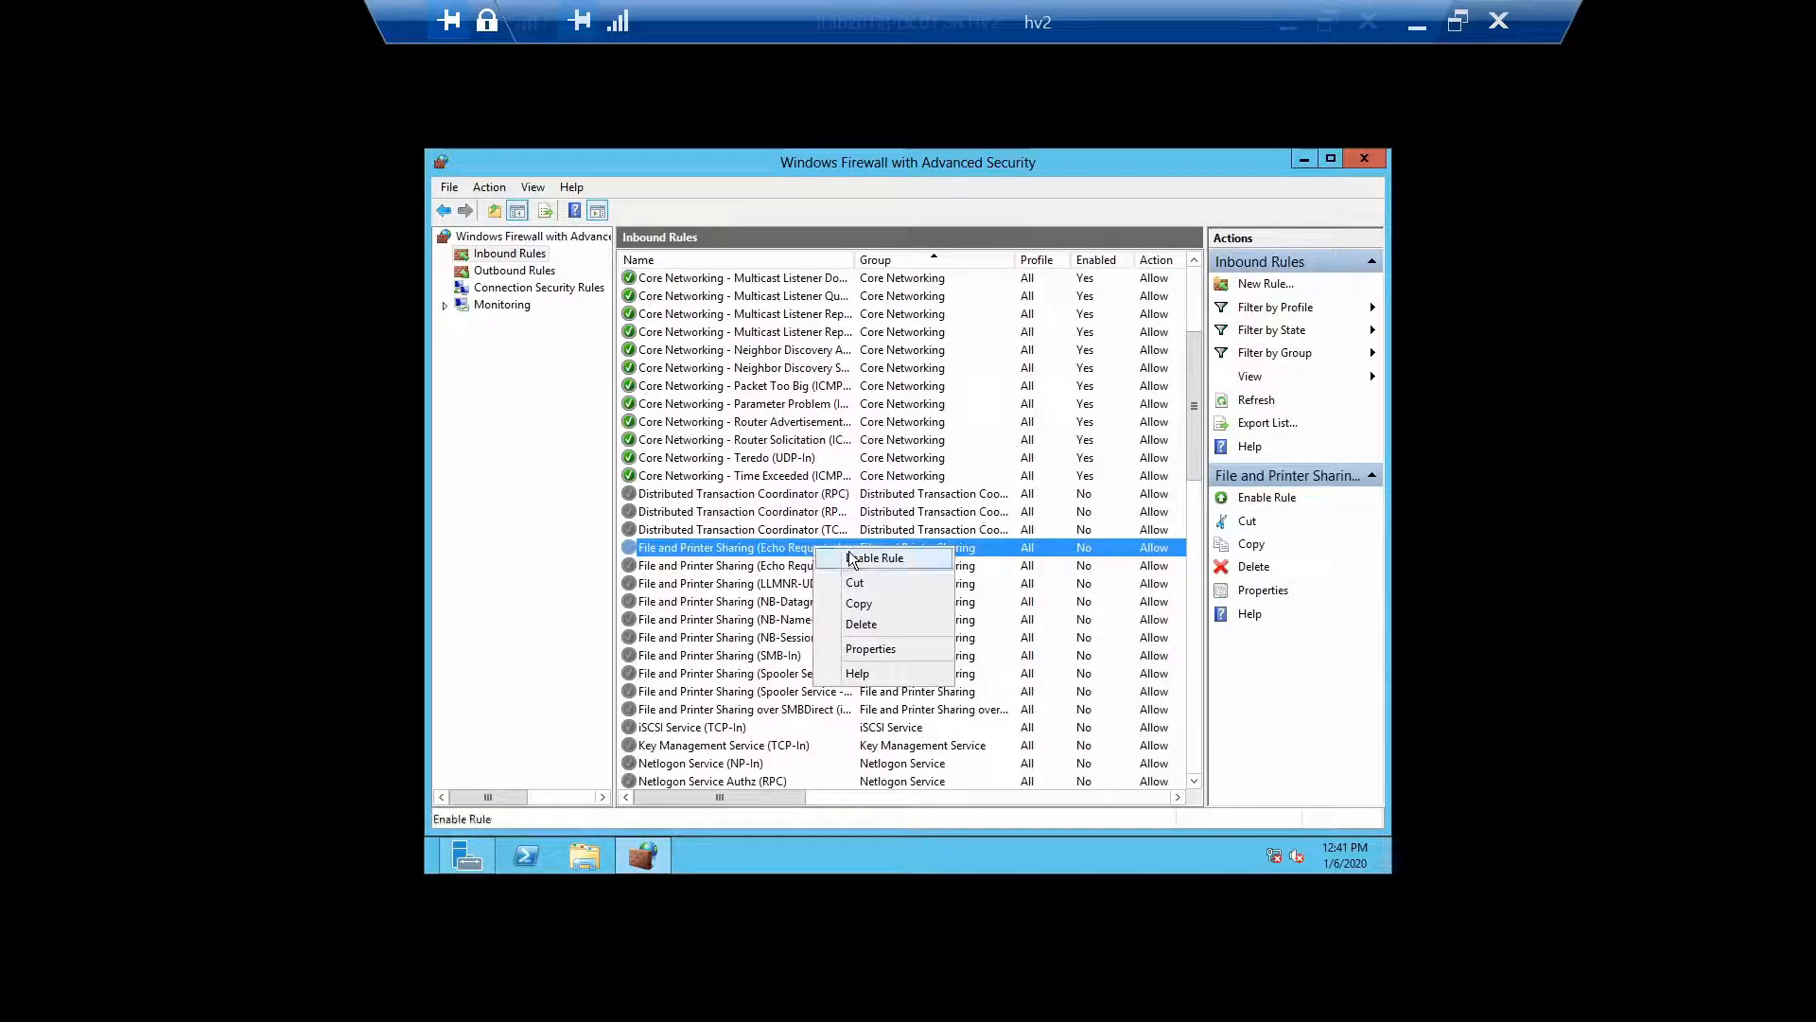
click(856, 558)
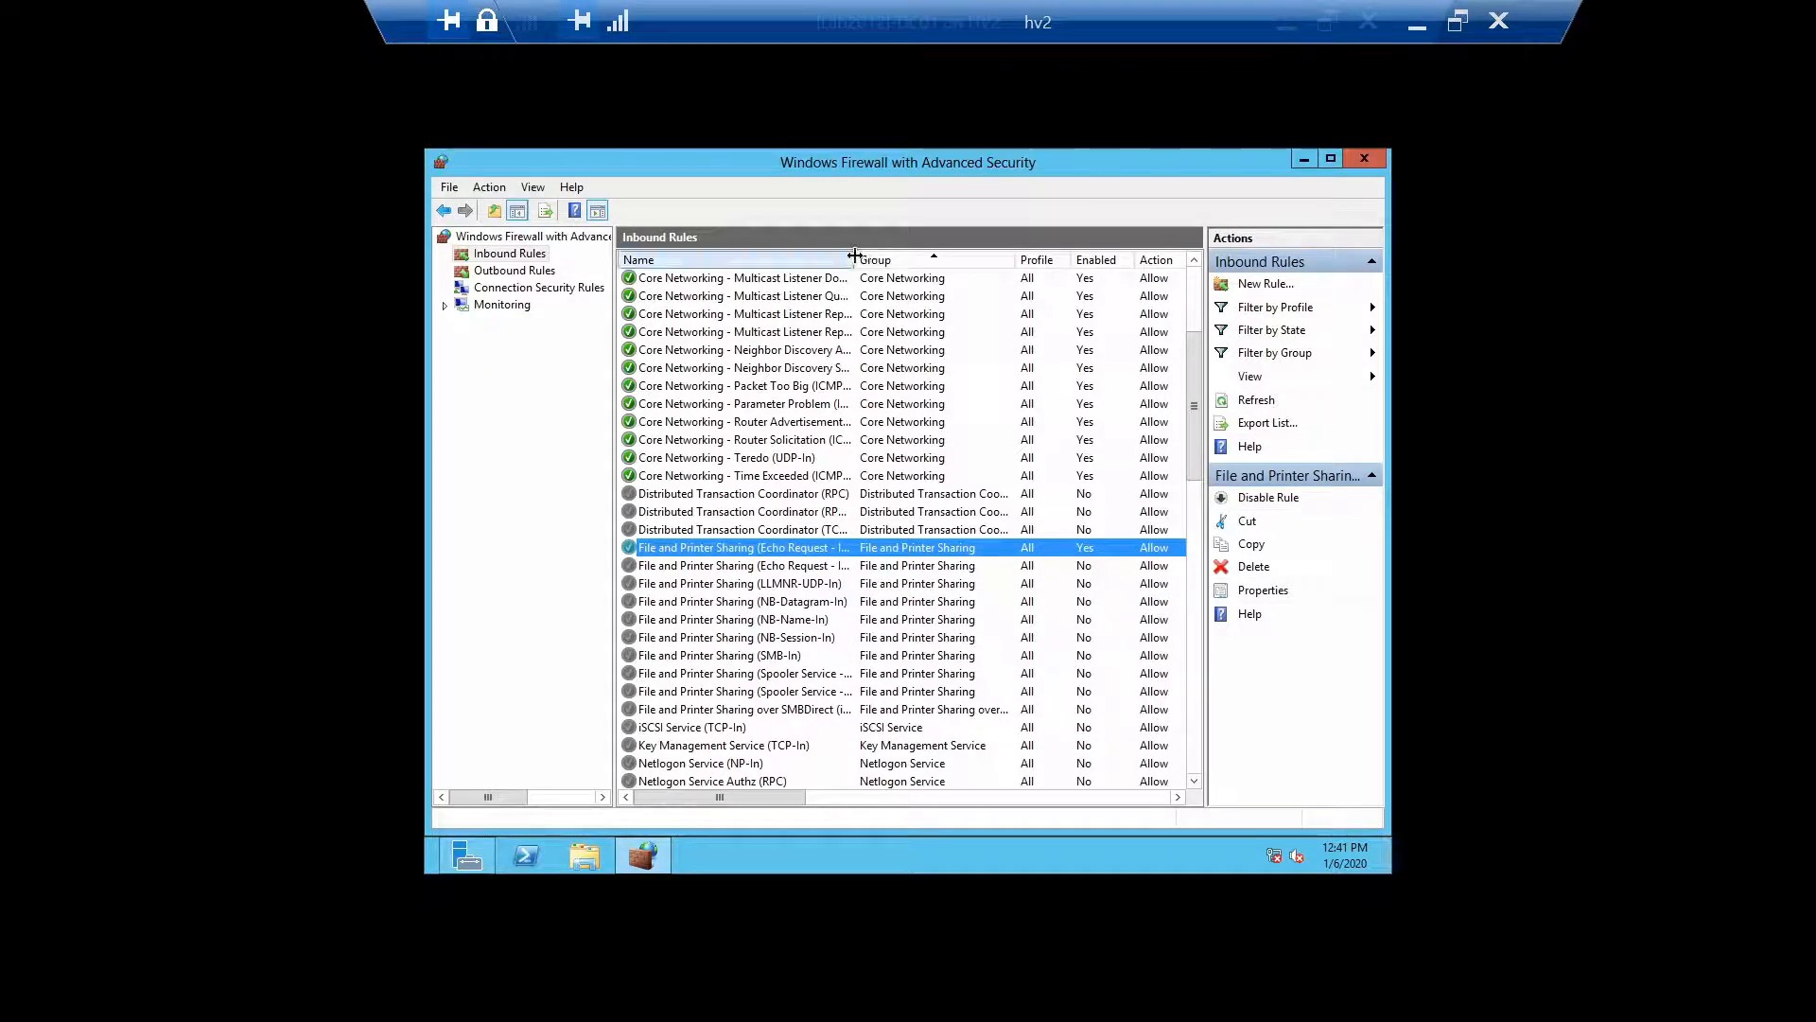
Enable the File and Printer Sharing (SMB-In) inbound rule
drag(854, 256, 1009, 257)
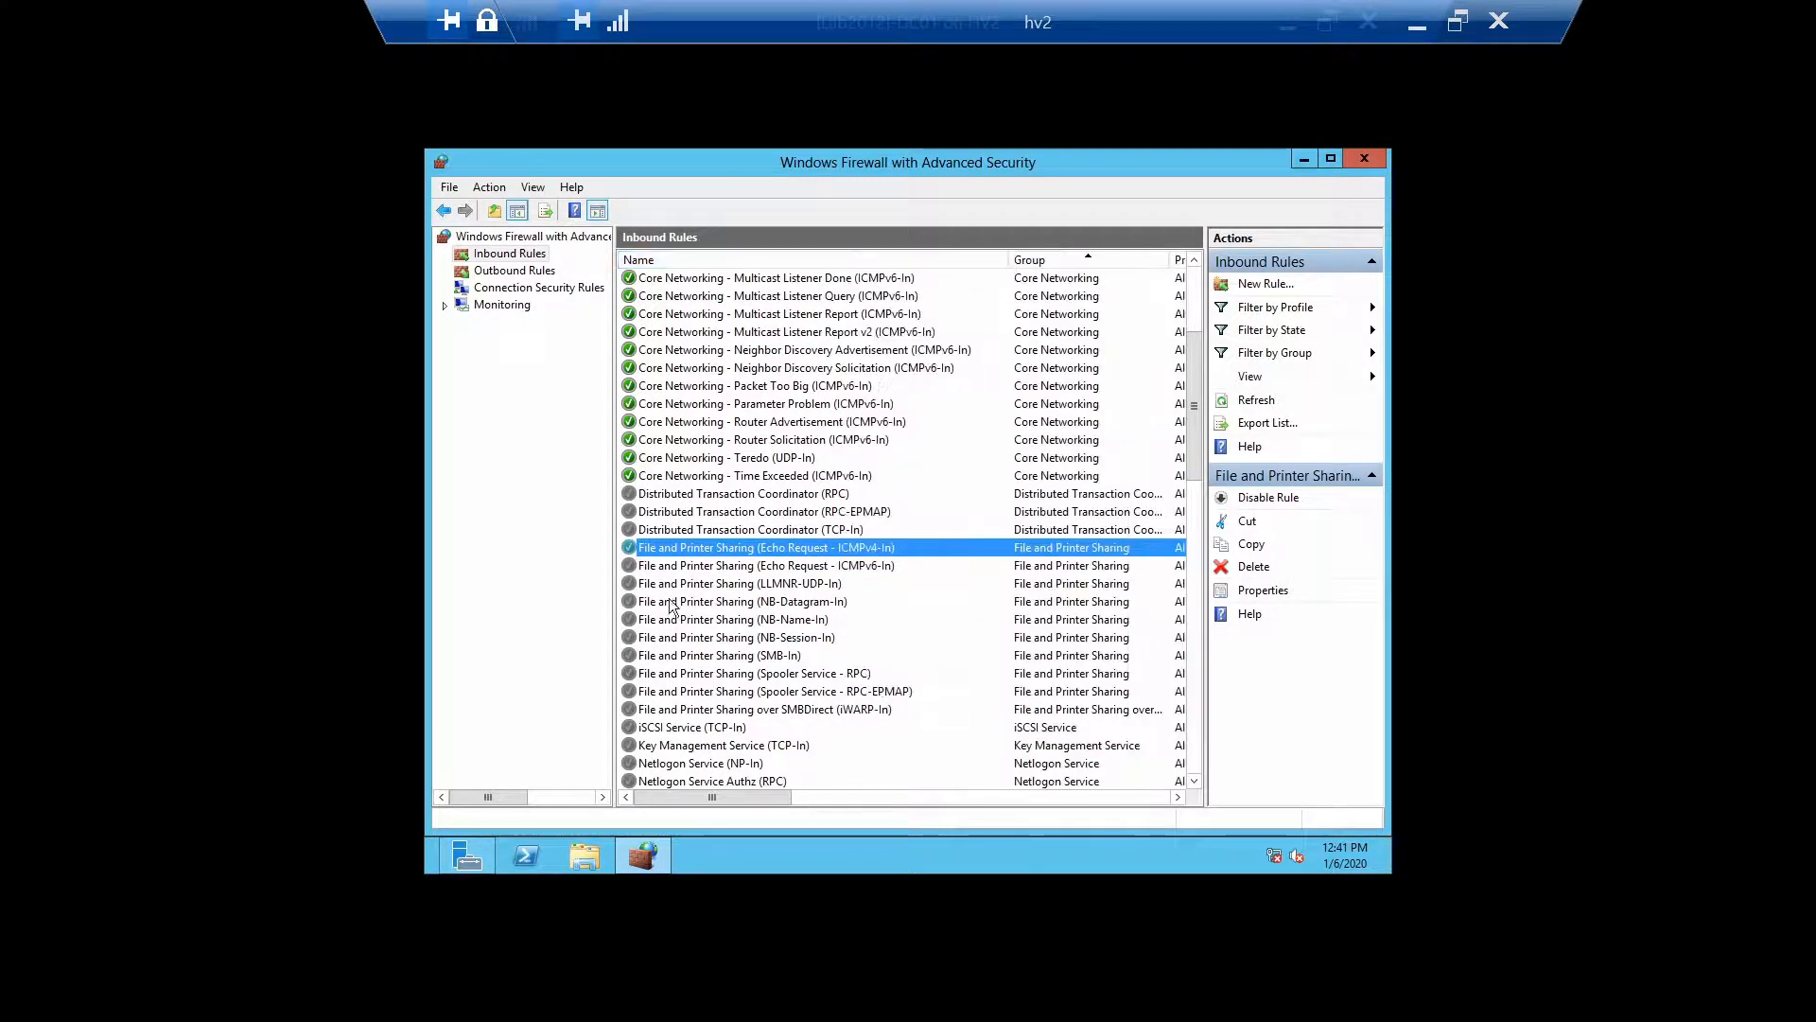
click(680, 655)
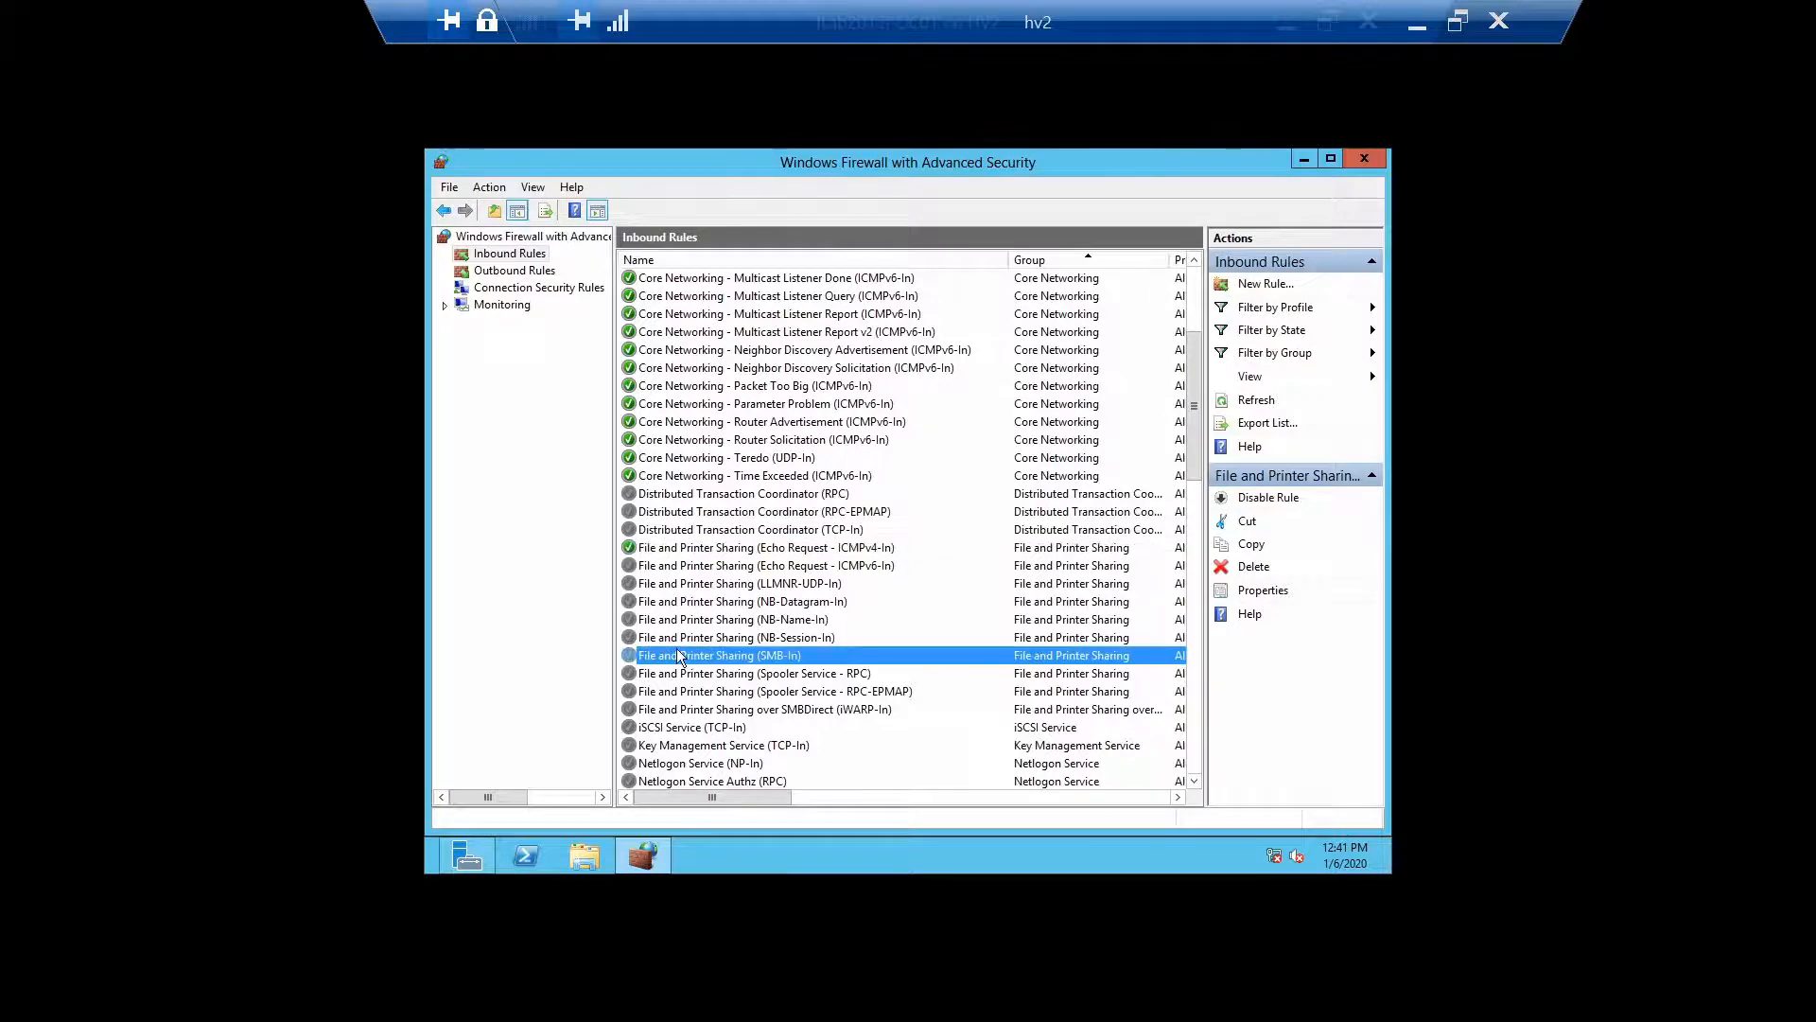
right_click(679, 655)
click(725, 661)
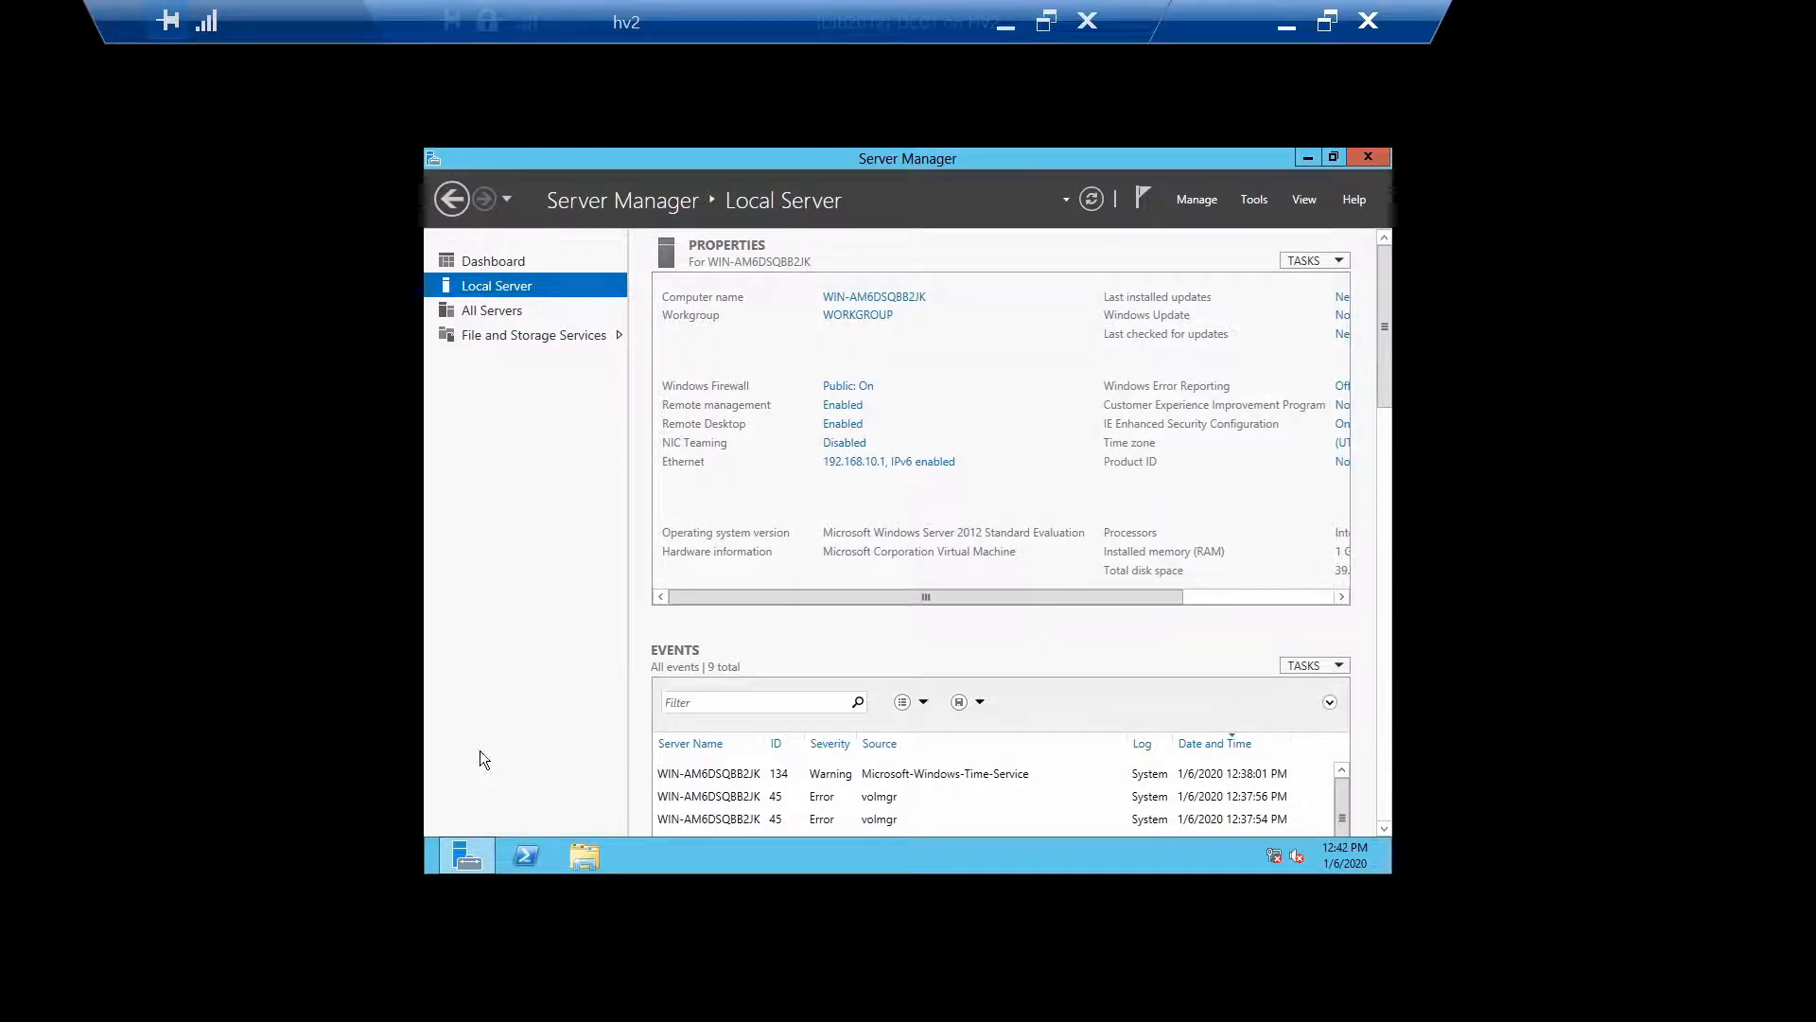
Restart the server with Restart-Computer in PowerShell, then minimize Server Manager over RDP to 192.168.10.1
click(536, 865)
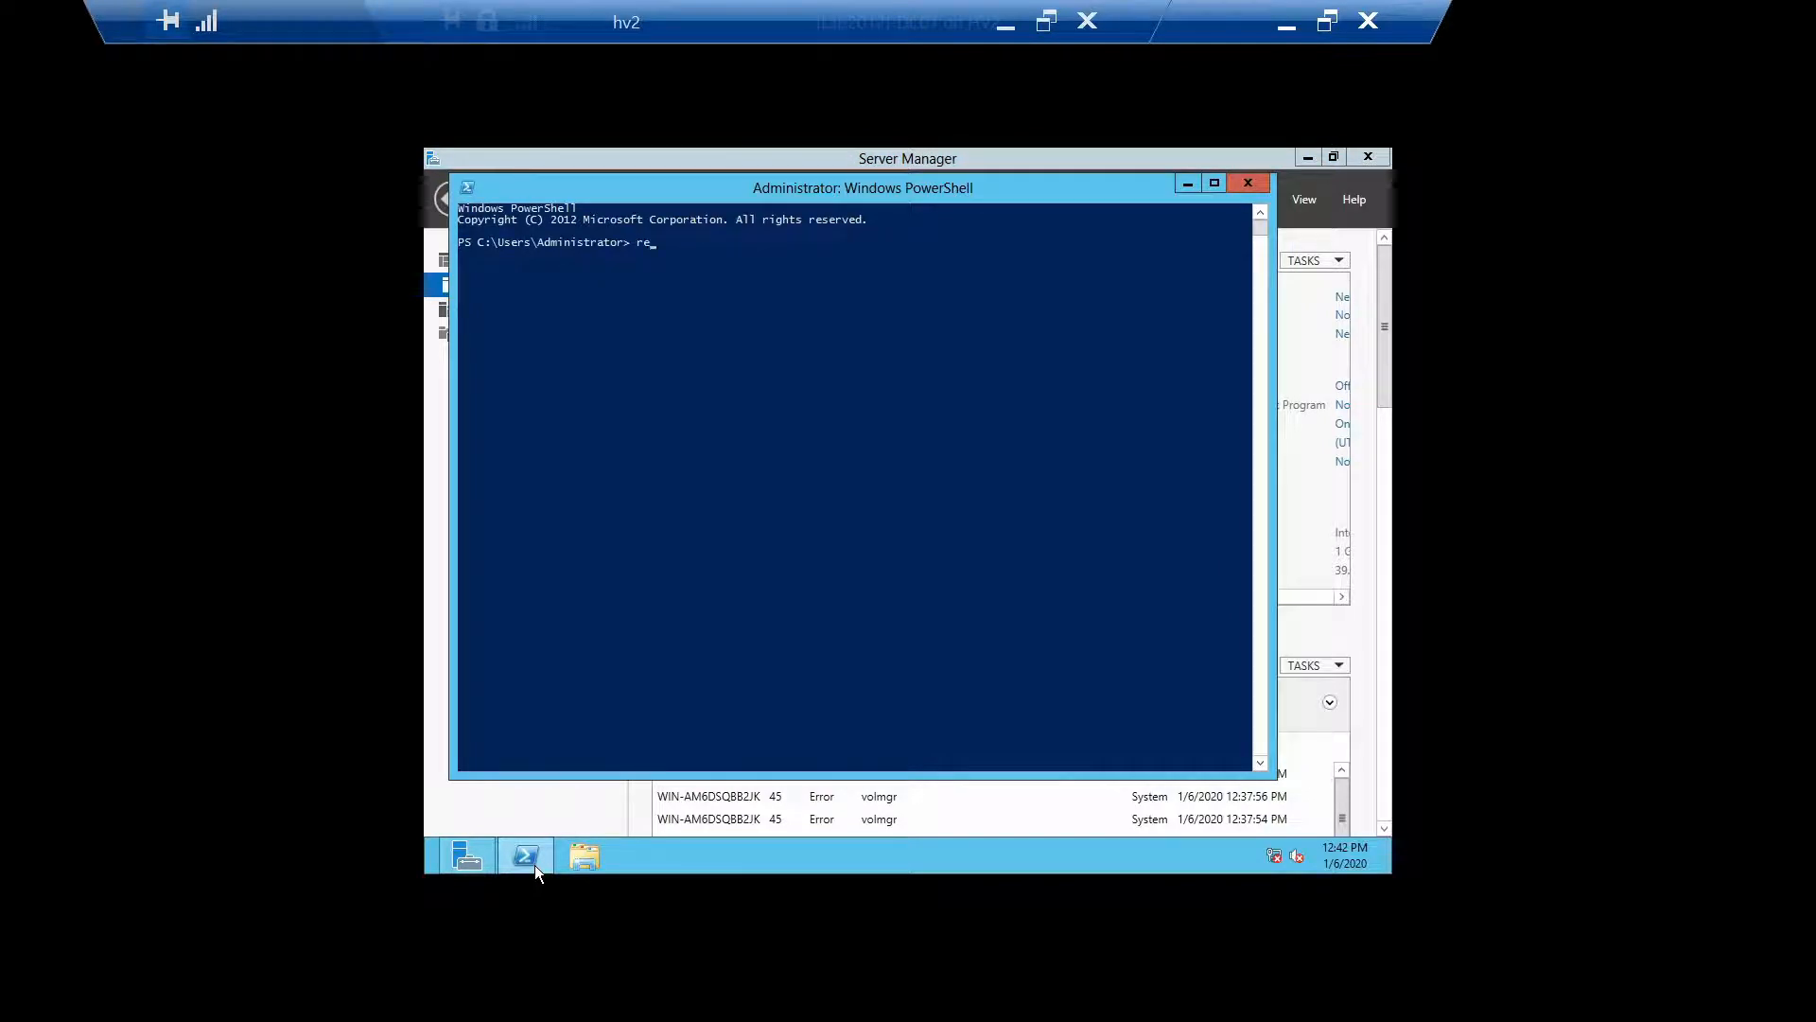
text(restart-Computer)
key(Return)
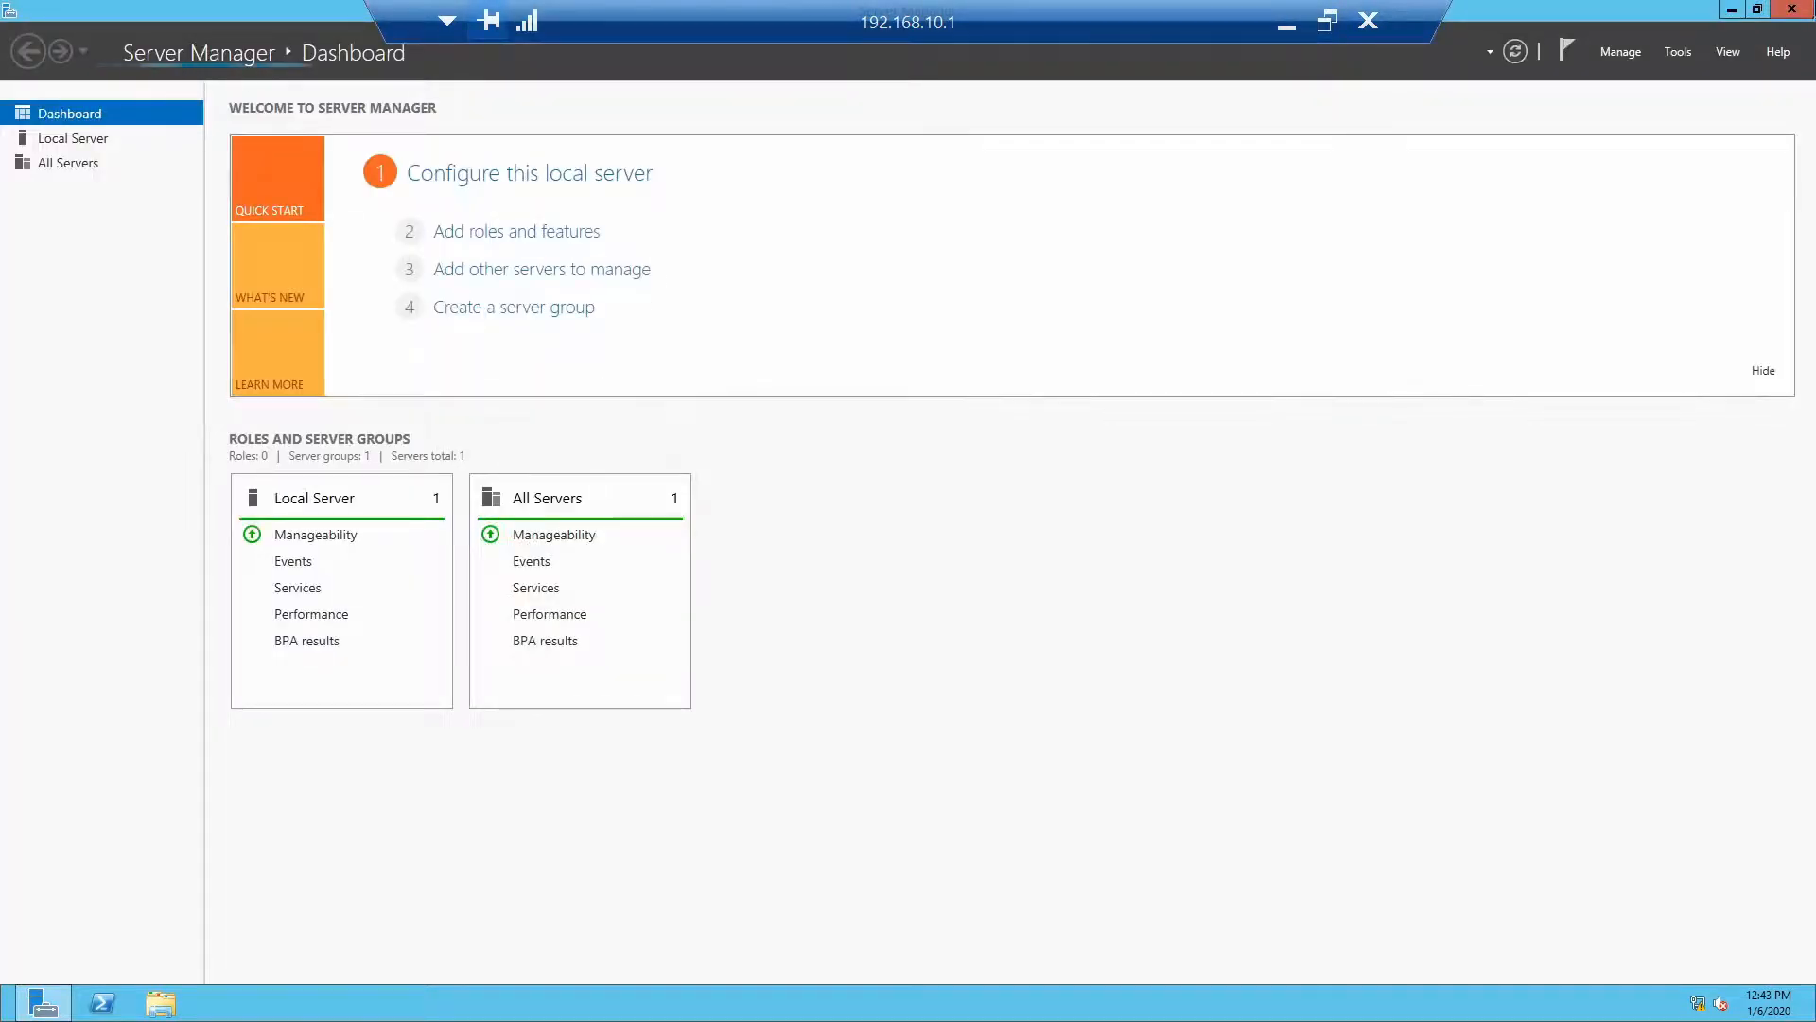
click(1733, 10)
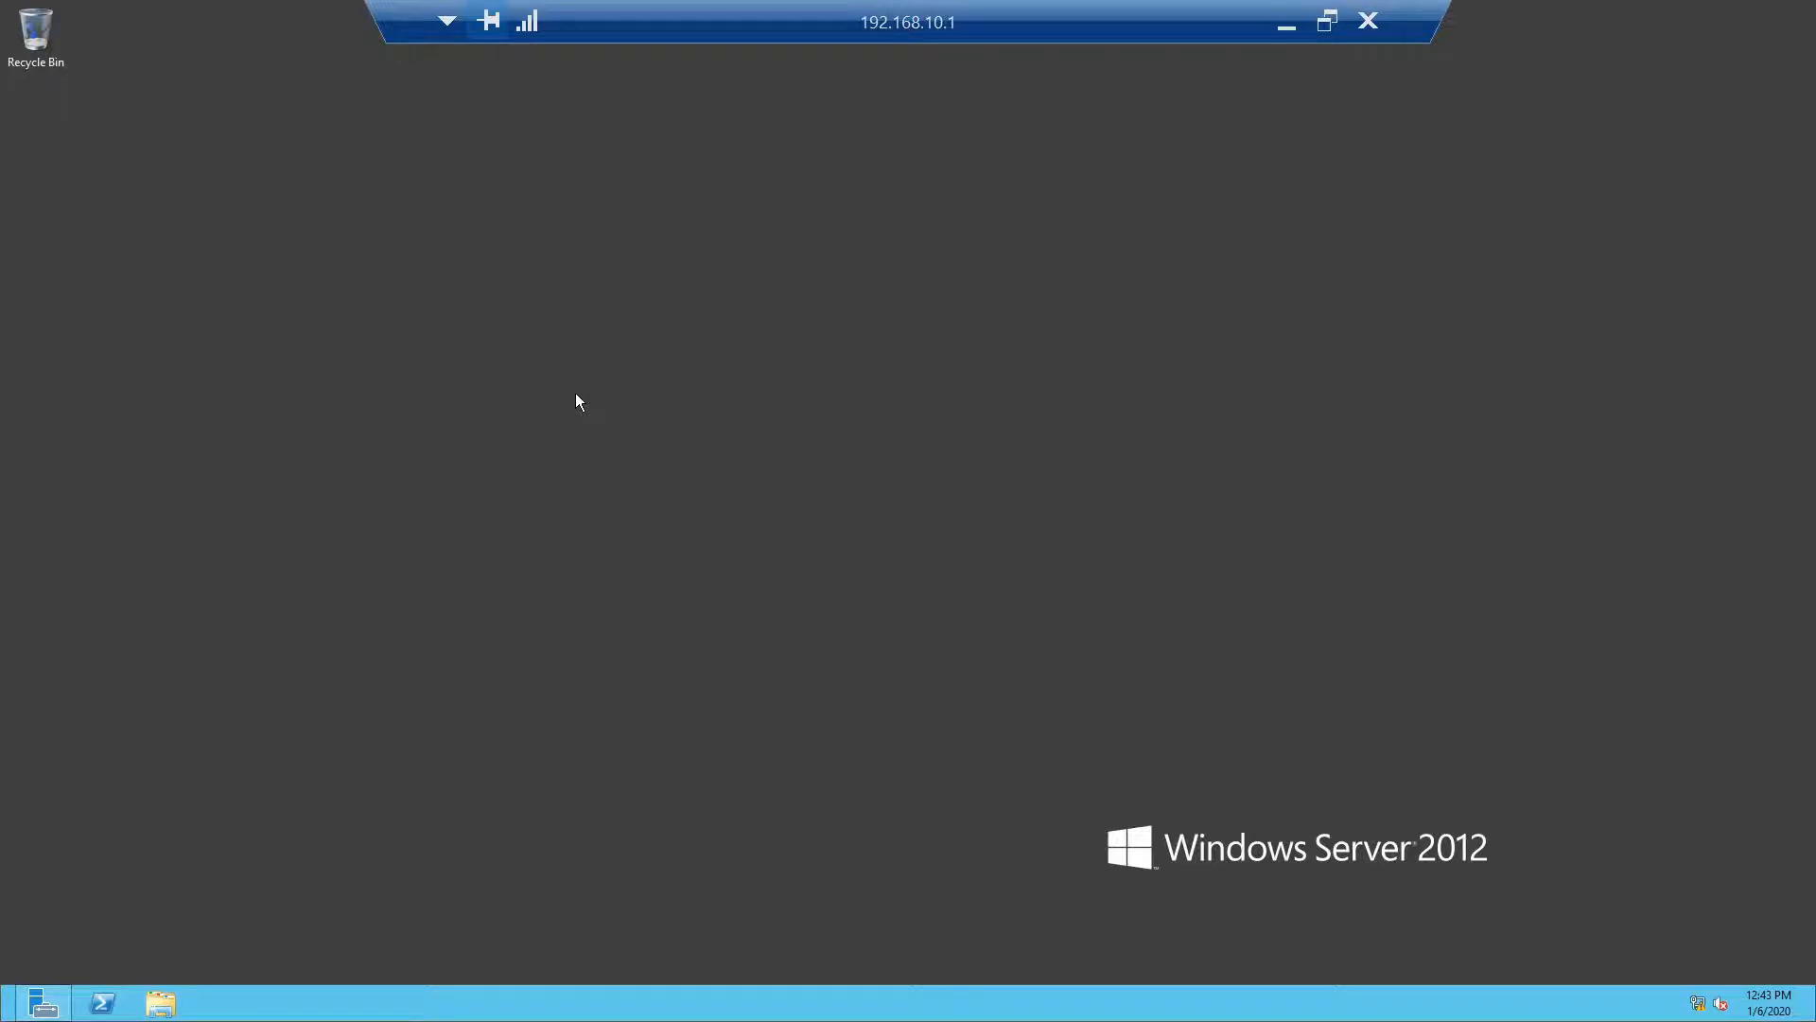
Set the display size to Larger - 150% and sign out to apply it
right_click(438, 580)
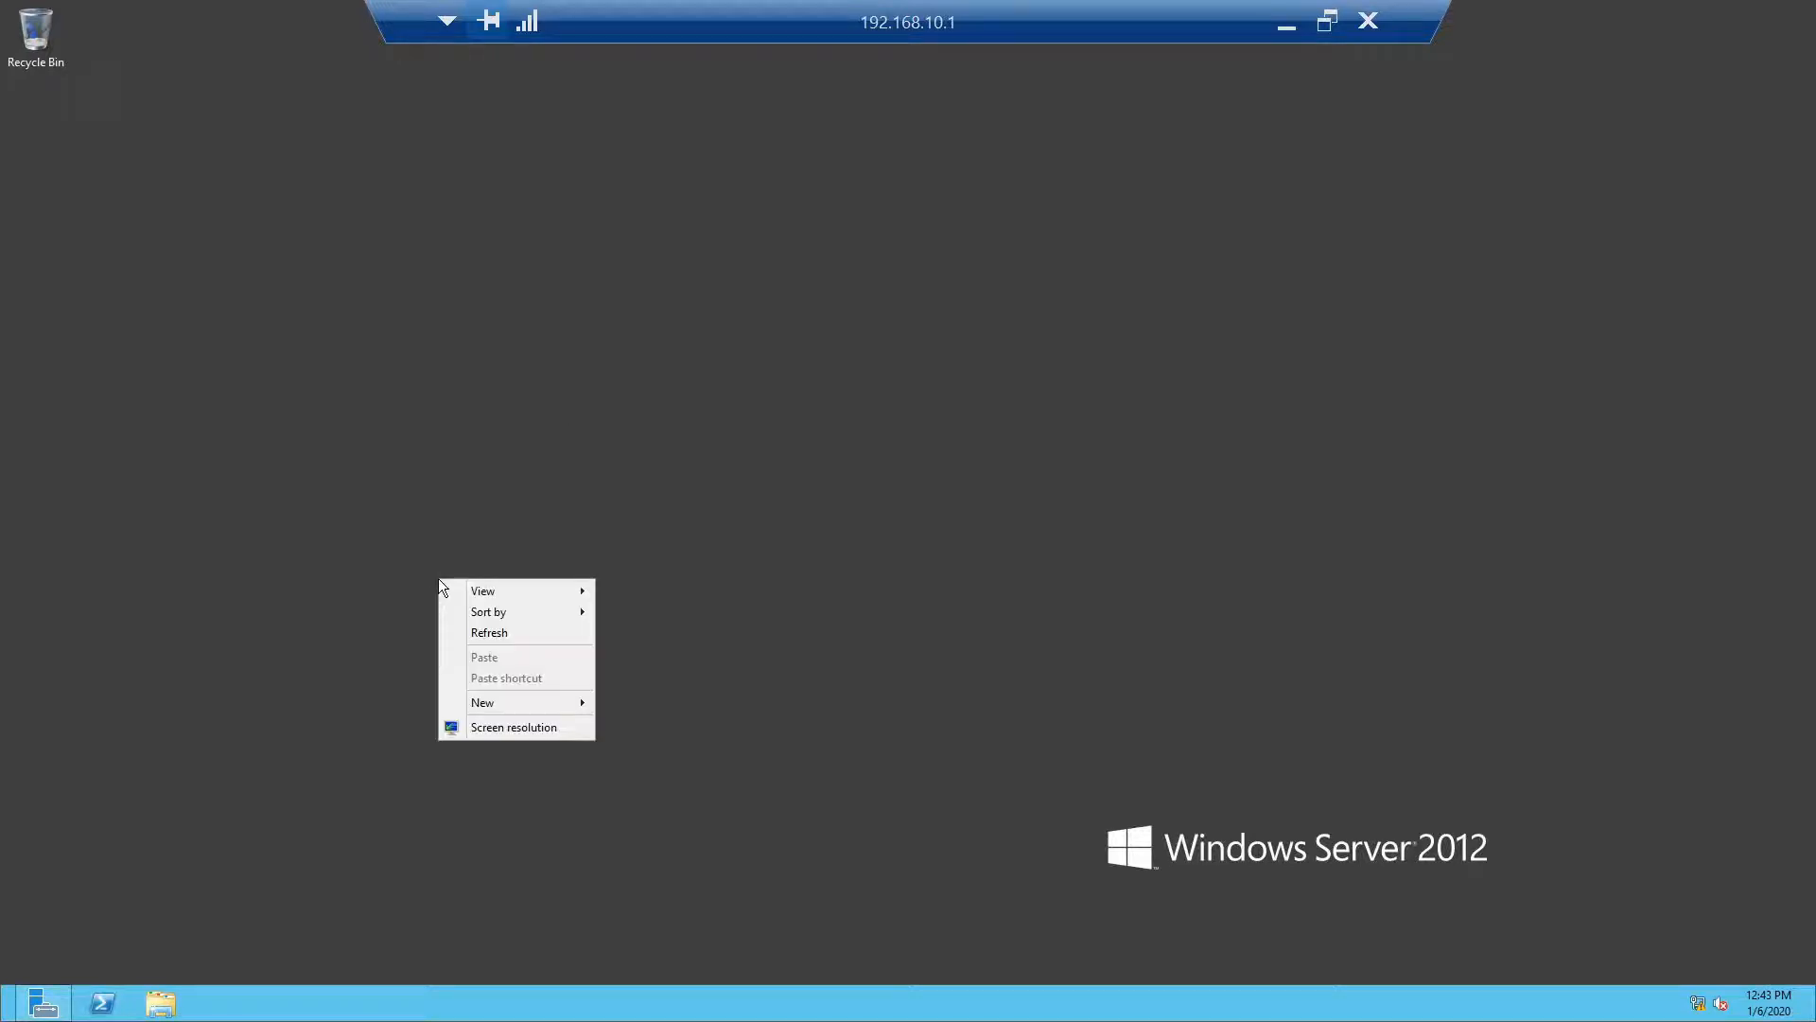
click(483, 728)
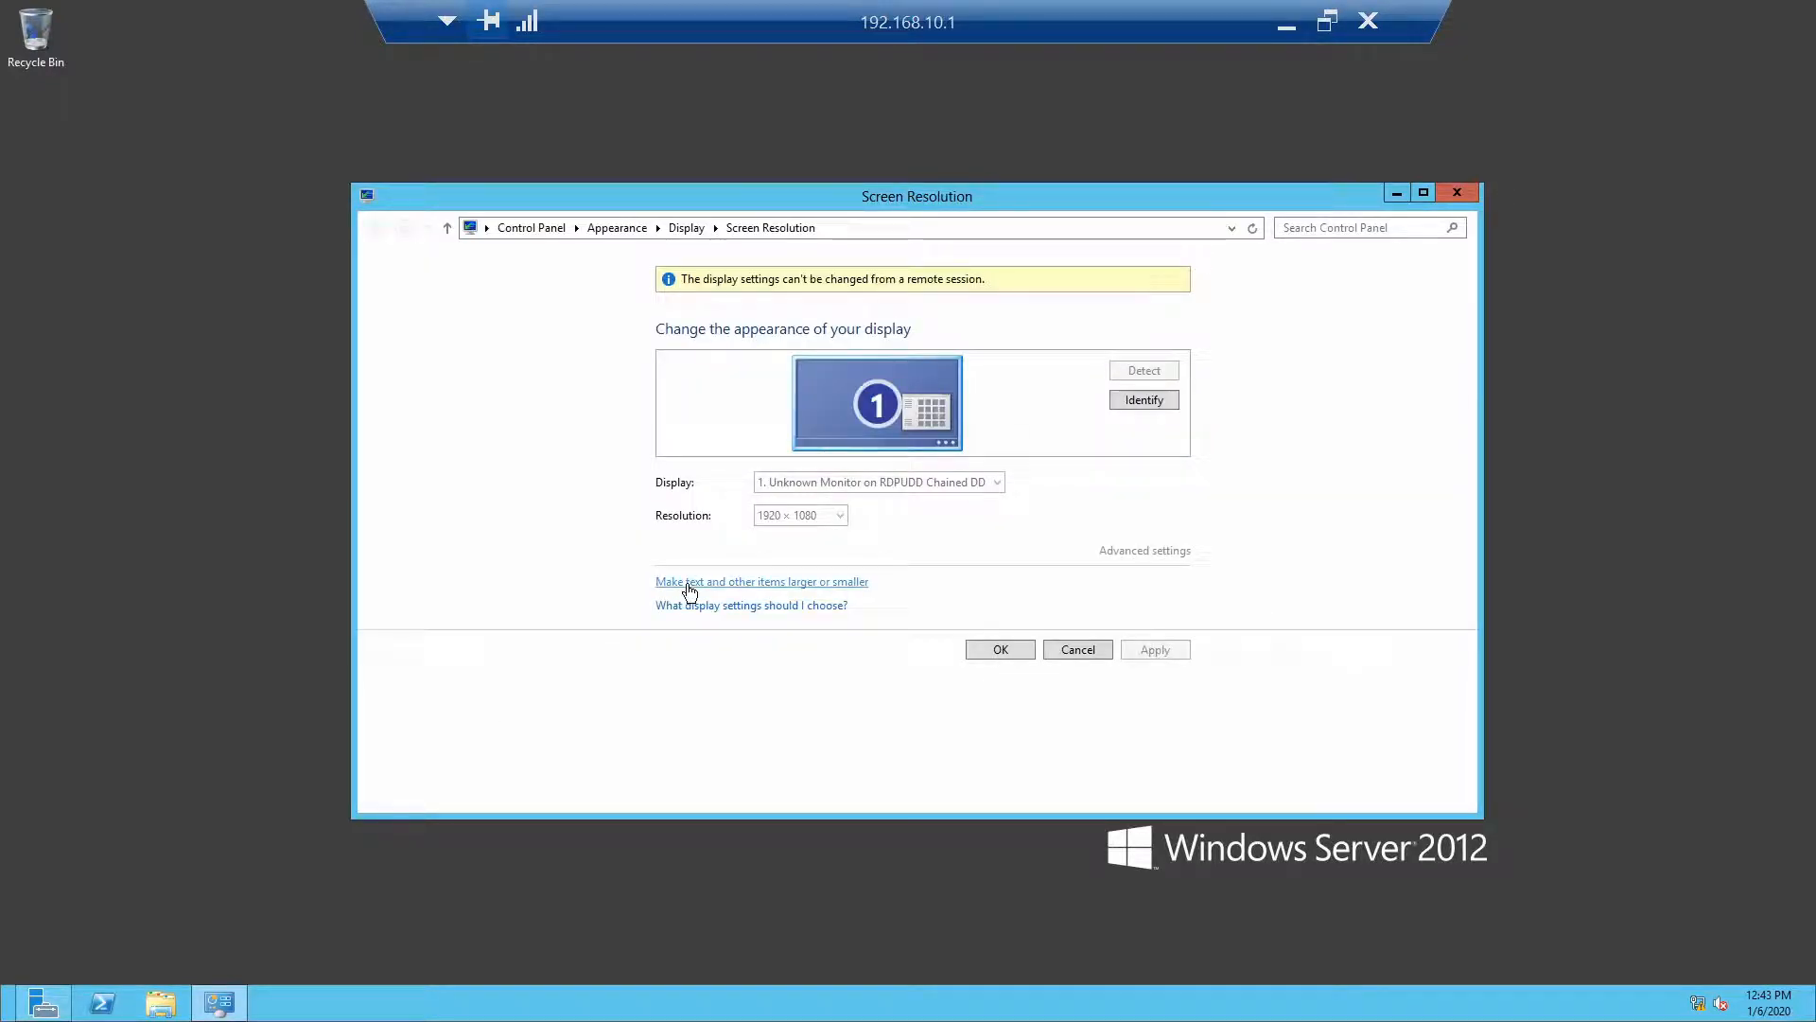
click(714, 581)
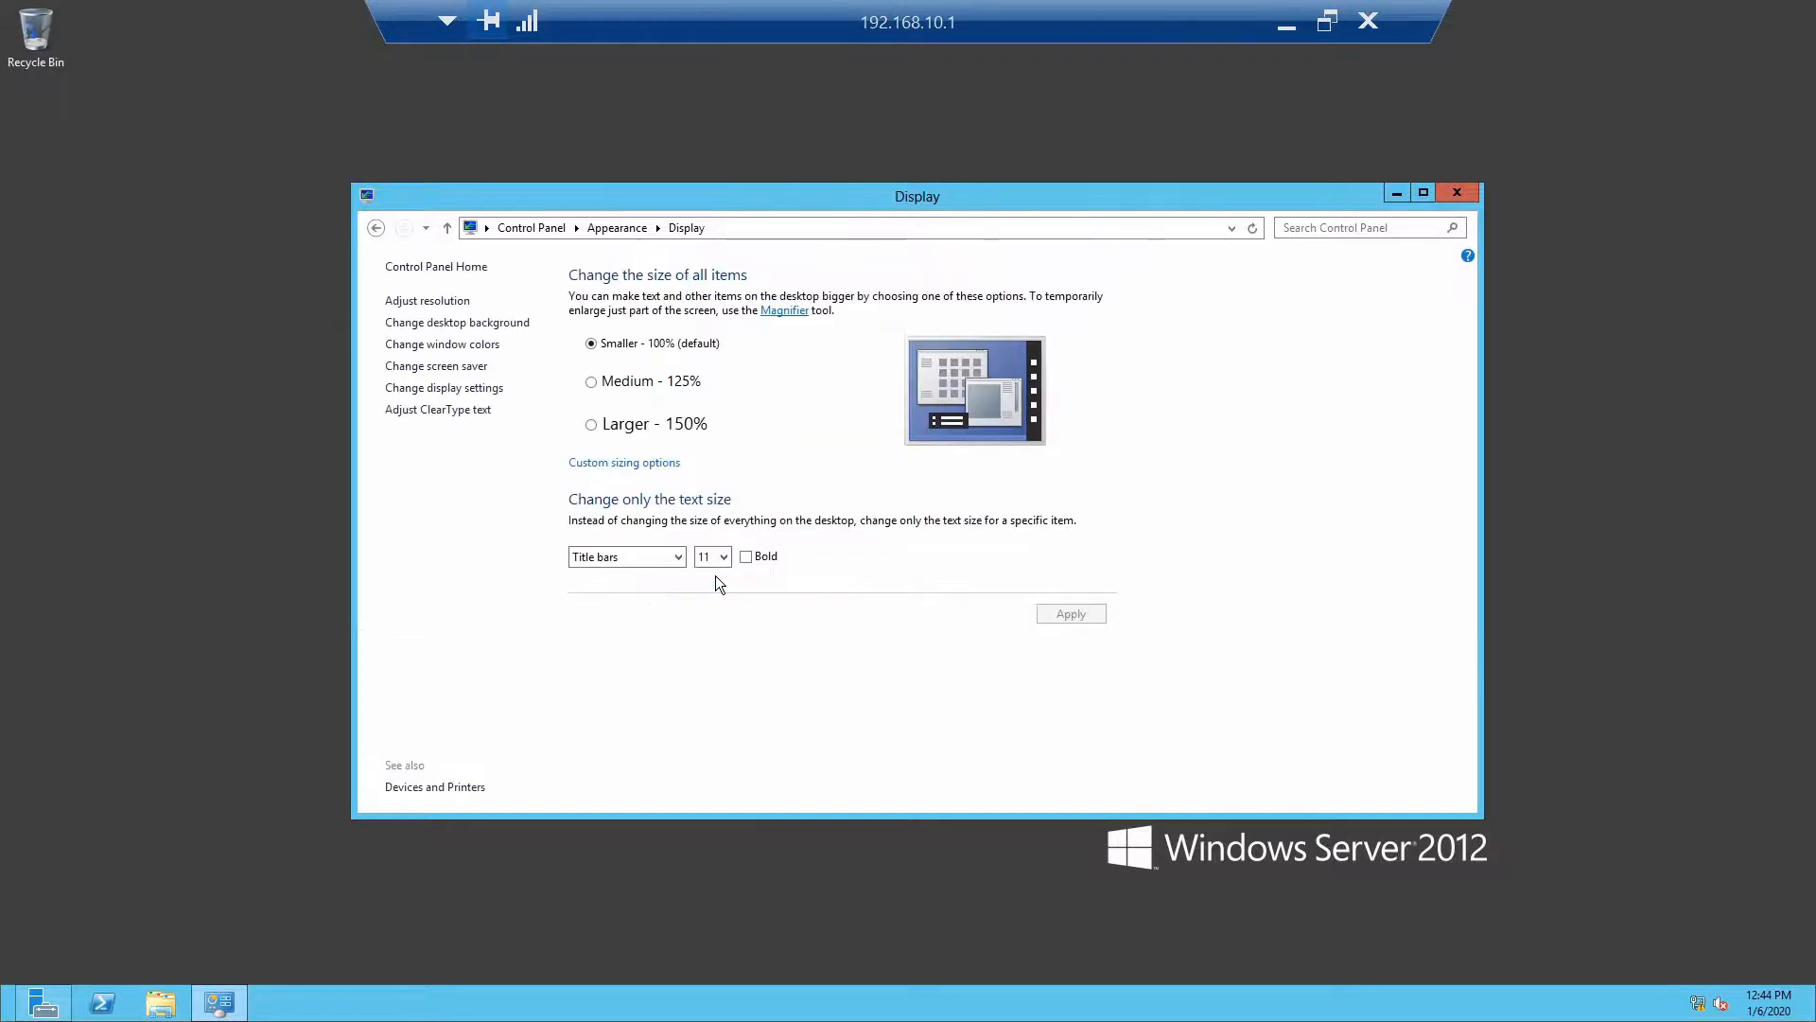
click(593, 431)
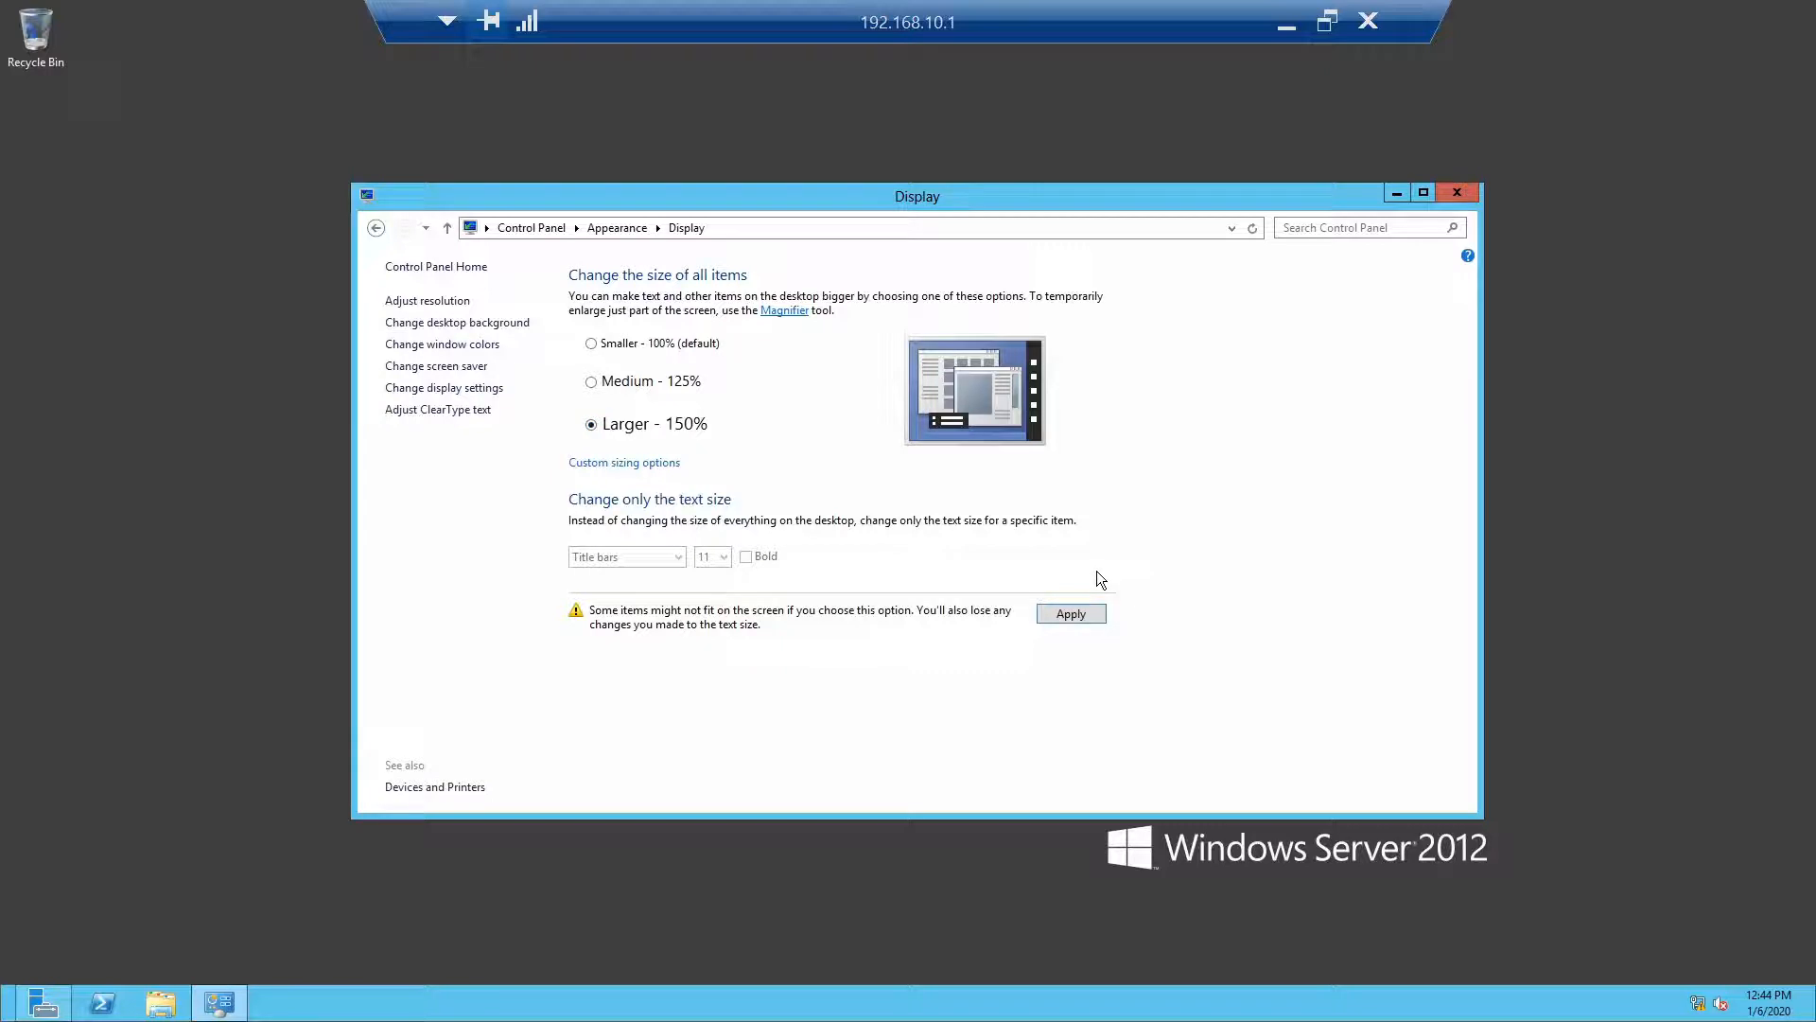
click(1063, 610)
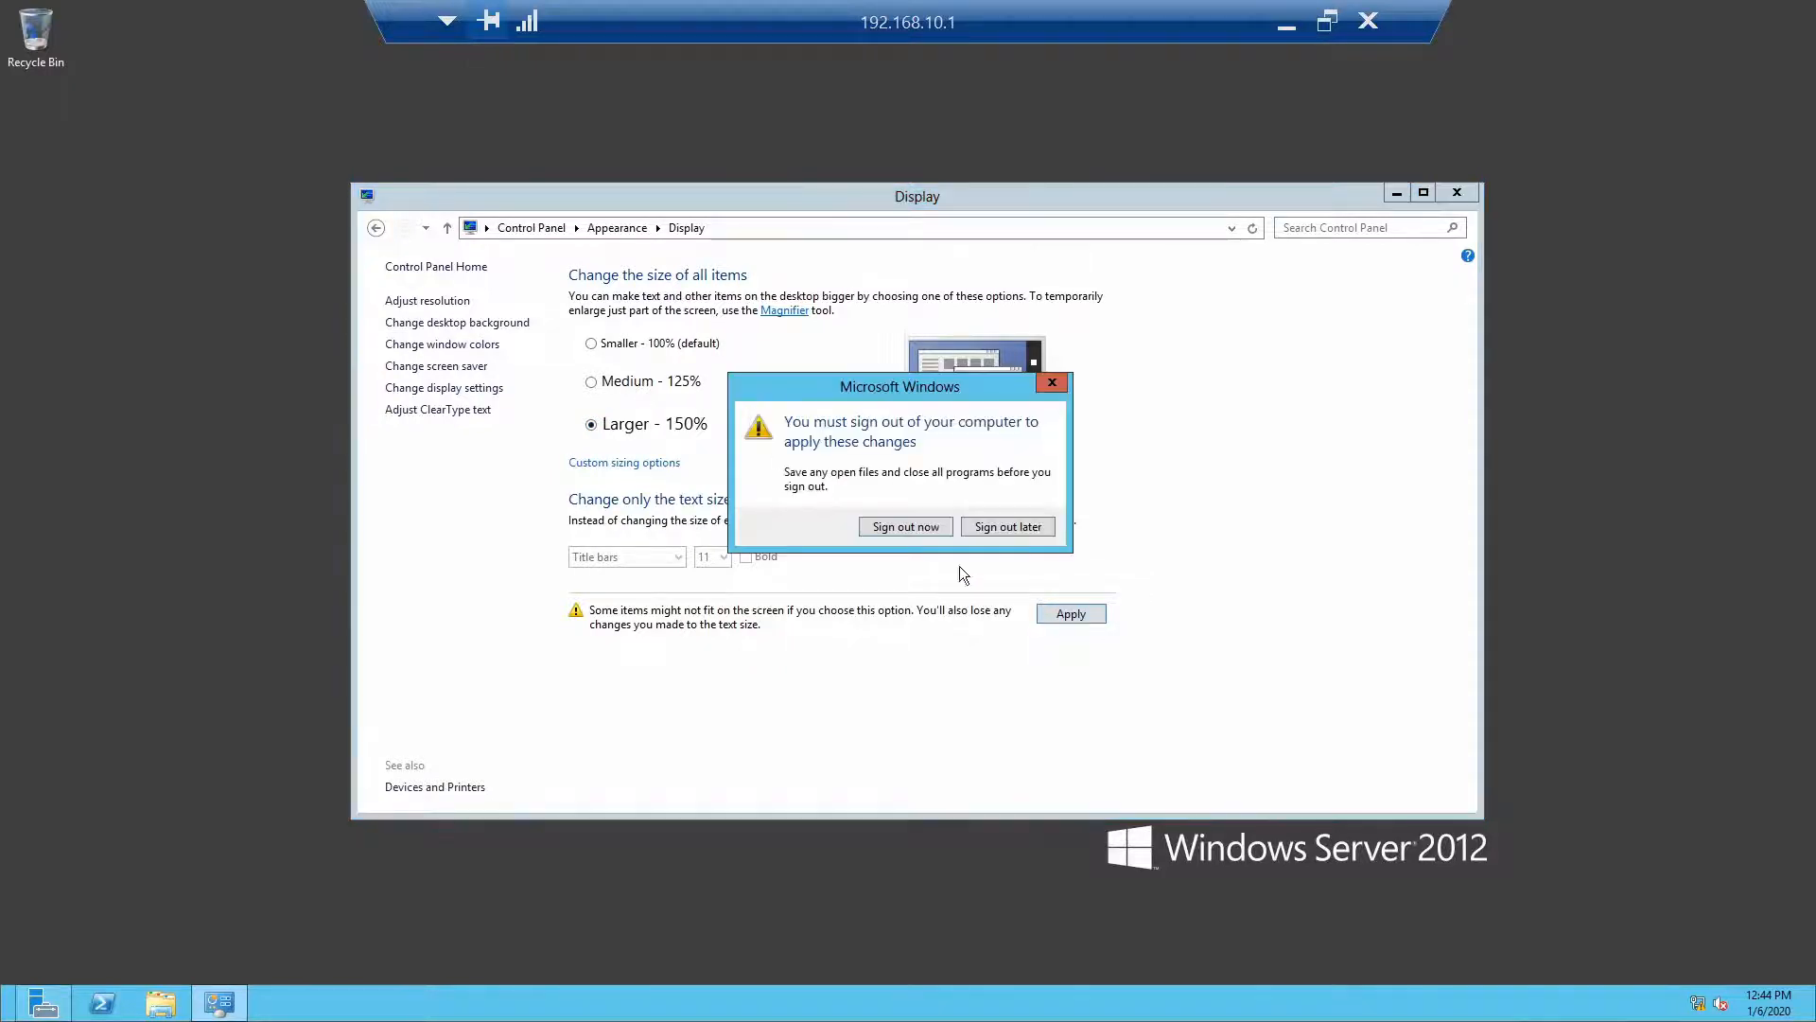
click(912, 529)
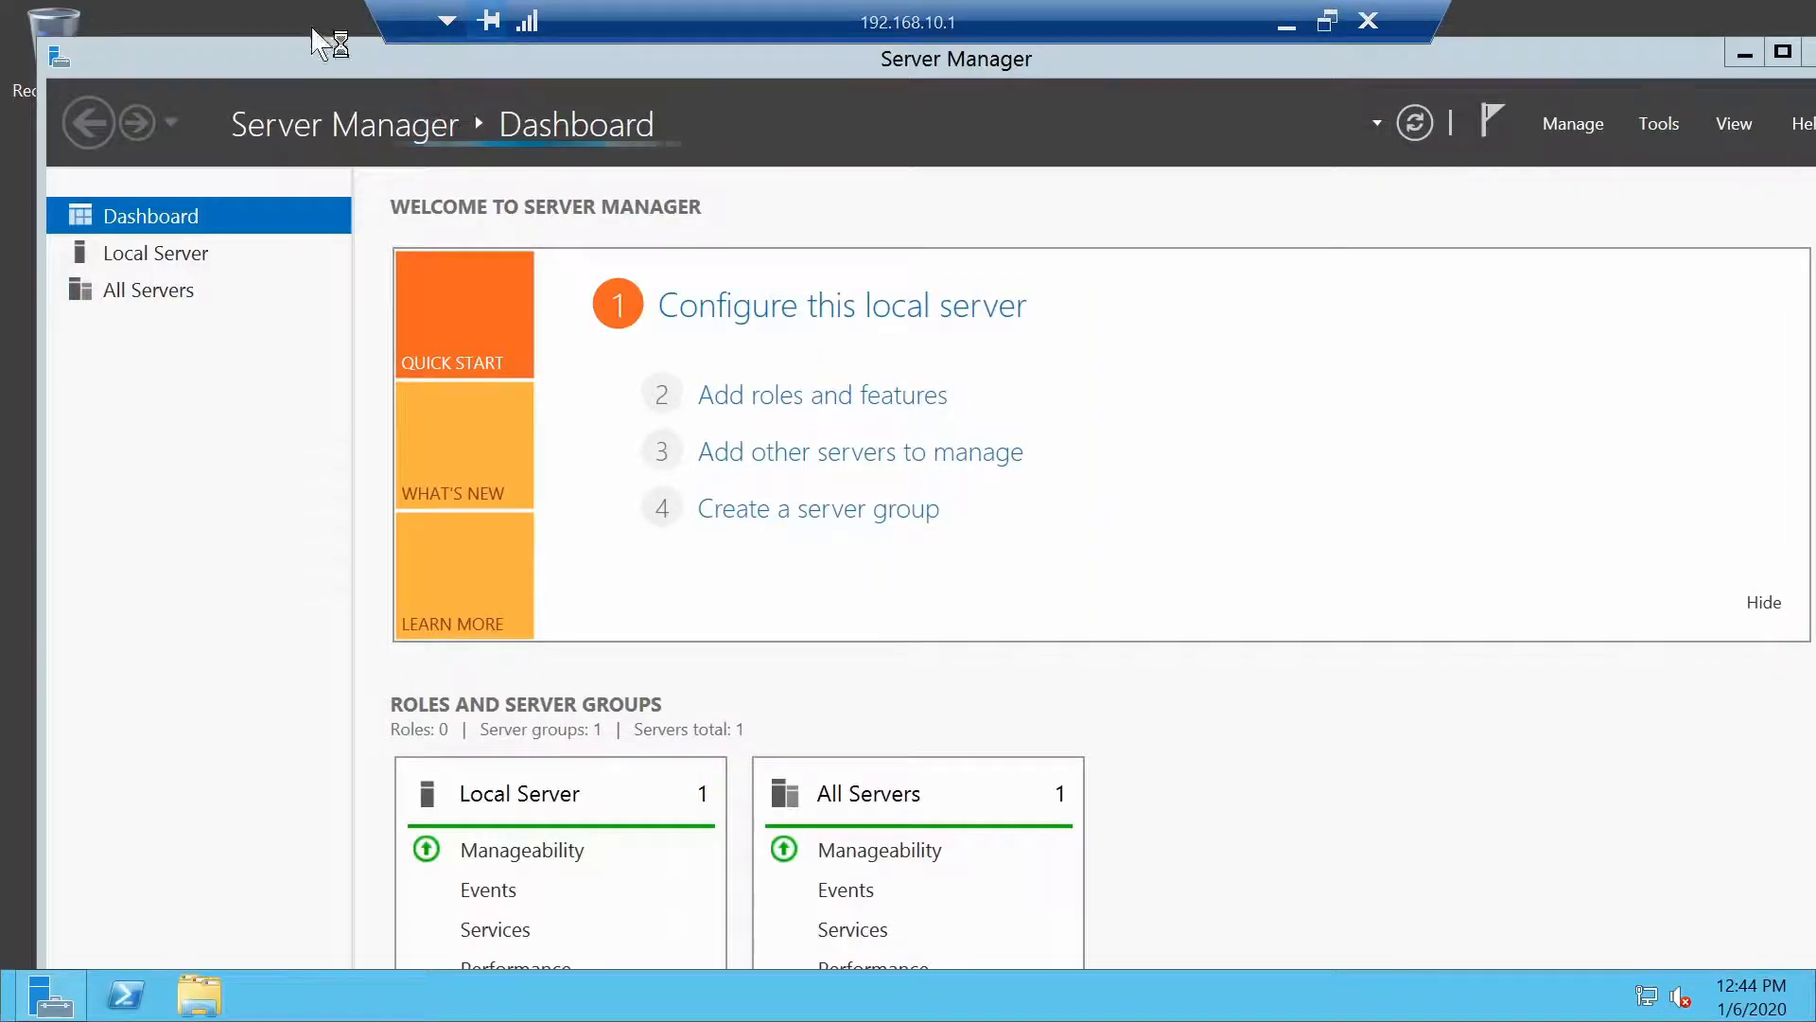
Start Add Roles and Features for a role-based installation on the local server
double_click(310, 51)
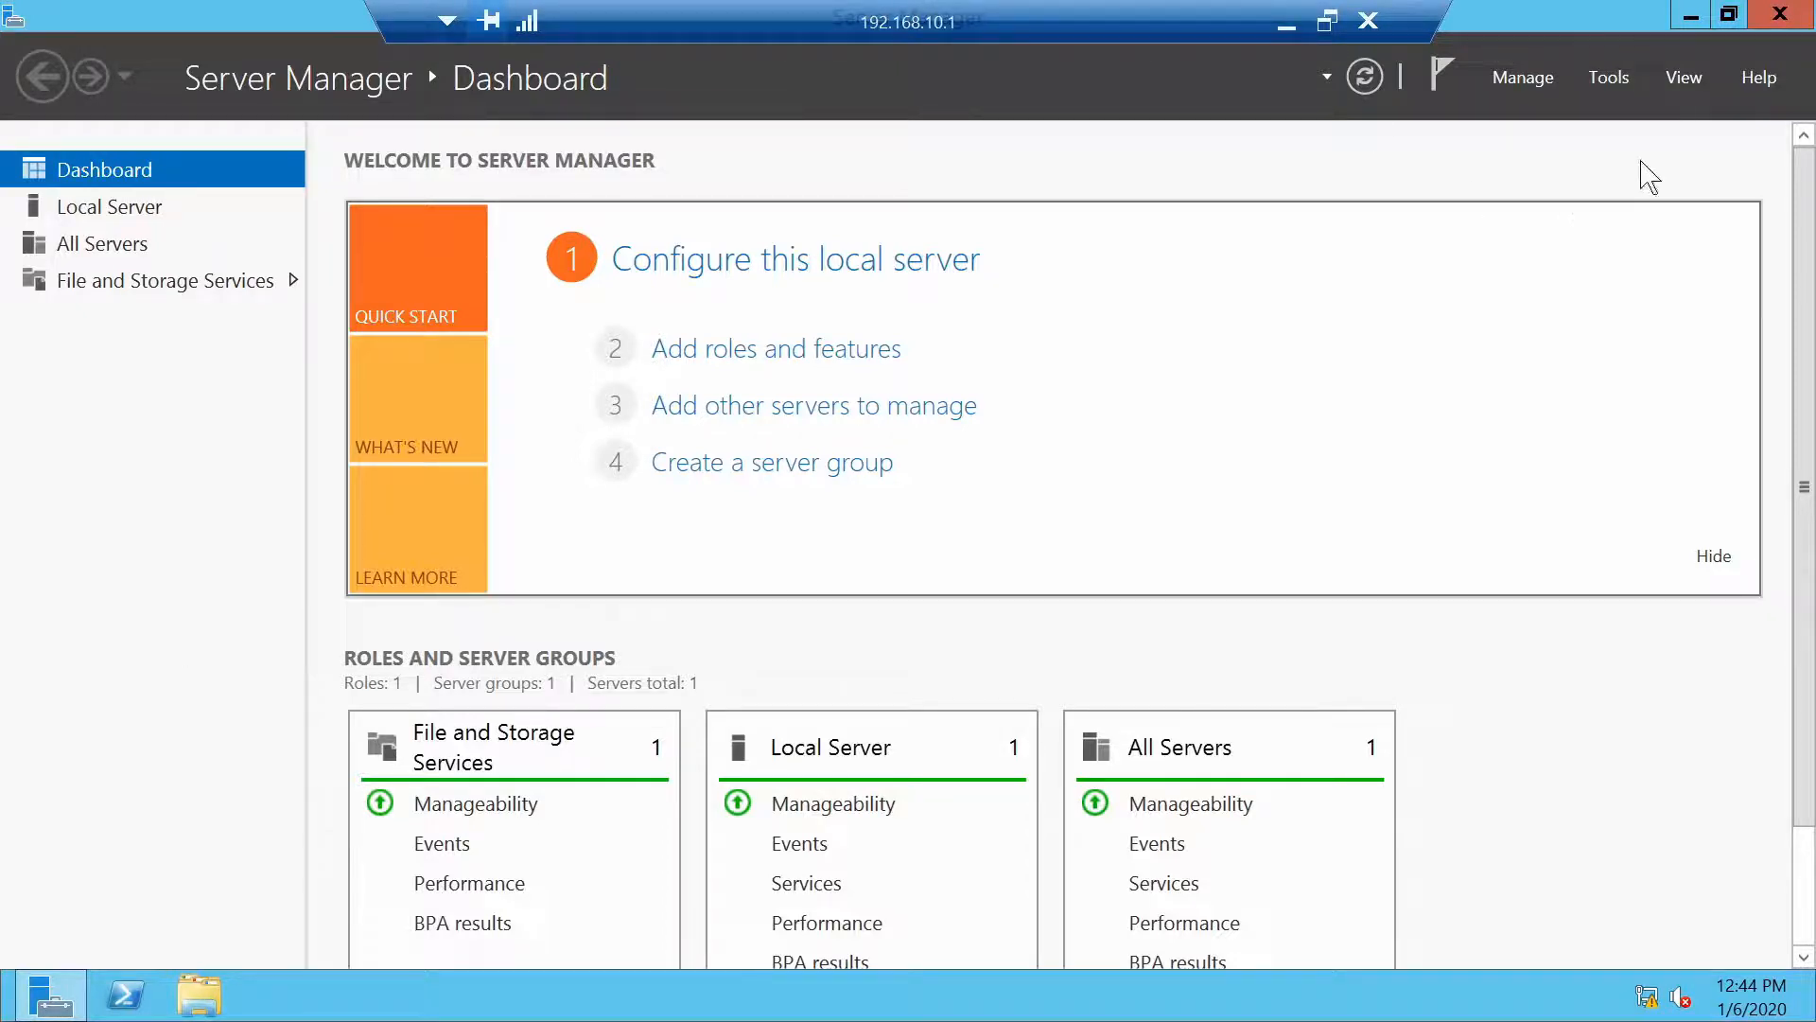
click(1521, 80)
click(1547, 121)
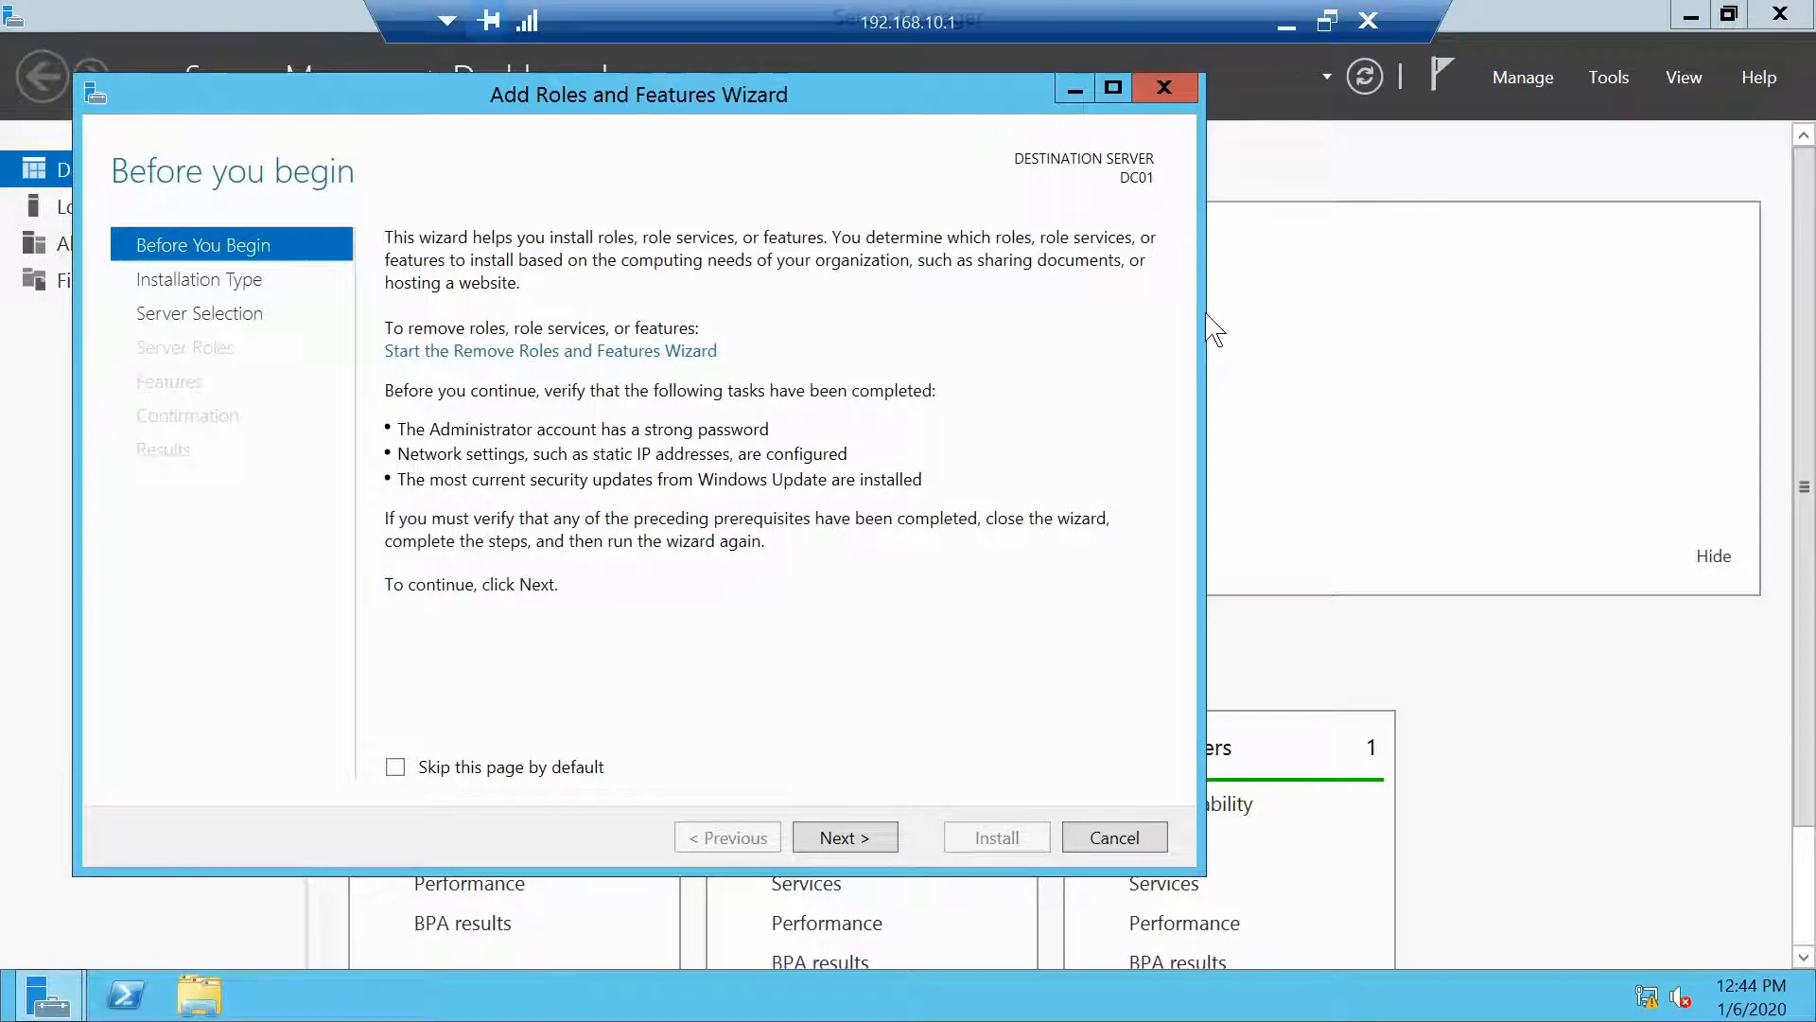
click(833, 839)
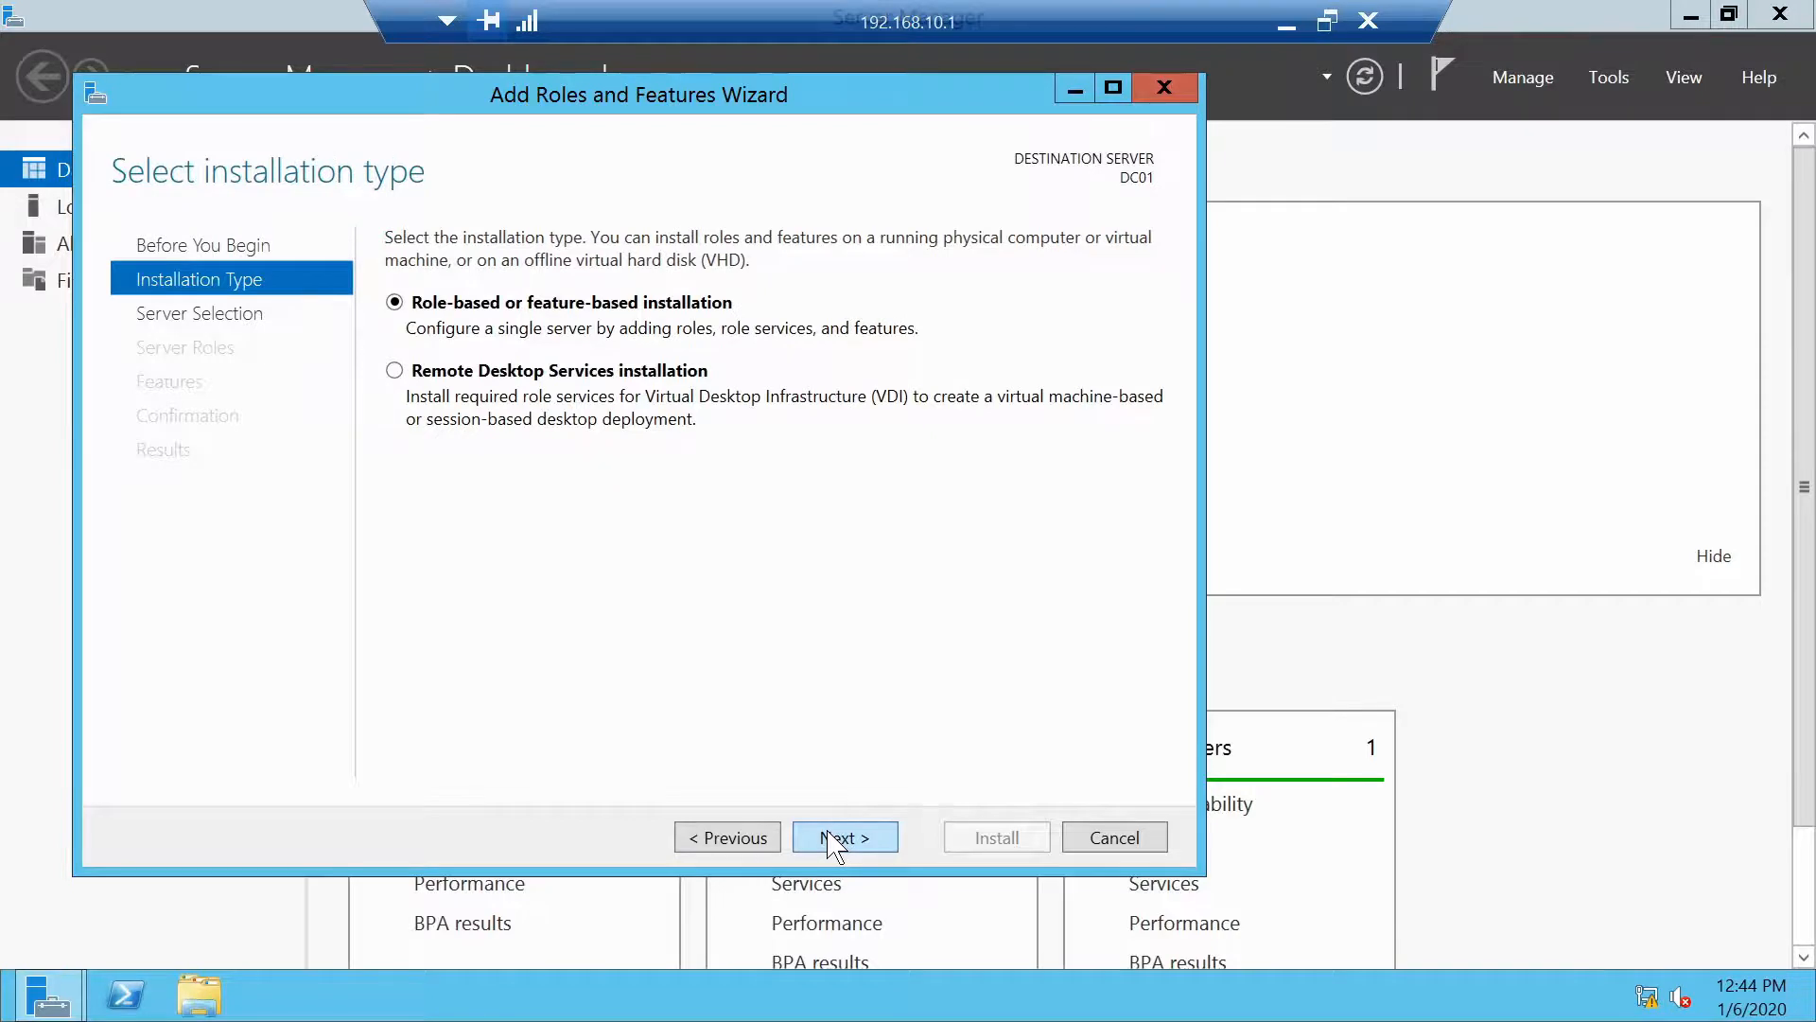
click(832, 839)
click(832, 839)
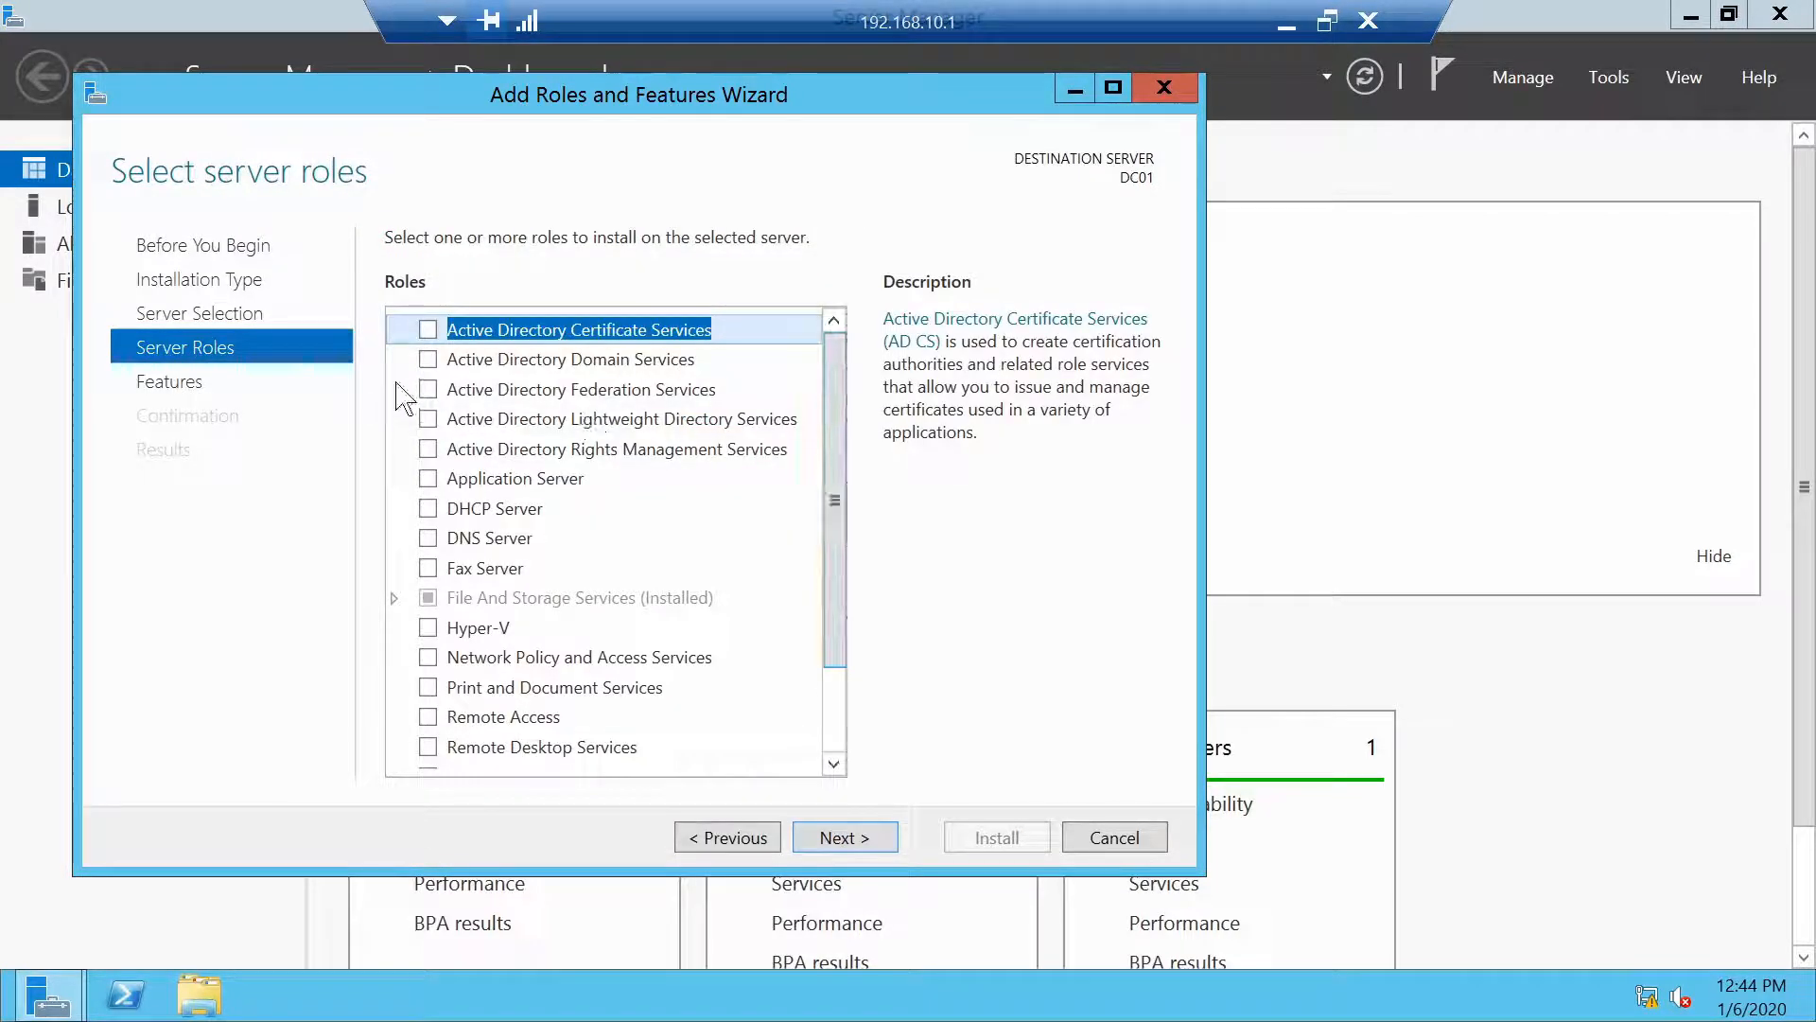
Install the Active Directory Domain Services role with its management tools
click(427, 359)
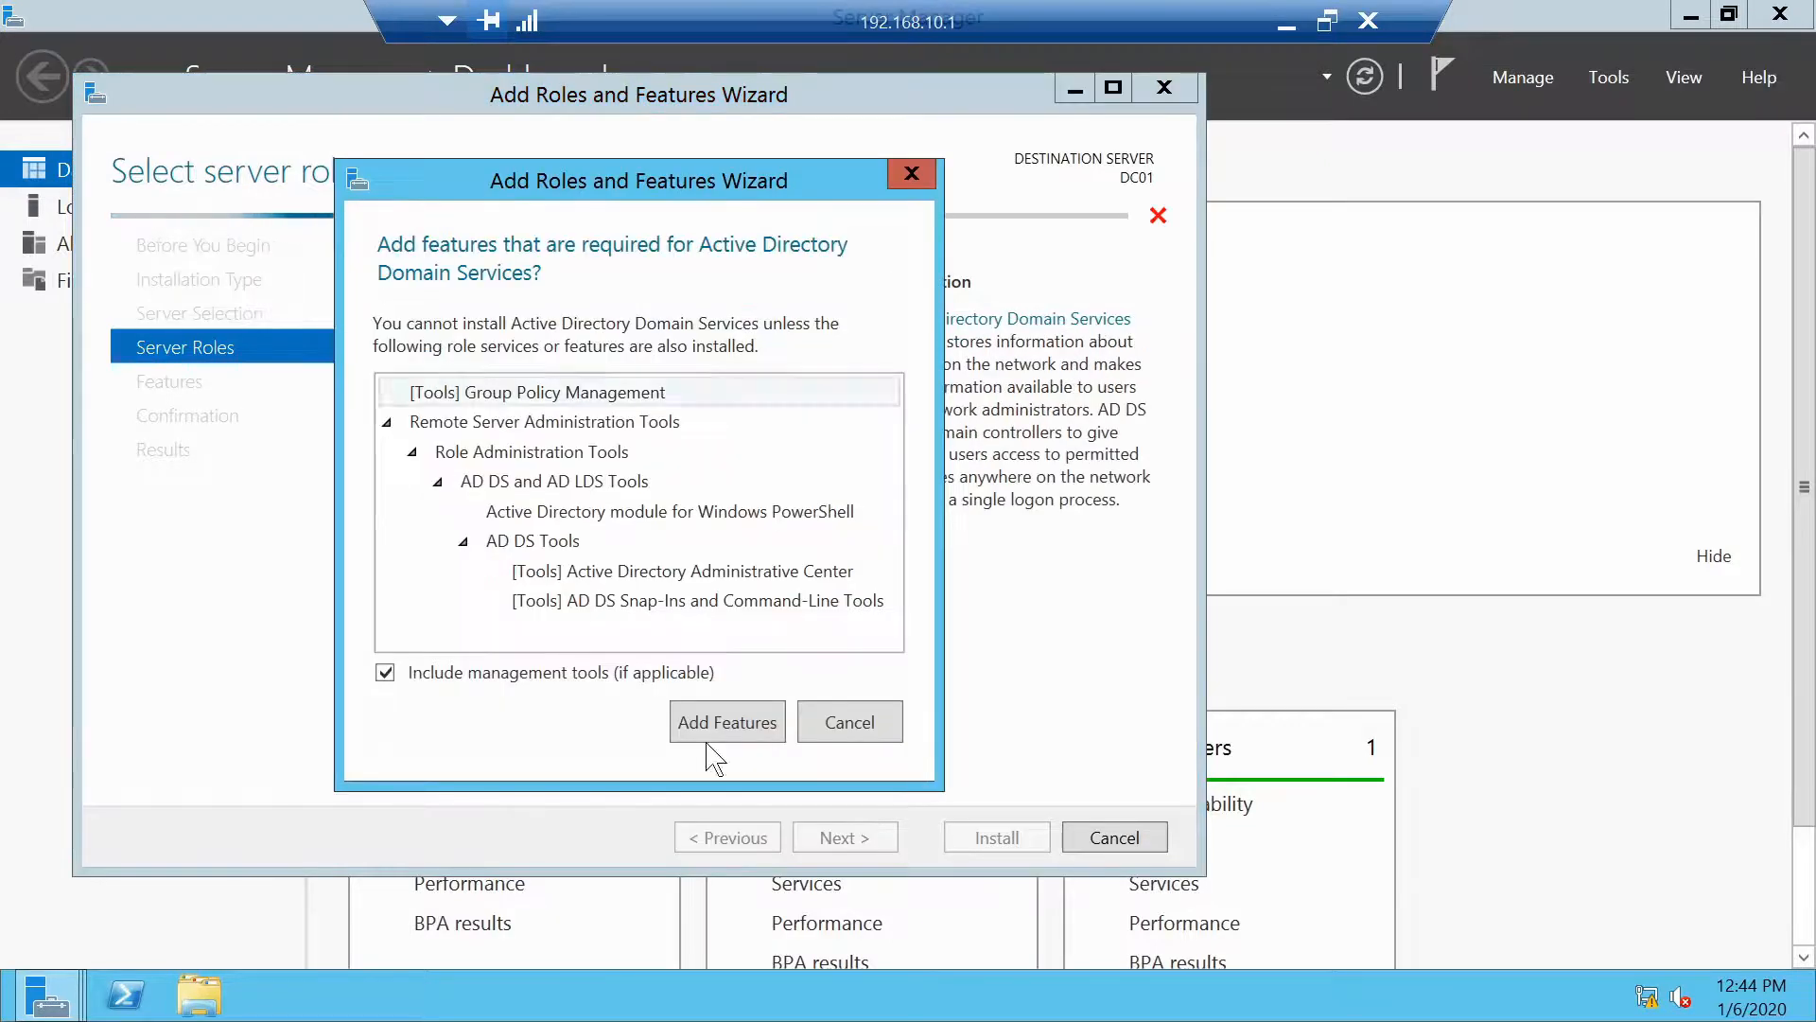
click(725, 721)
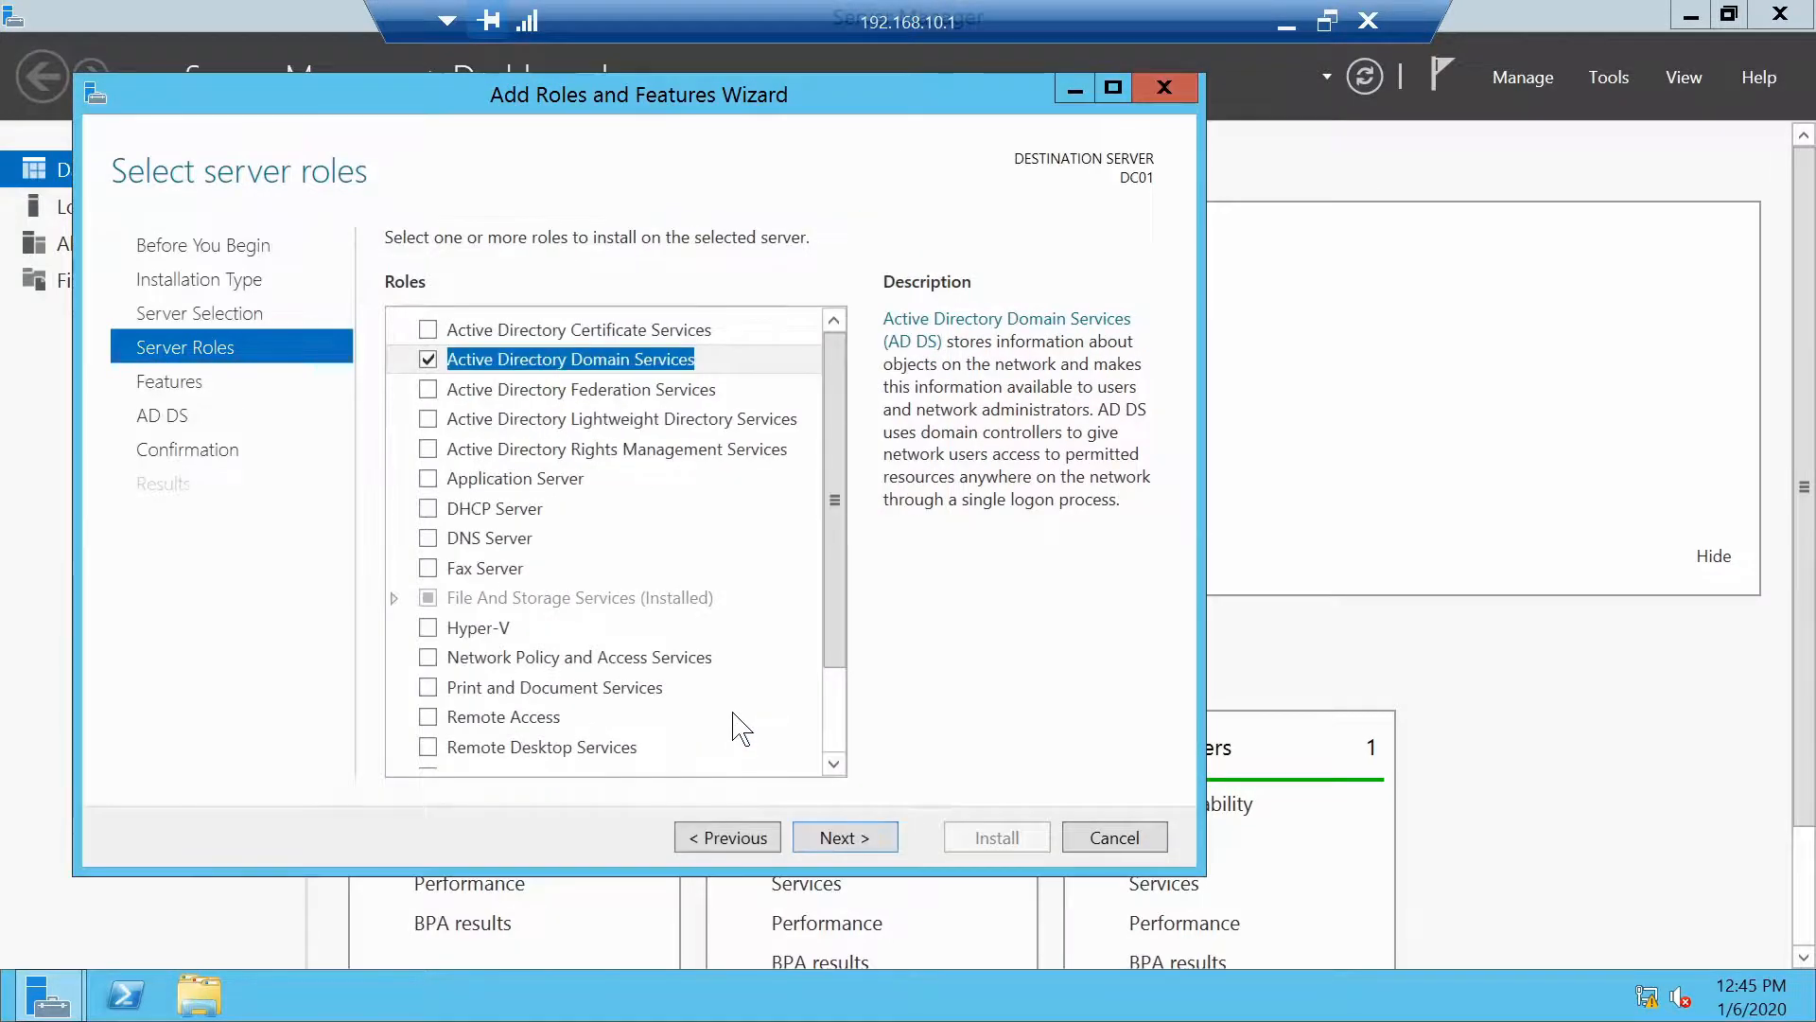
click(845, 837)
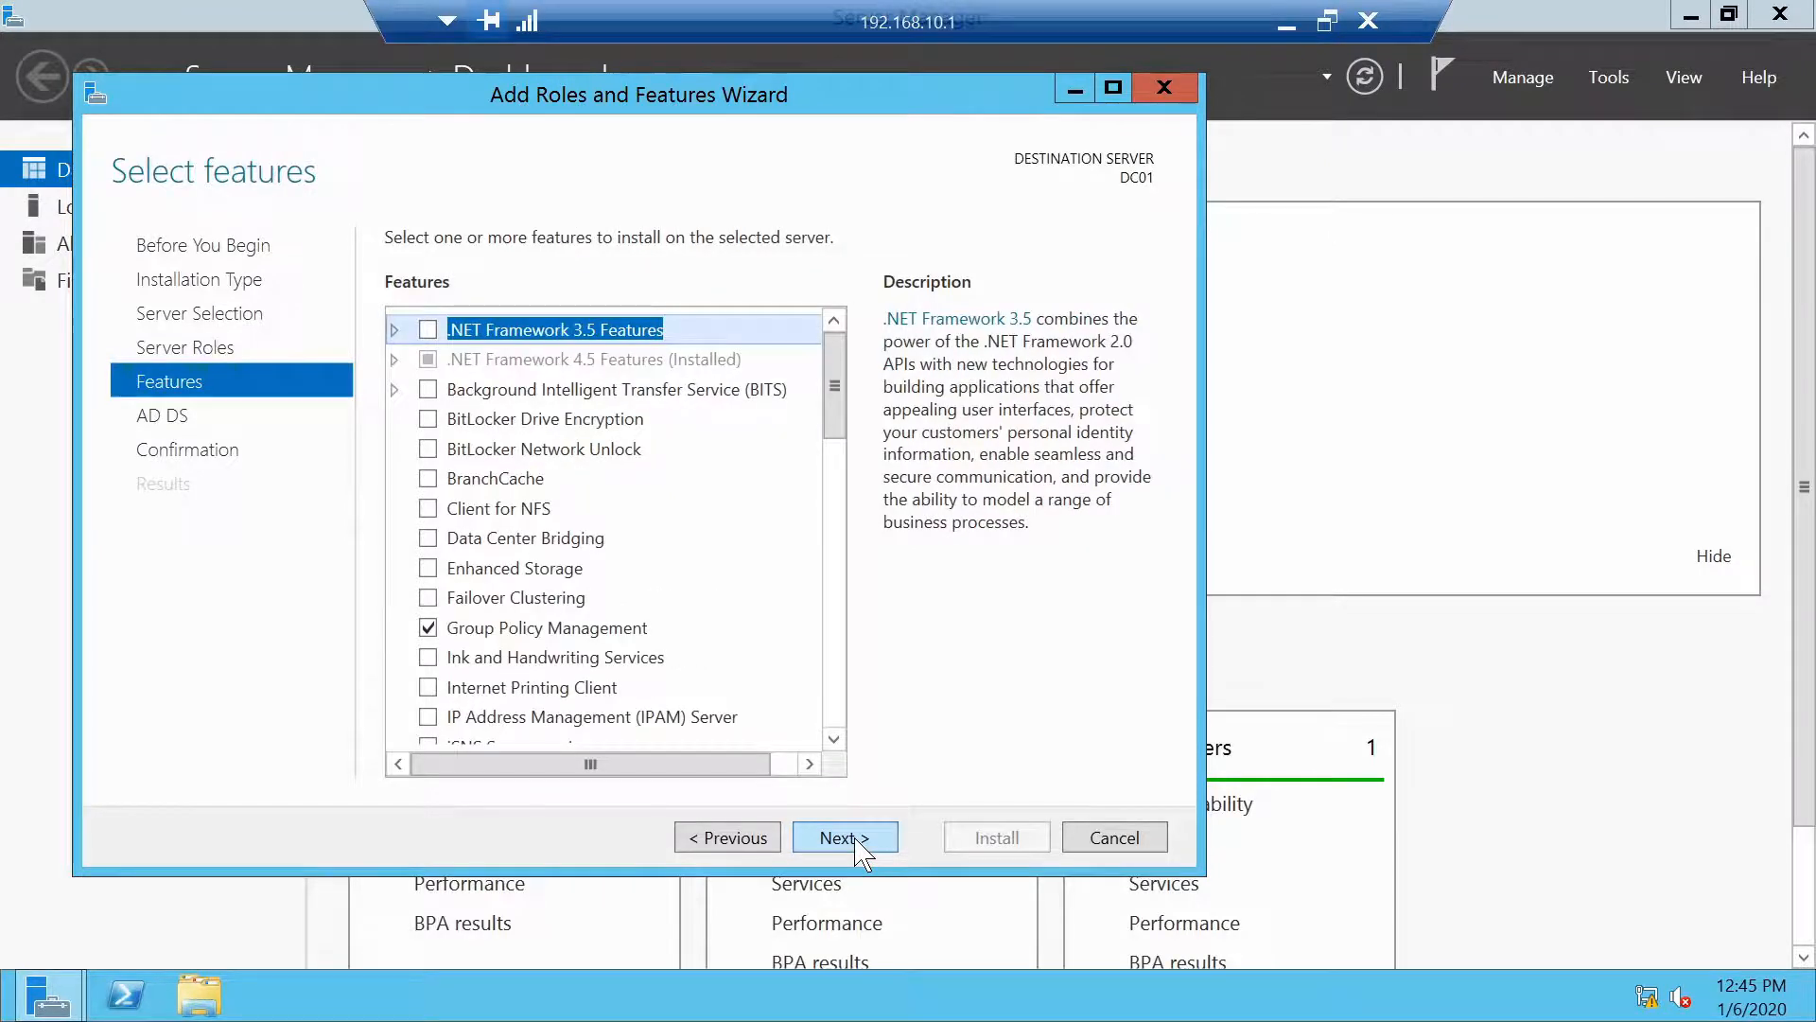
click(845, 838)
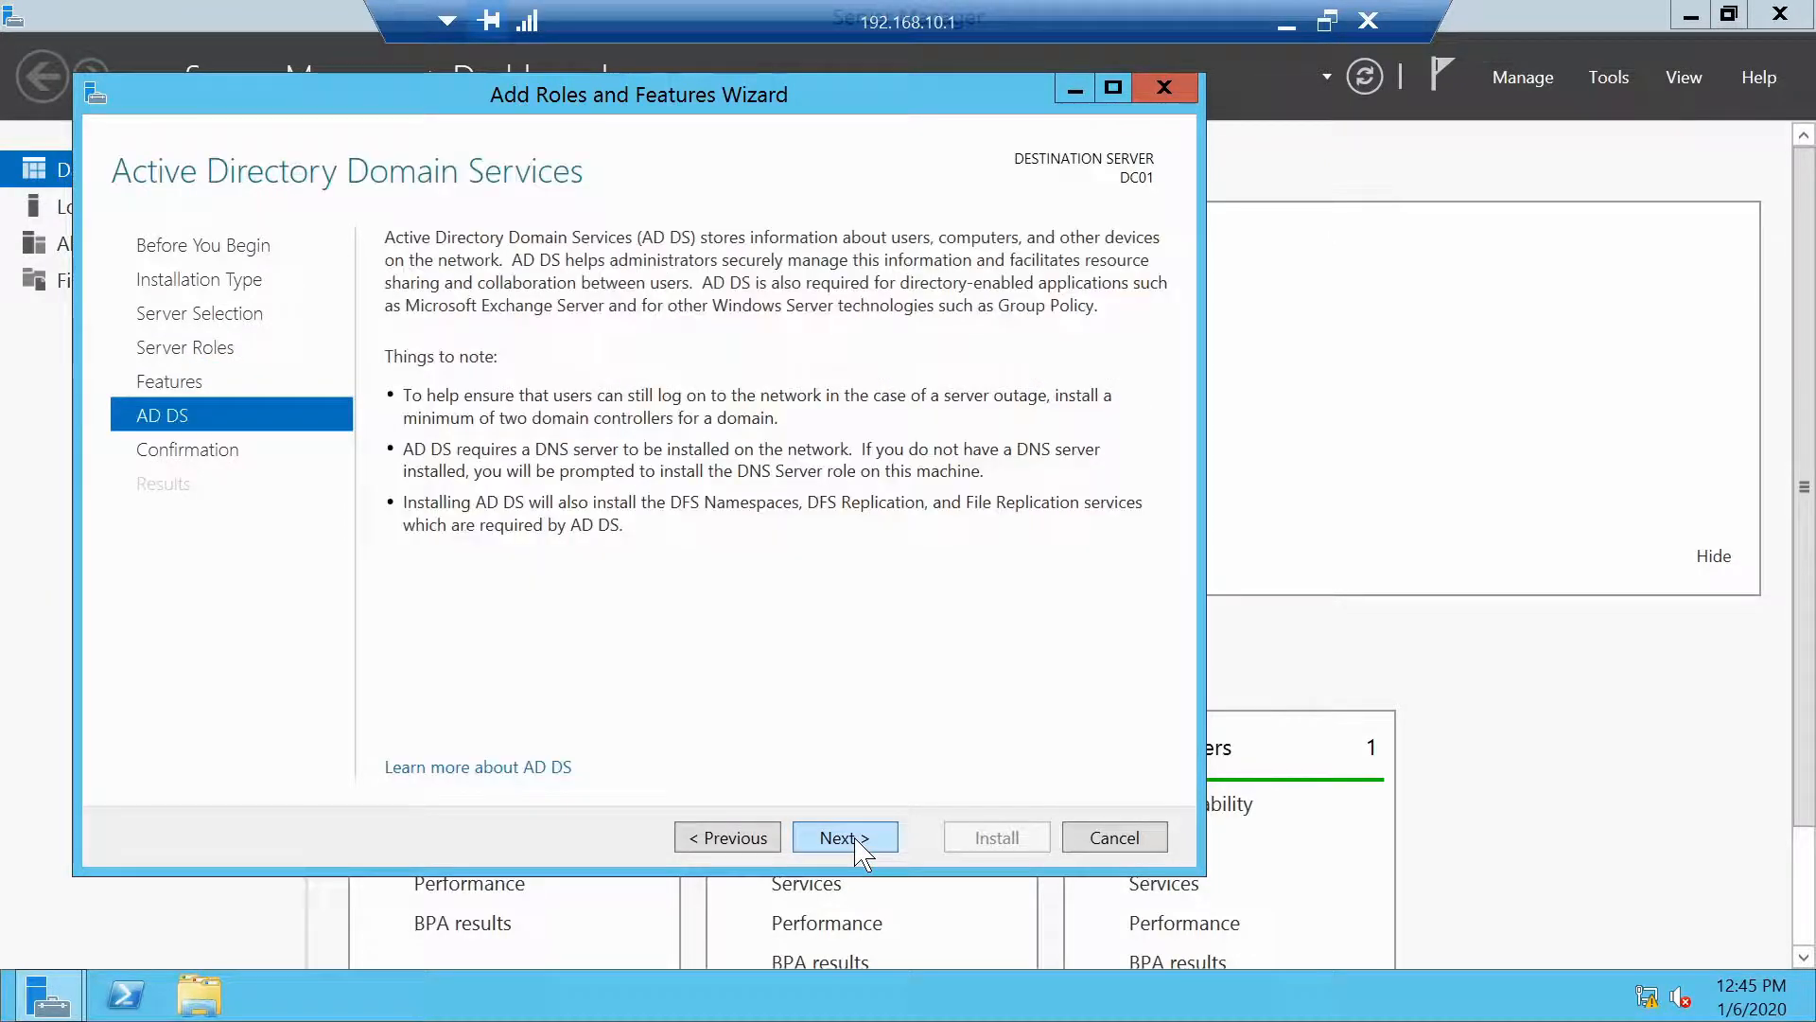
click(844, 838)
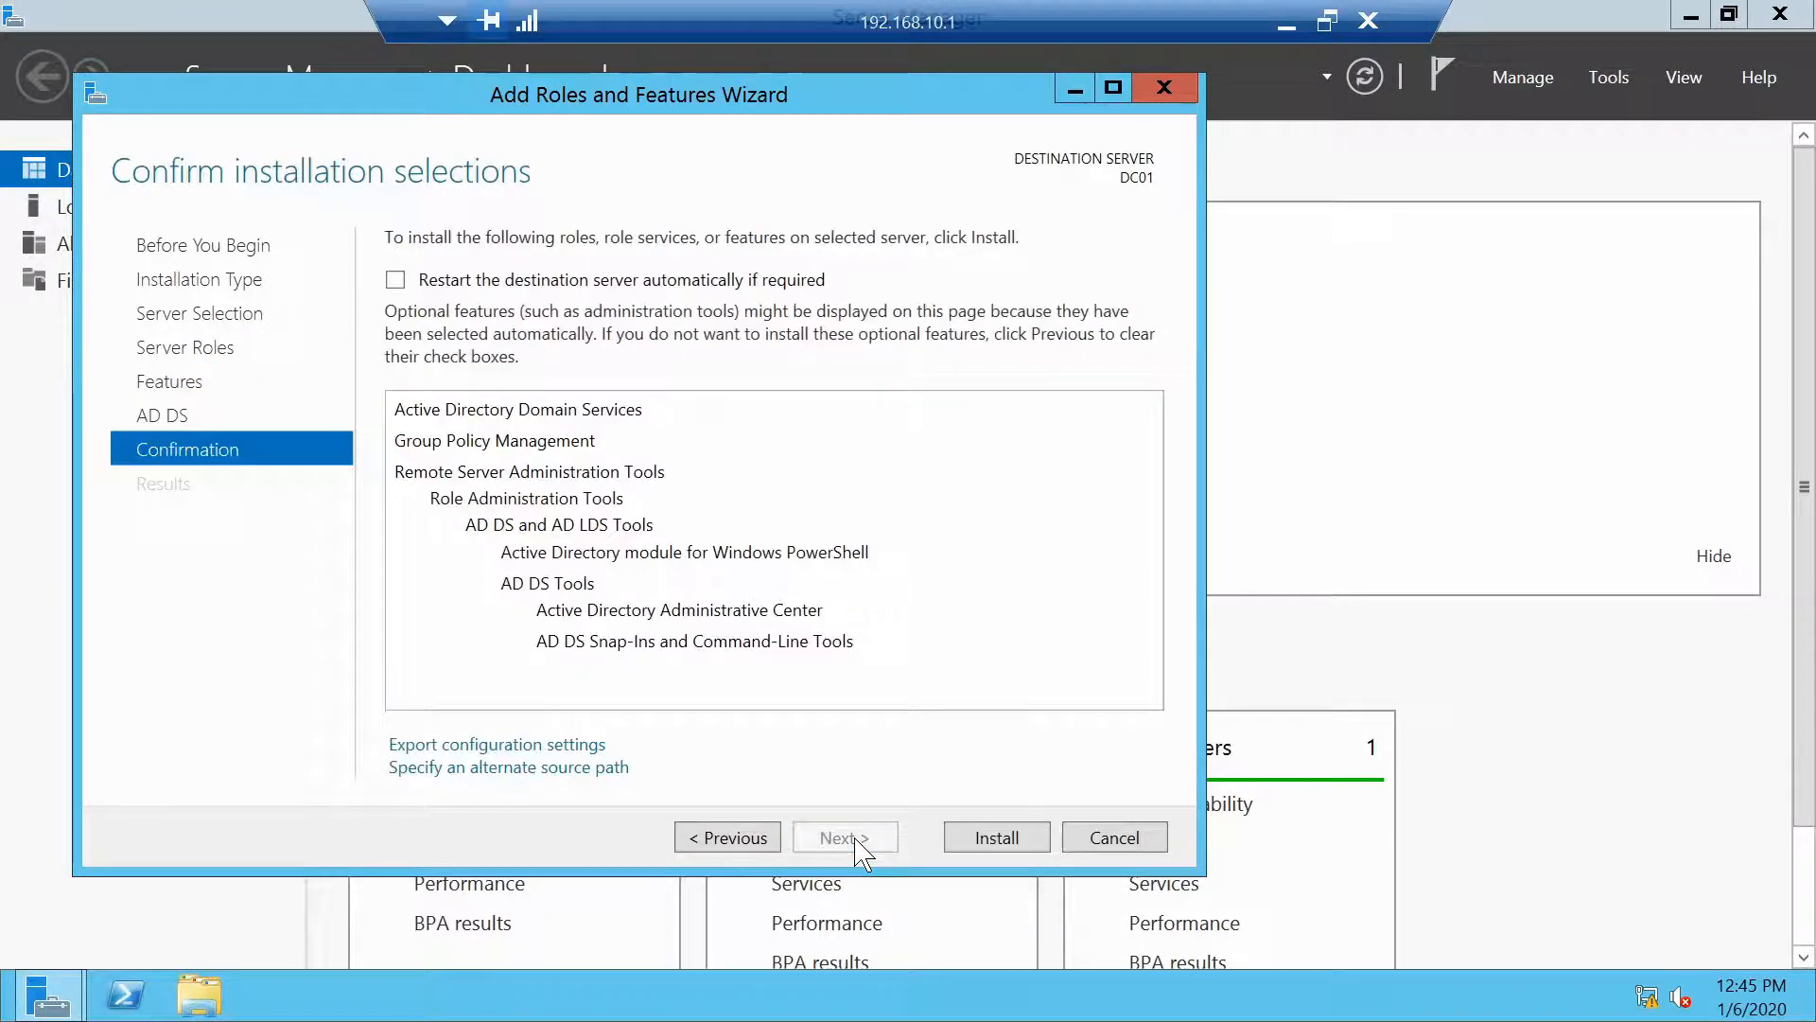
click(997, 837)
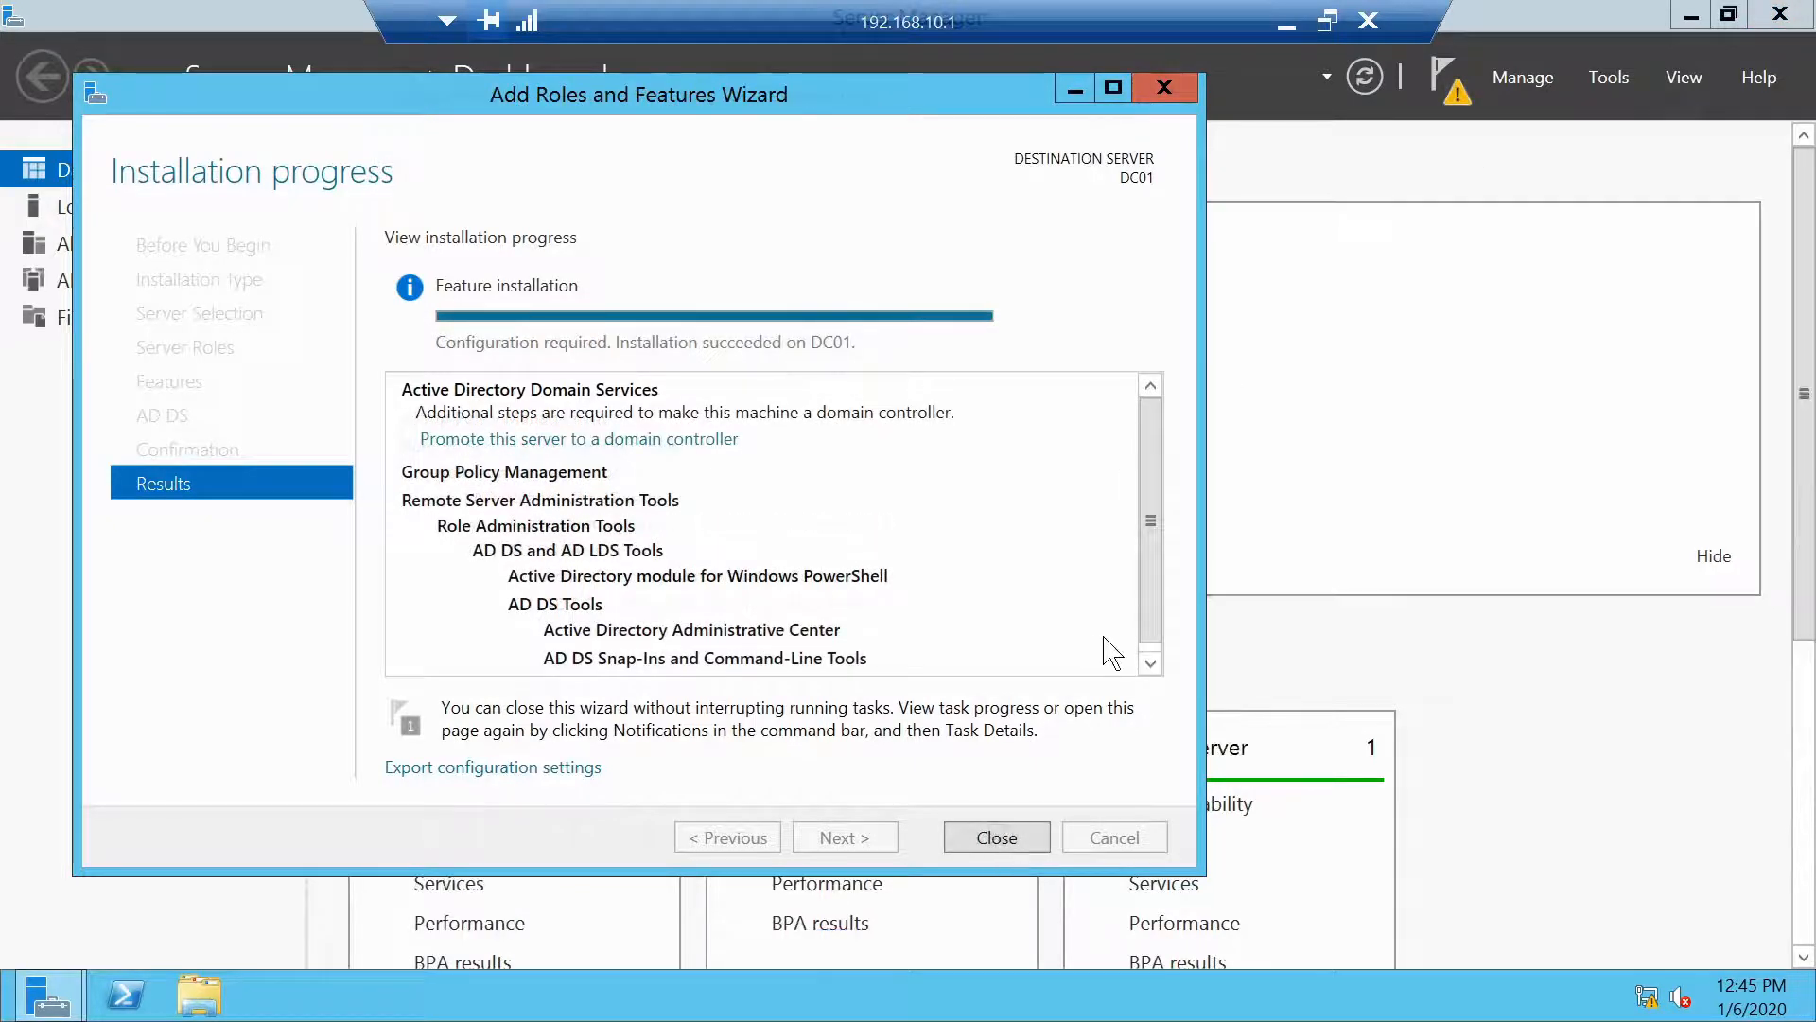
click(997, 838)
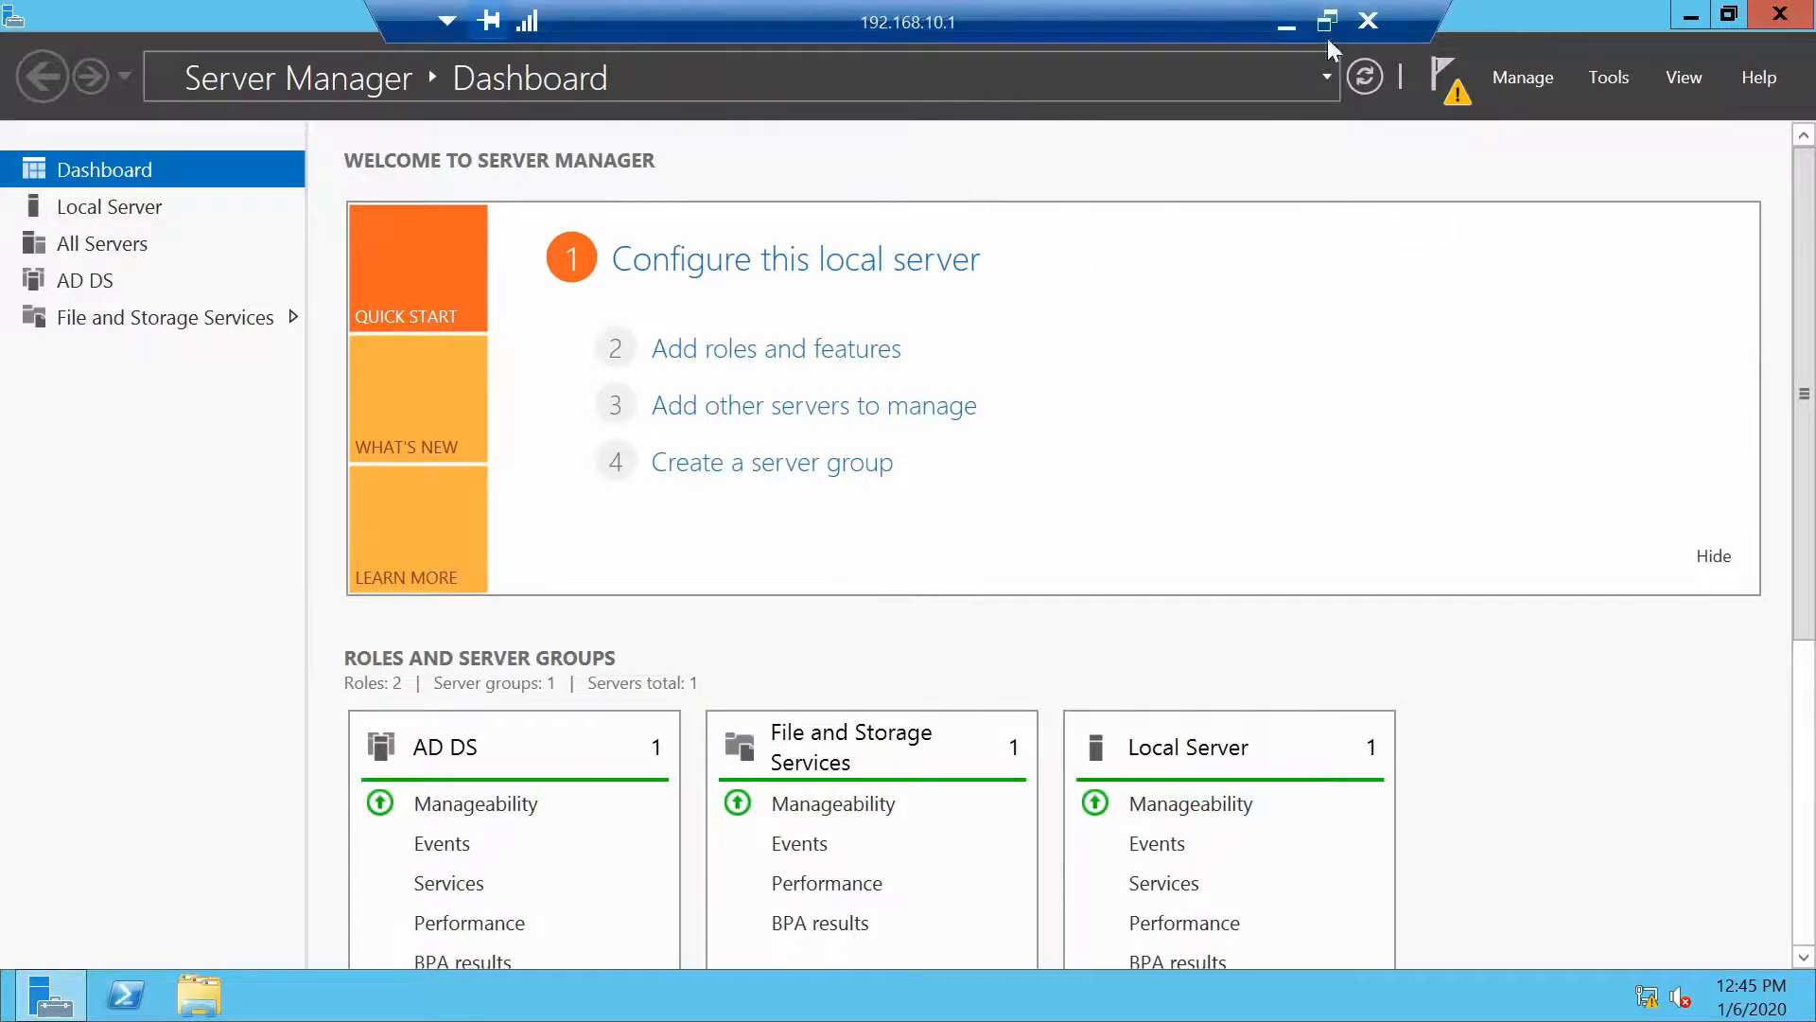
Promote the server to a domain controller in a new forest with root domain testcorp.com
click(1444, 94)
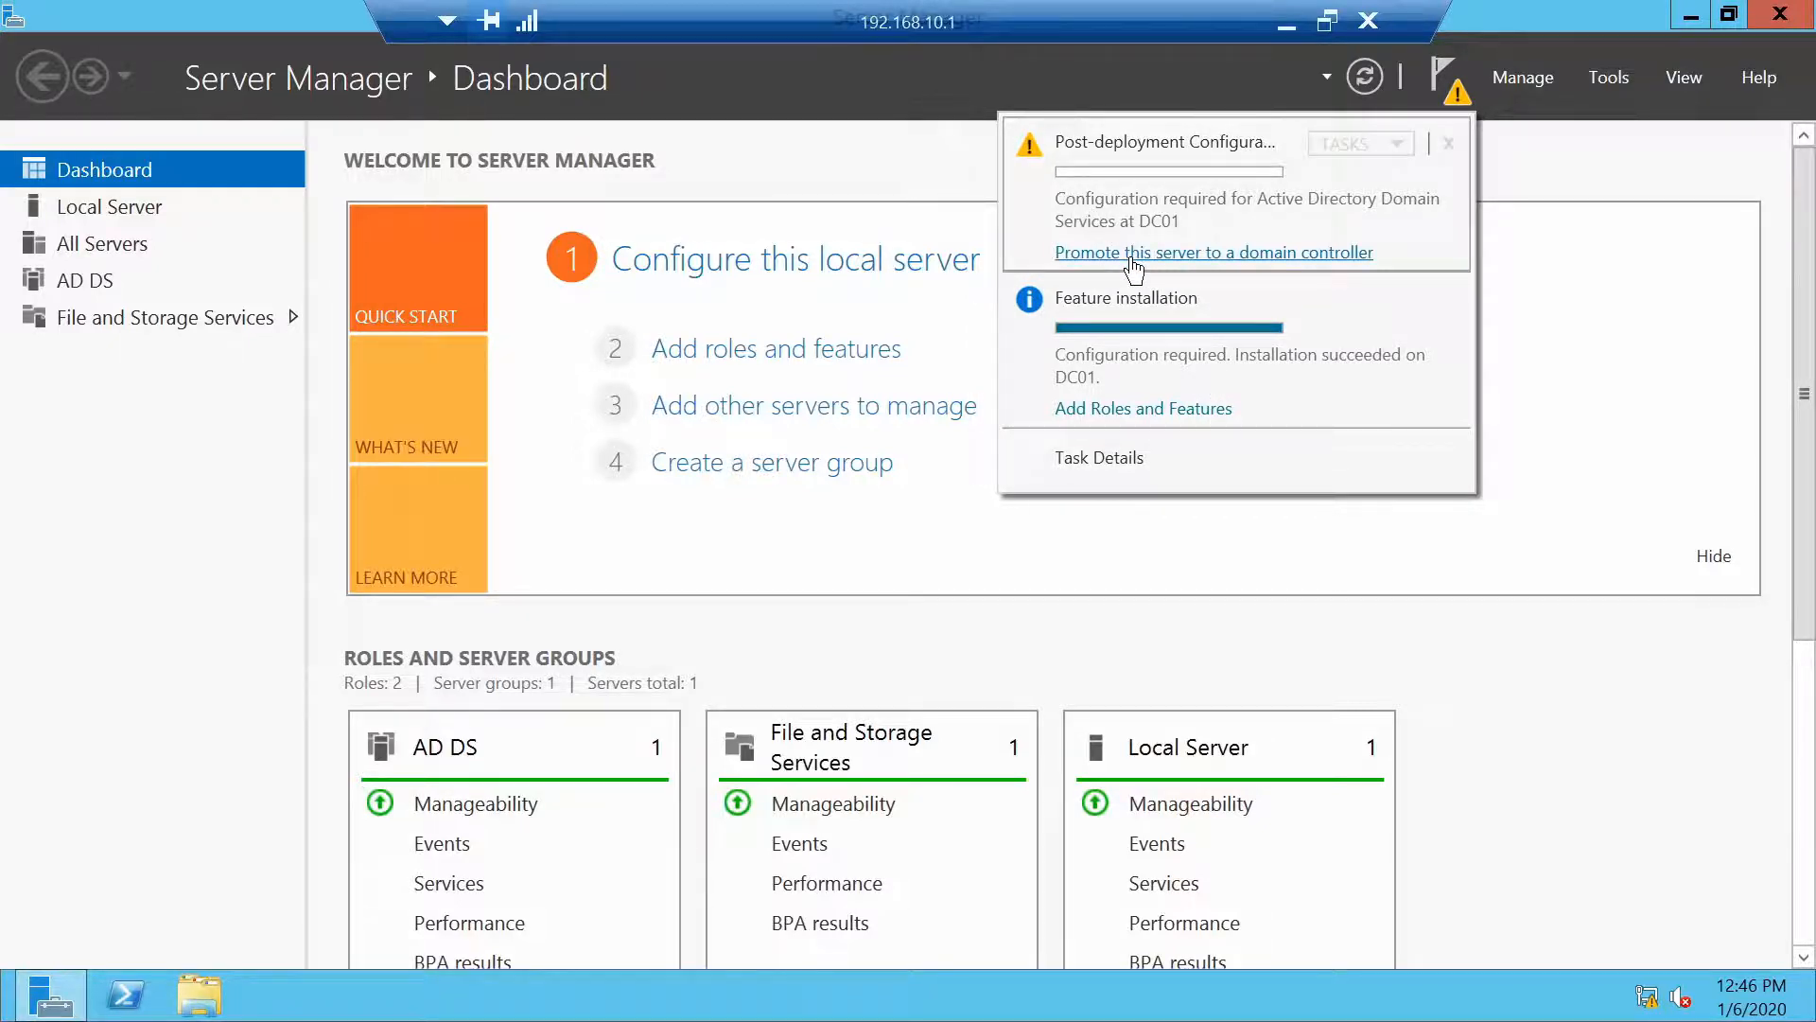
click(1133, 258)
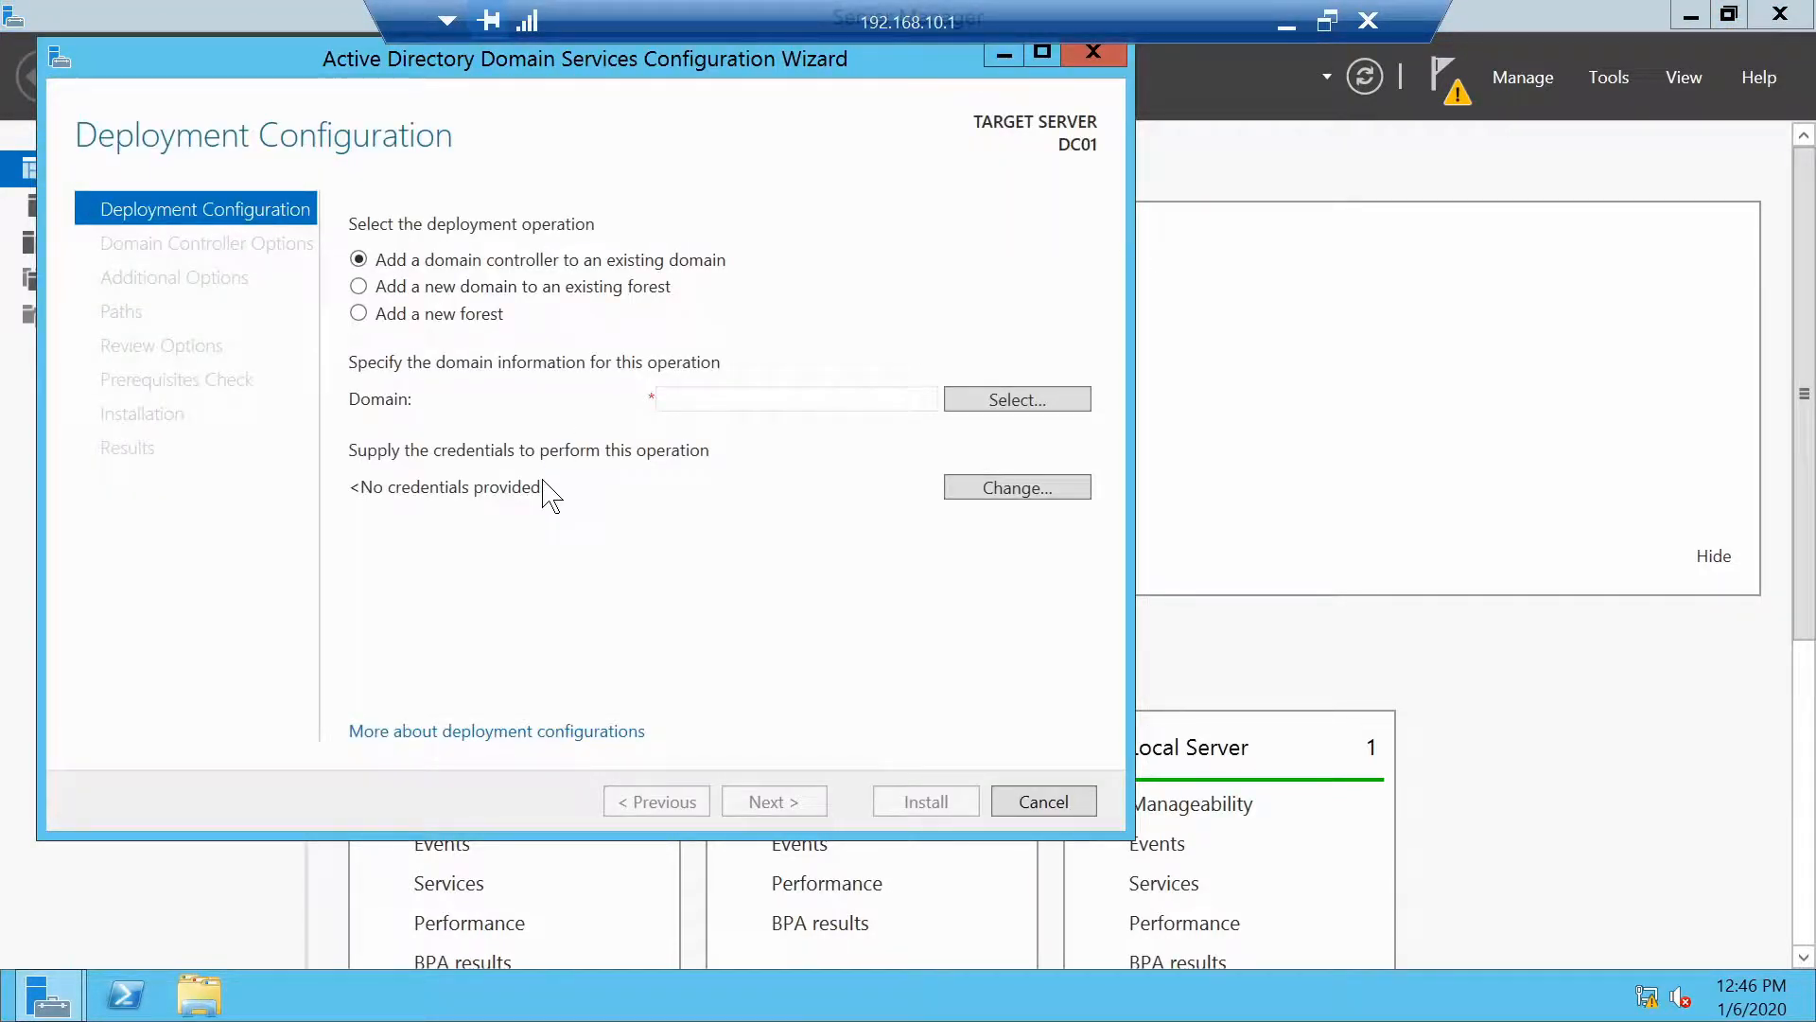
click(359, 313)
click(677, 398)
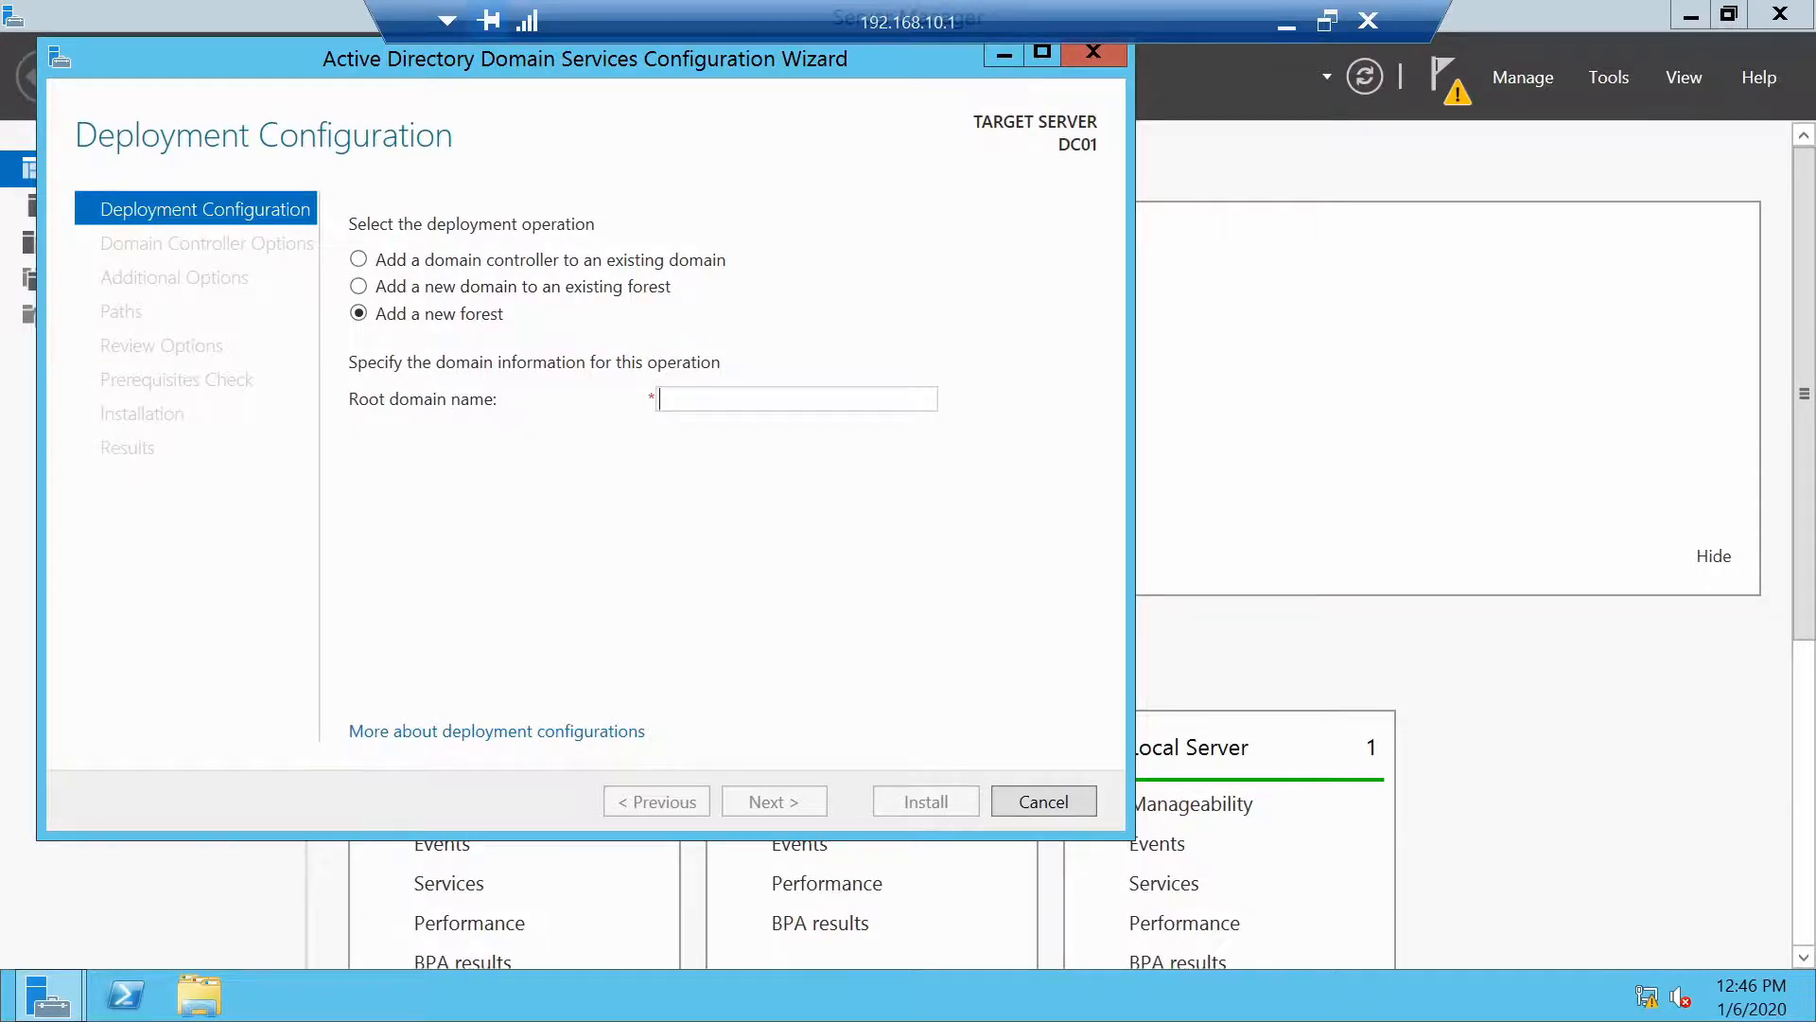
text(est\)
key(BackSpace)
key(BackSpace)
key(BackSpace)
key(BackSpace)
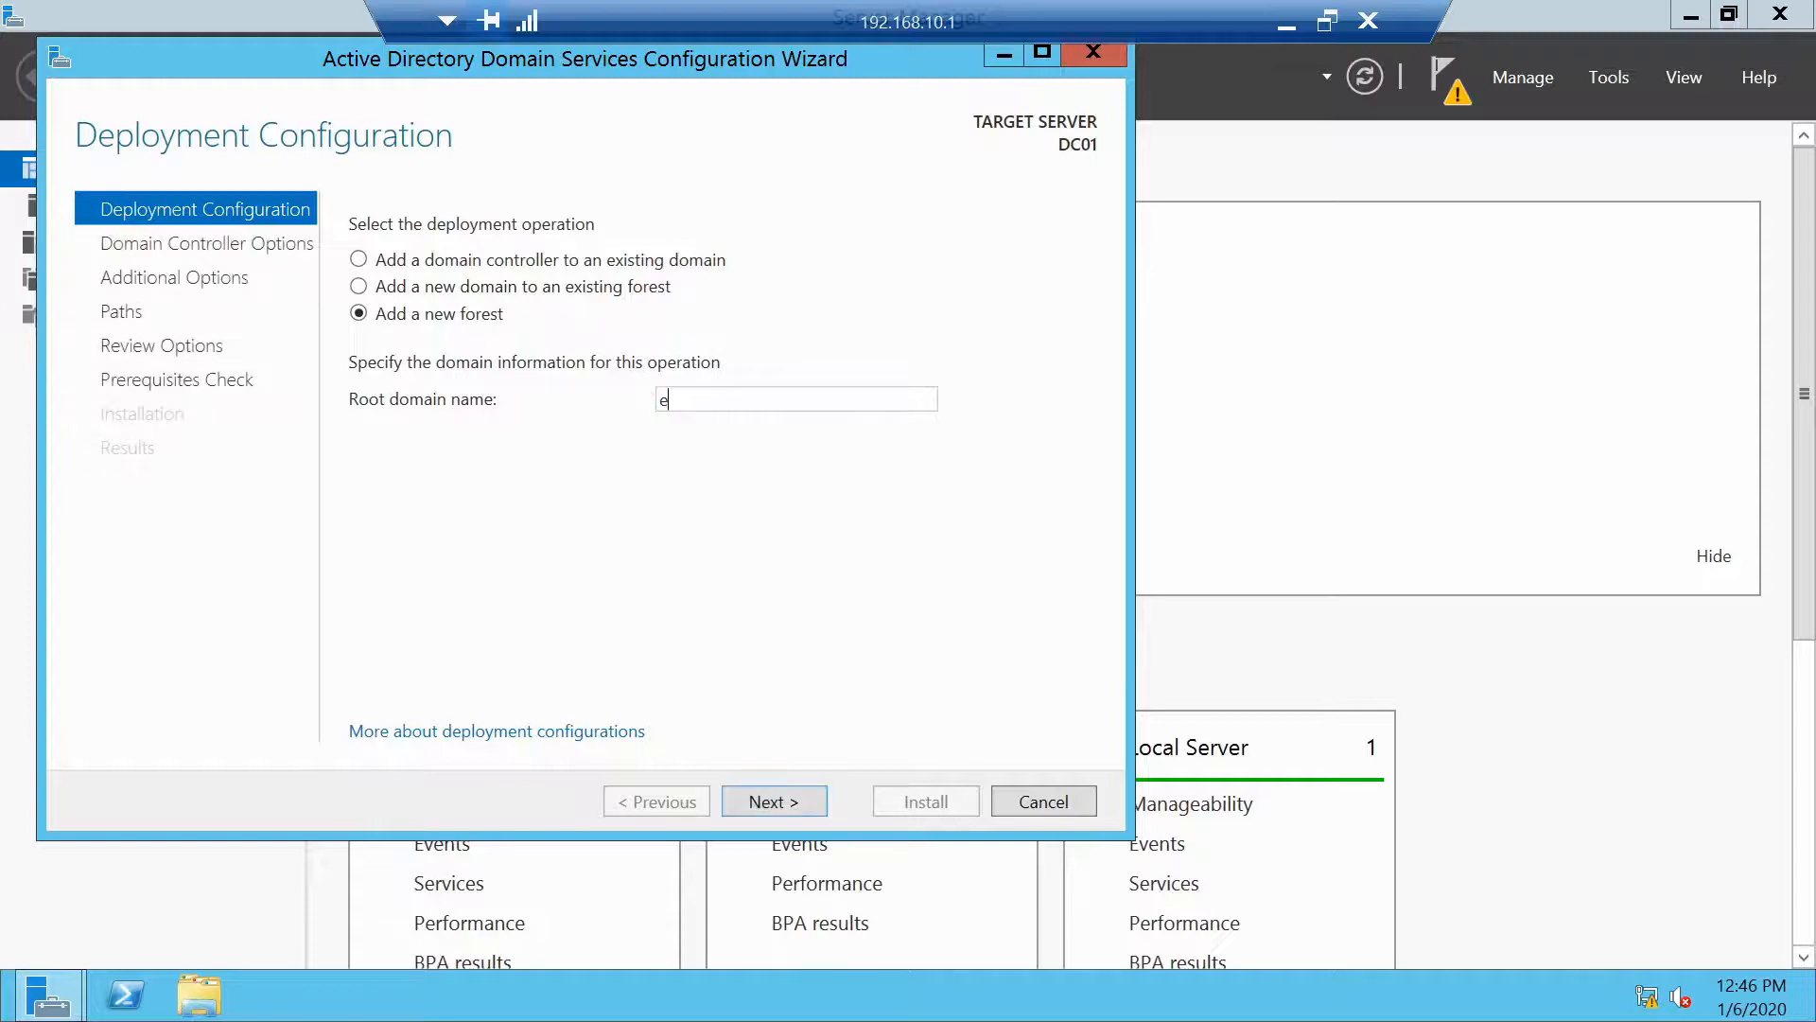
text(testcorp.com)
click(776, 804)
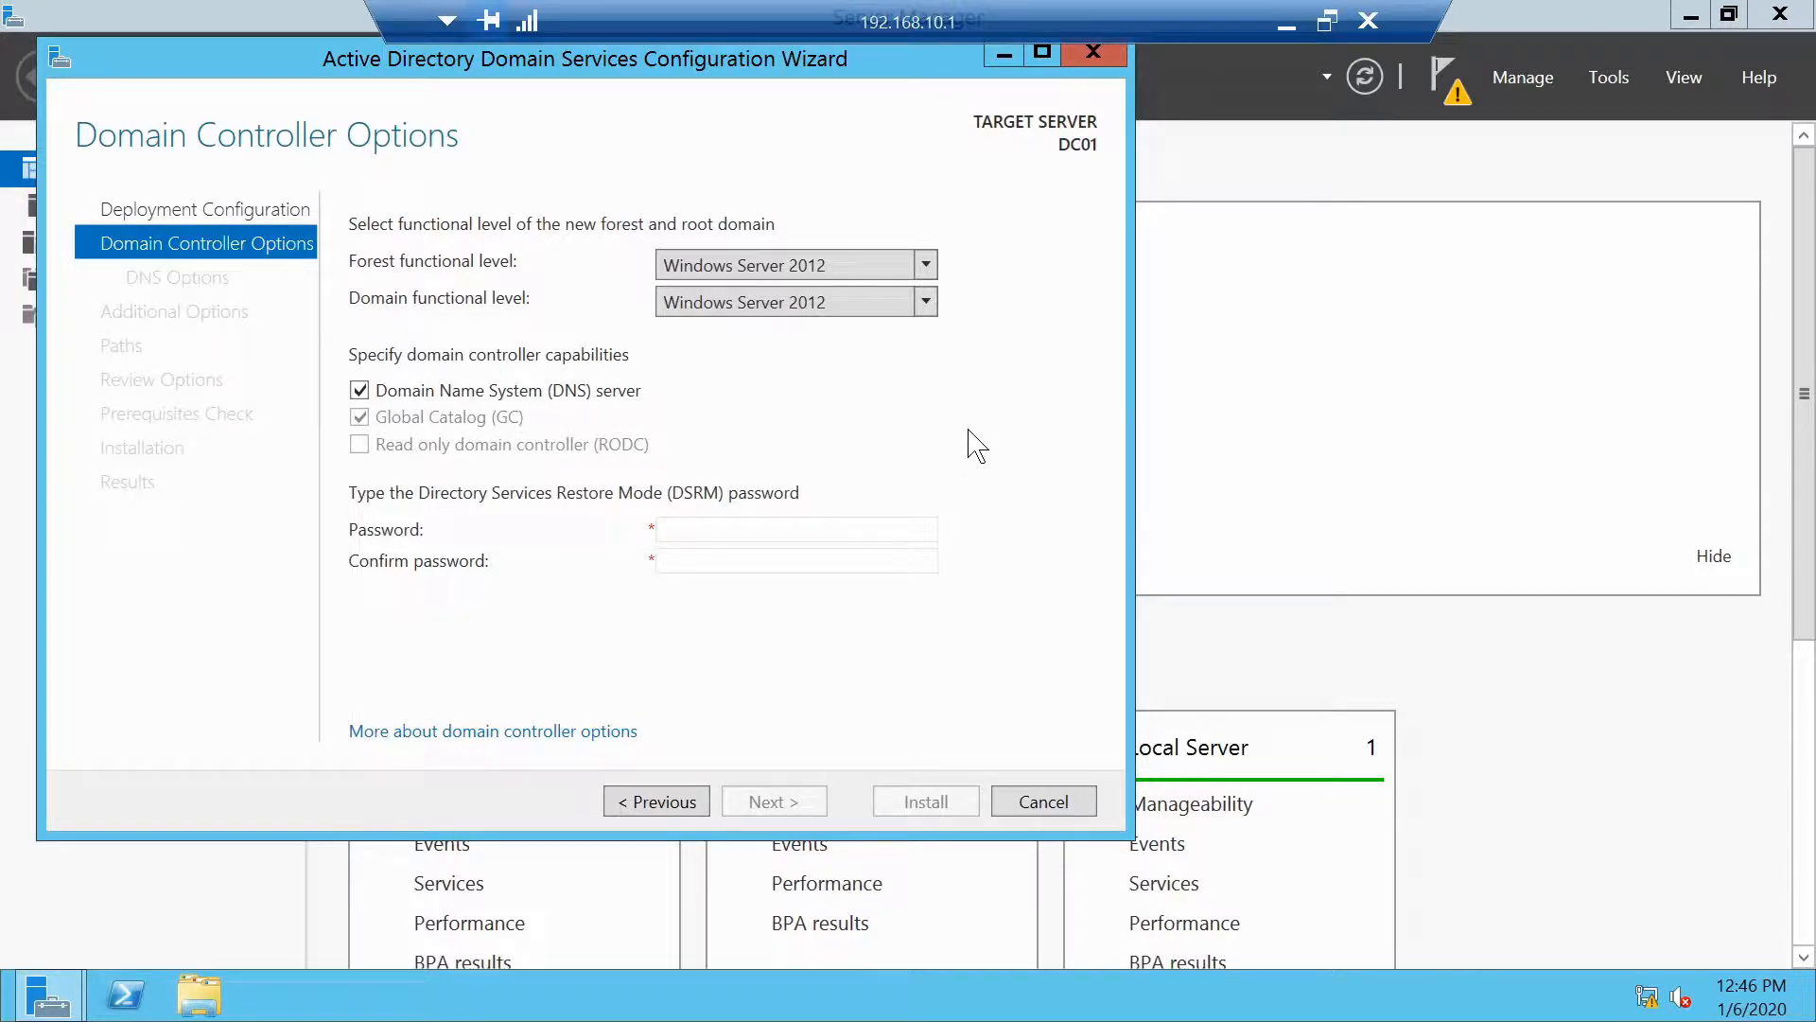
Enter and confirm the DSRM password
click(705, 528)
text(*****)
key(BackSpace)
key(BackSpace)
key(BackSpace)
key(BackSpace)
key(BackSpace)
text(*********)
key(Tab)
text(*********)
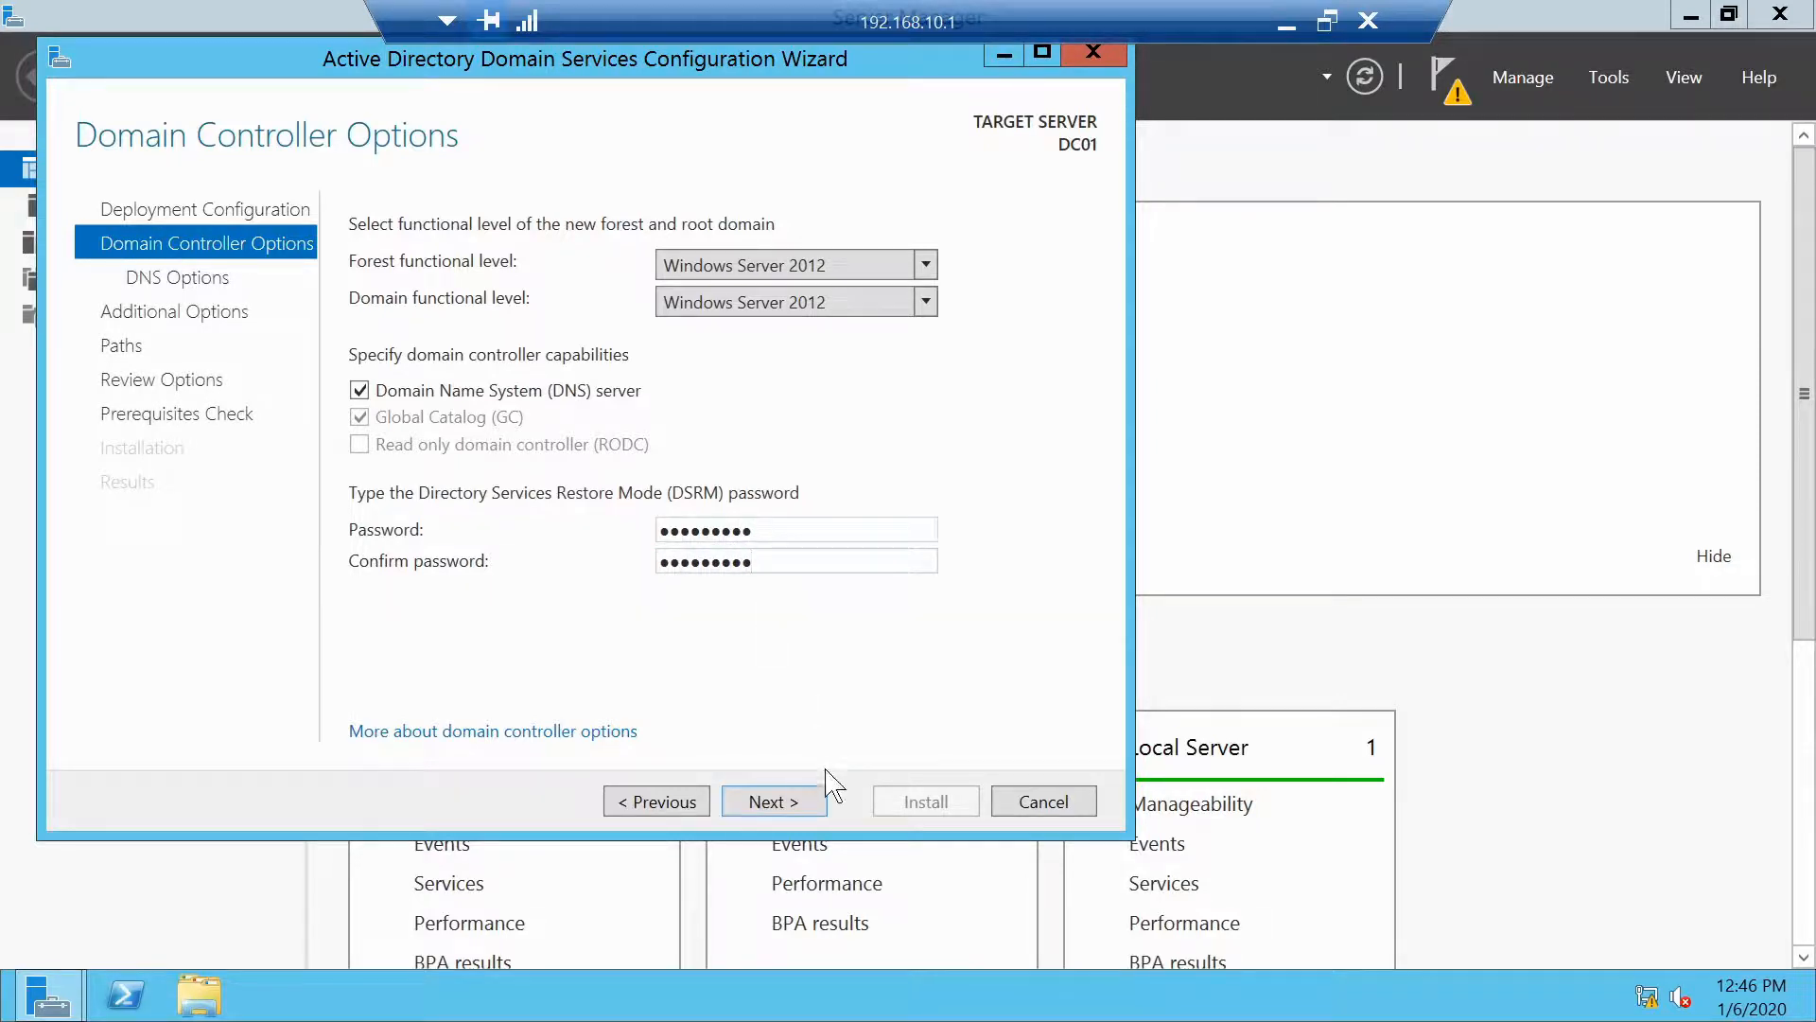
Accept default DNS options, NetBIOS name TESTCORP and default paths to reach Review Options
click(802, 804)
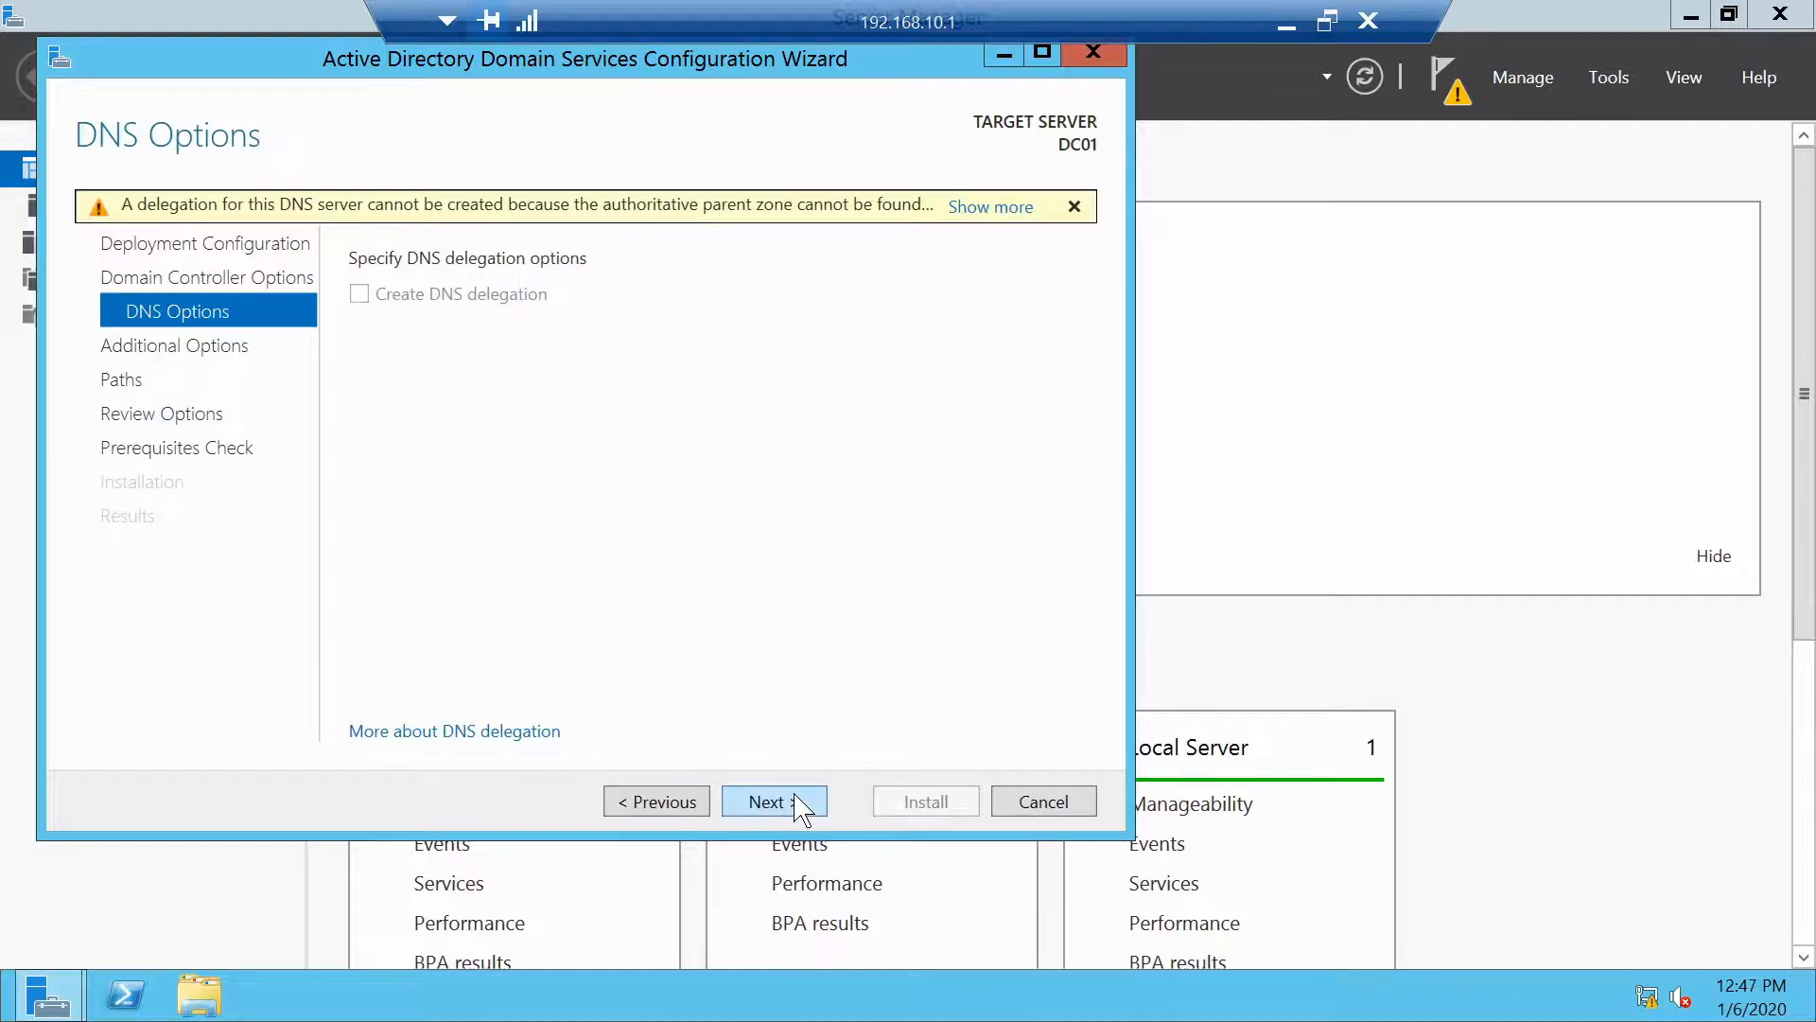
click(757, 804)
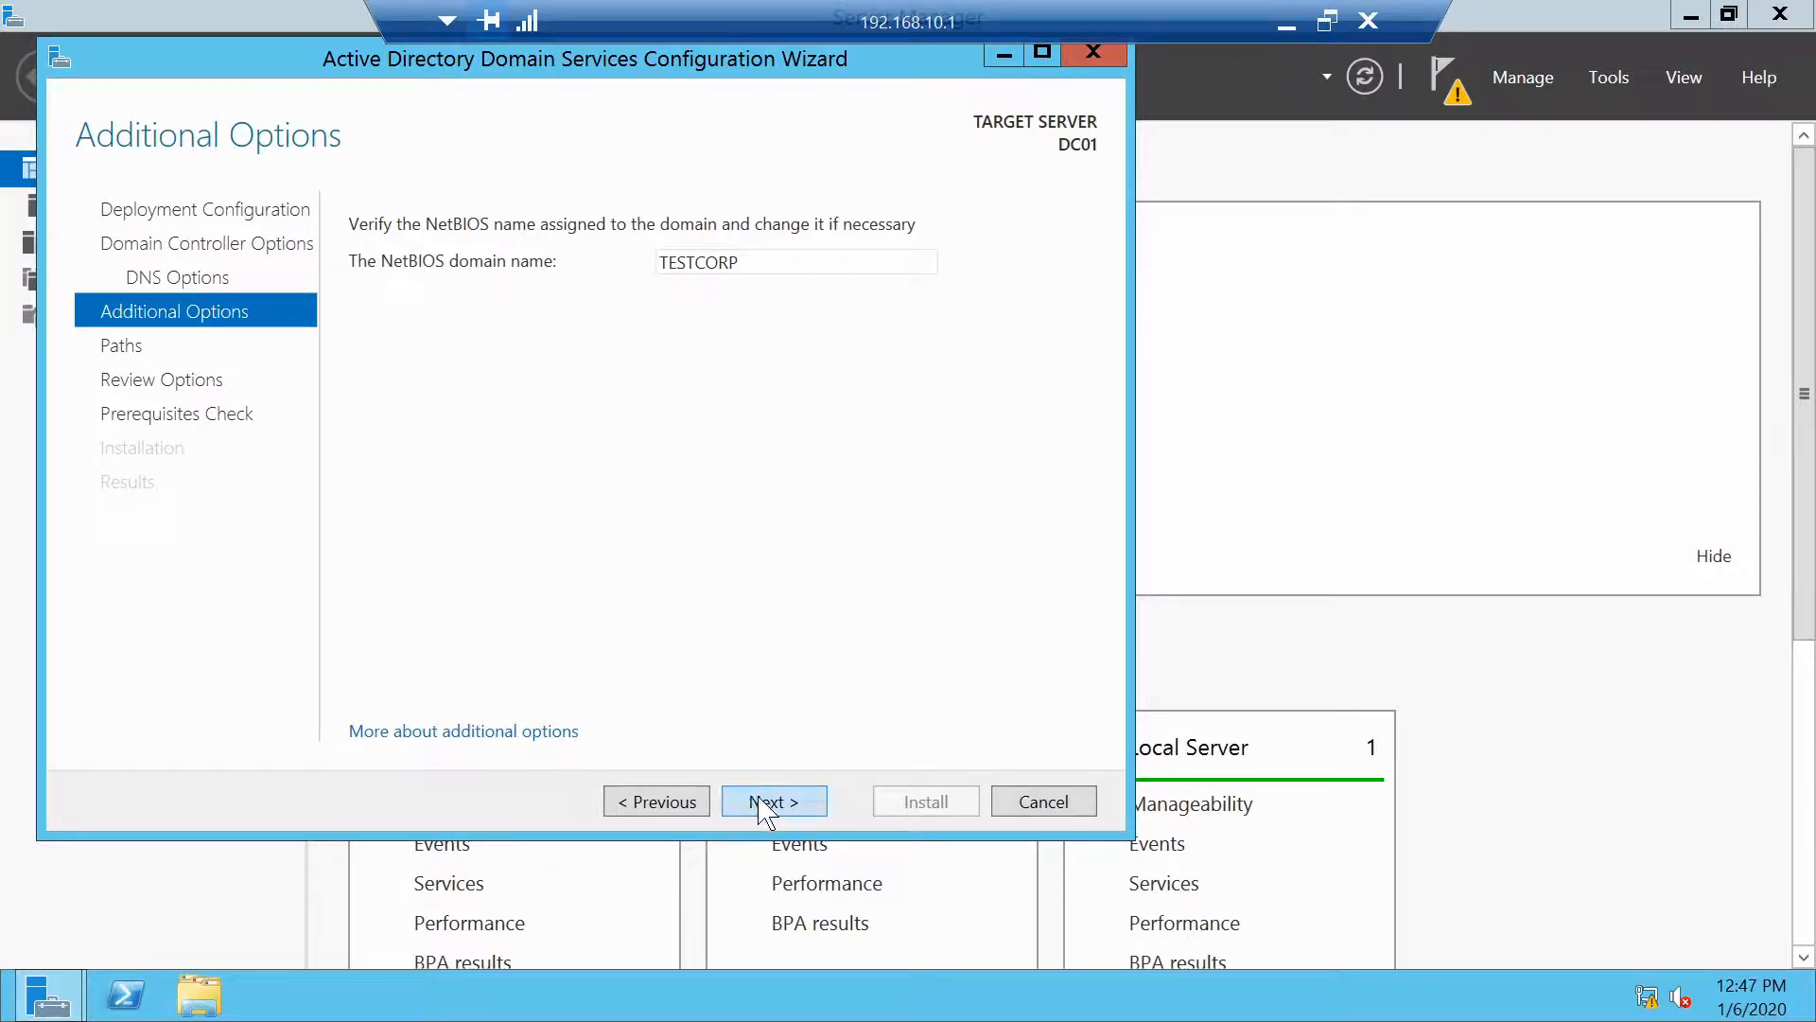
click(766, 806)
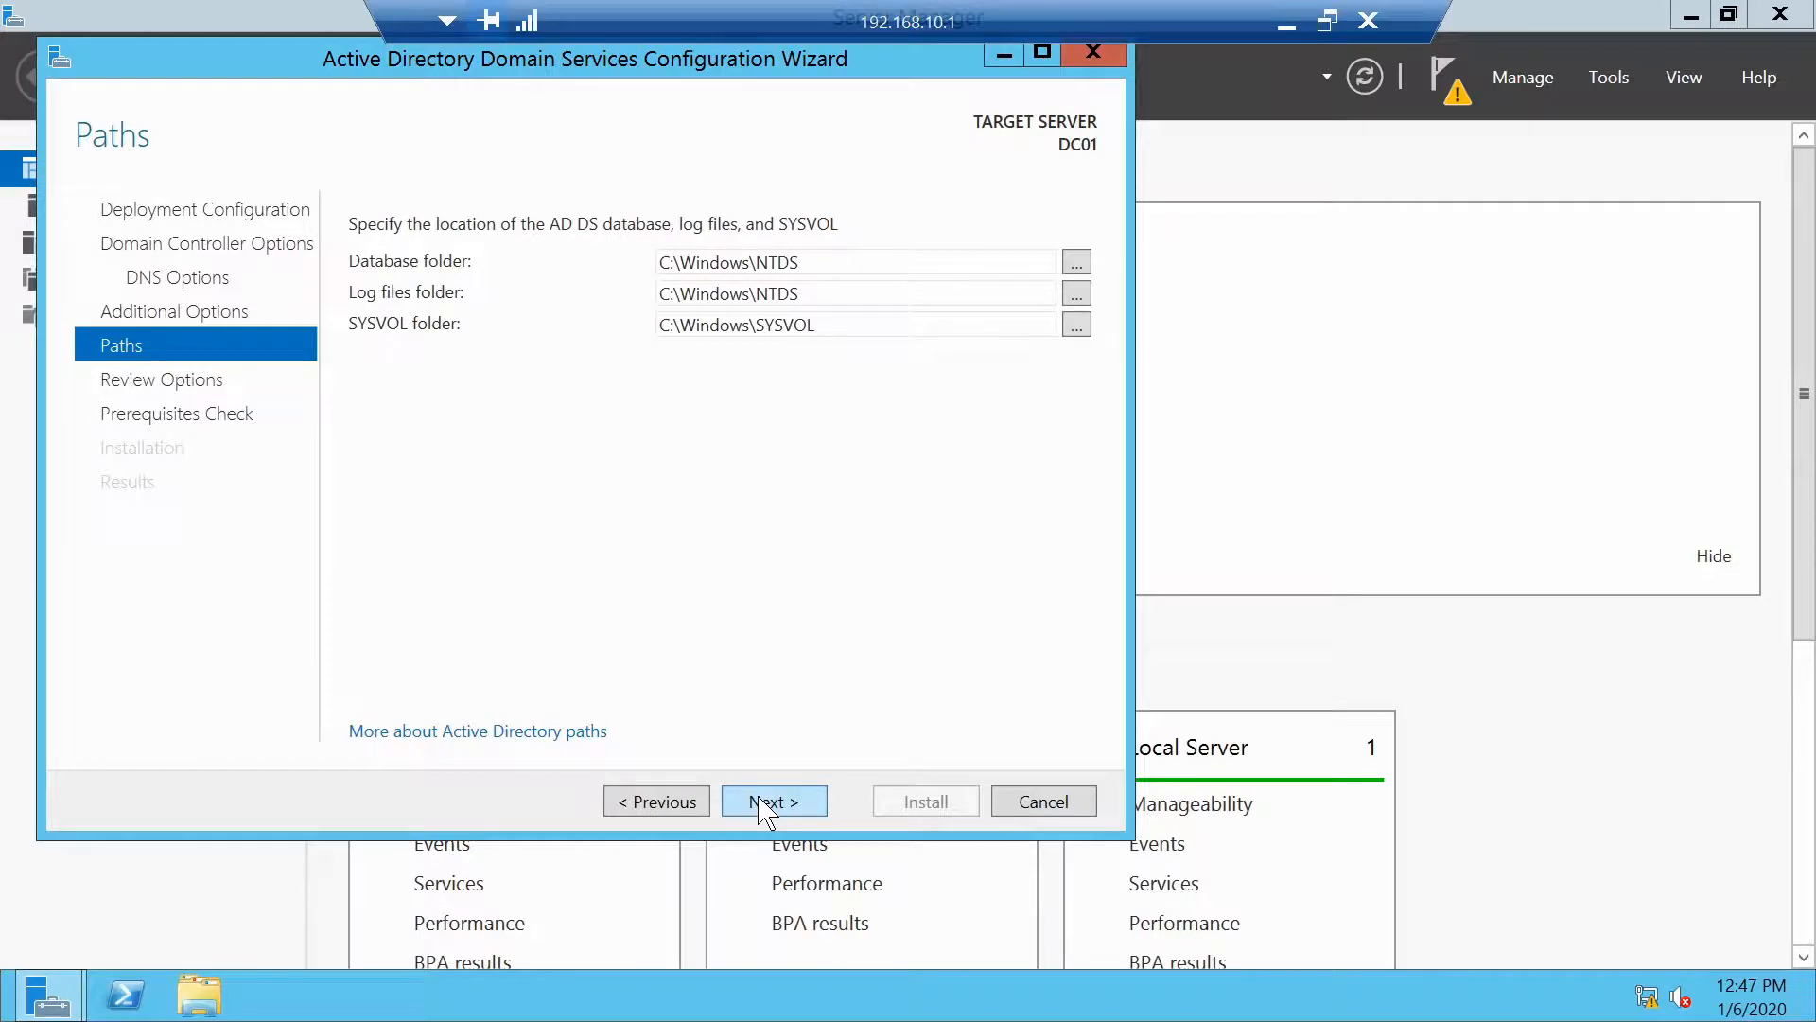
click(765, 806)
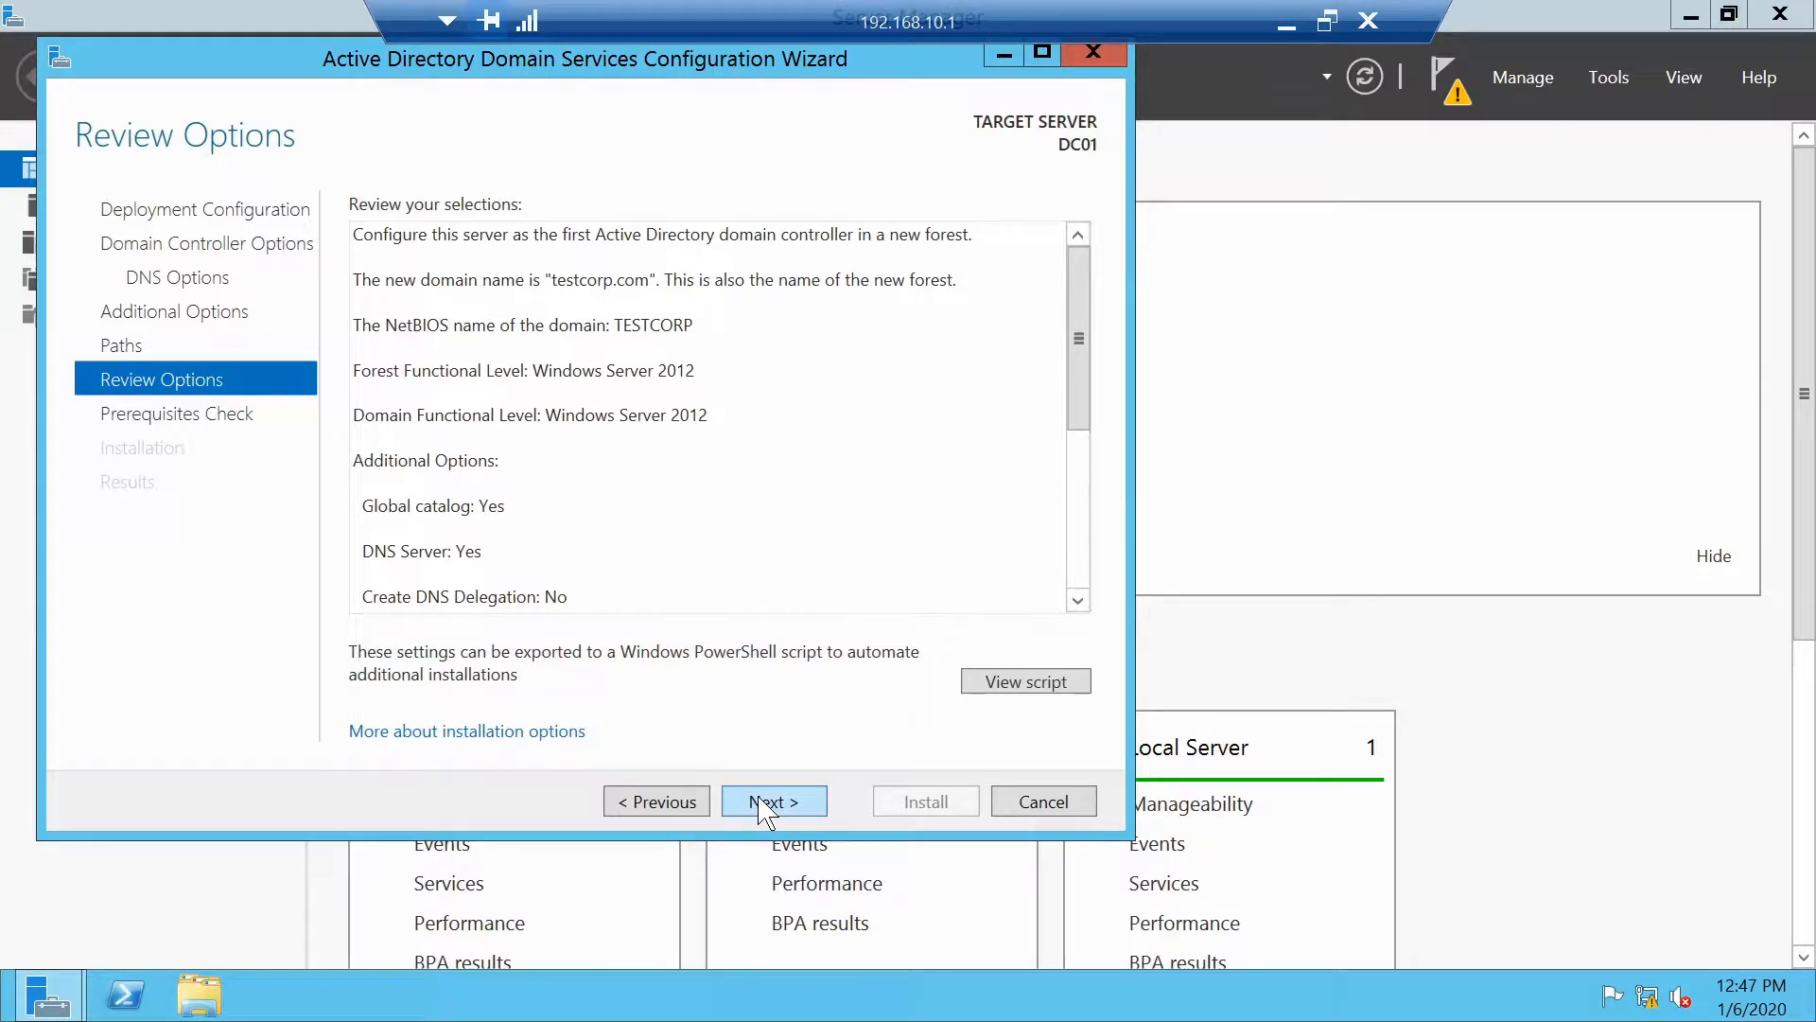
View the deployment PowerShell script, close it, and run the prerequisites check
click(1019, 701)
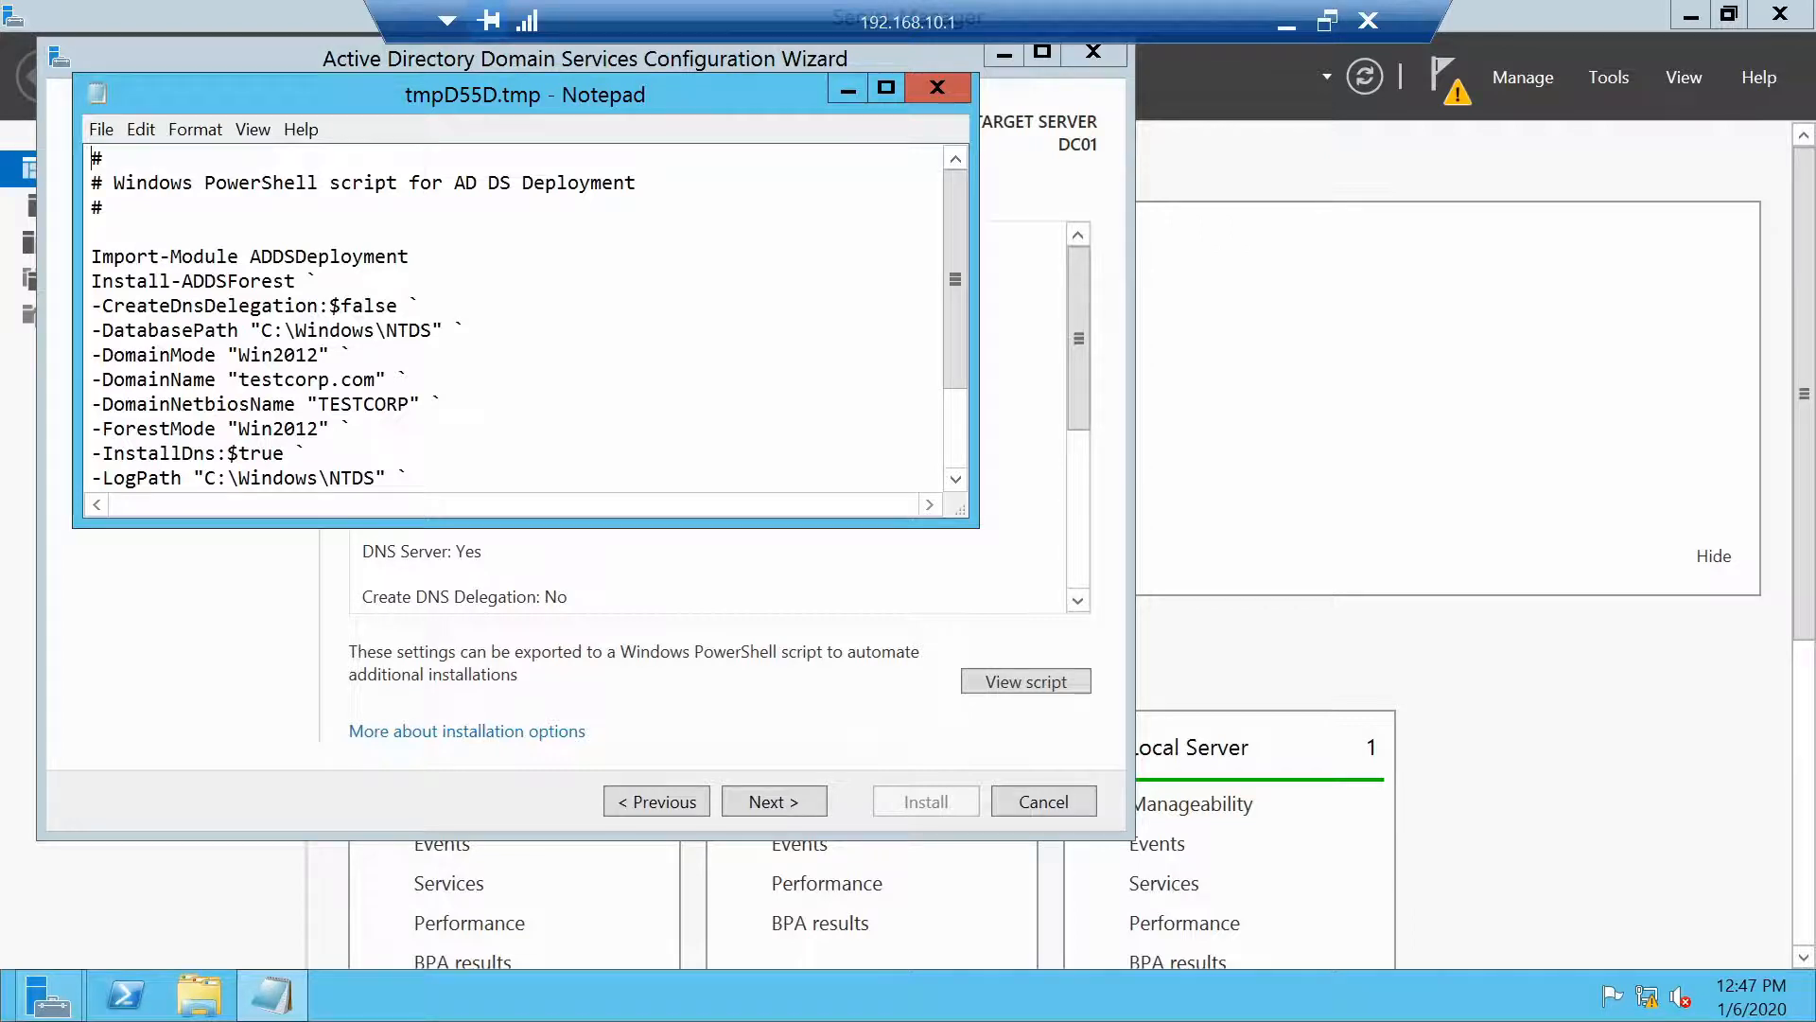
click(930, 92)
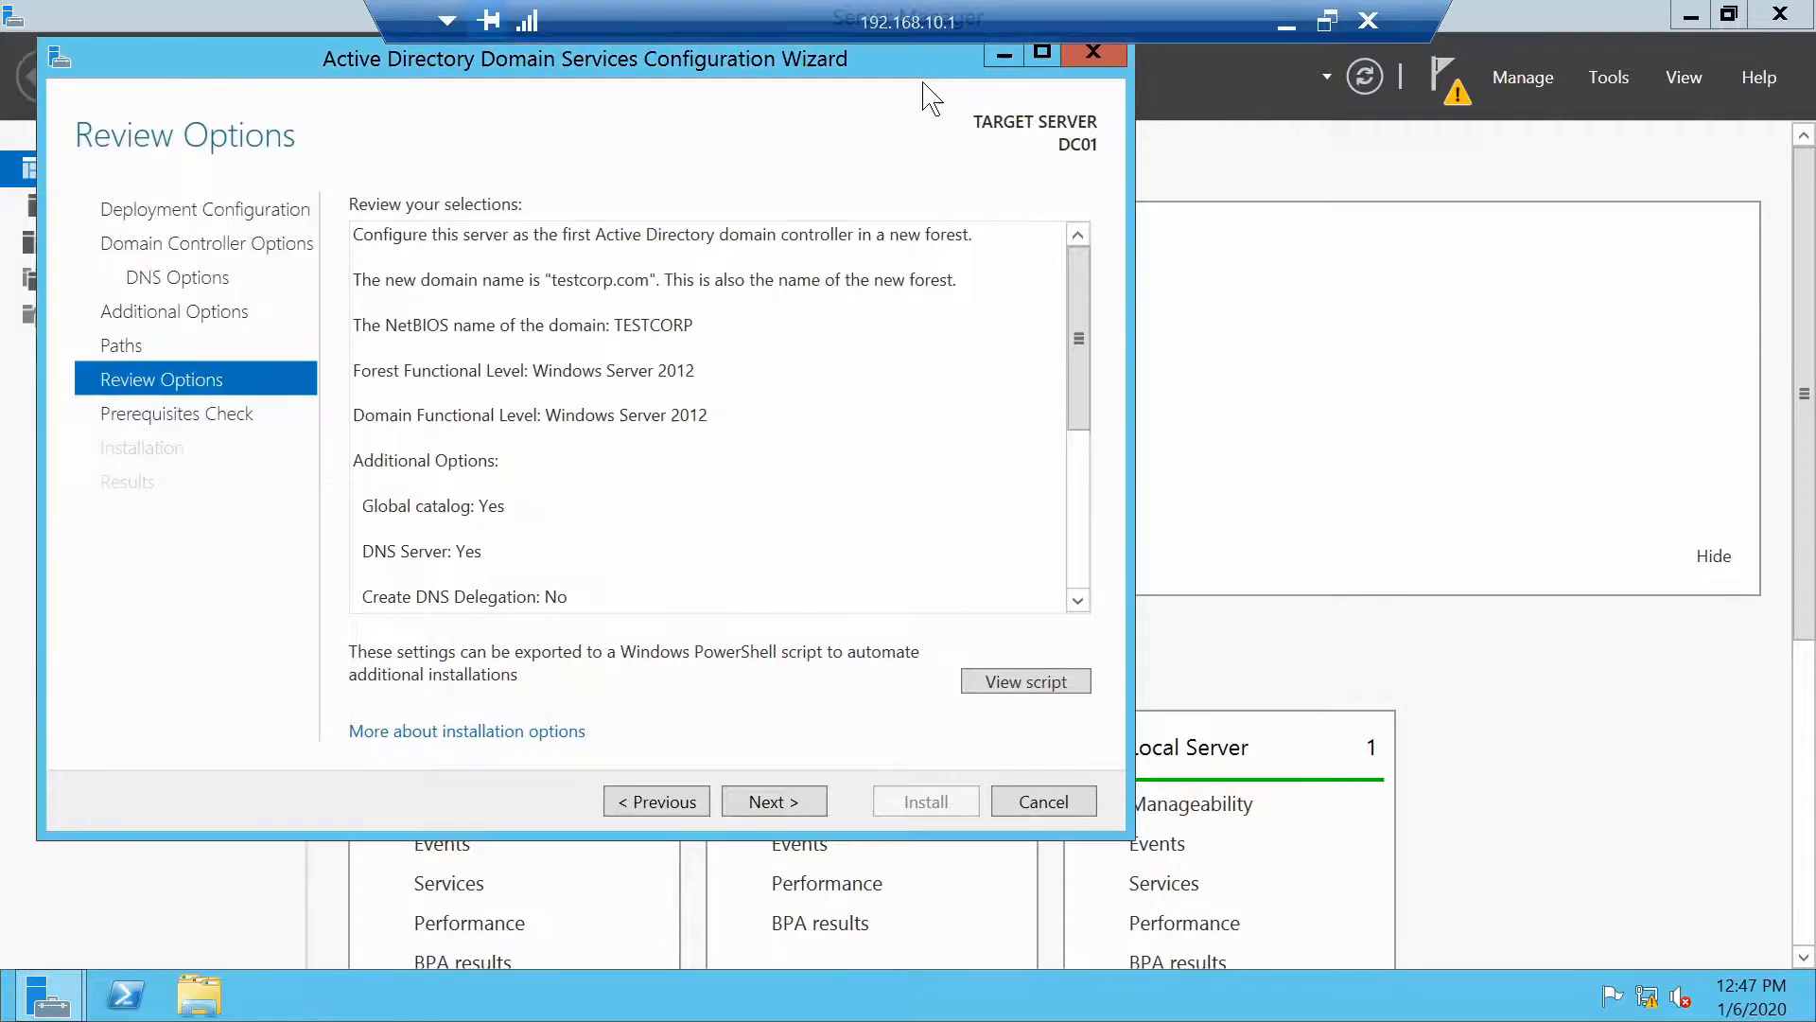
click(739, 816)
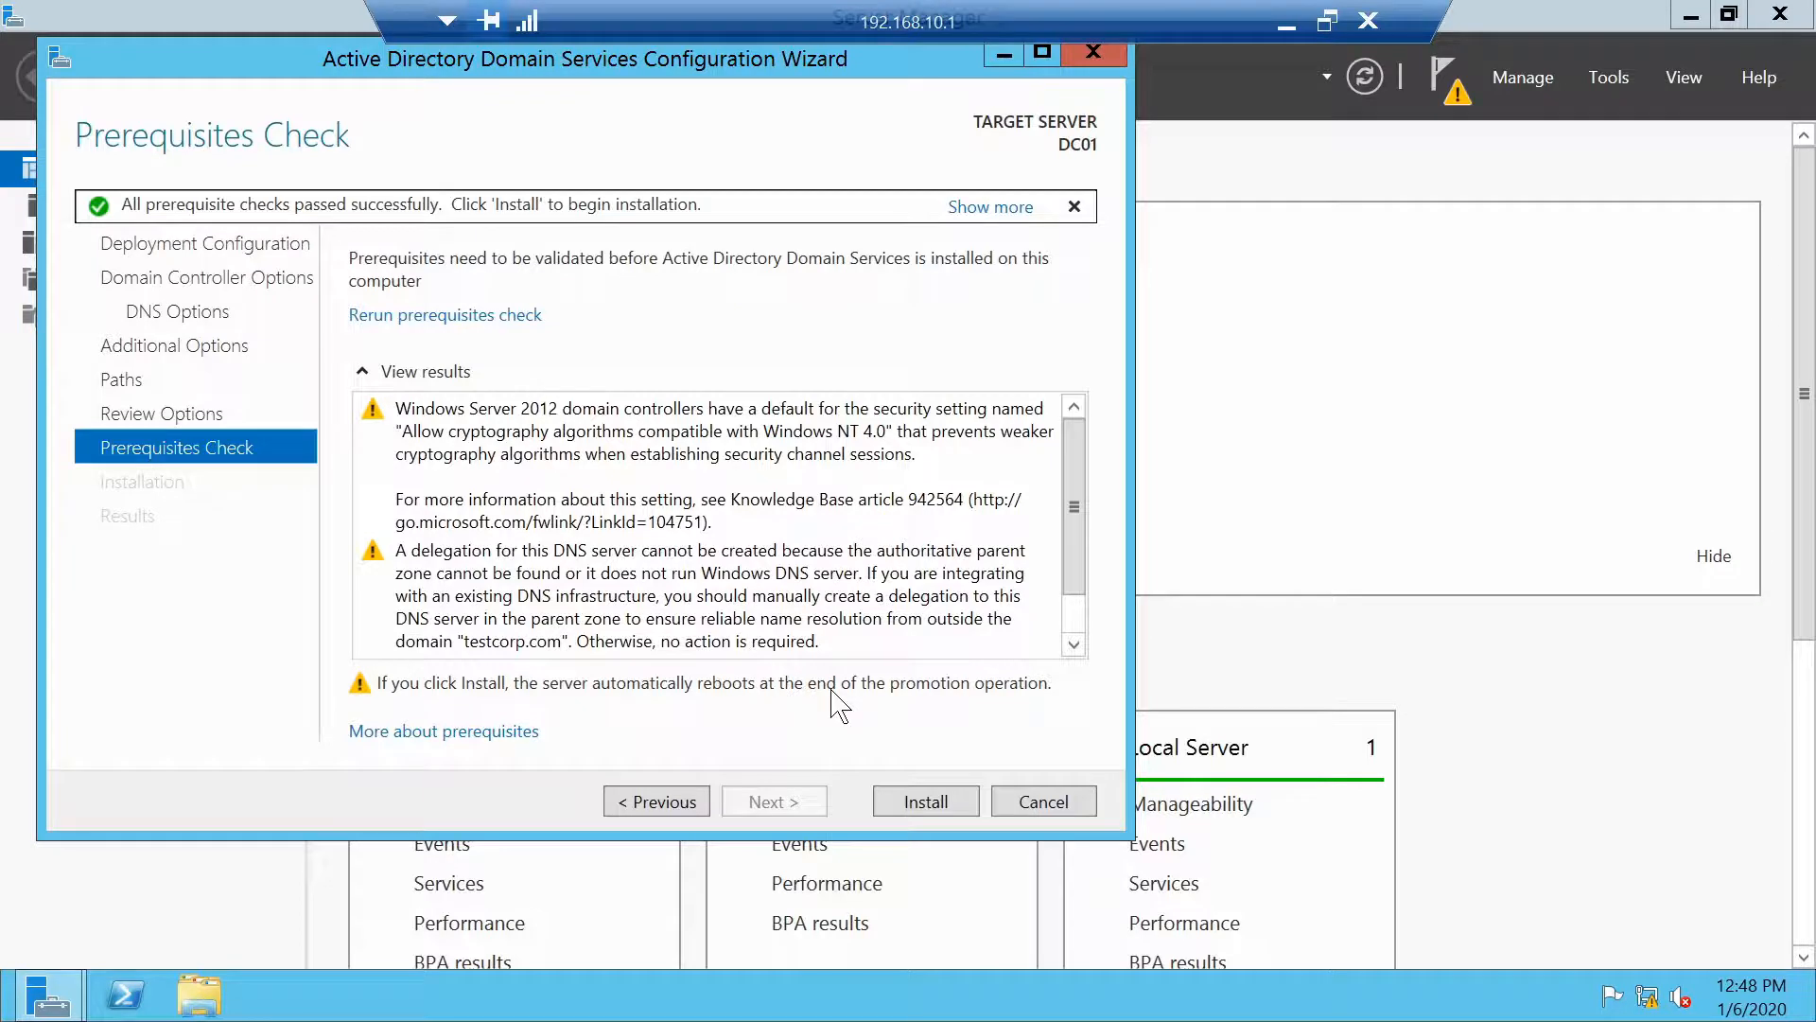
Install AD DS to promote DC01, letting it restart as dc01.testcorp.com, and move Server Manager aside
click(913, 809)
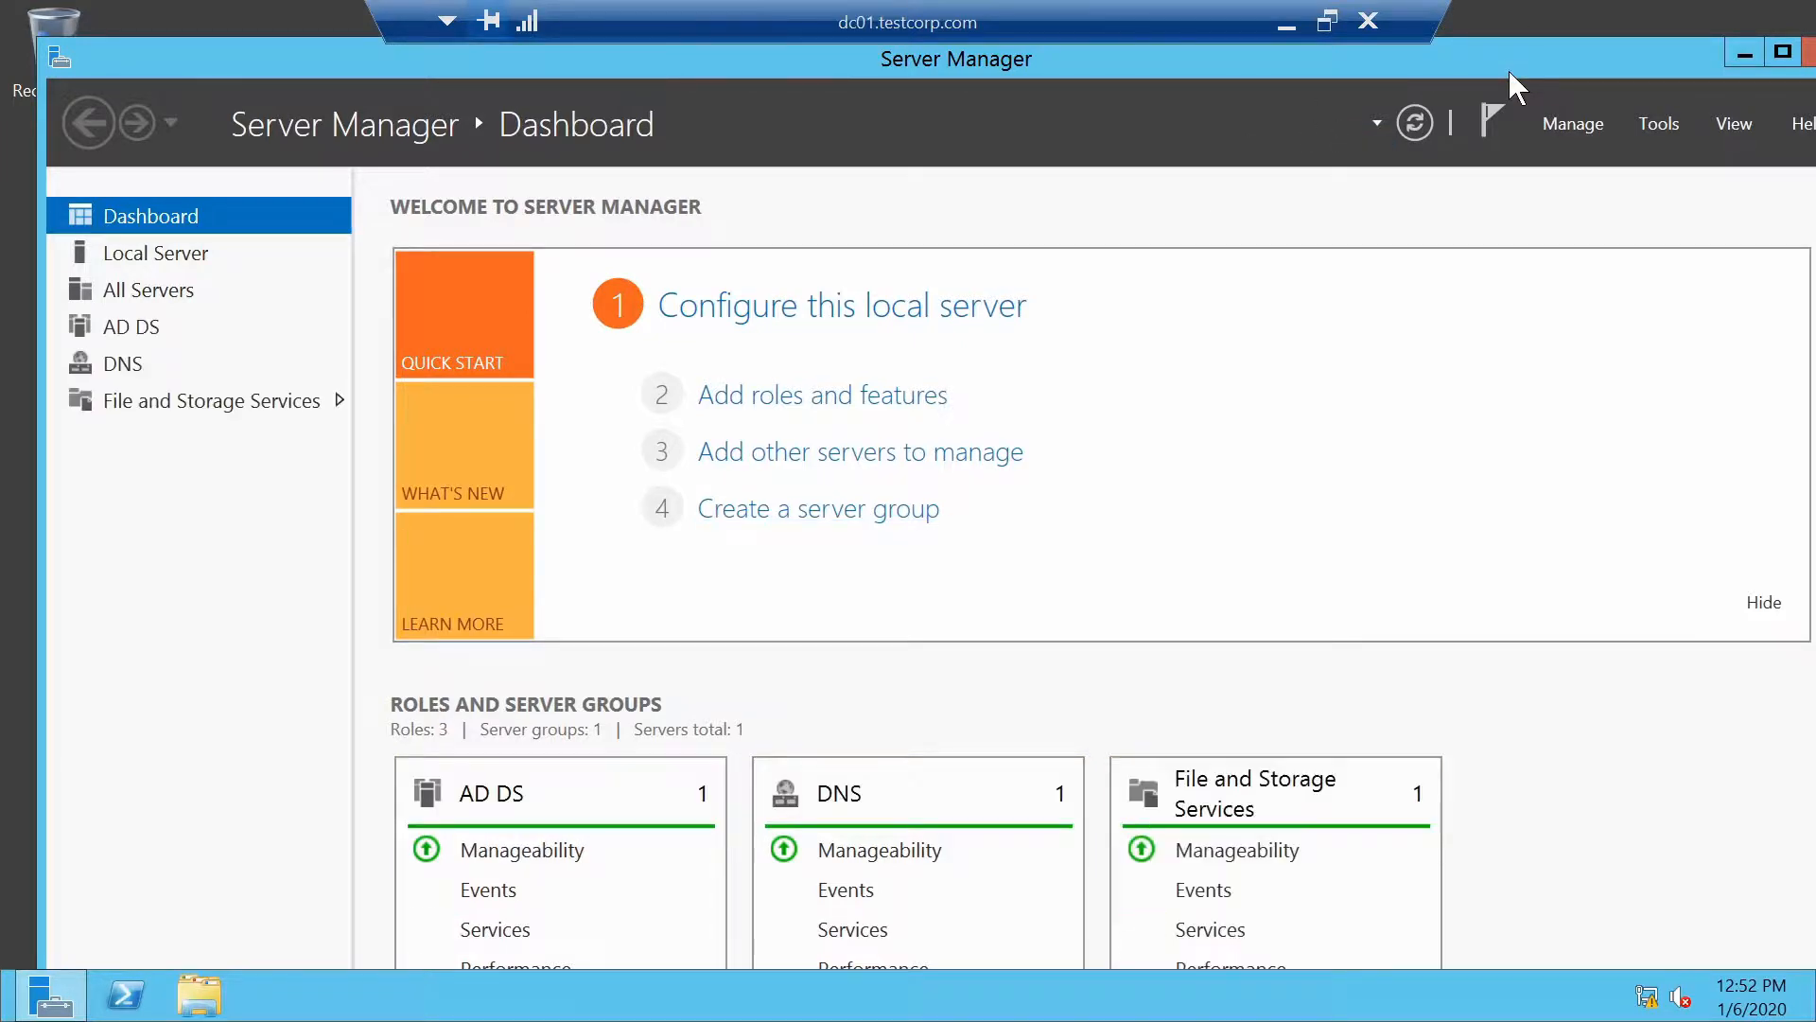
drag(1508, 70, 1162, 105)
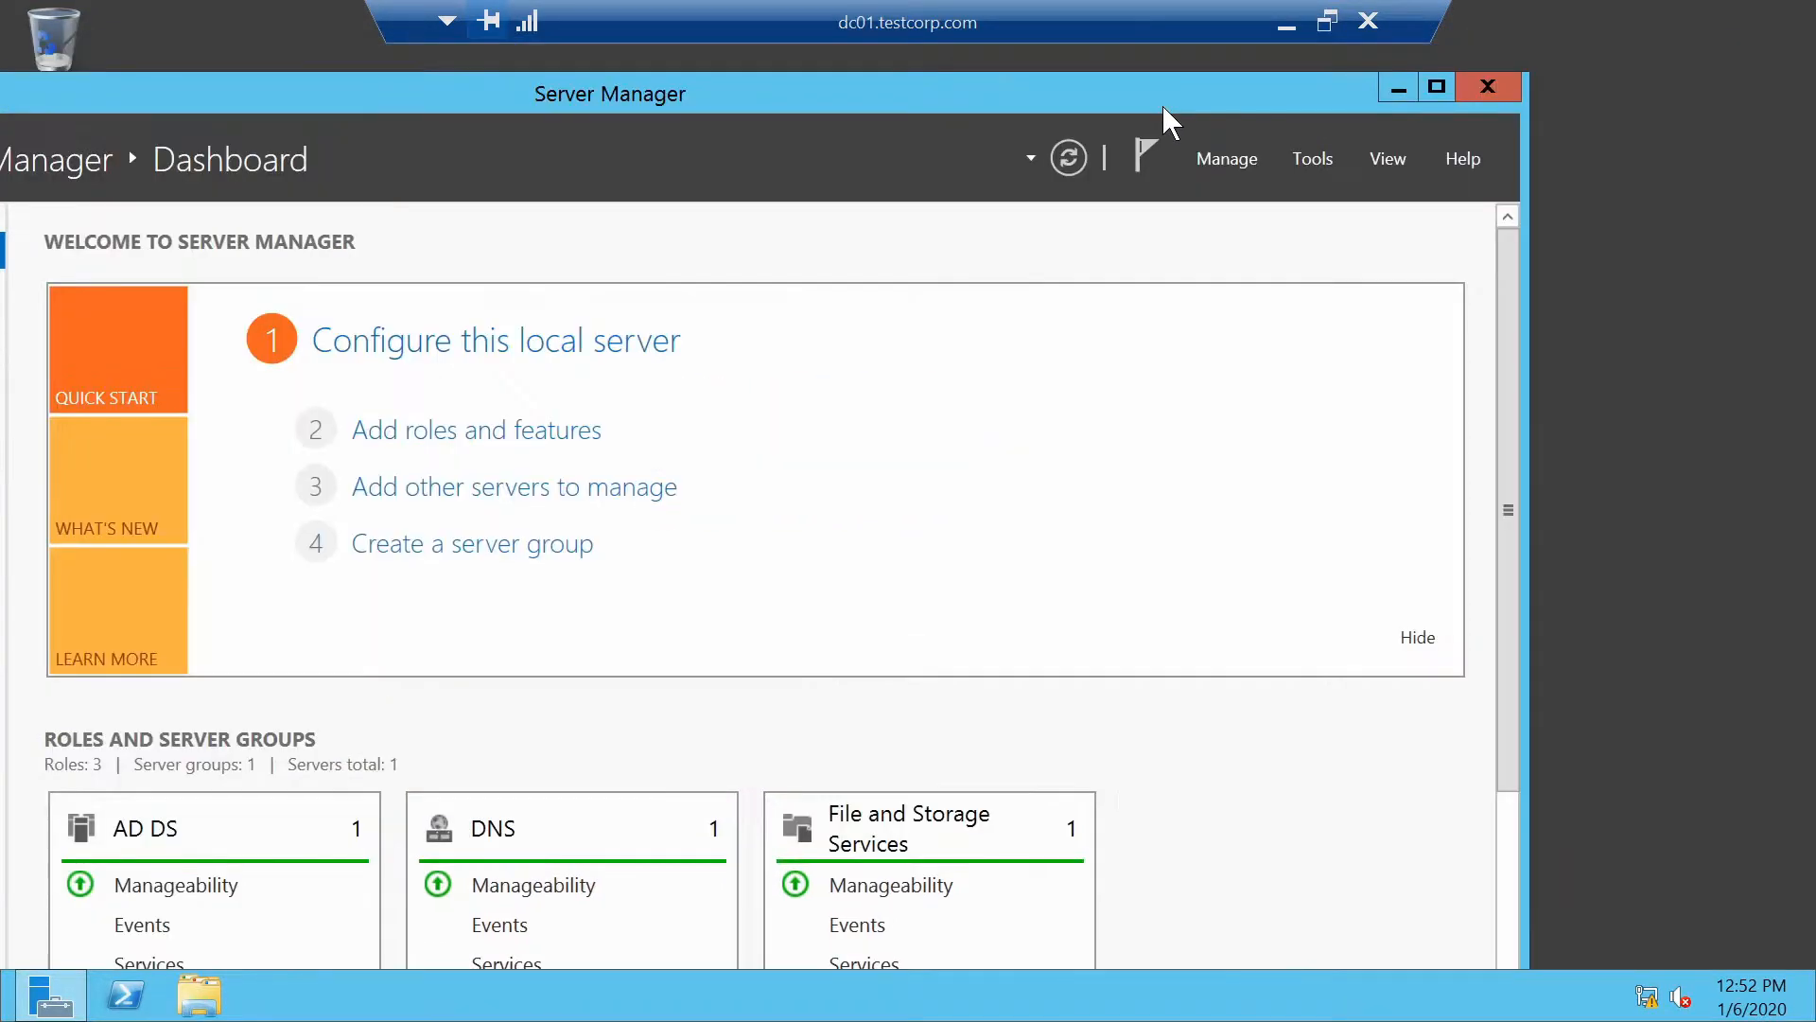
Close Server Manager, launch DNS Manager, and expand DC01's forward and reverse lookup zones
click(1488, 87)
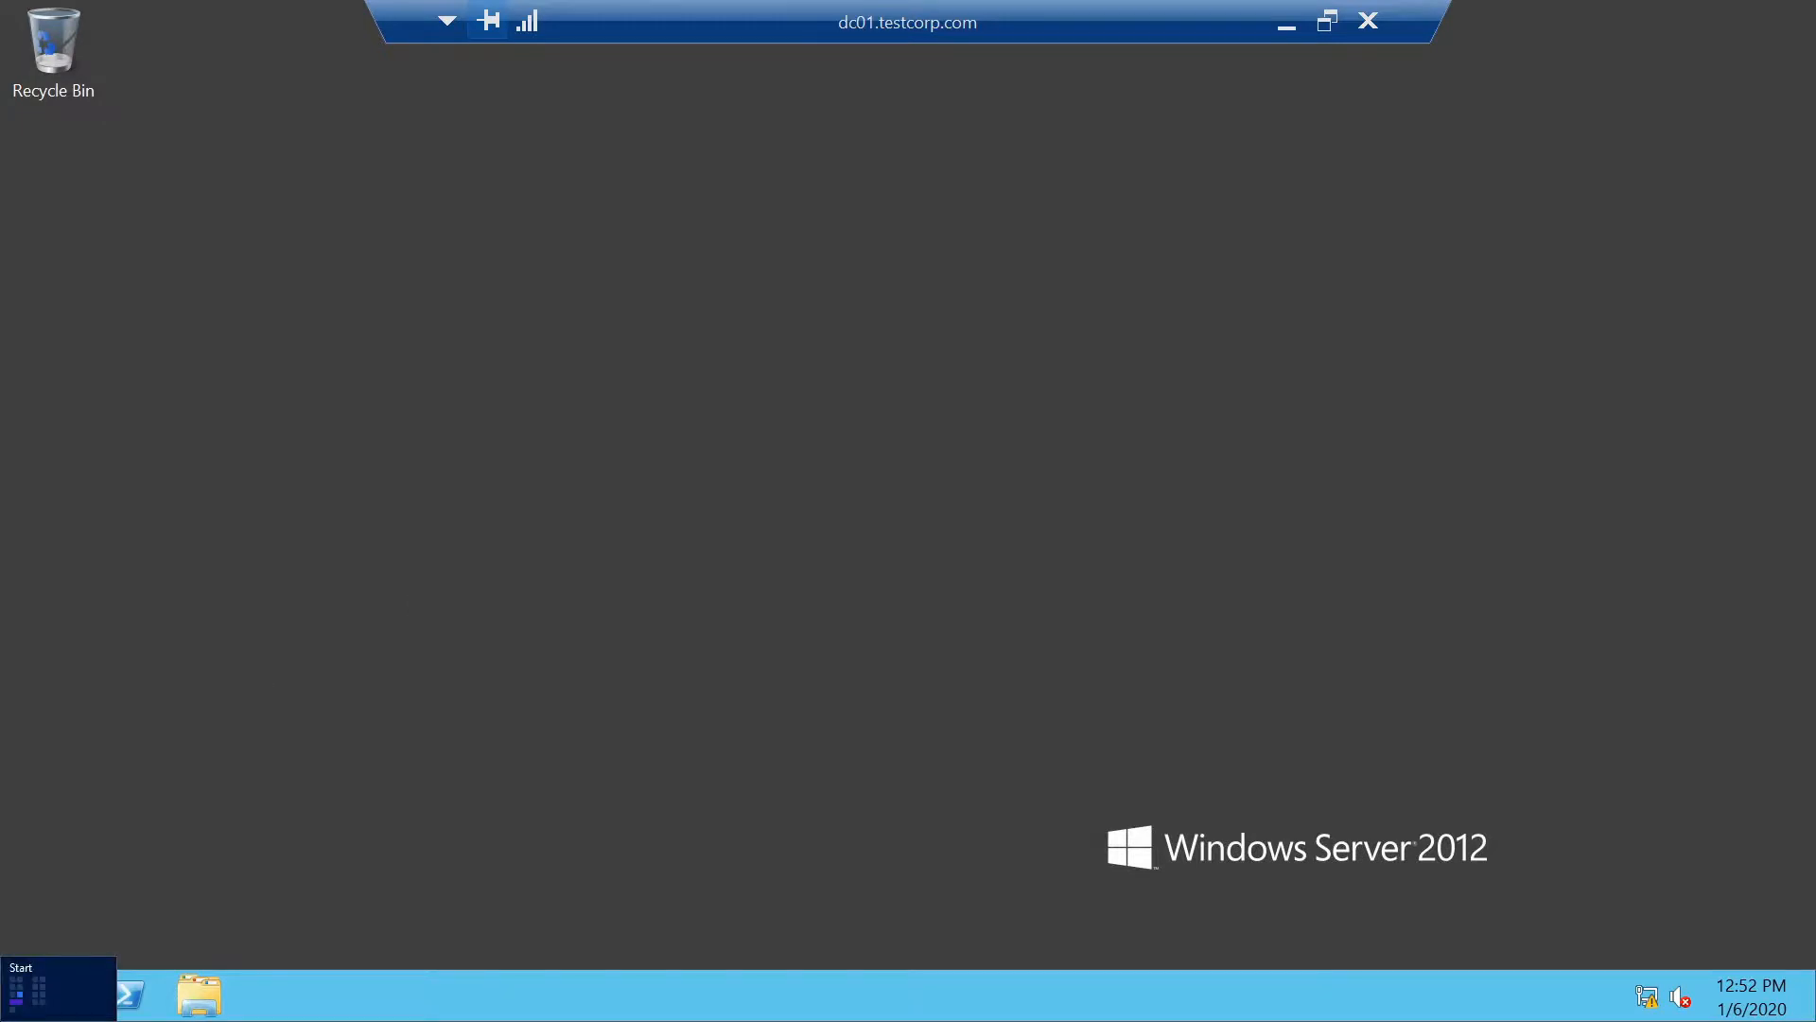
click(4, 1018)
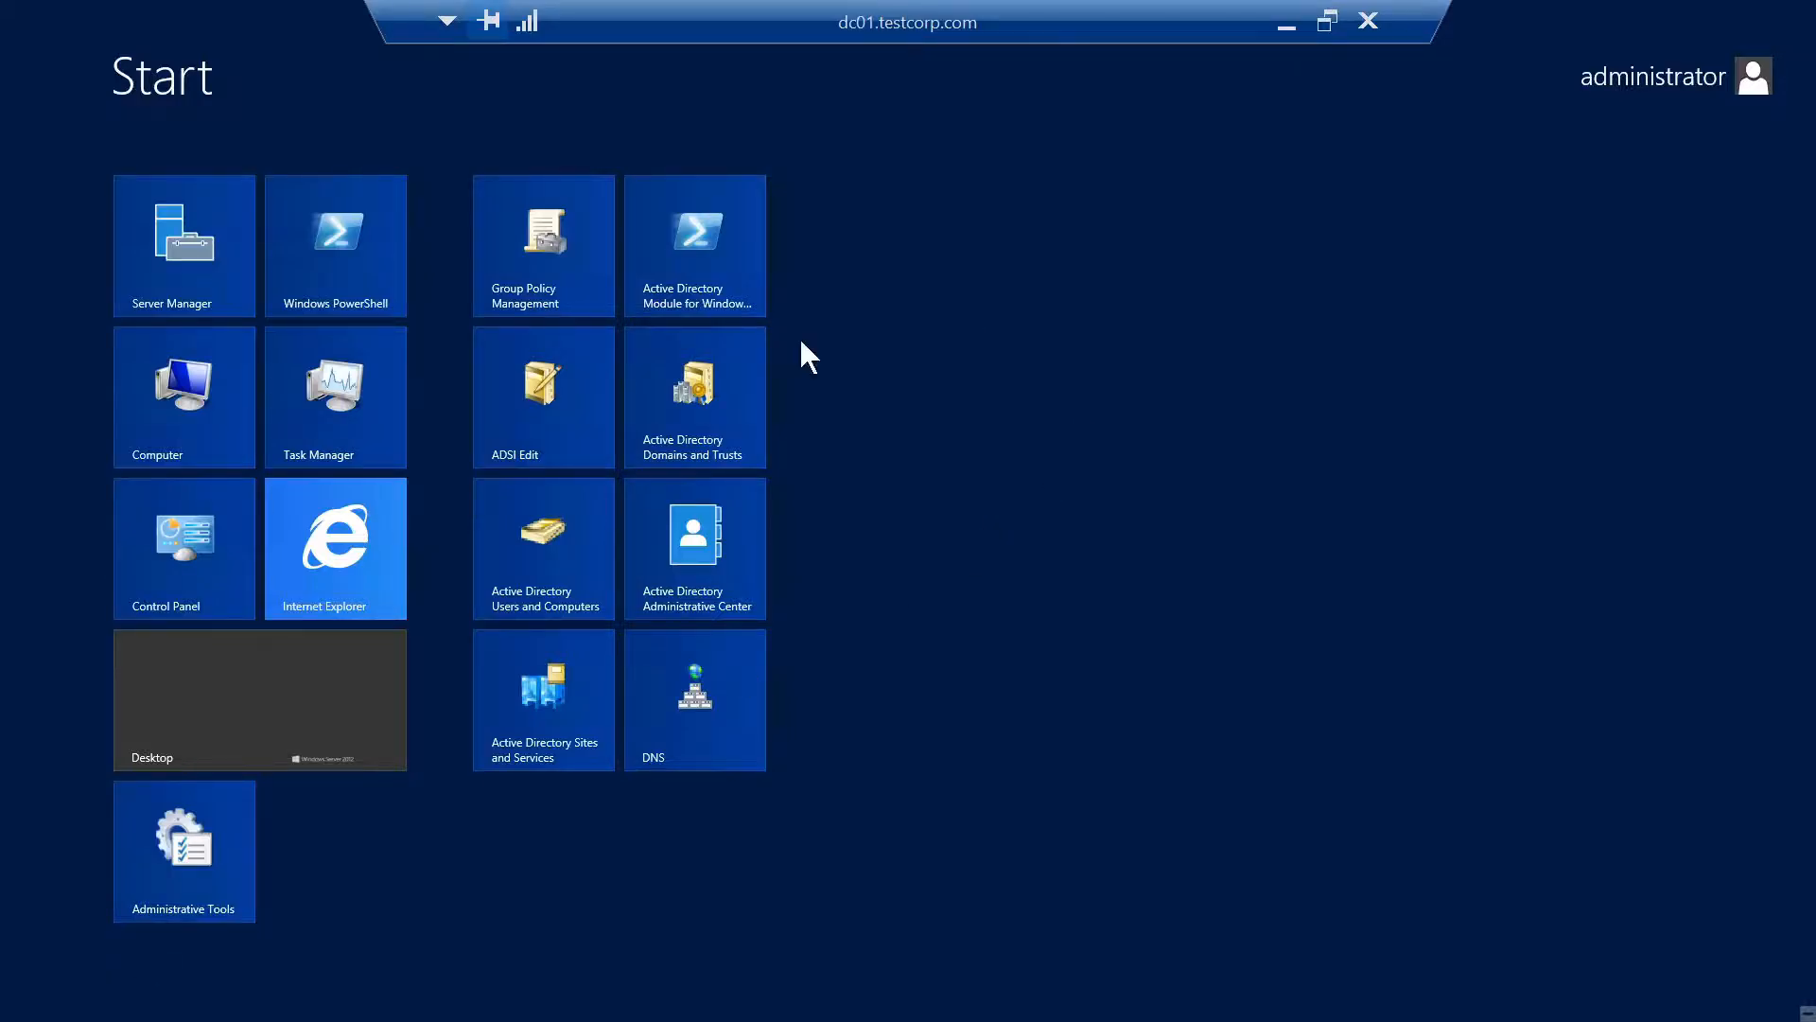
click(702, 710)
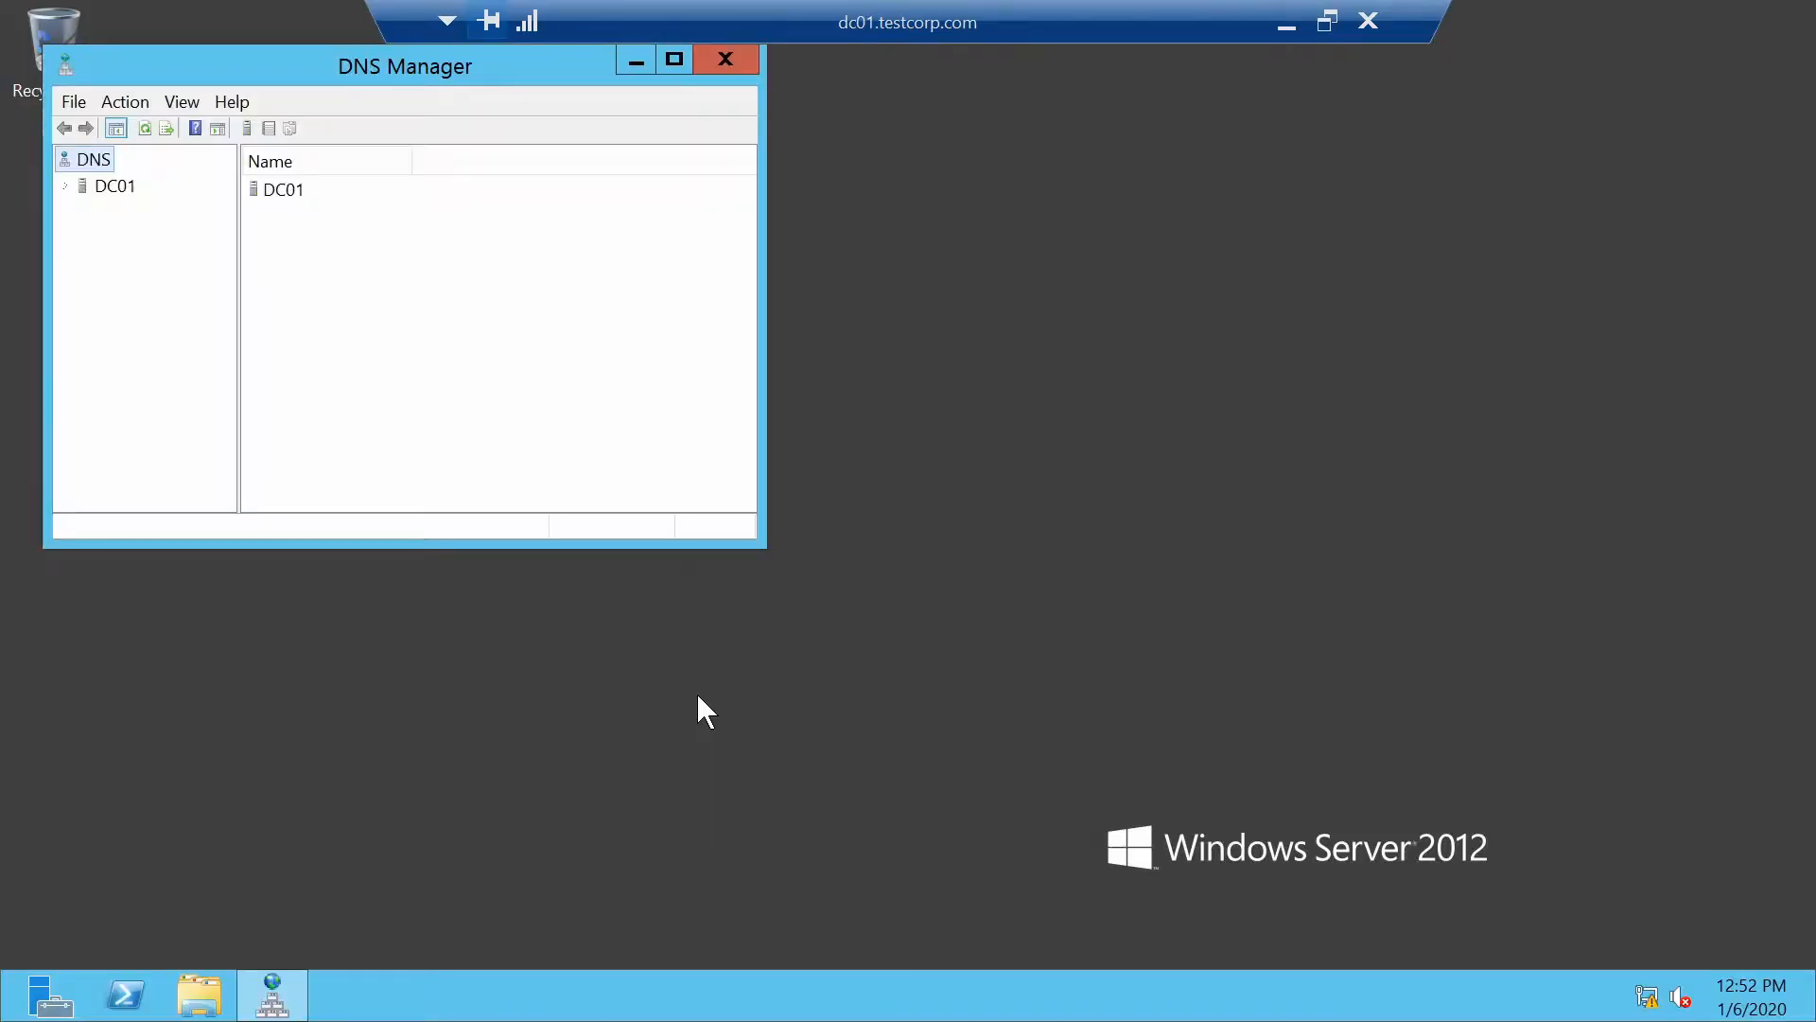
double_click(115, 185)
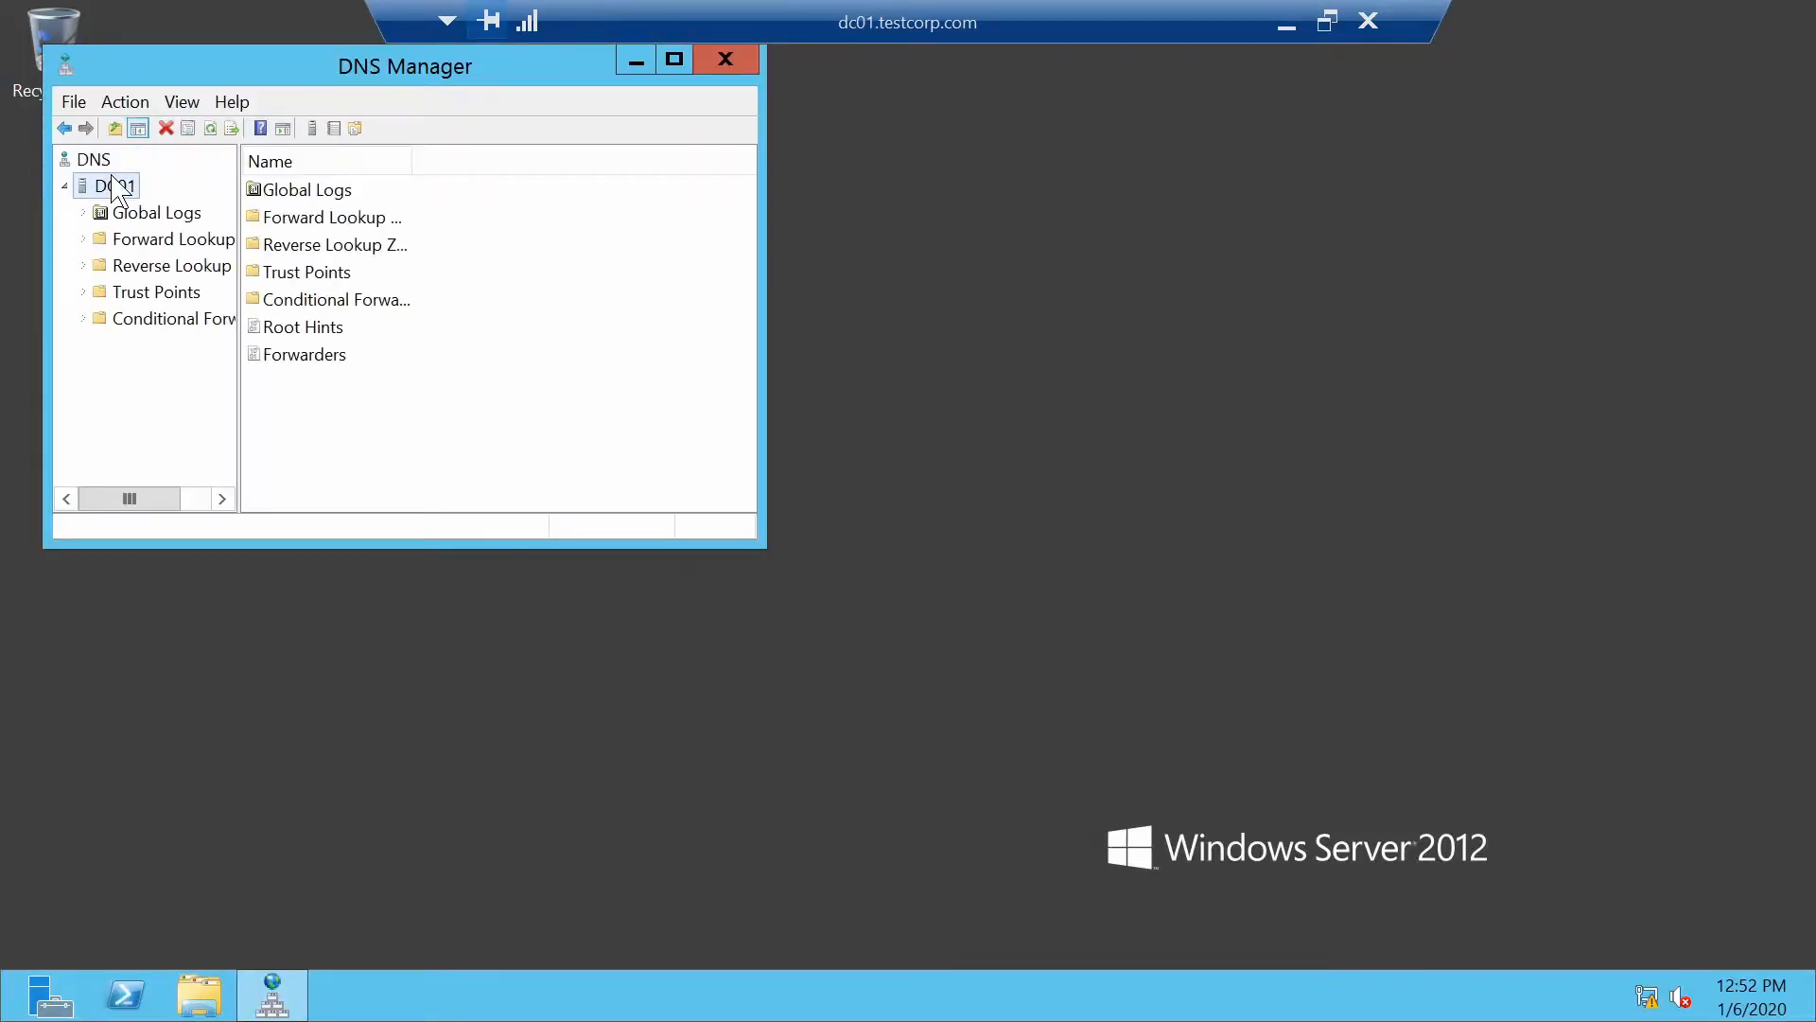
double_click(161, 245)
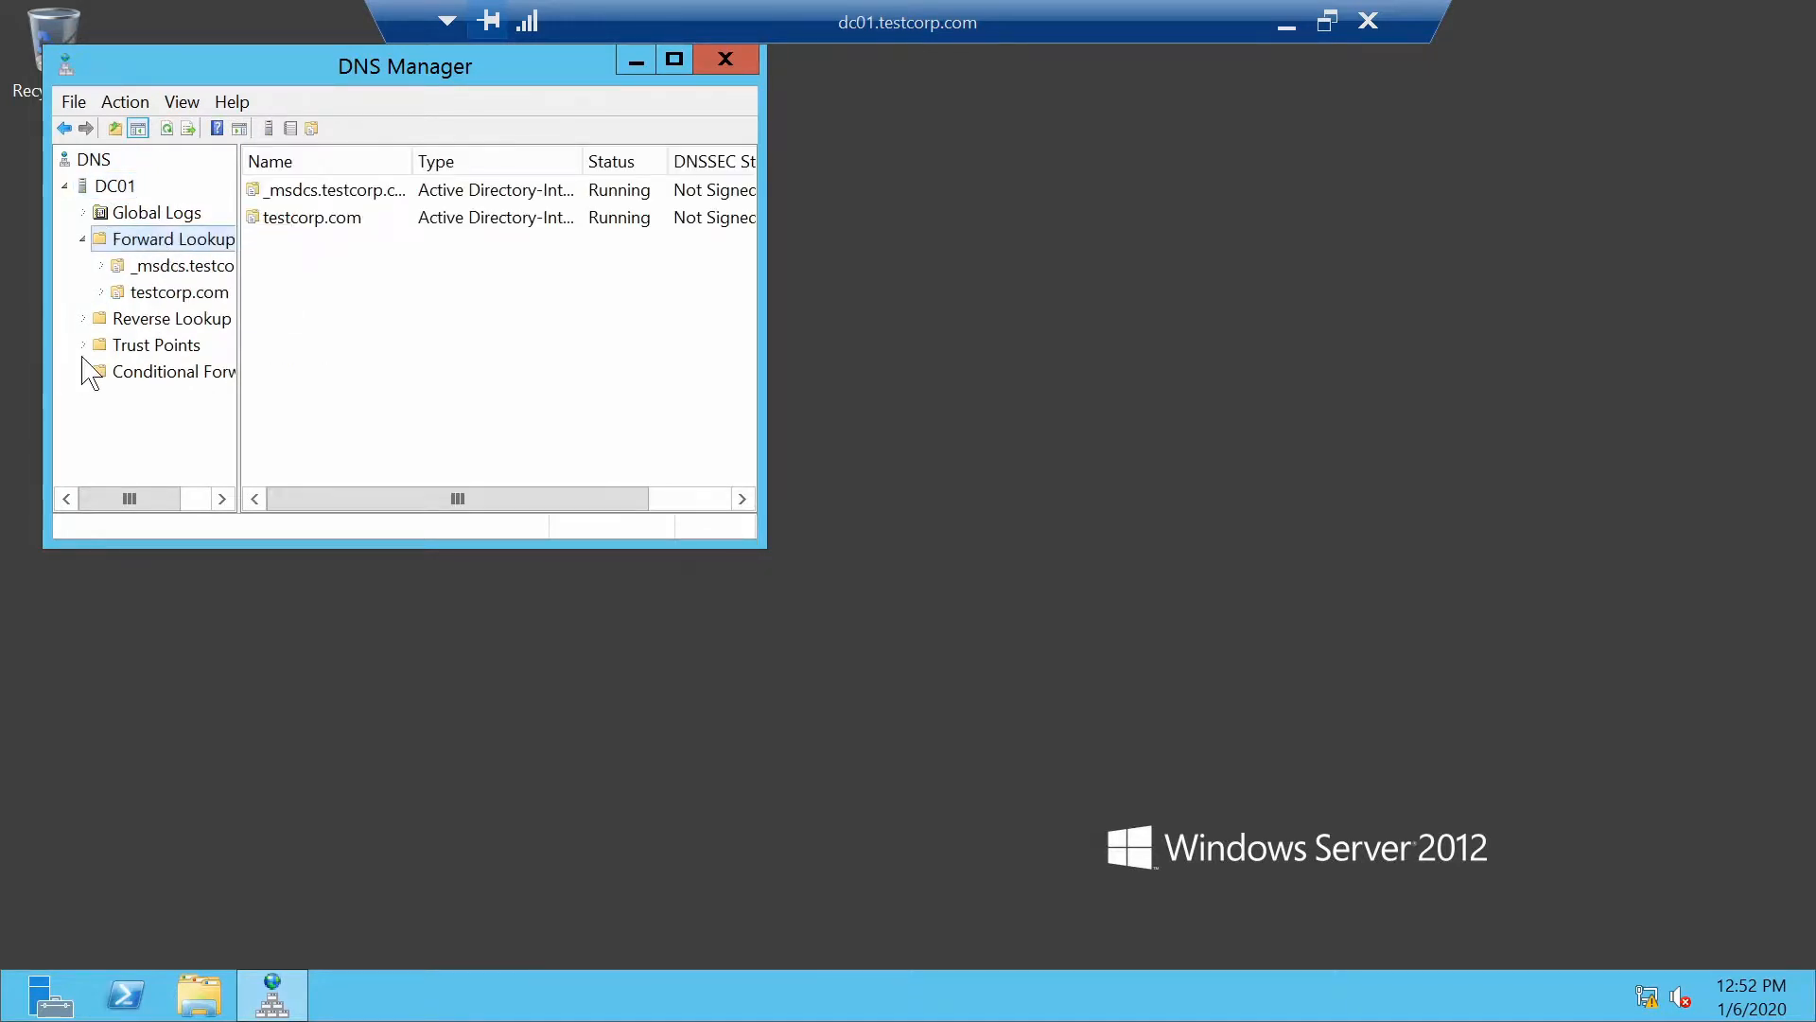
click(161, 321)
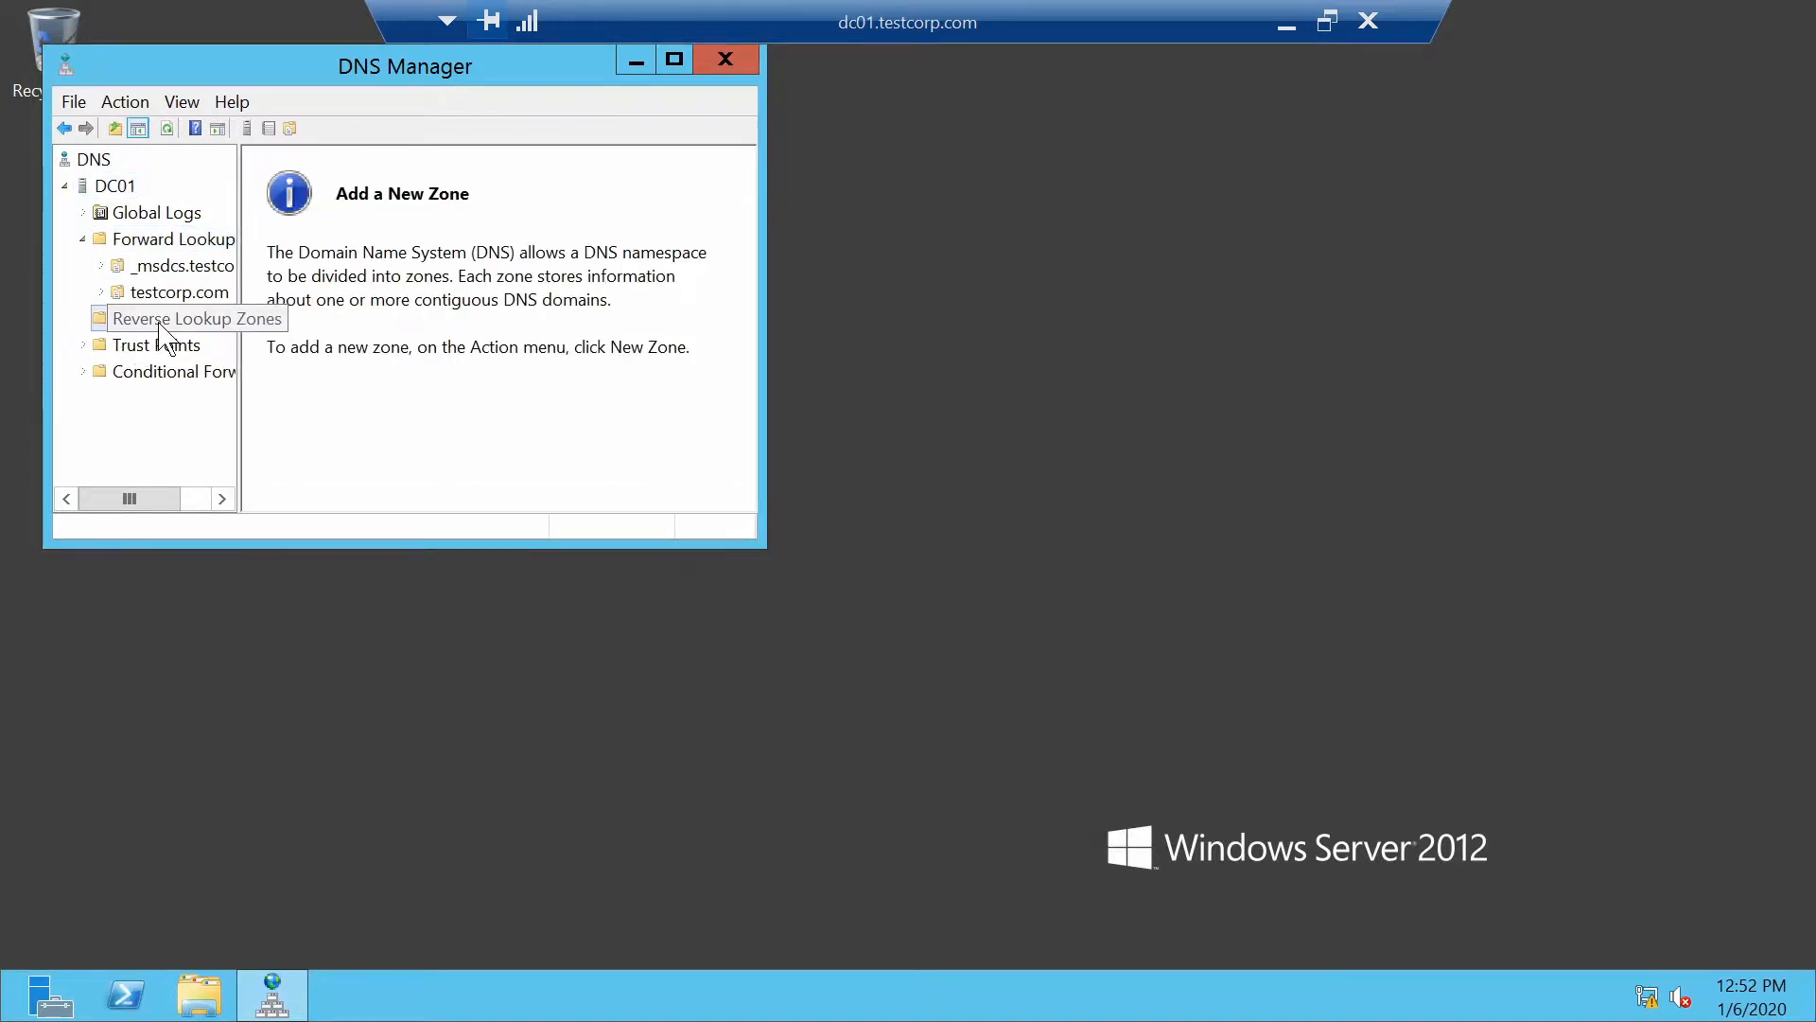
Create a primary IPv4 reverse lookup zone for network 192.168.10 with secure updates, then view its records
right_click(161, 326)
click(214, 343)
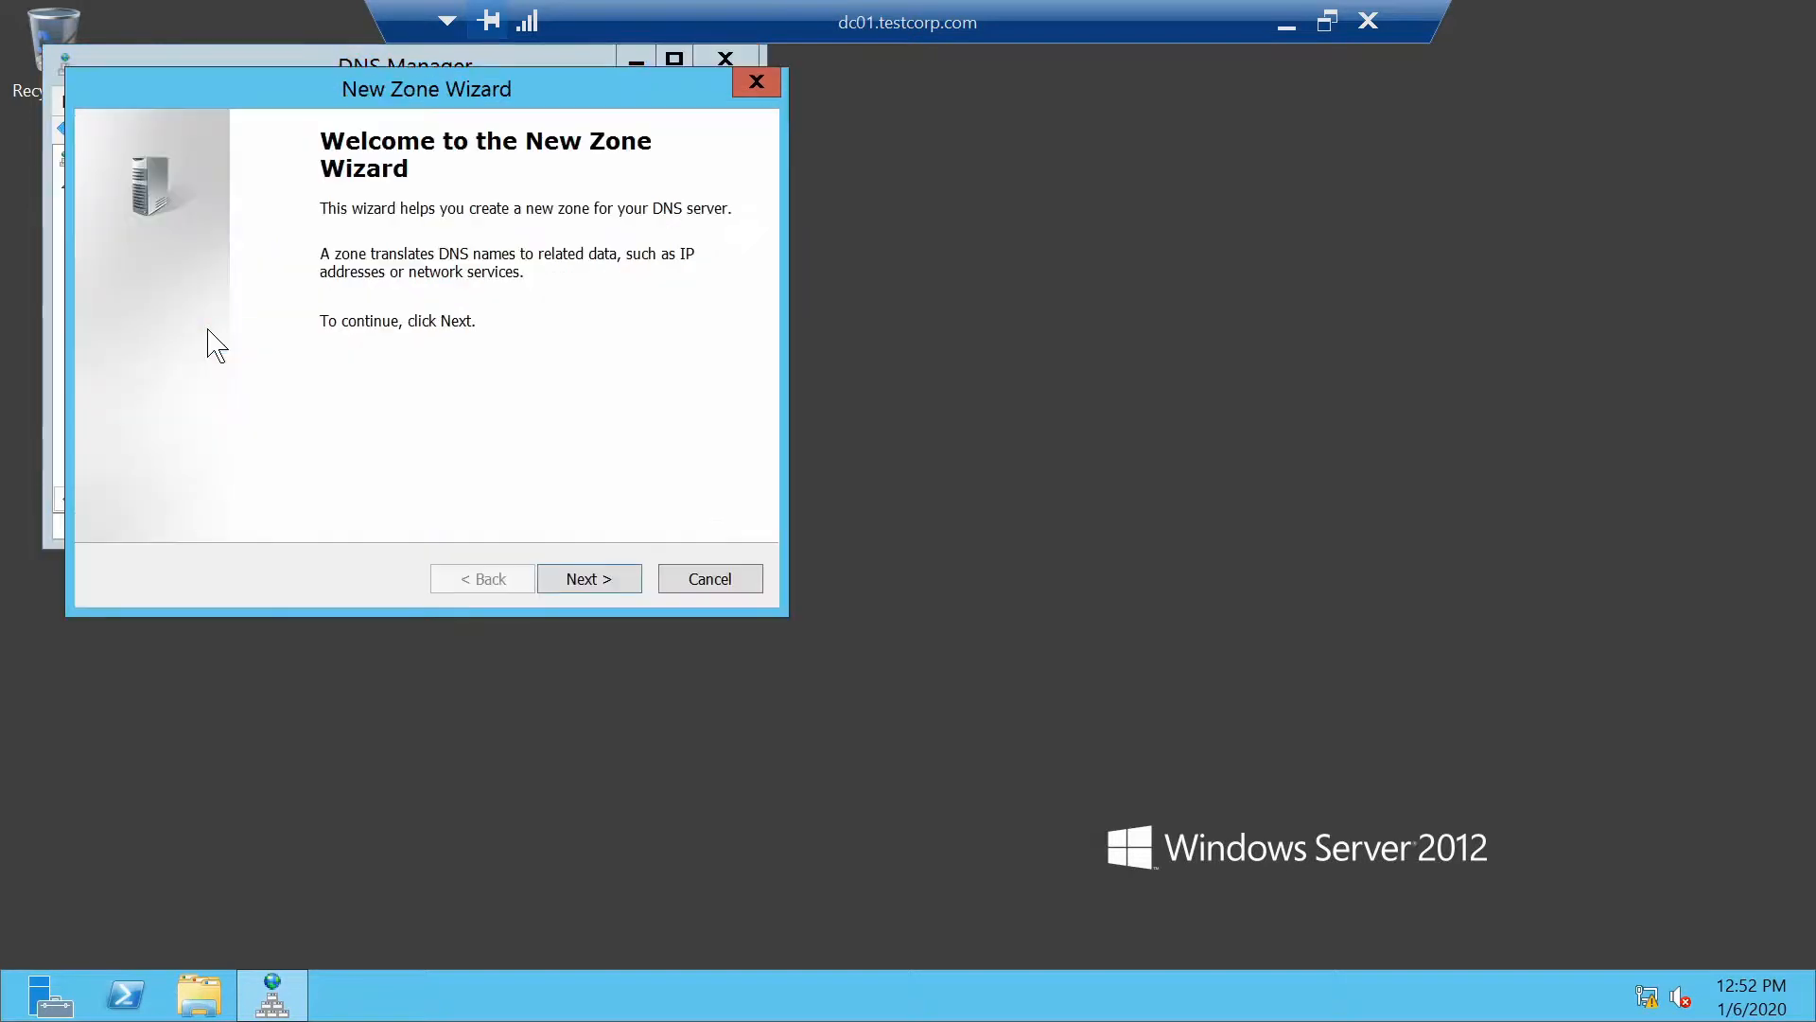
click(598, 582)
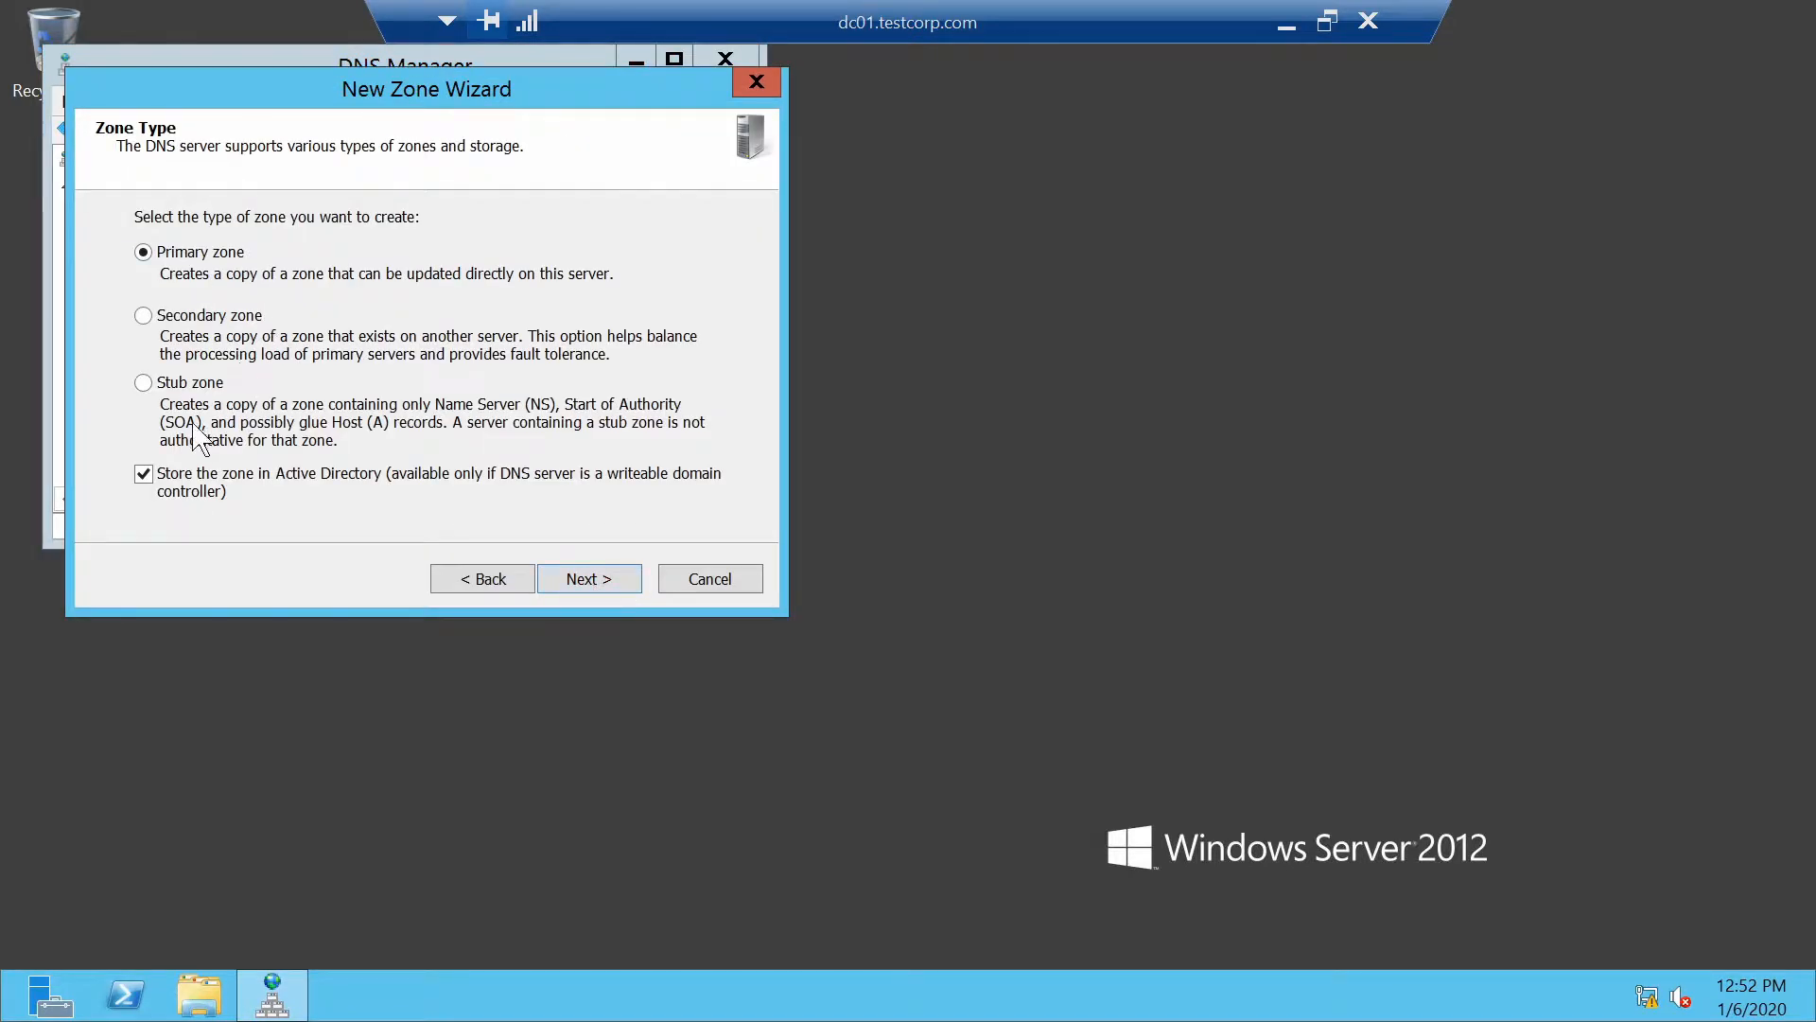
click(605, 596)
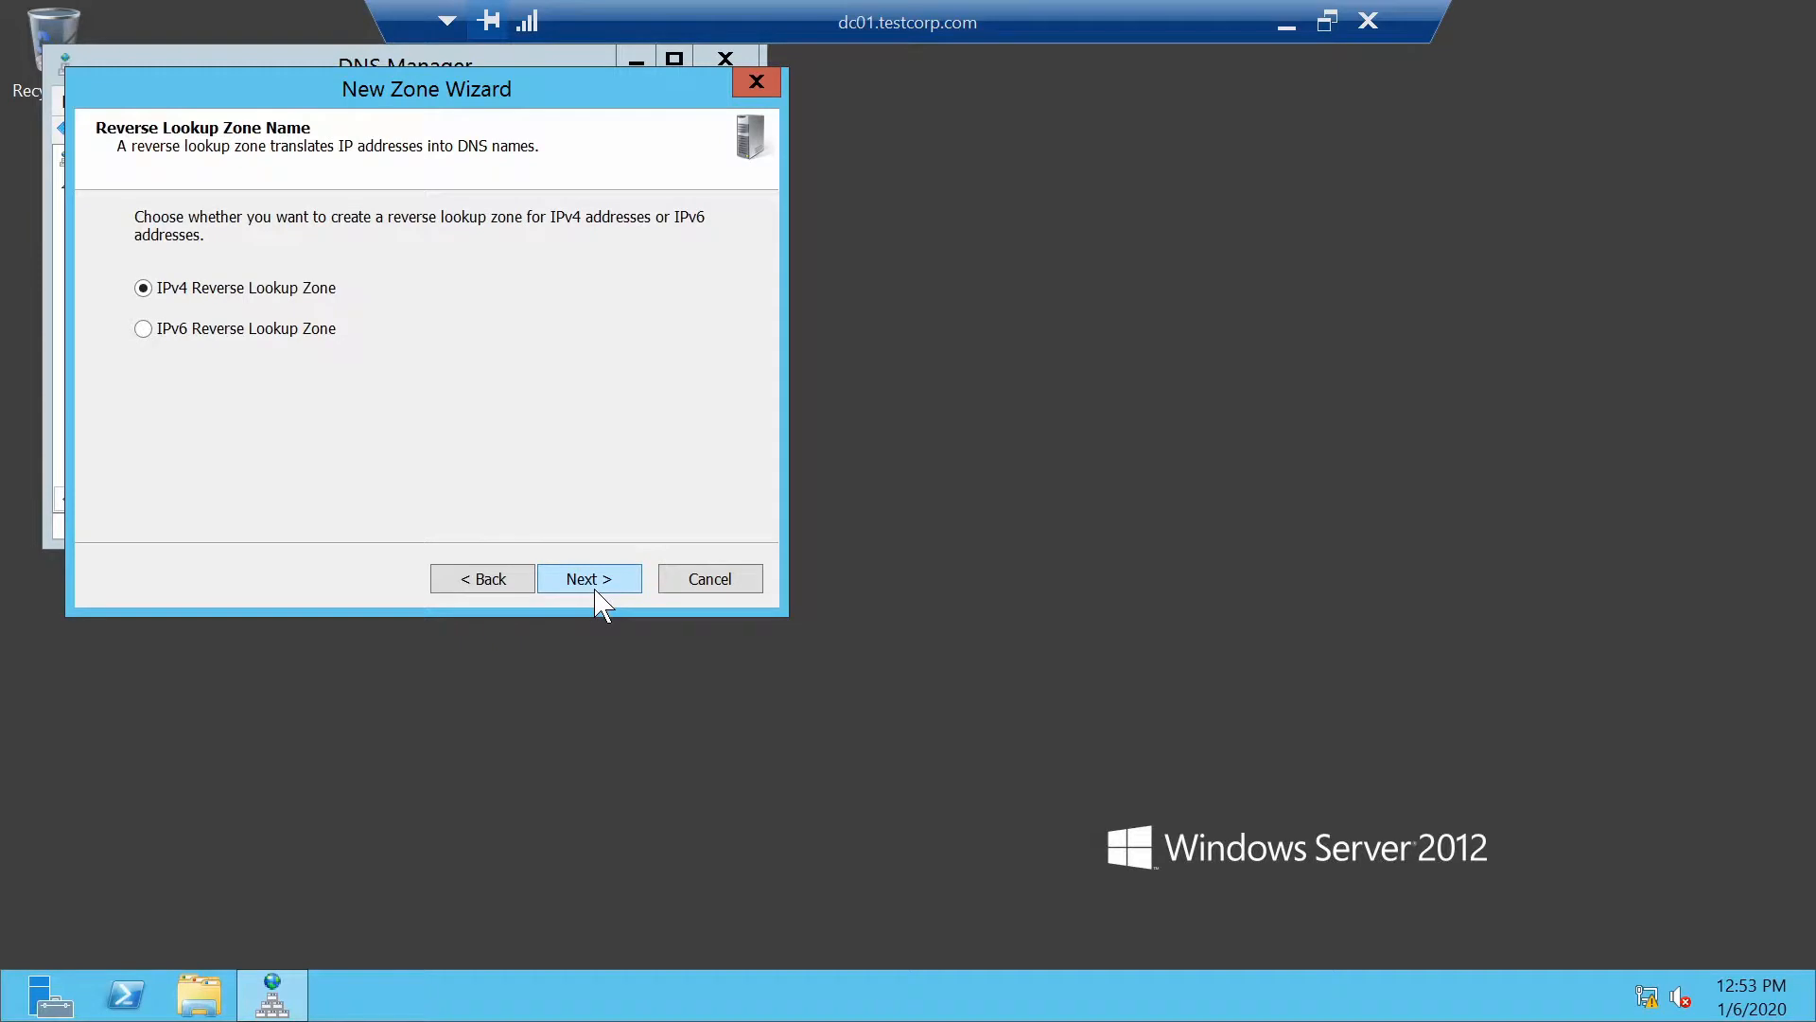
click(596, 592)
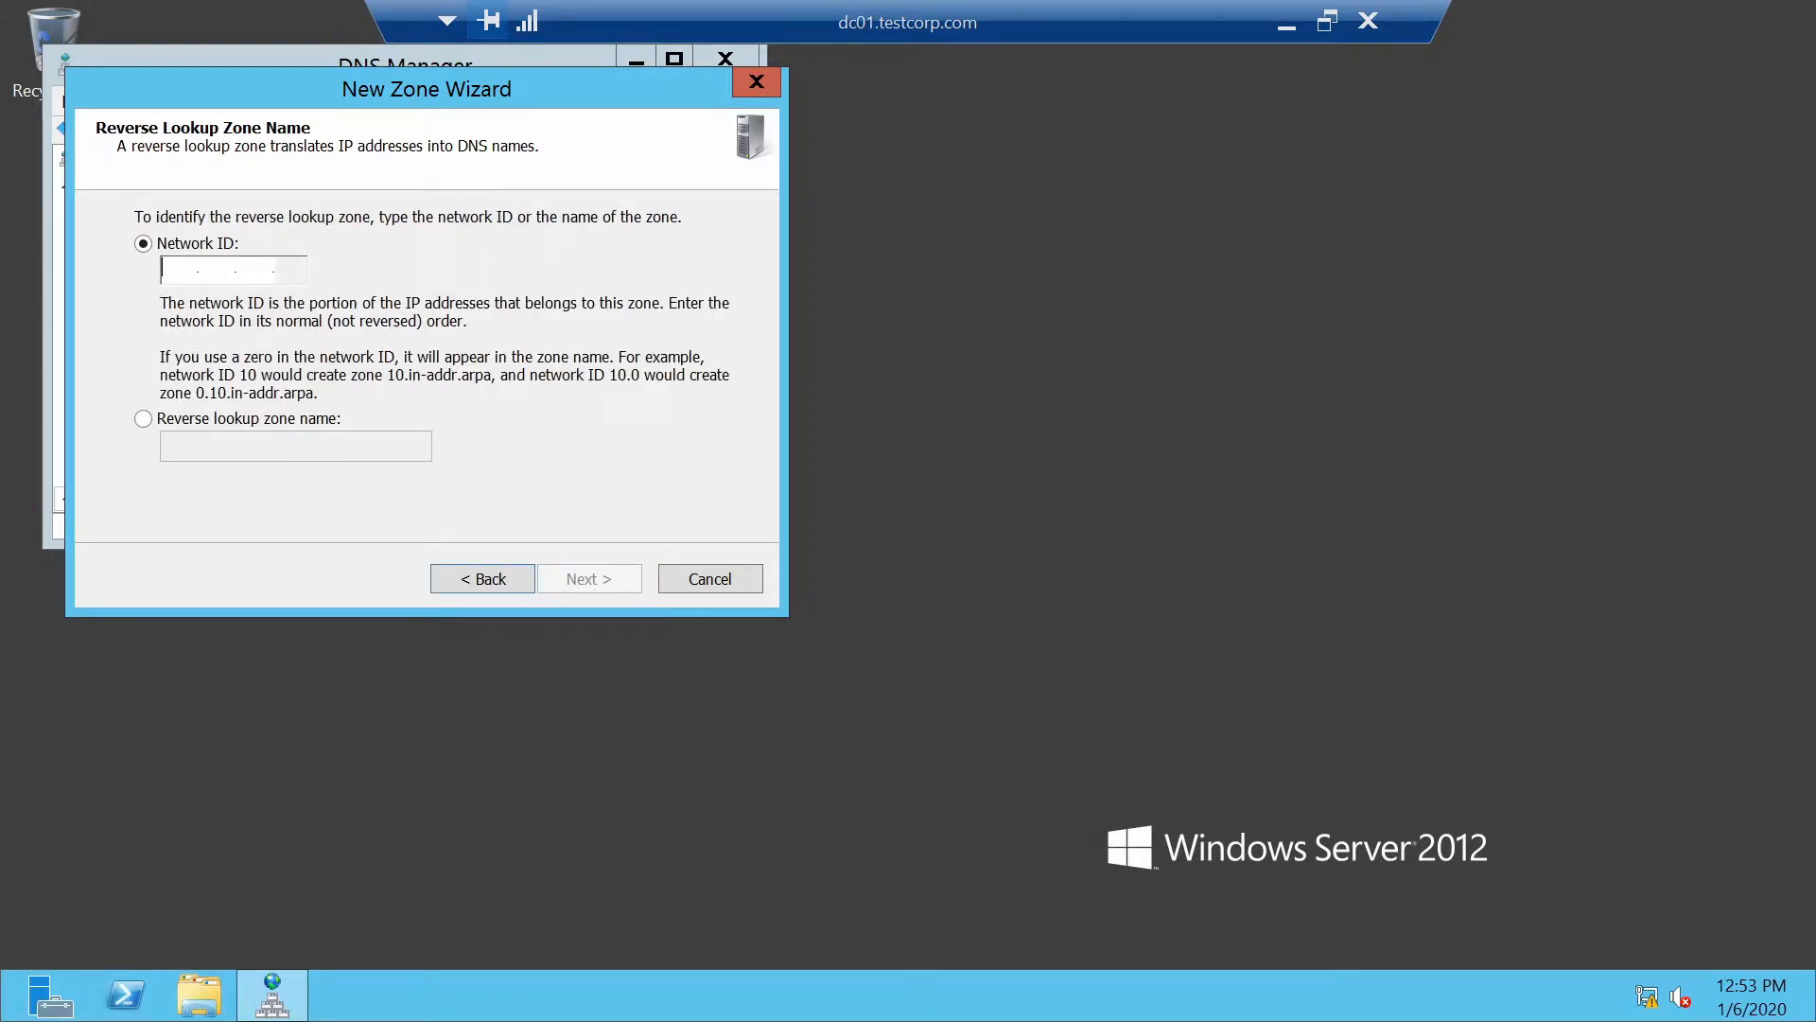
text(192 .168 .)
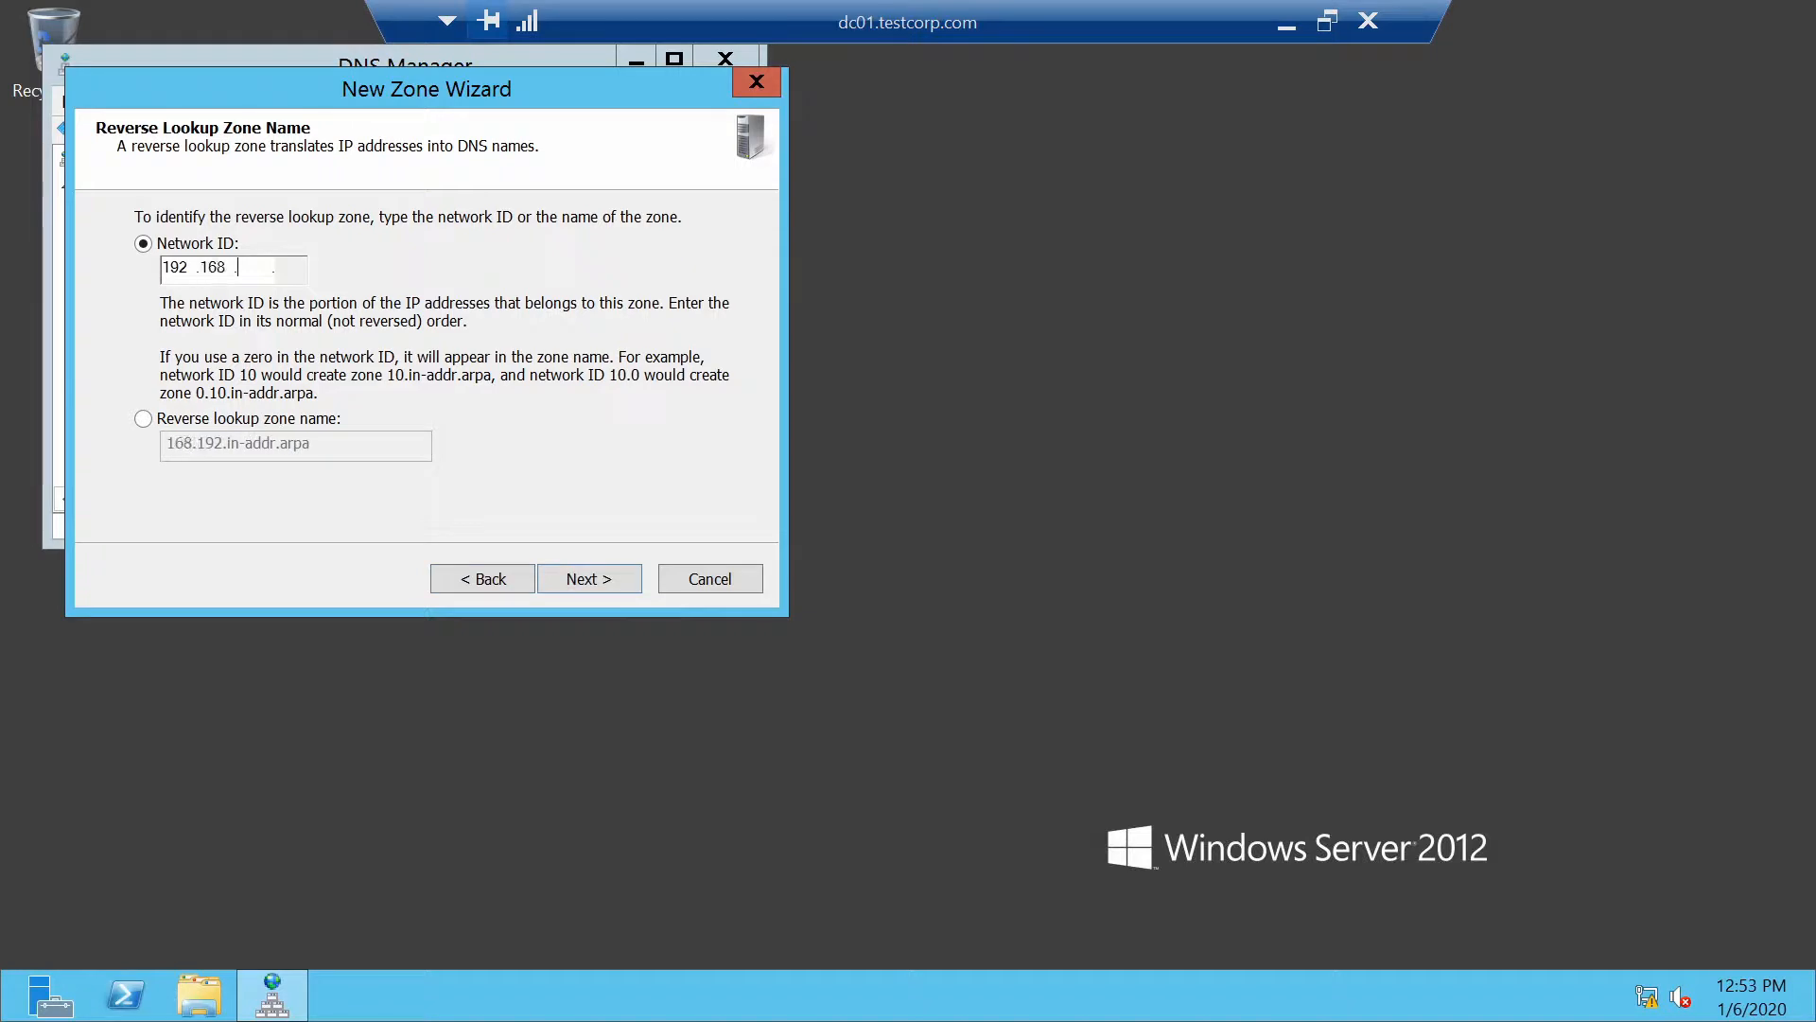
text(10)
click(582, 581)
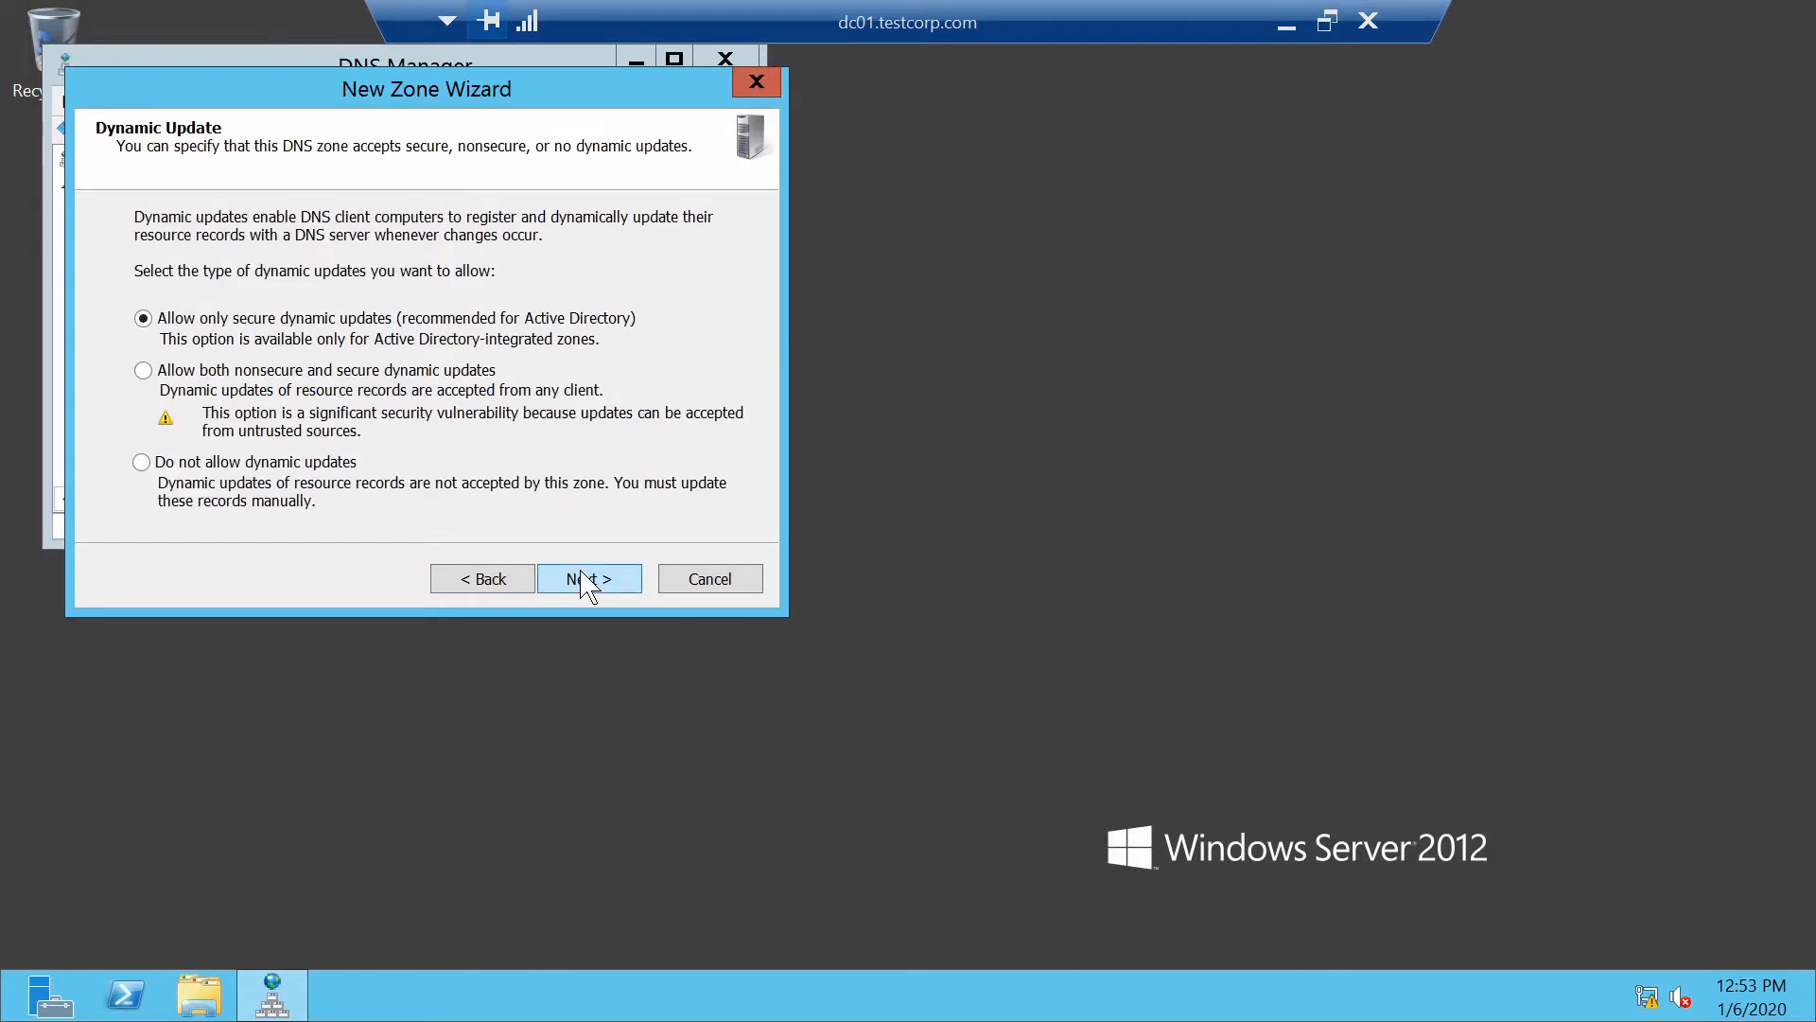
click(585, 579)
click(587, 579)
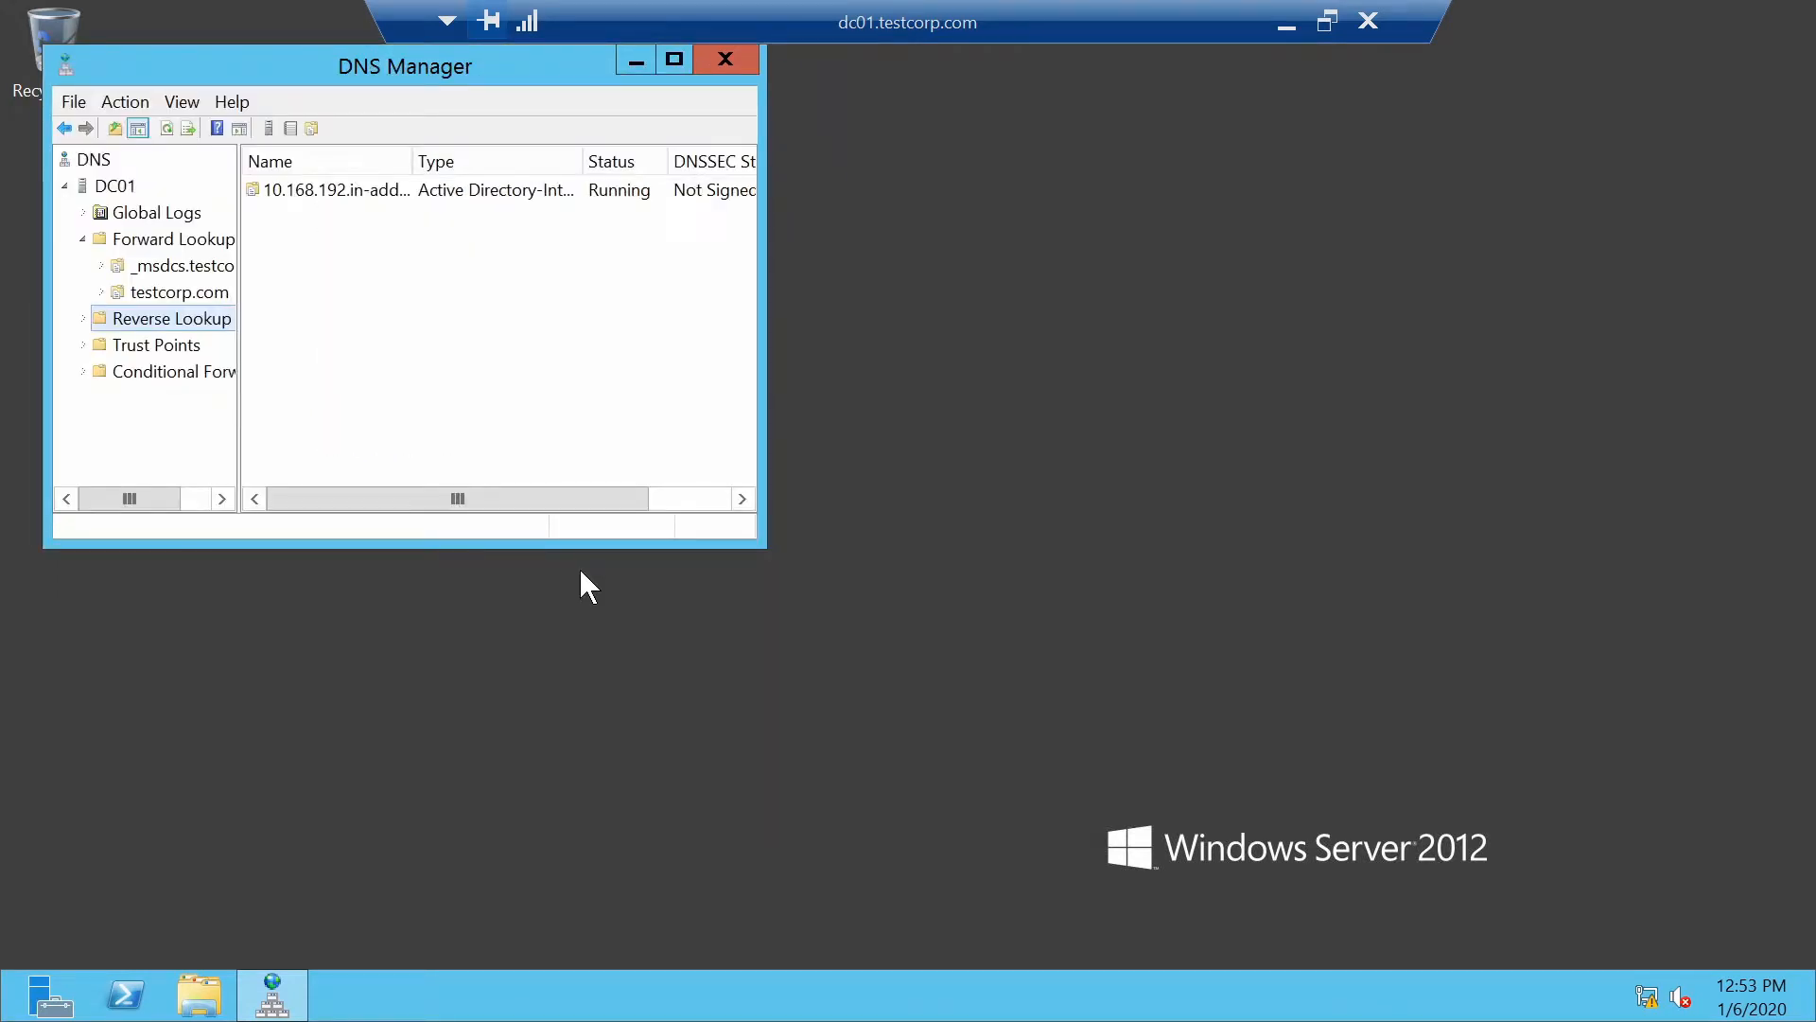
double_click(322, 192)
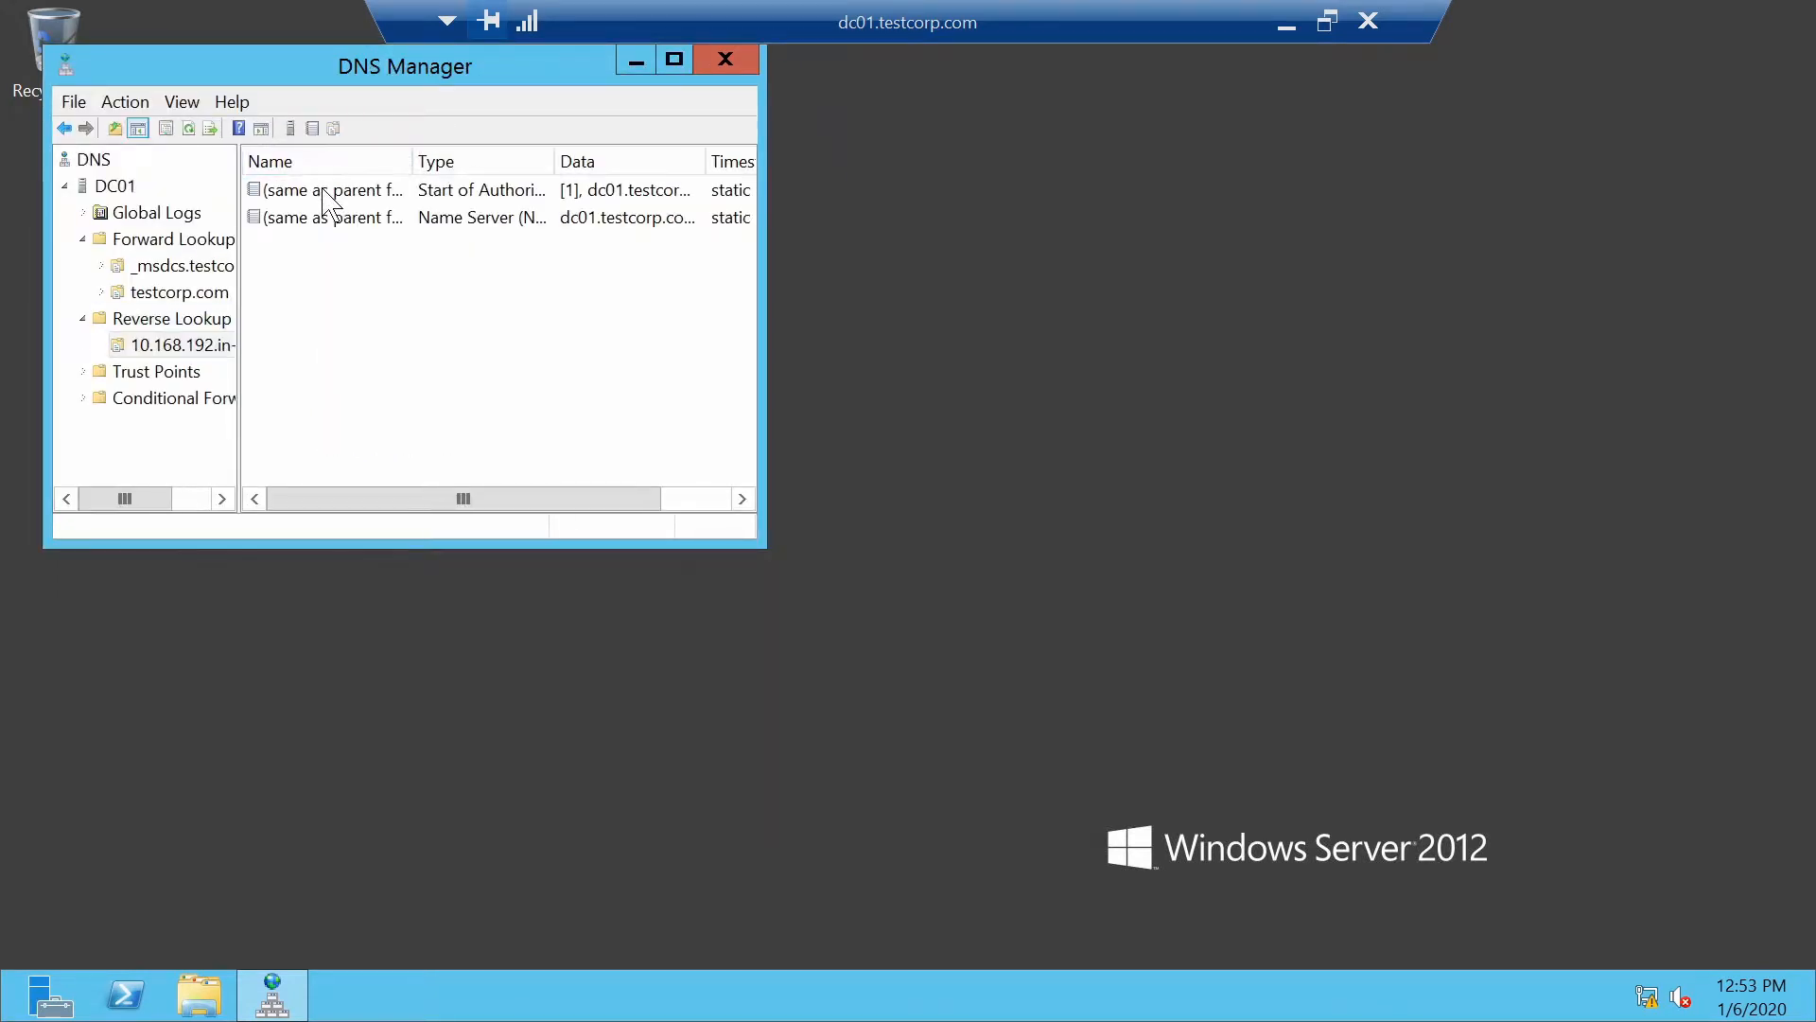
drag(430, 71, 800, 210)
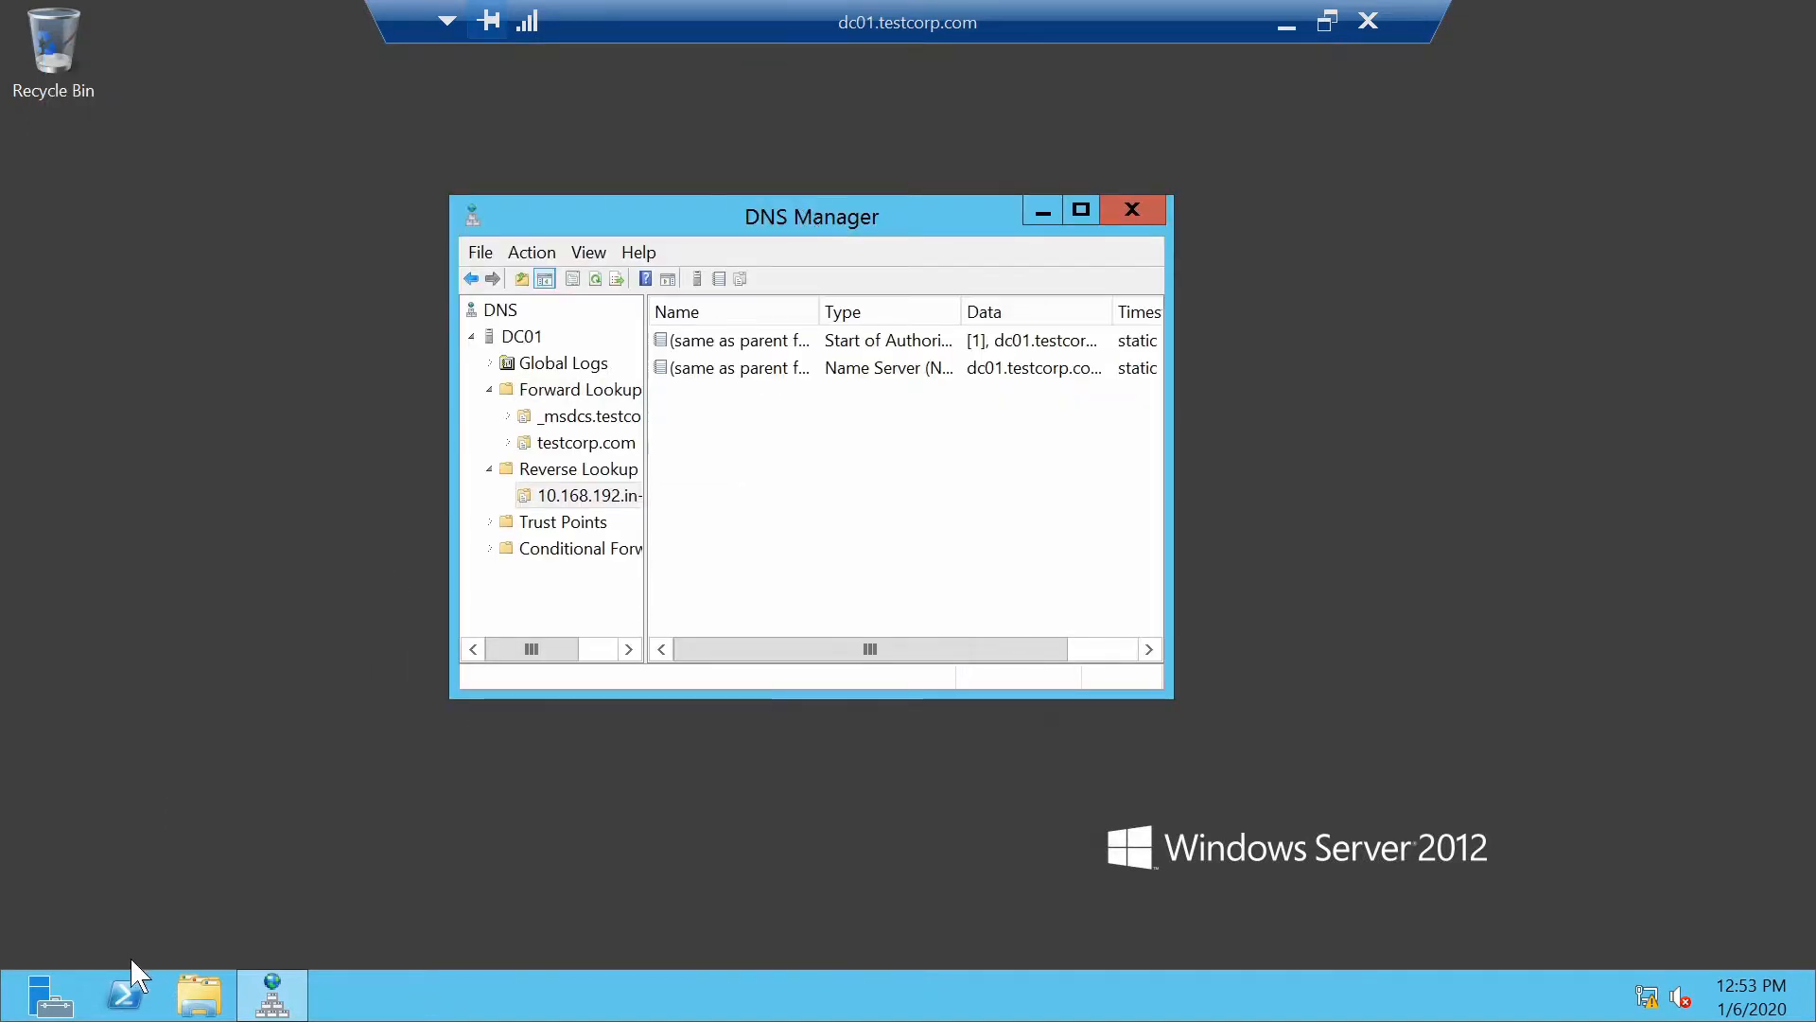
Open PowerShell as Administrator beside DNS Manager and enter ipconfig /registerdns without running it
right_click(131, 989)
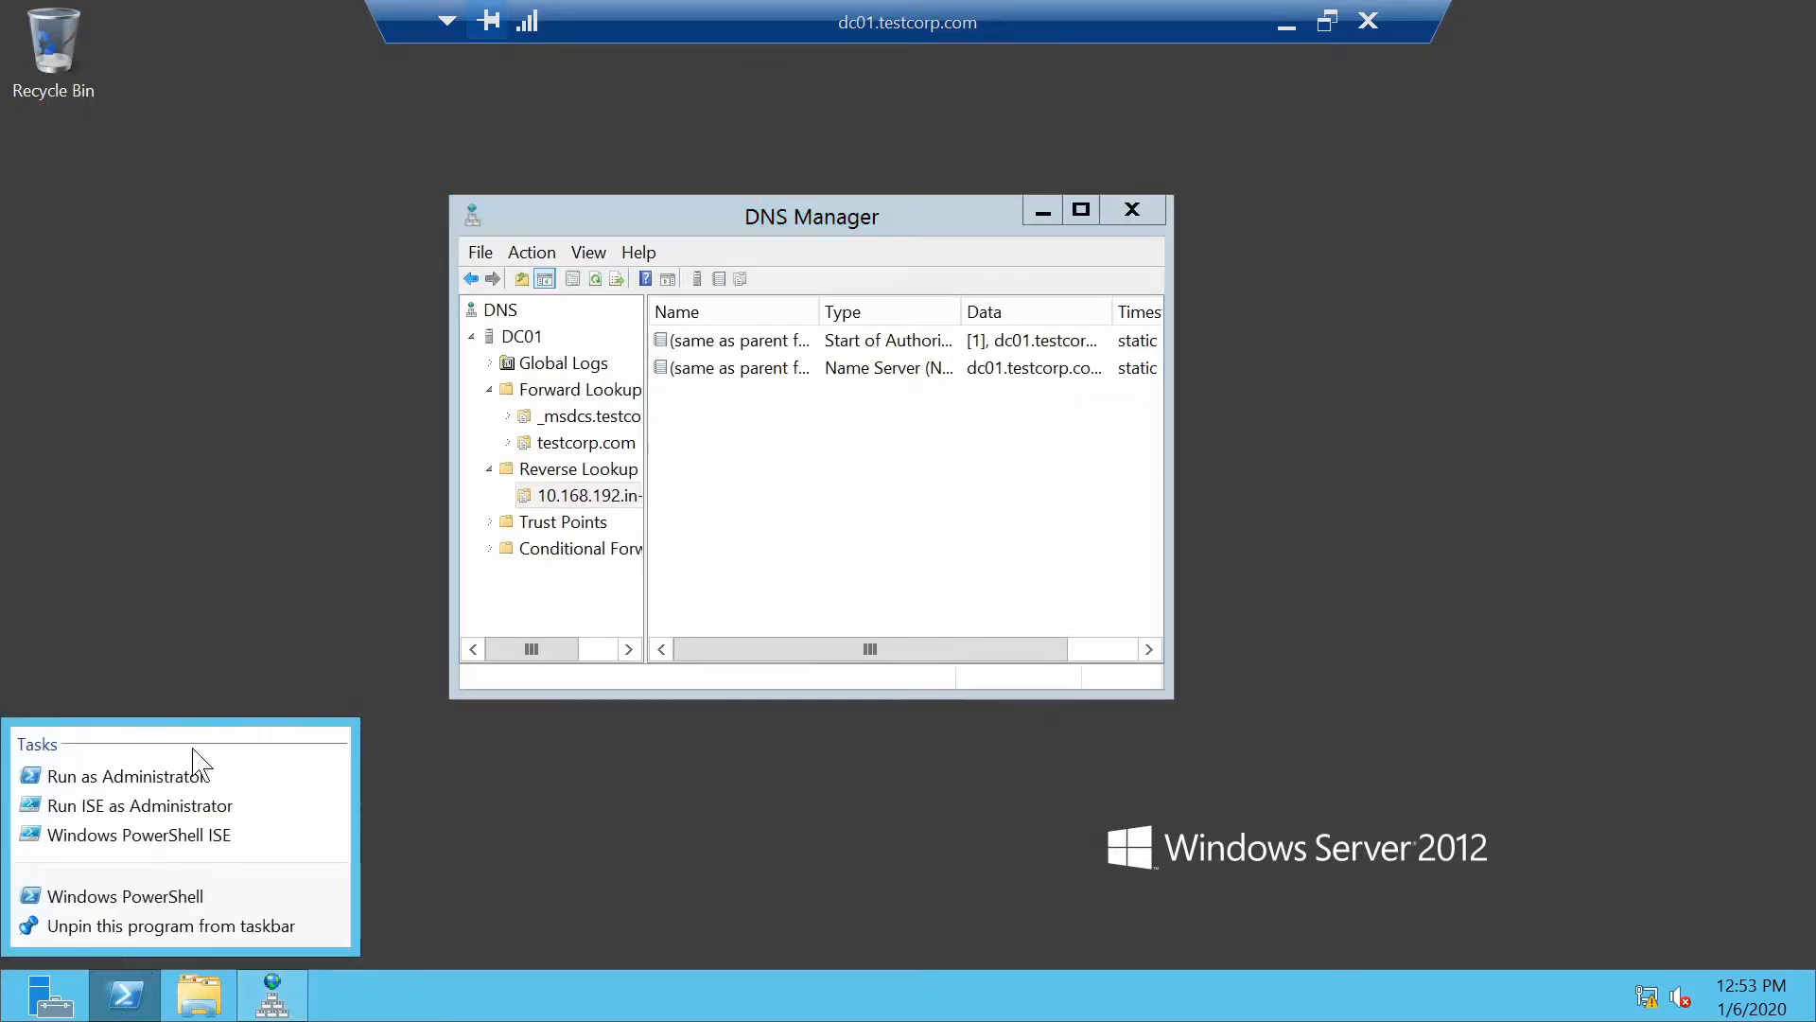
click(239, 776)
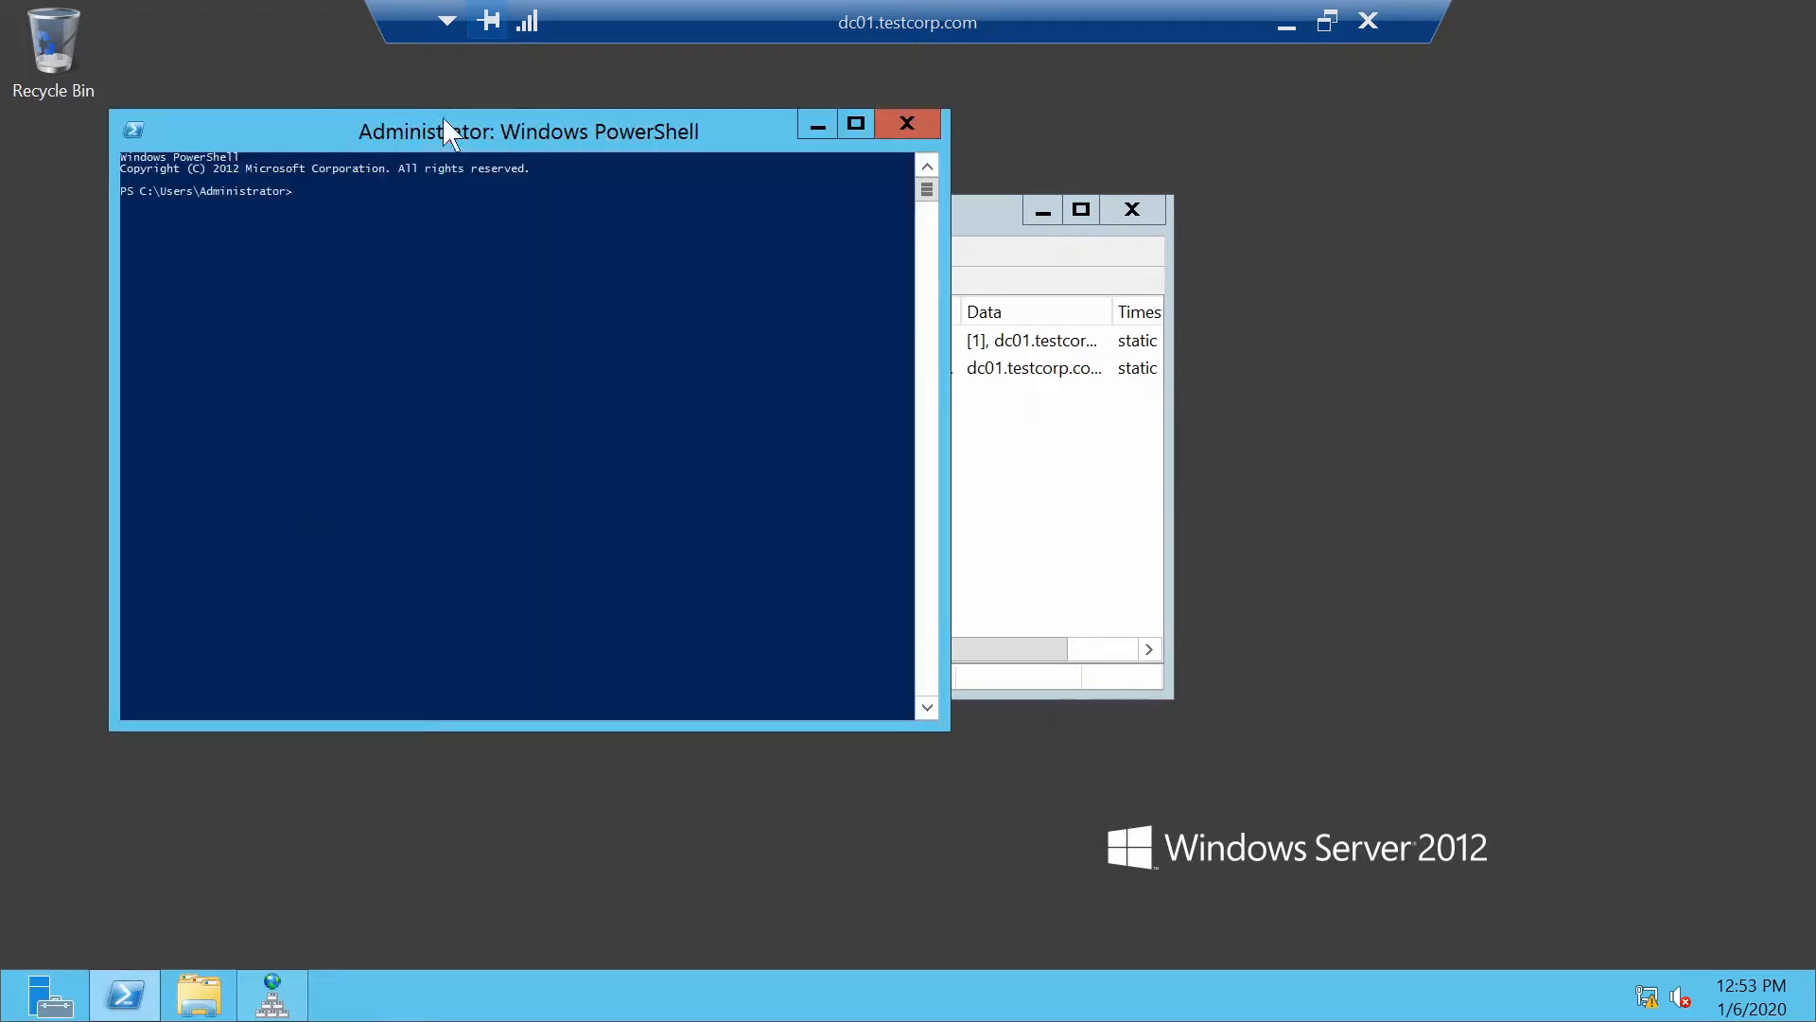
drag(507, 146, 1037, 584)
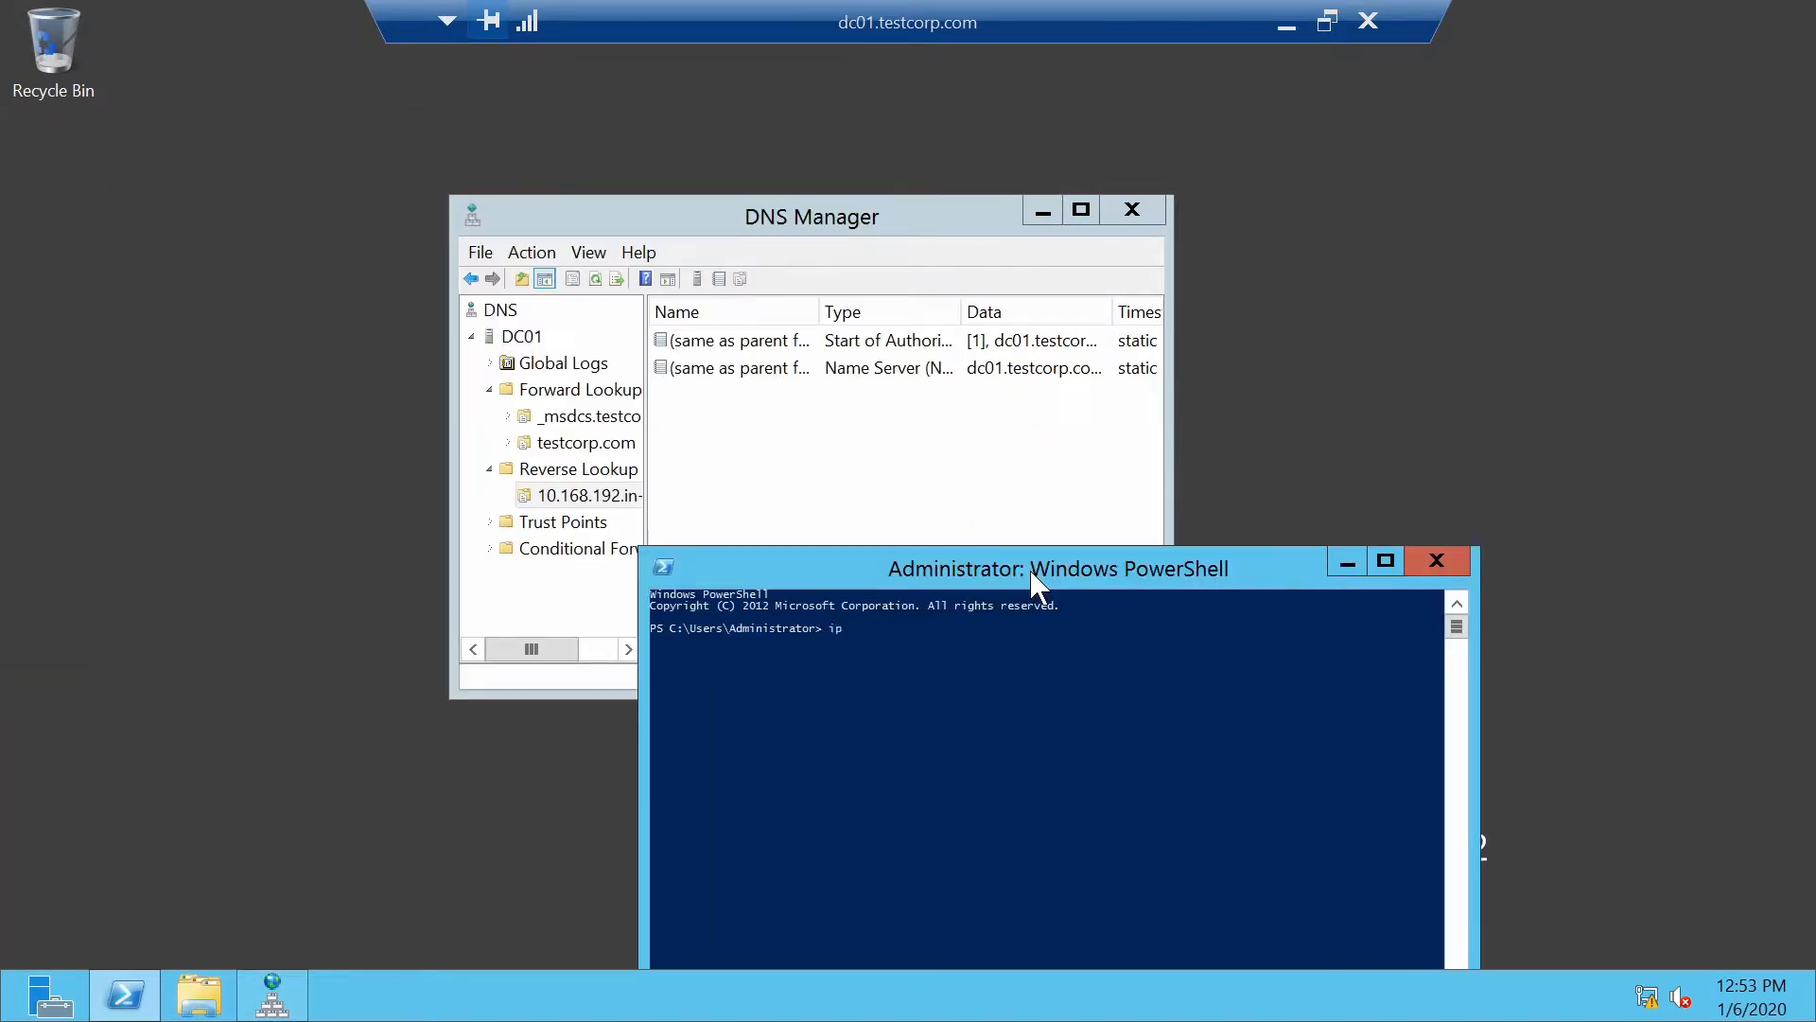
text(ipconfig /registerdns)
Set the PowerShell console font size to 24 in its Properties
click(662, 566)
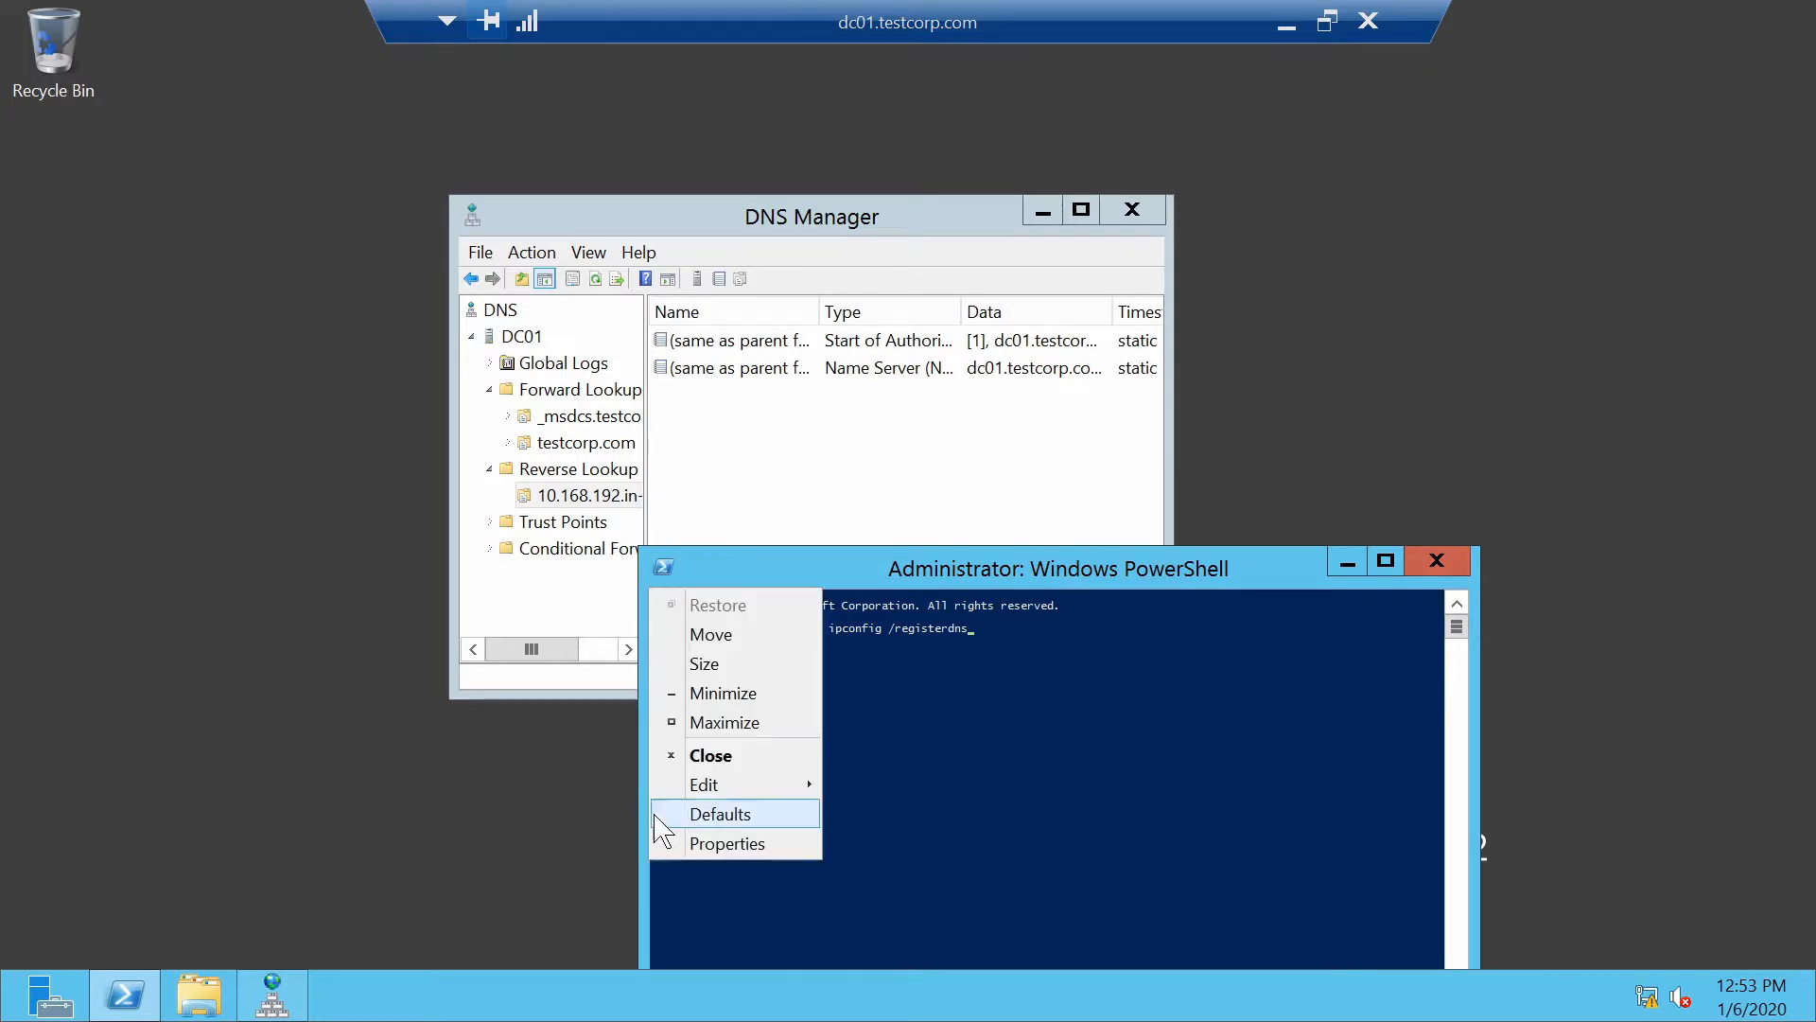
click(716, 843)
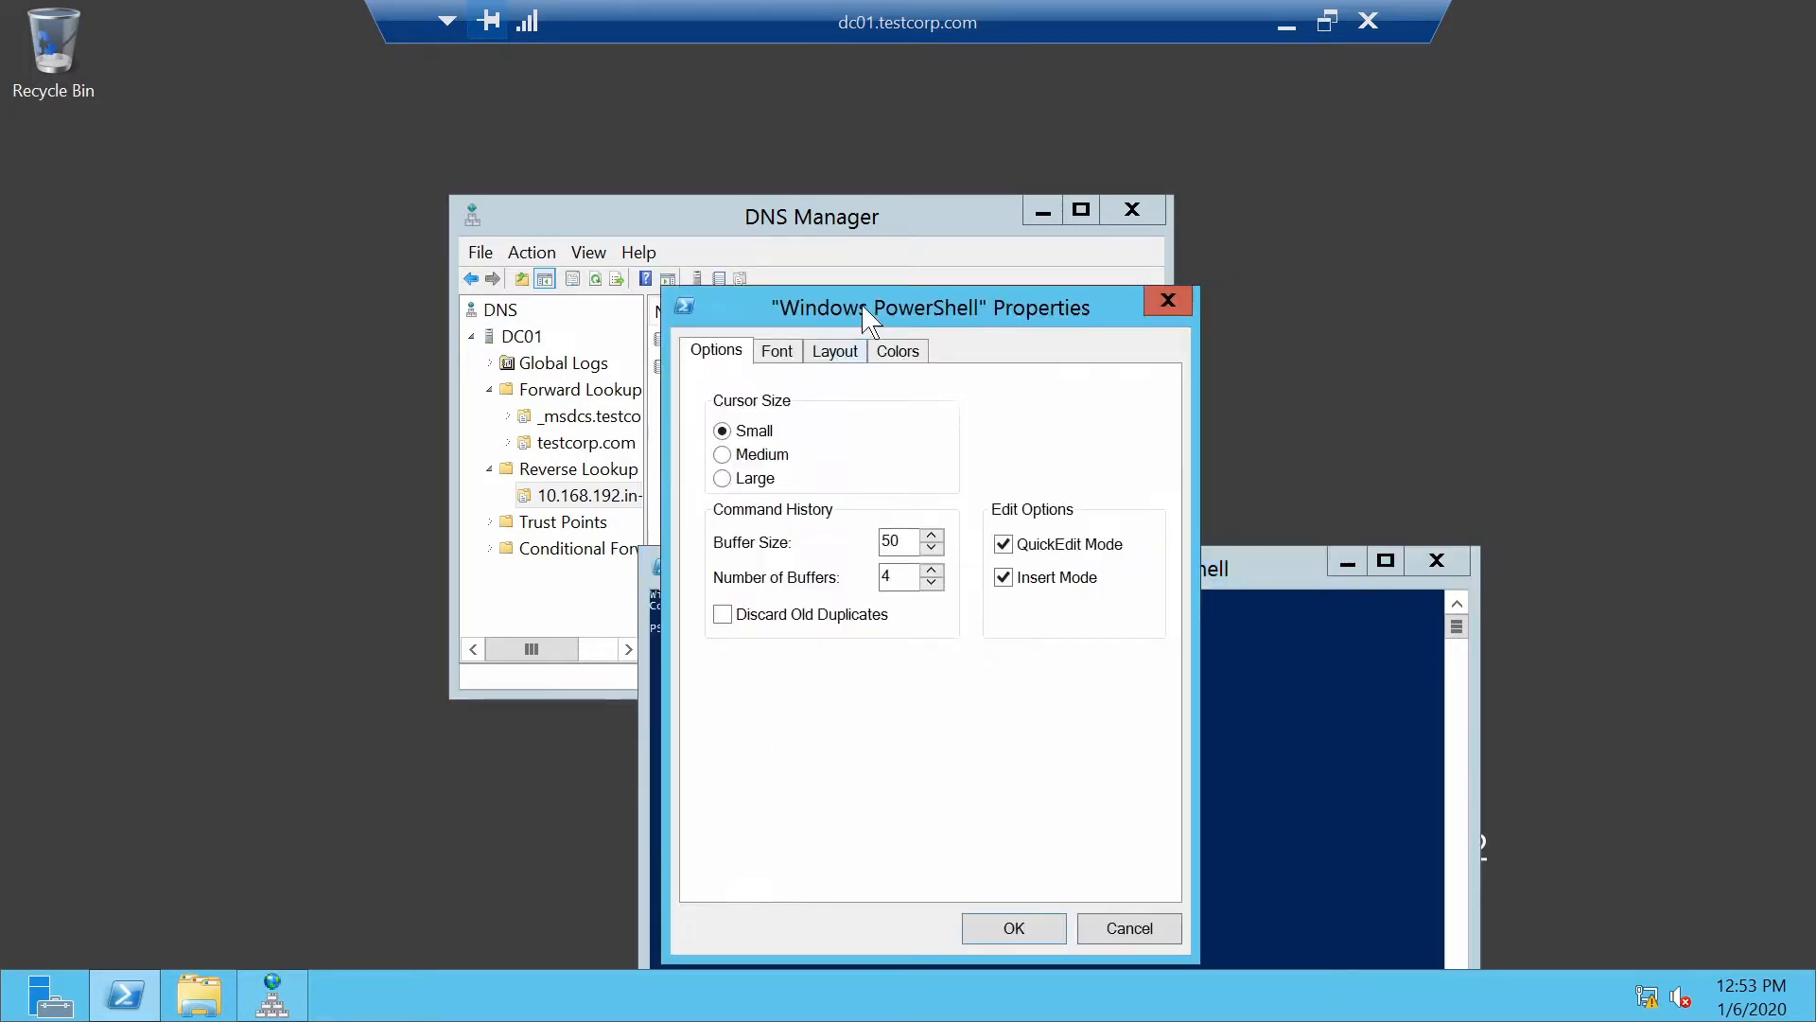
click(776, 351)
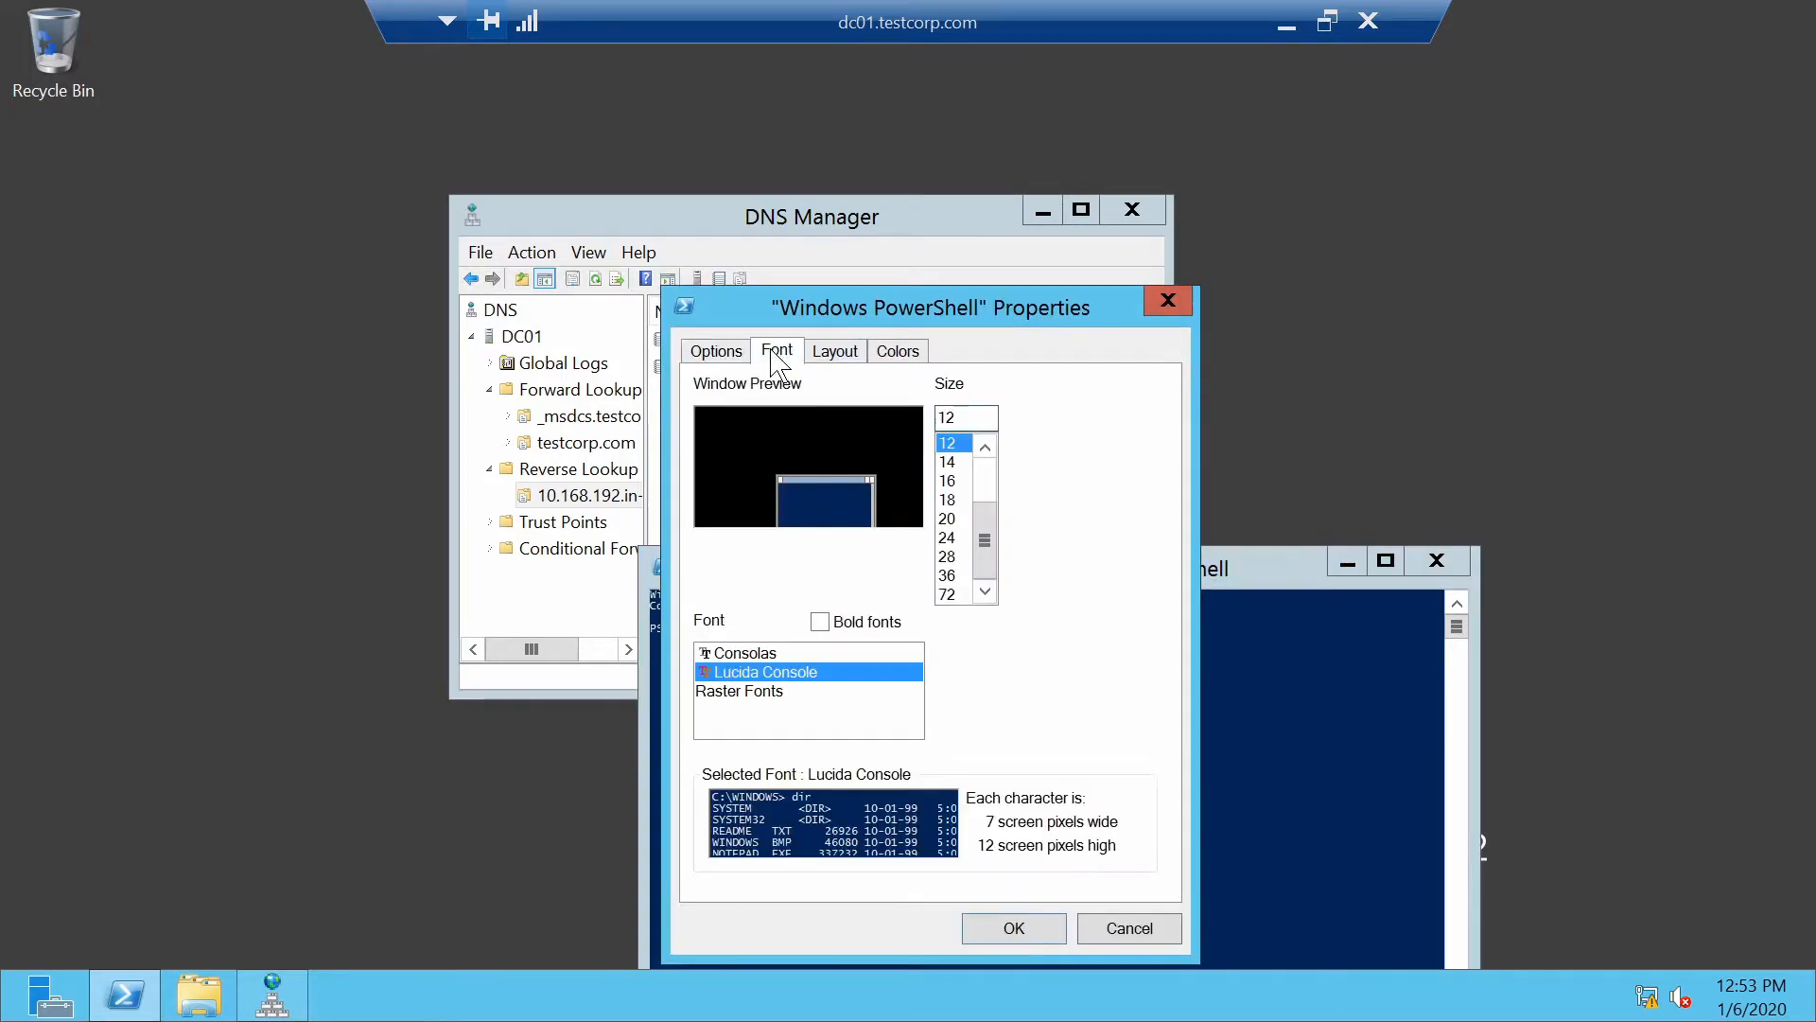
click(947, 537)
click(1013, 929)
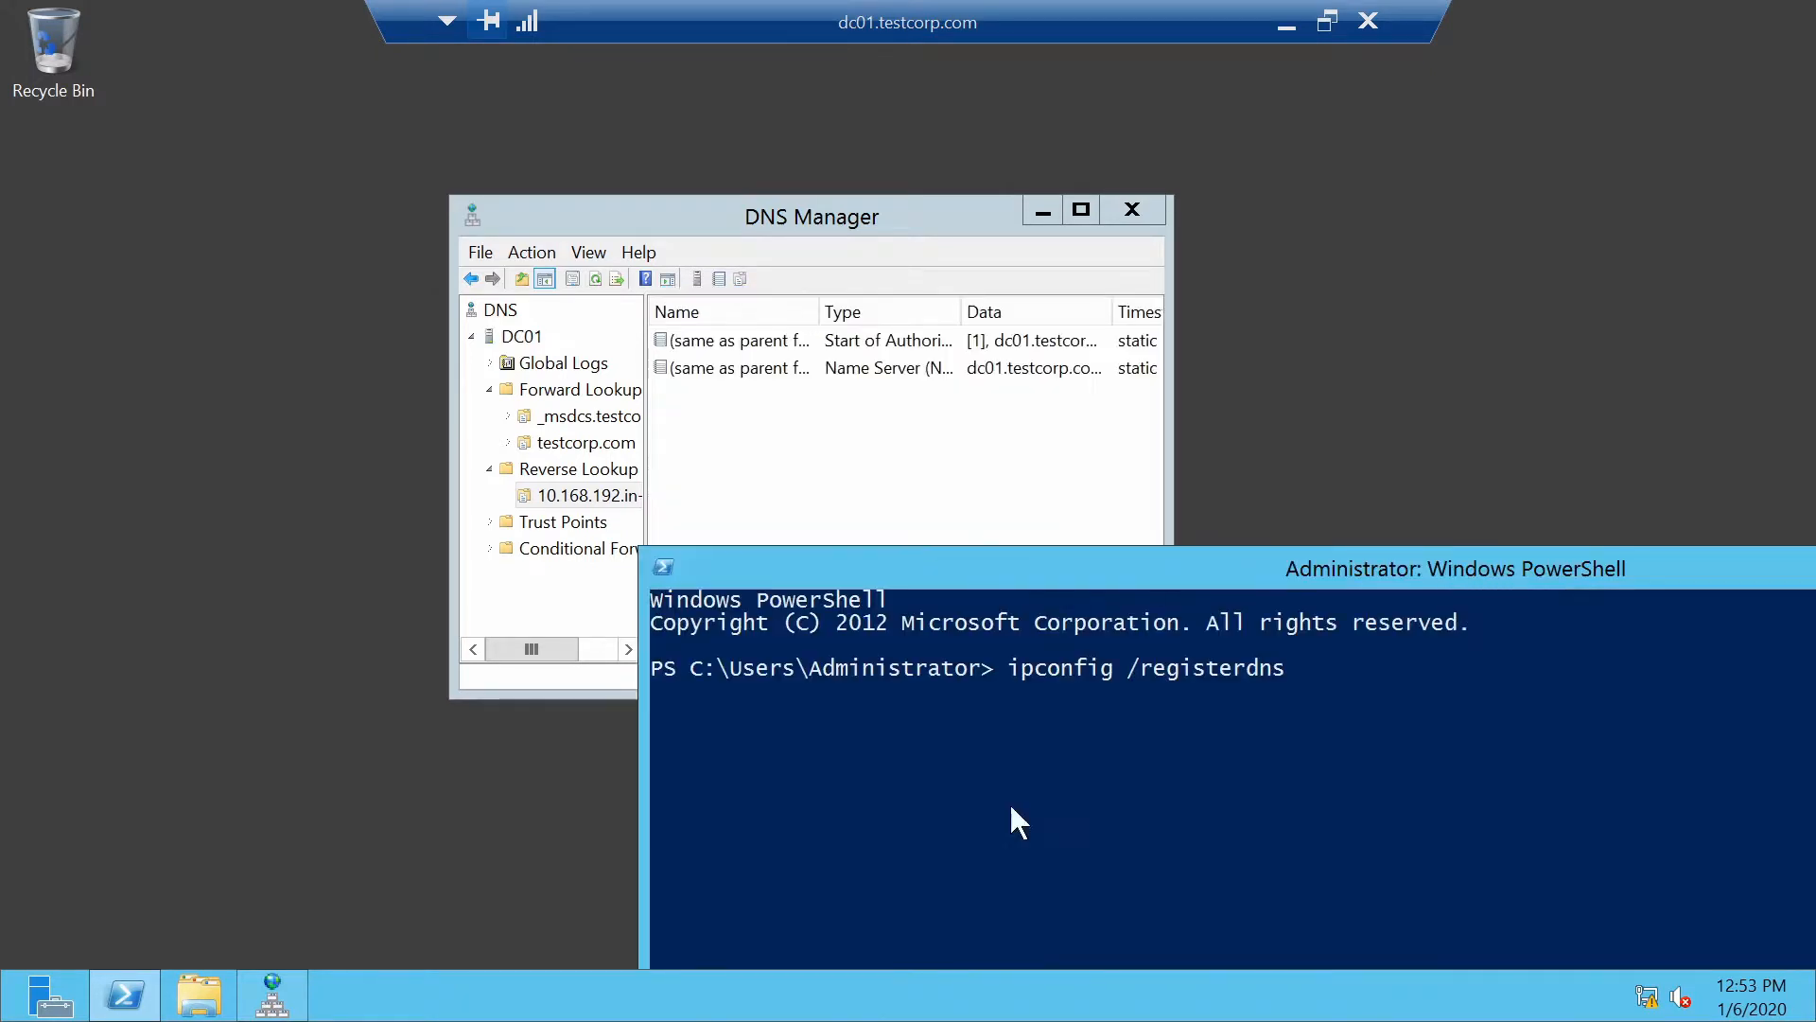
Maximize PowerShell, run ipconfig /registerdns, and confirm the 192.168.10.1 PTR record in the reverse zone
double_click(1011, 558)
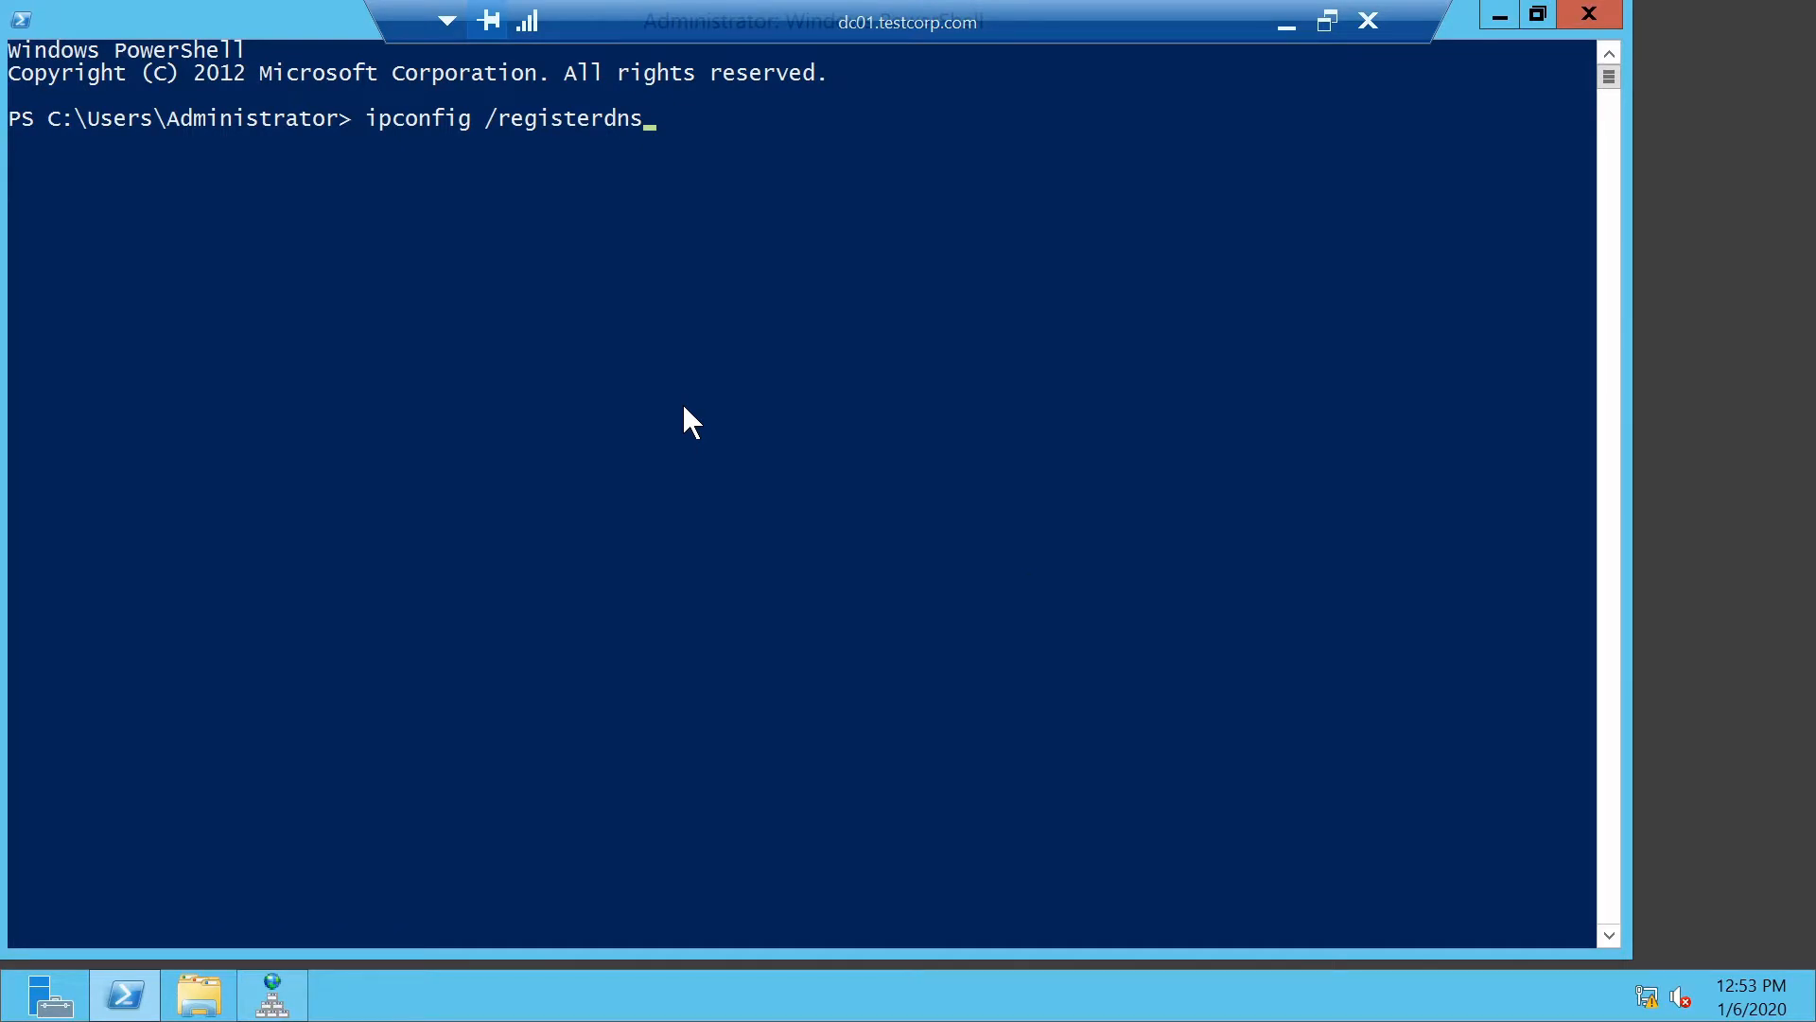
key(Return)
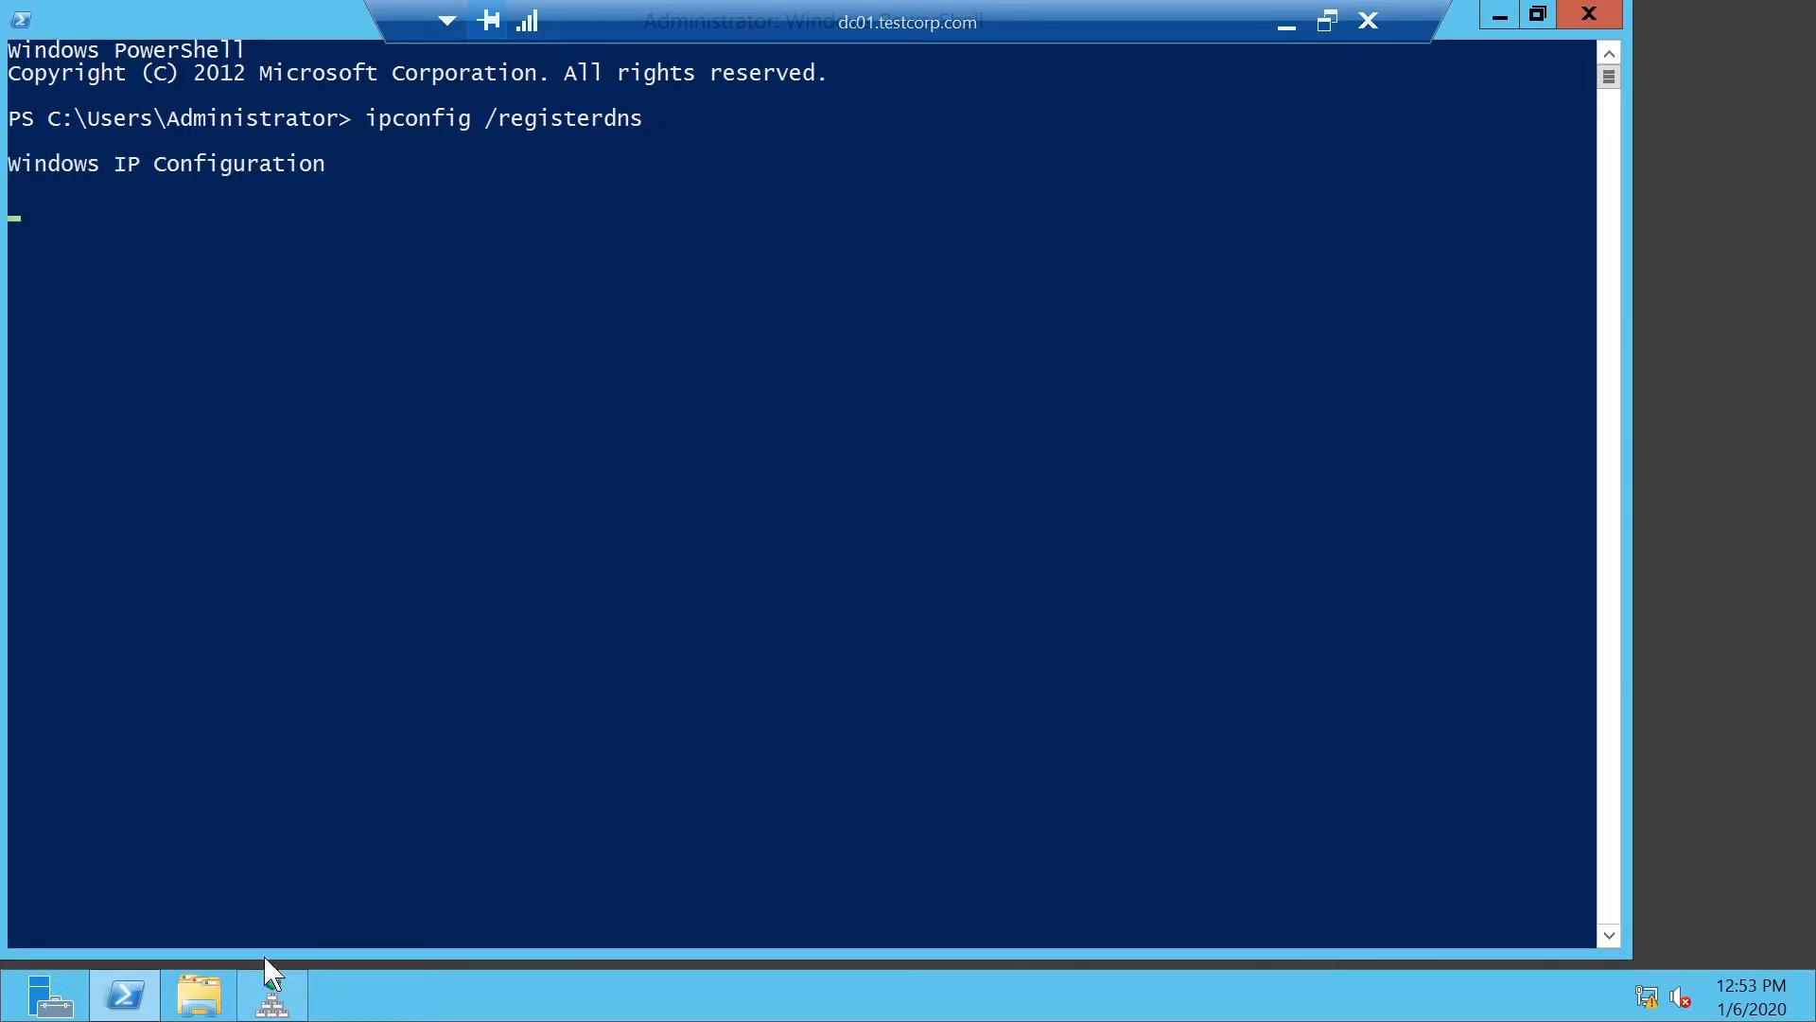
click(273, 995)
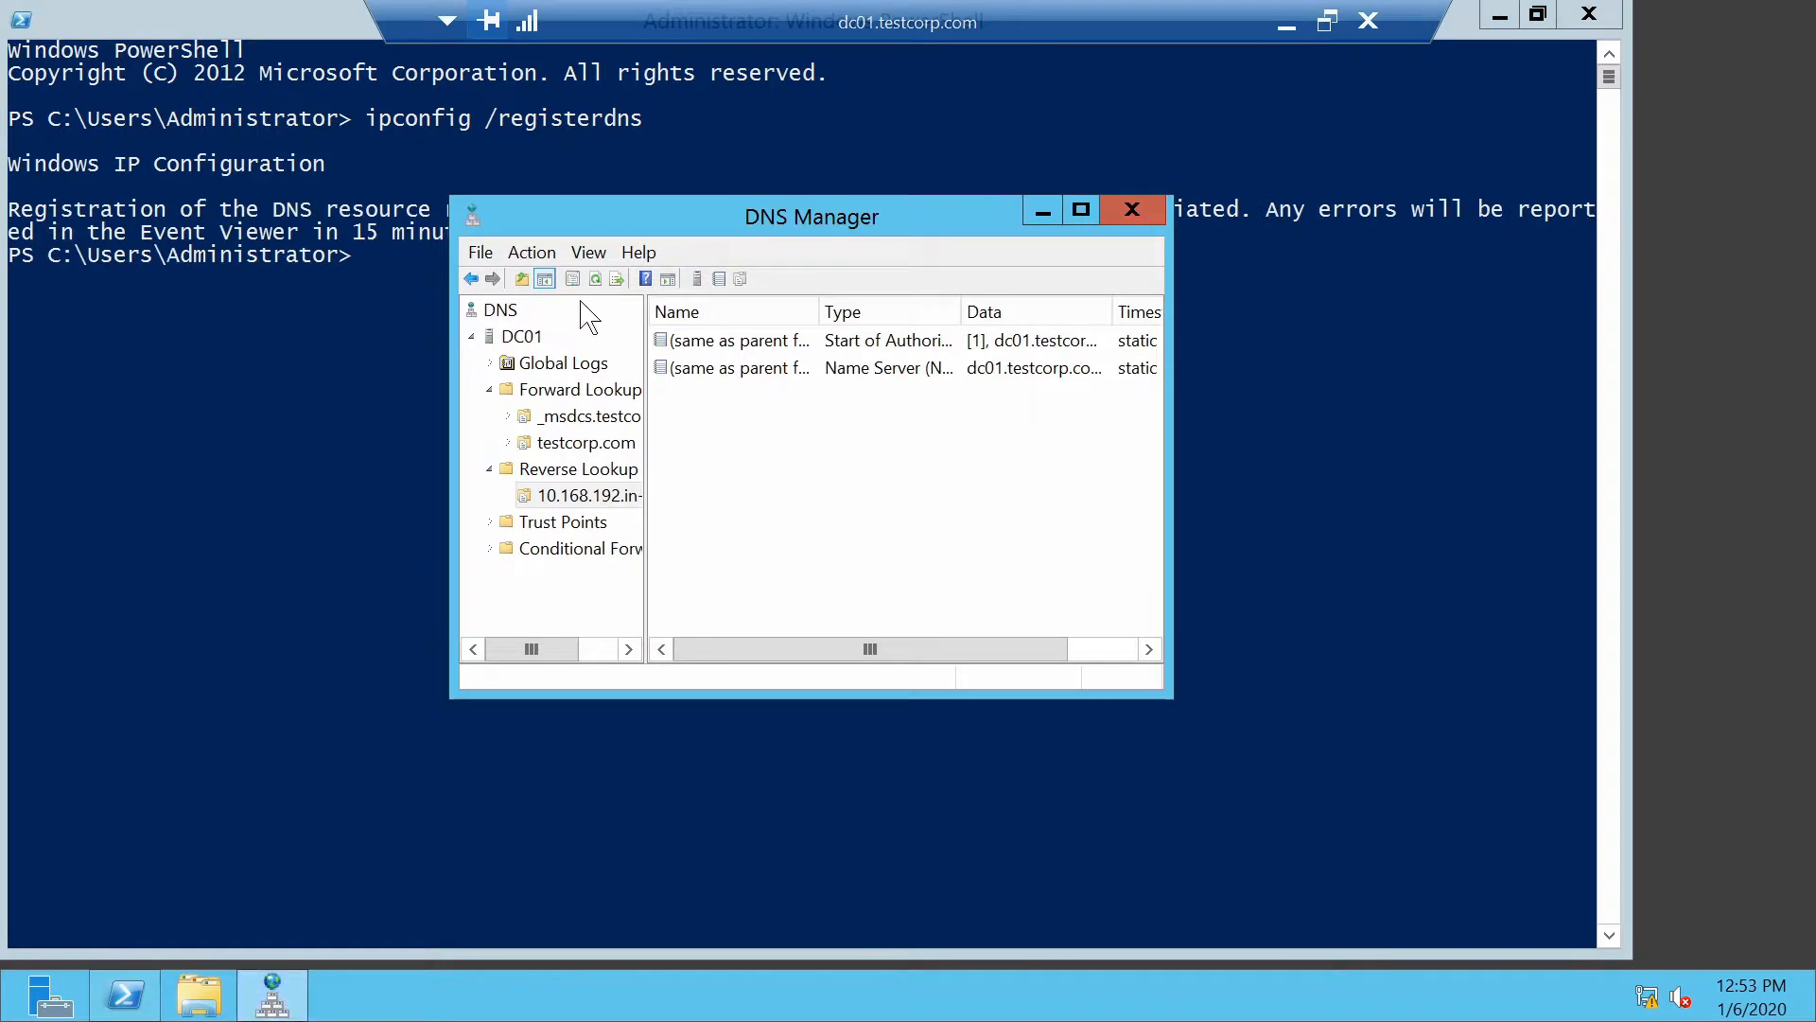
click(574, 500)
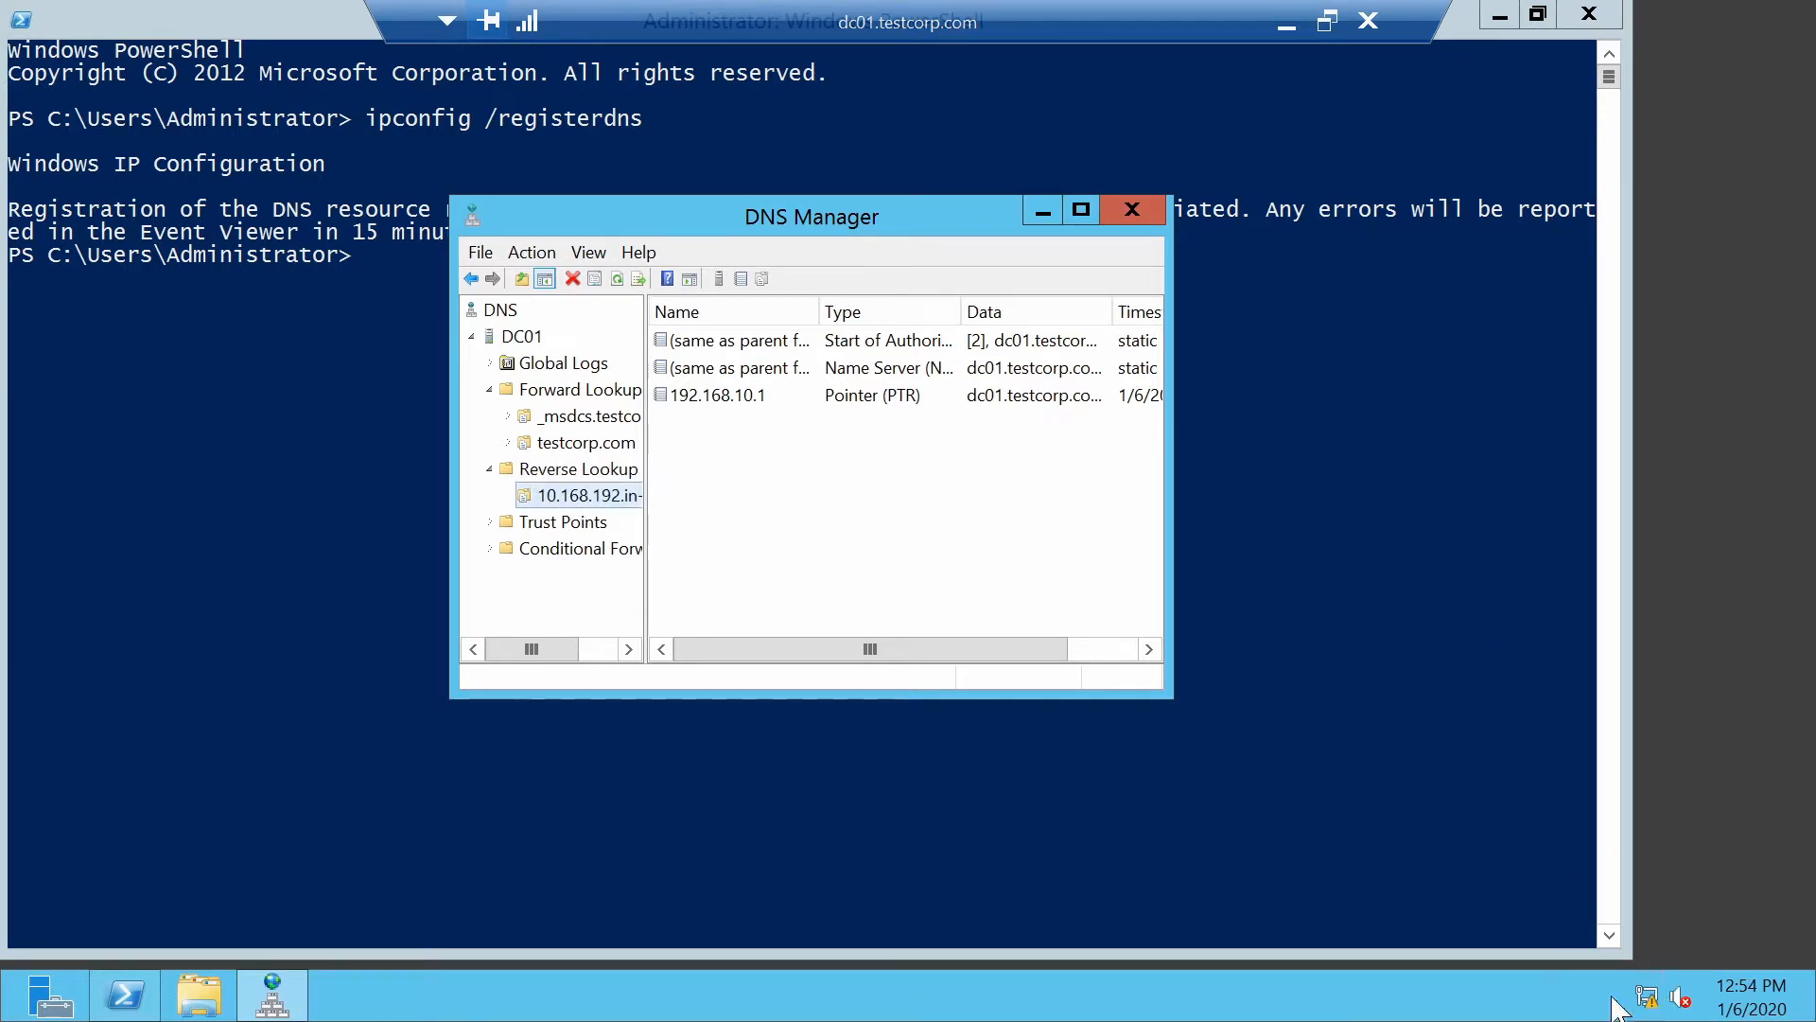
Run ipconfig /all in PowerShell to display DC01's full IP configuration
click(343, 531)
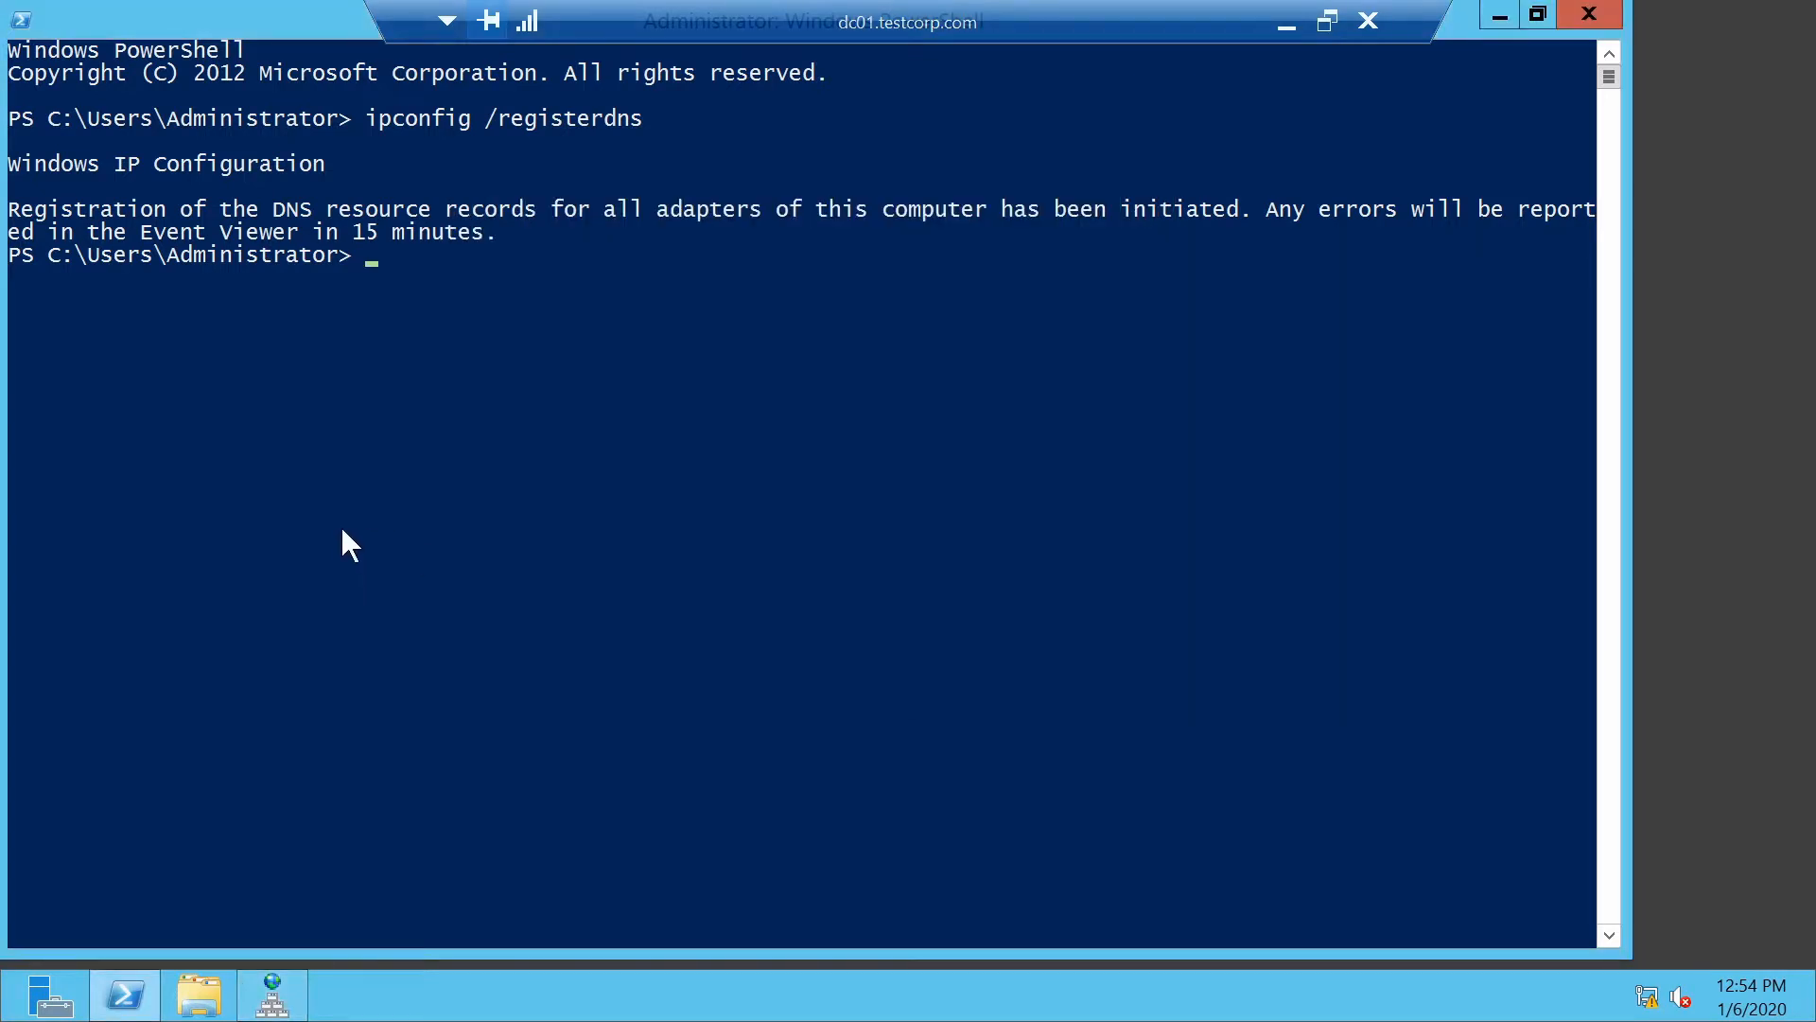
text(ipconfig /all)
key(Return)
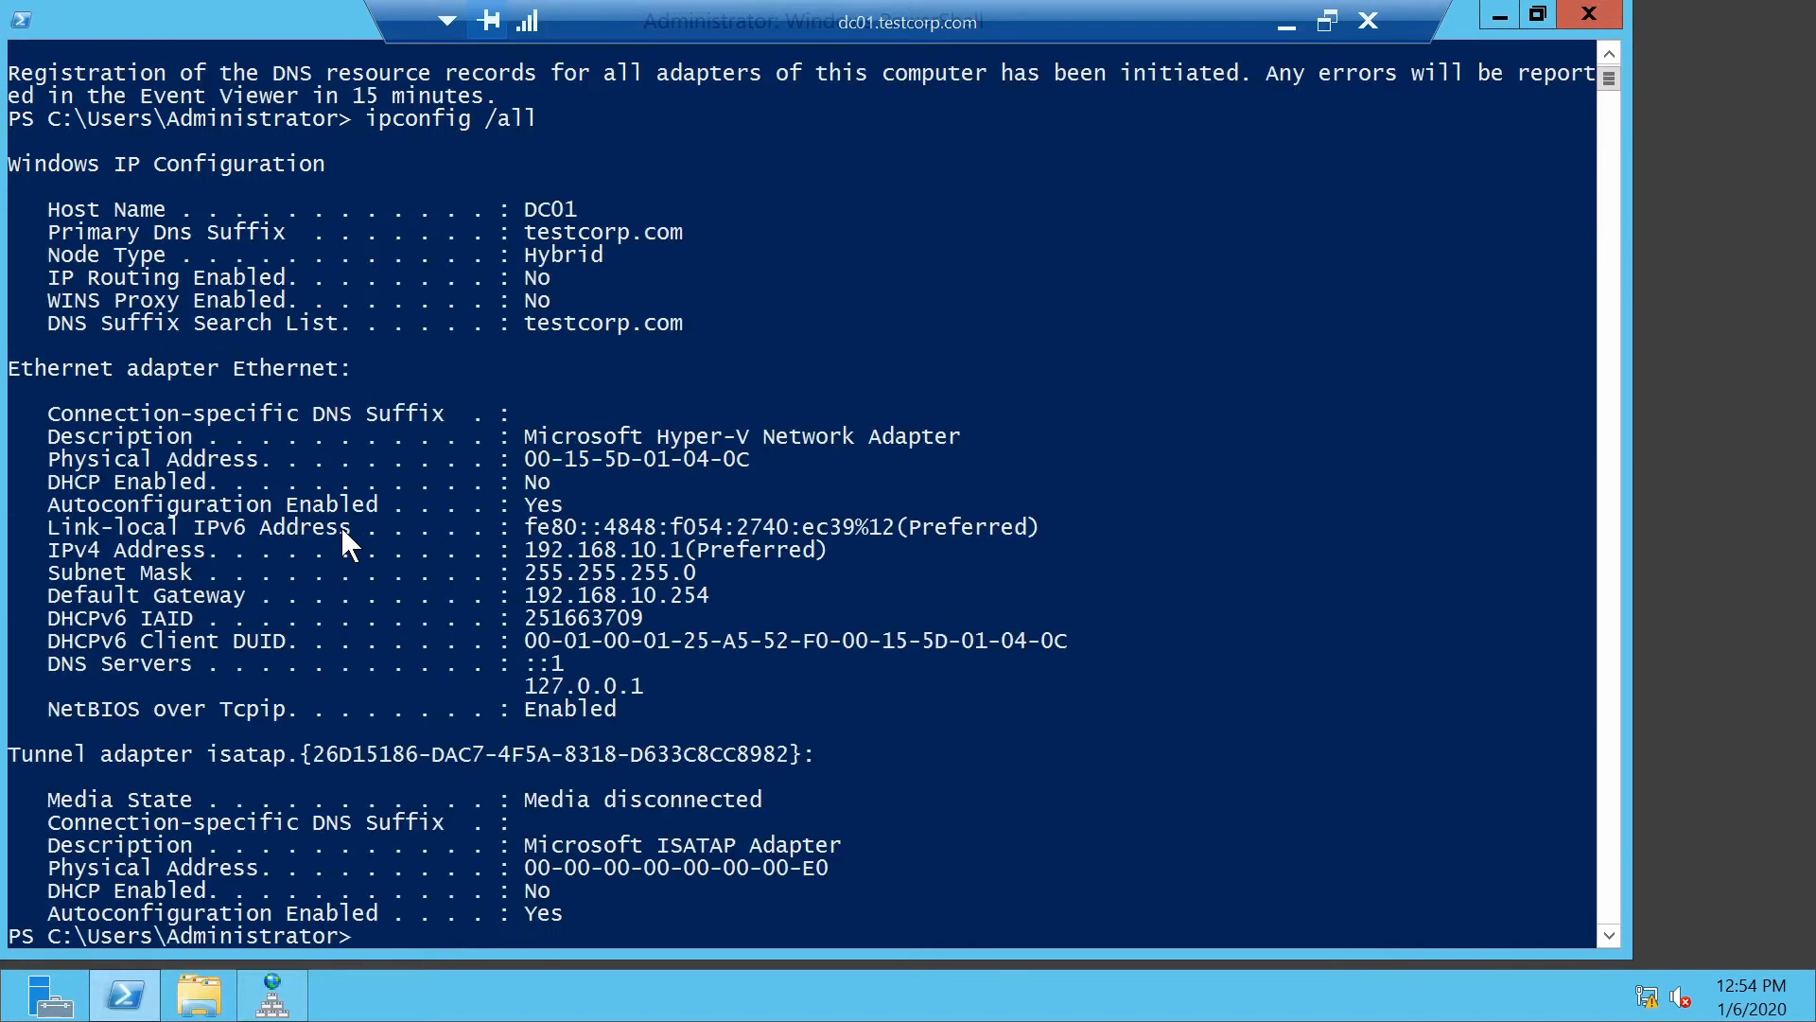